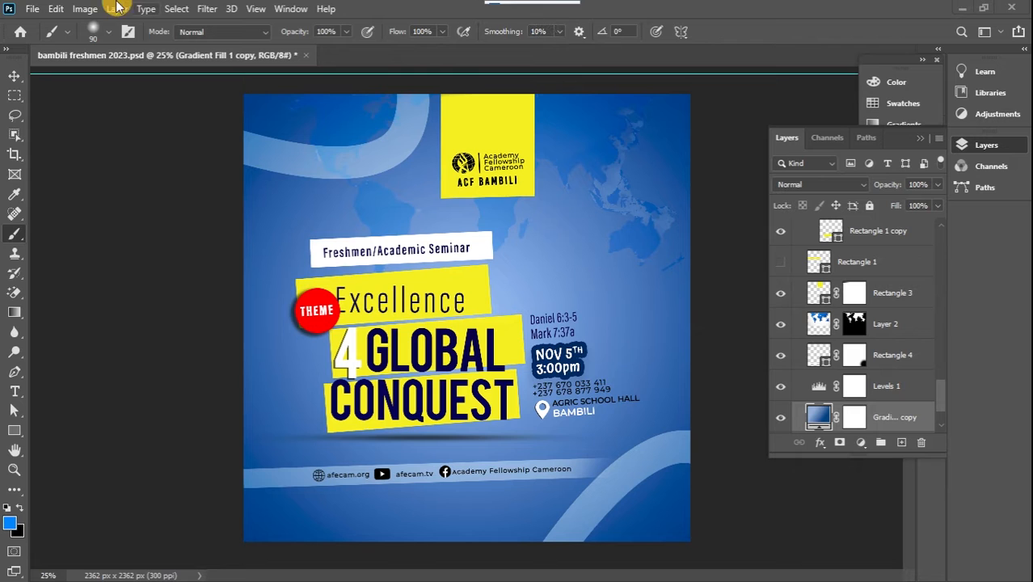
Create a new 20 × 20 cm RGB document at 300 ppi with a white background
{"action": "left_click", "coordinate": [32, 9]}
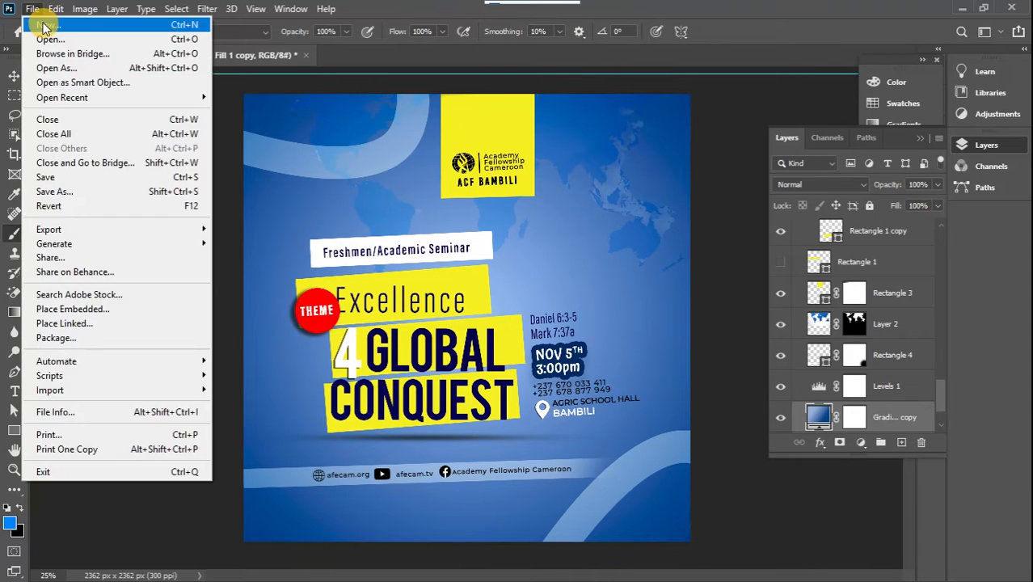
{"action": "left_click", "coordinate": [41, 26]}
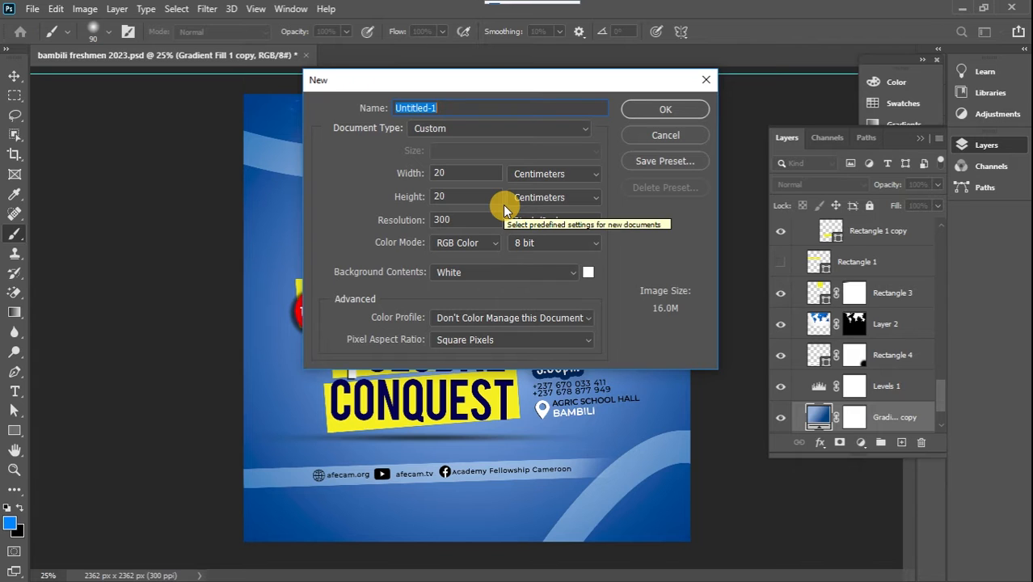
{"action": "left_click", "coordinate": [636, 109]}
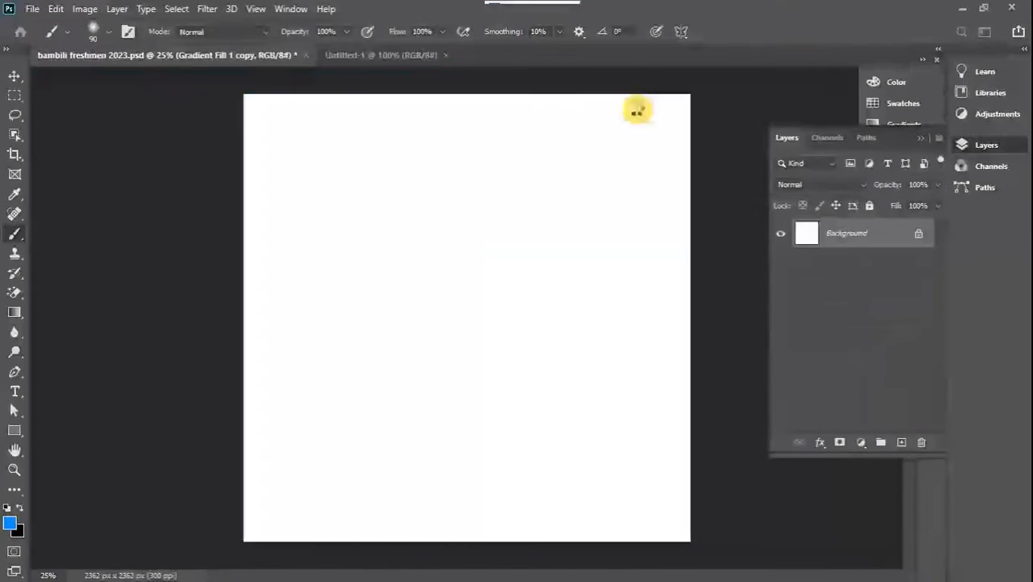
Add a gradient fill layer above the background using the deep blue to bright cyan preset
{"action": "left_click", "coordinate": [860, 442]}
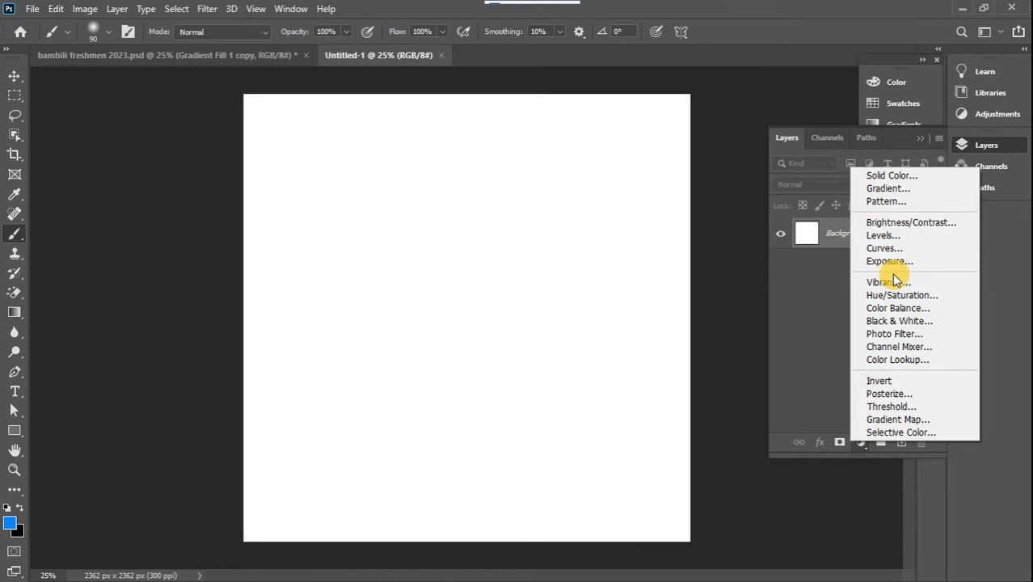
{"action": "left_click", "coordinate": [924, 186]}
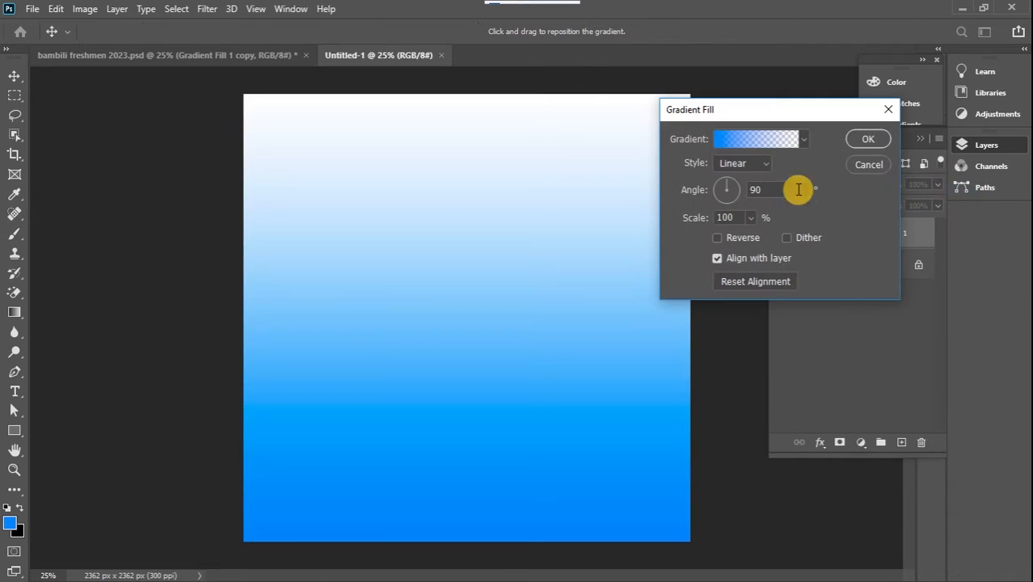
{"action": "left_click", "coordinate": [804, 140]}
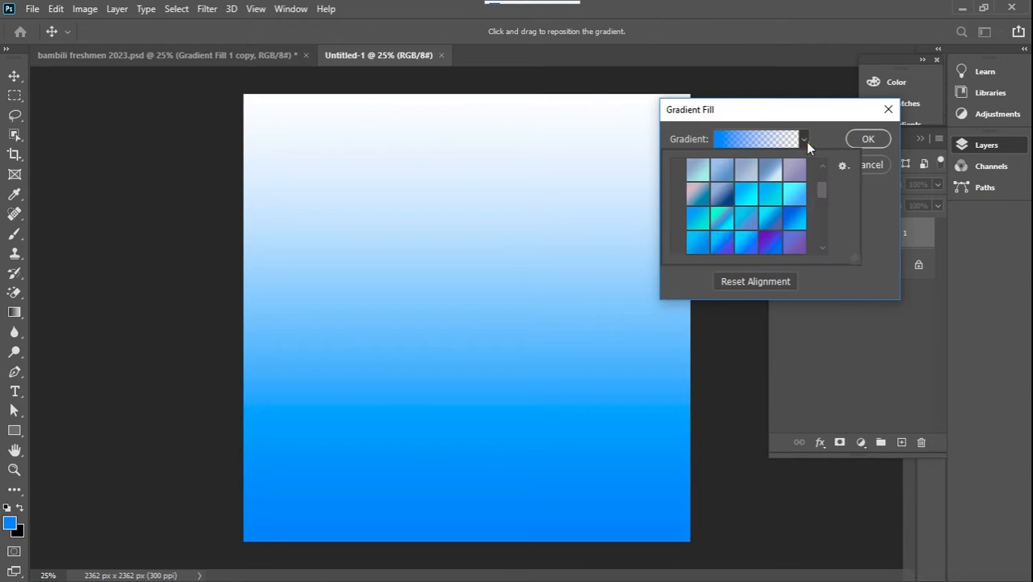
{"action": "mouse_move", "coordinate": [823, 184]}
{"action": "left_mouse_down"}
{"action": "mouse_move", "coordinate": [823, 203]}
{"action": "mouse_move", "coordinate": [823, 194]}
{"action": "left_mouse_up"}
{"action": "left_click", "coordinate": [796, 189]}
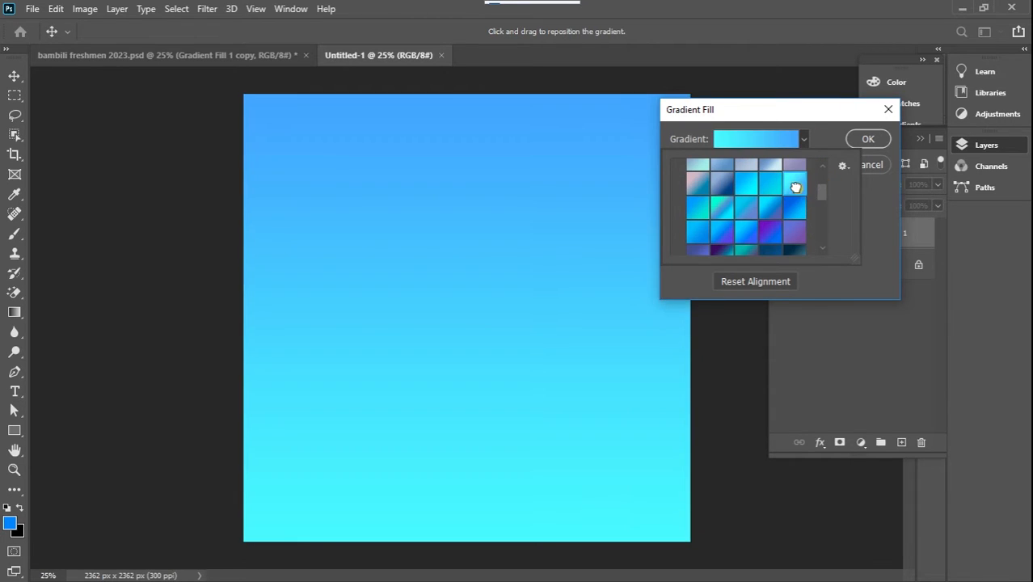
{"action": "left_click", "coordinate": [797, 207]}
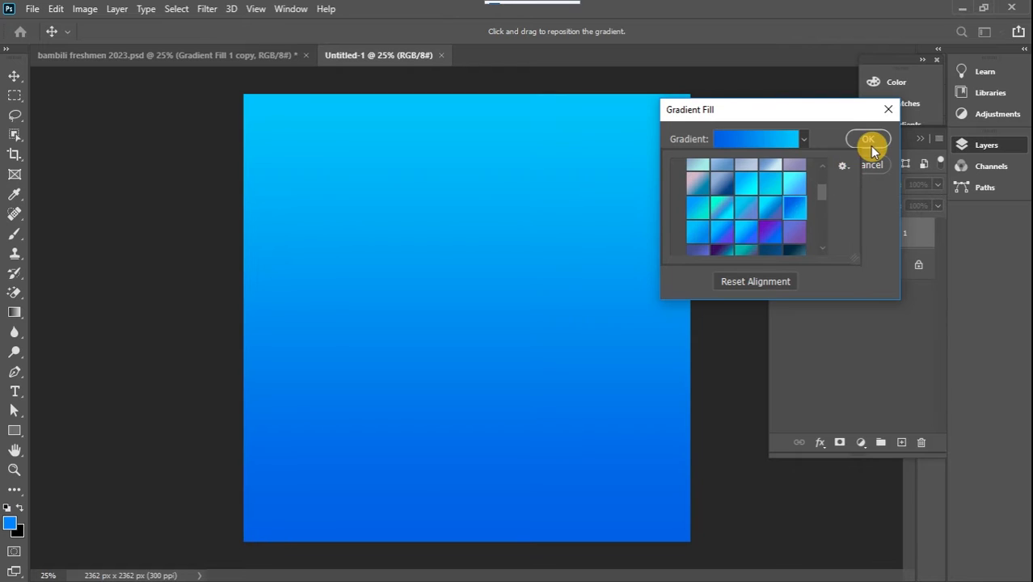
{"action": "left_click", "coordinate": [877, 198]}
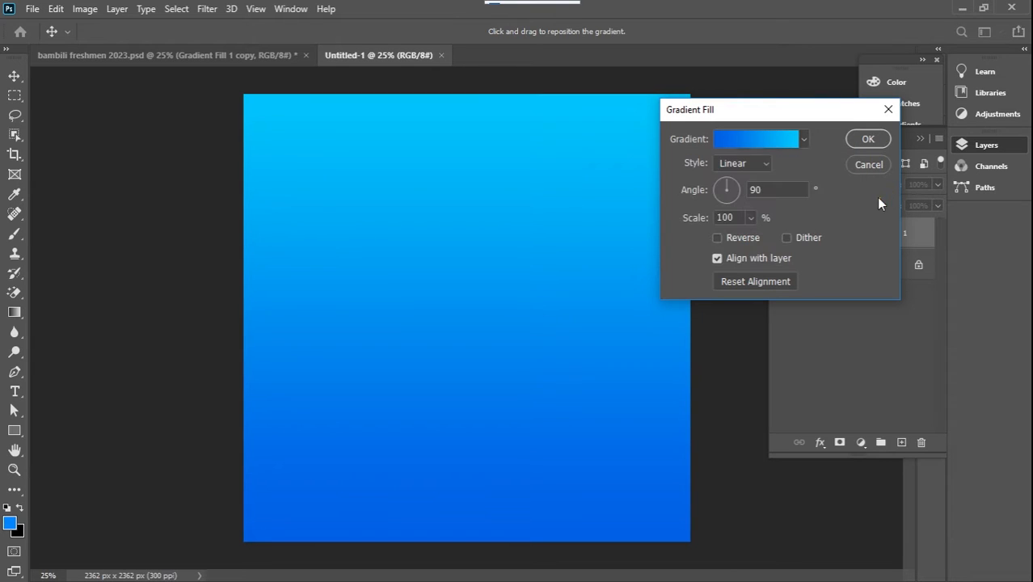
Make the gradient fill radial and reversed with a scale of 199%, and apply it
{"action": "left_click", "coordinate": [747, 163]}
{"action": "left_click", "coordinate": [746, 192]}
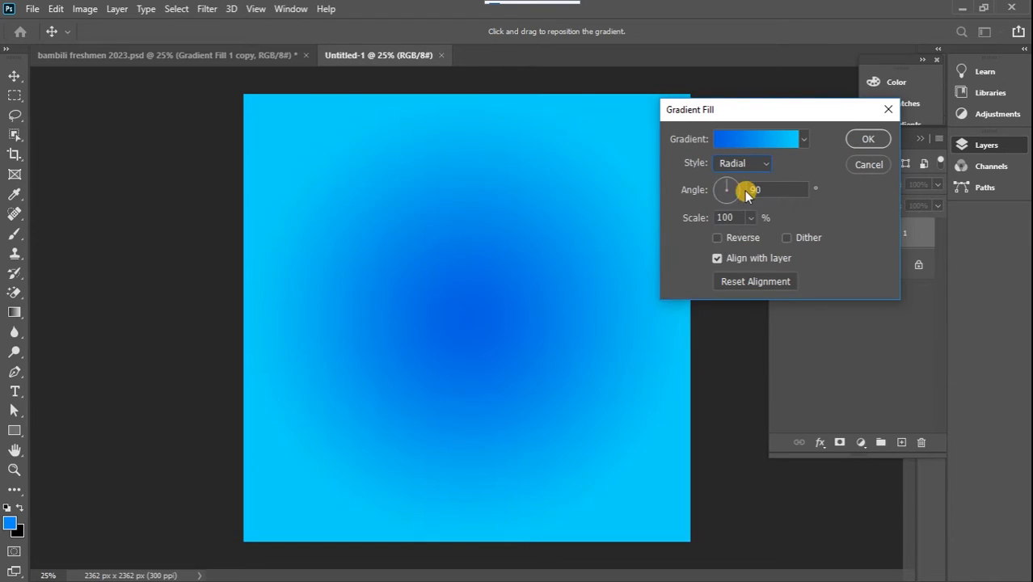
{"action": "left_click", "coordinate": [717, 238]}
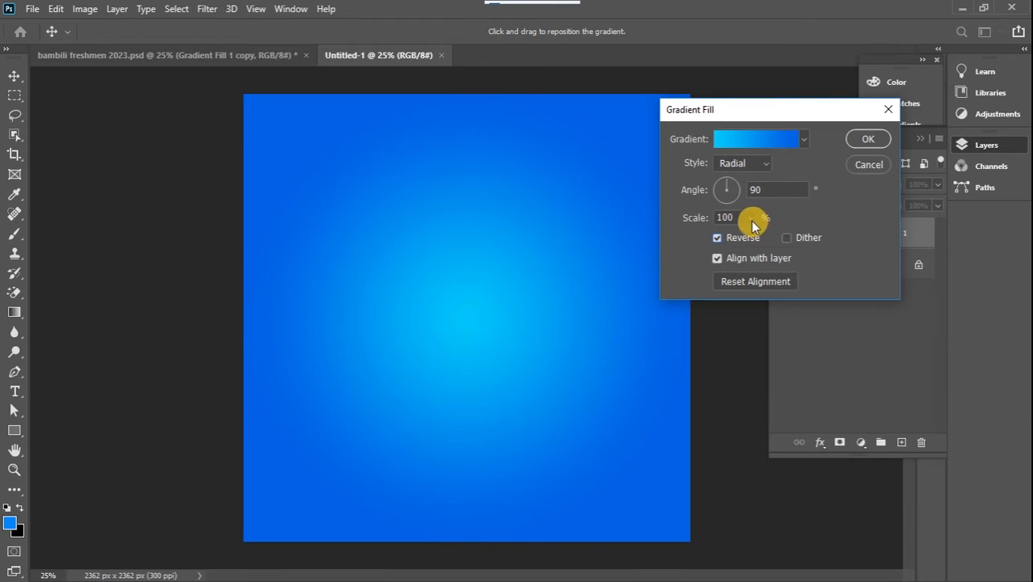
{"action": "mouse_move", "coordinate": [750, 232]}
{"action": "left_mouse_down"}
{"action": "mouse_move", "coordinate": [774, 236]}
{"action": "mouse_move", "coordinate": [757, 236]}
{"action": "left_mouse_up"}
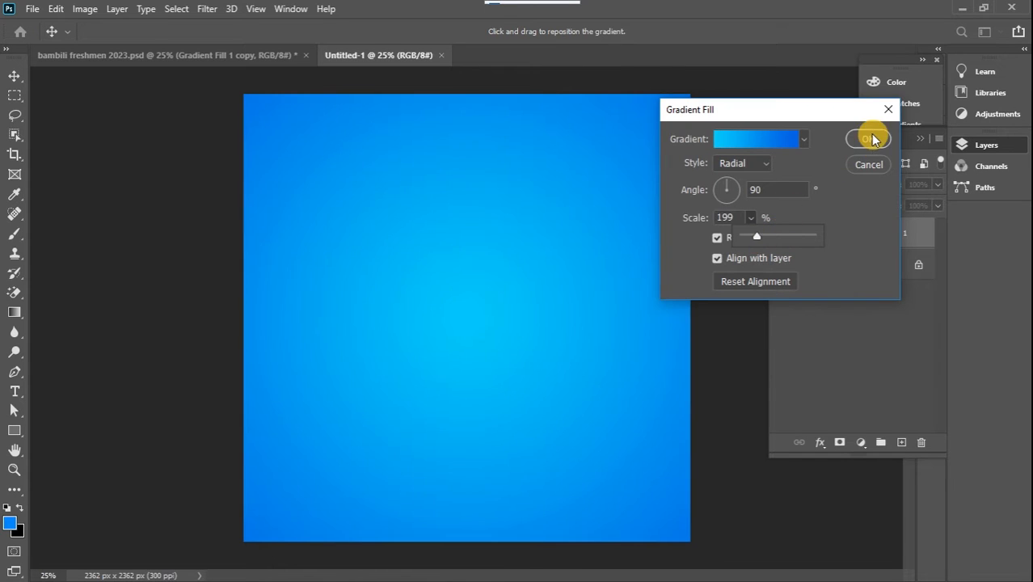
{"action": "left_click", "coordinate": [871, 140]}
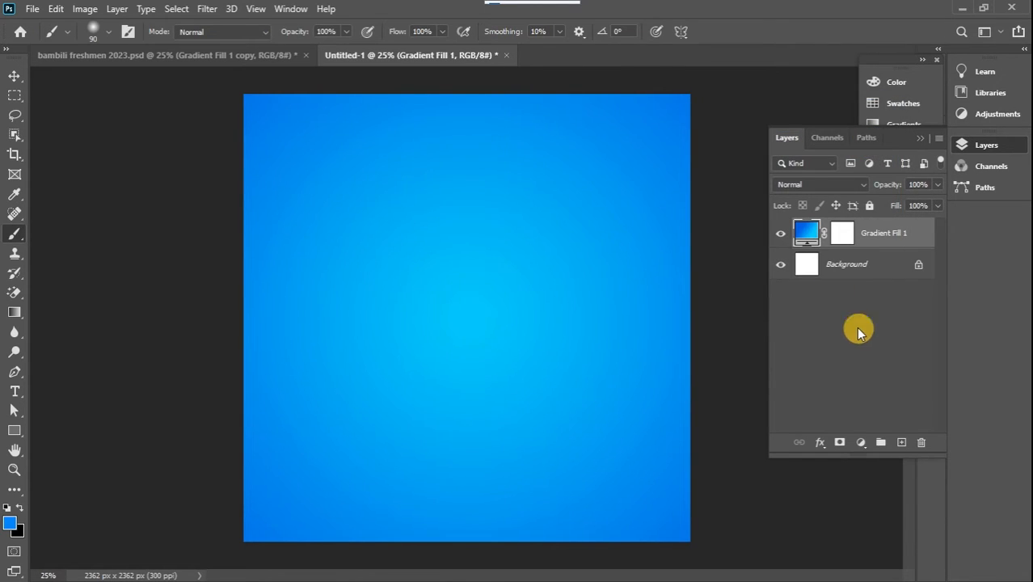
Place the blue world map image 4295 from the excercies files folder into the new document and position it on the canvas's upper half
{"action": "mouse_move", "coordinate": [1028, 154]}
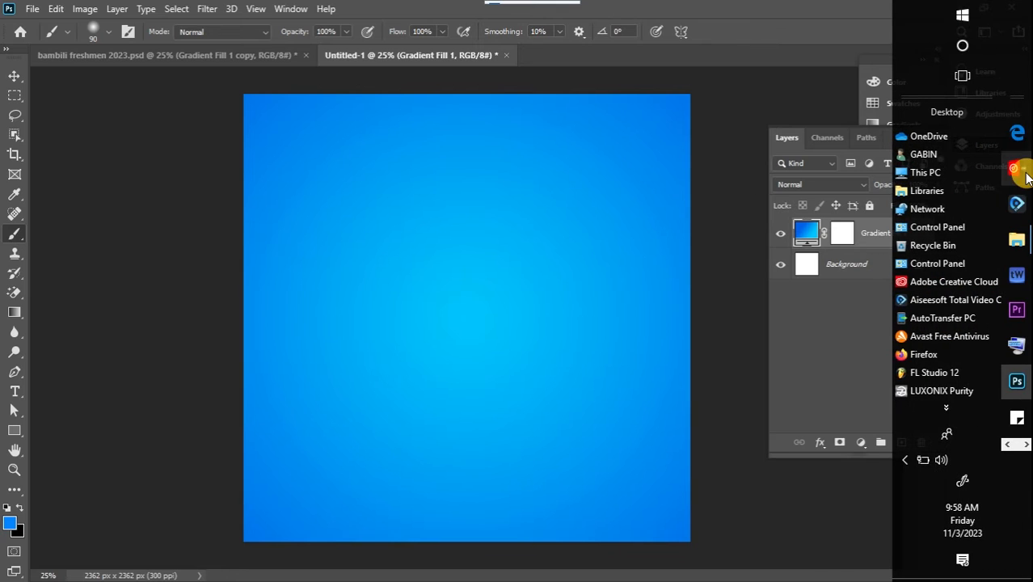
{"action": "mouse_move", "coordinate": [1017, 237]}
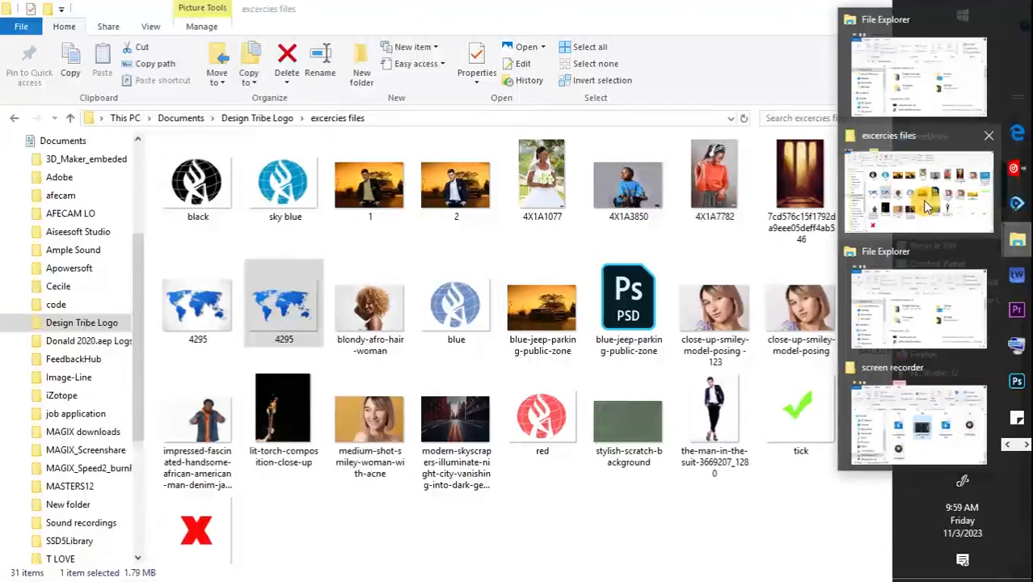
{"action": "left_click", "coordinate": [927, 208]}
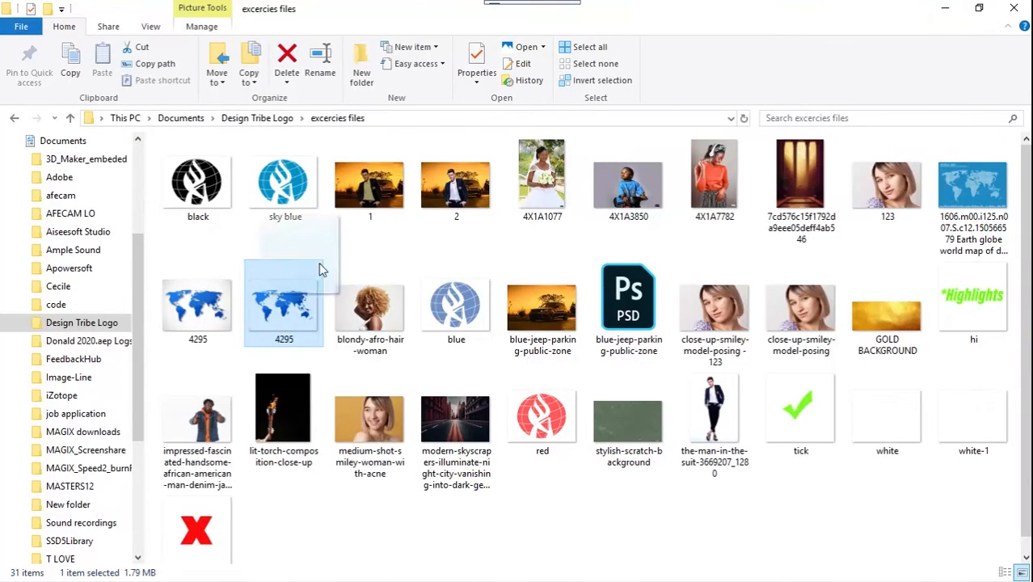
{"action": "mouse_move", "coordinate": [1026, 12]}
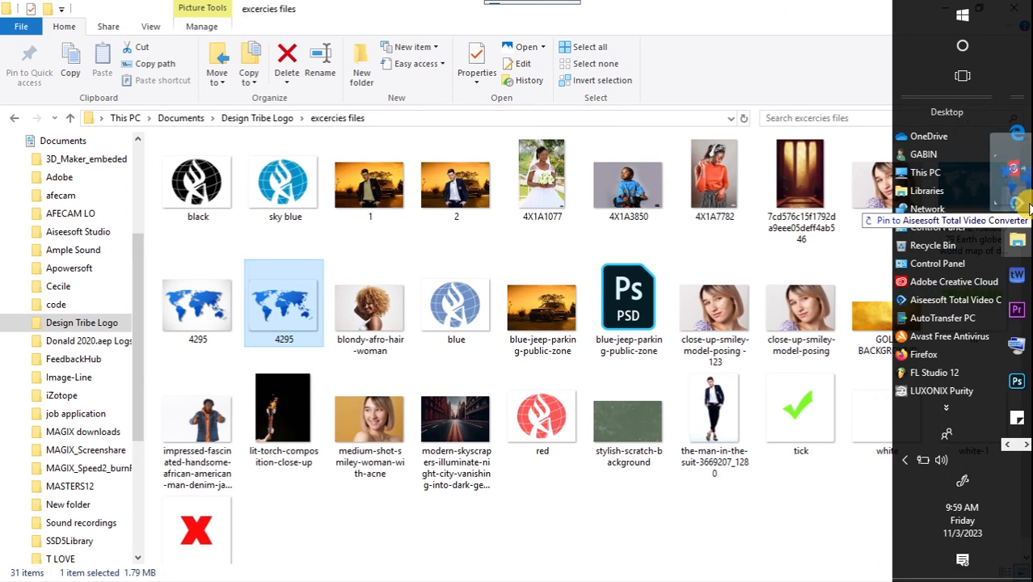
{"action": "left_click", "coordinate": [1009, 382]}
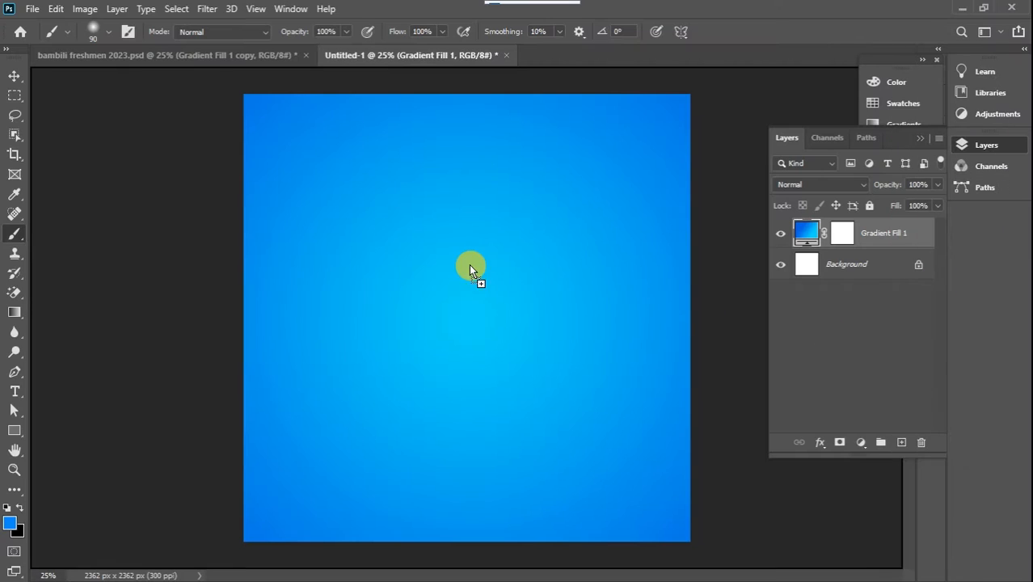
{"action": "key", "text": "ctrl+t"}
{"action": "left_click_drag", "start_coordinate": [470, 267], "coordinate": [499, 170]}
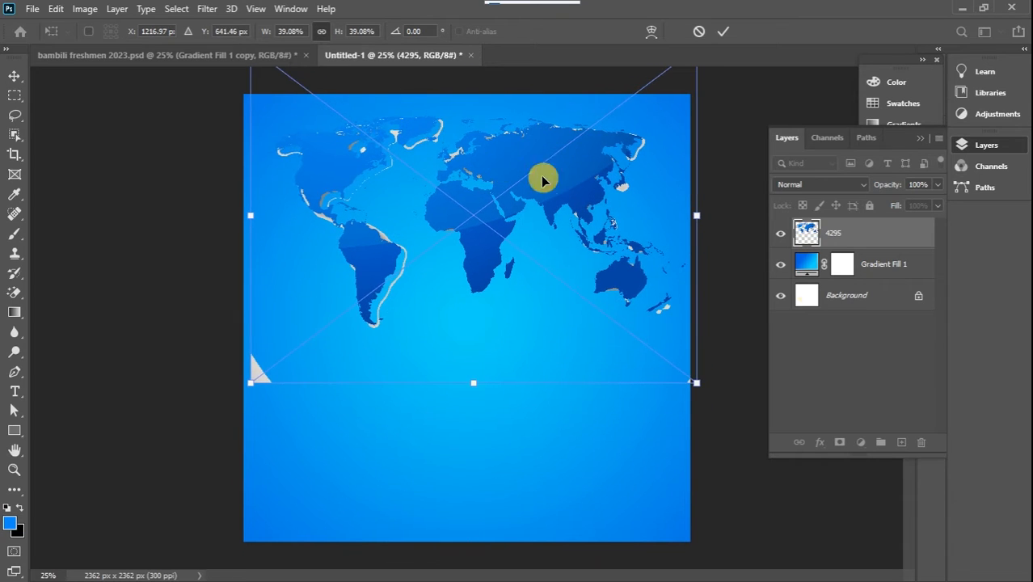
Add a mask to the map layer and paint out the stray grey remnants around the continents with a 175 px black brush
{"action": "left_click", "coordinate": [842, 442]}
{"action": "left_click", "coordinate": [842, 443]}
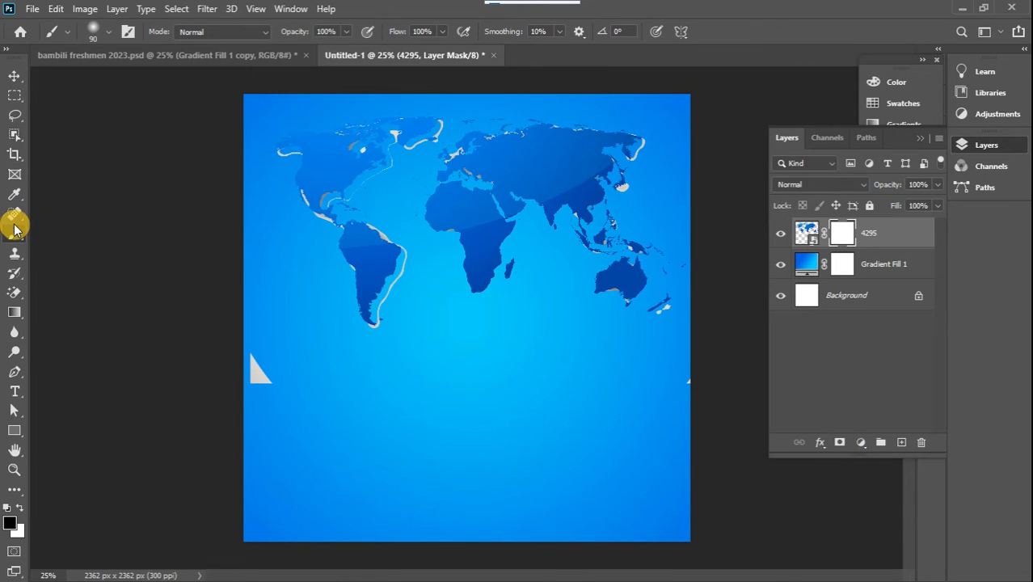
{"action": "key", "text": "bracketright"}
{"action": "key", "text": "bracketright"}
{"action": "left_click", "coordinate": [331, 314]}
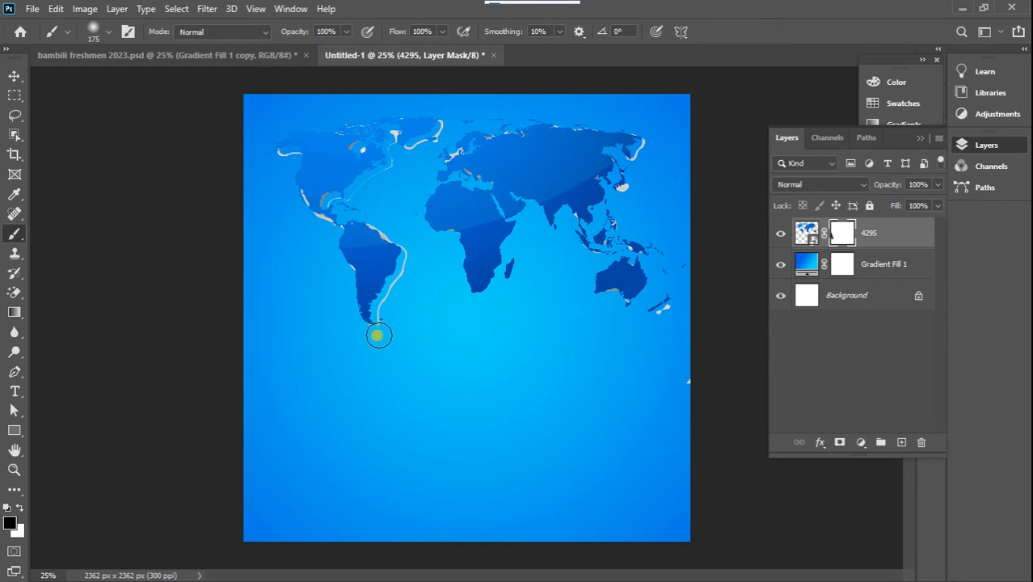
{"action": "mouse_move", "coordinate": [379, 335]}
{"action": "left_mouse_down"}
{"action": "mouse_move", "coordinate": [396, 289]}
{"action": "mouse_move", "coordinate": [383, 229]}
{"action": "mouse_move", "coordinate": [338, 270]}
{"action": "mouse_move", "coordinate": [280, 164]}
{"action": "mouse_move", "coordinate": [649, 165]}
{"action": "mouse_move", "coordinate": [670, 312]}
{"action": "mouse_move", "coordinate": [700, 402]}
{"action": "left_mouse_up"}
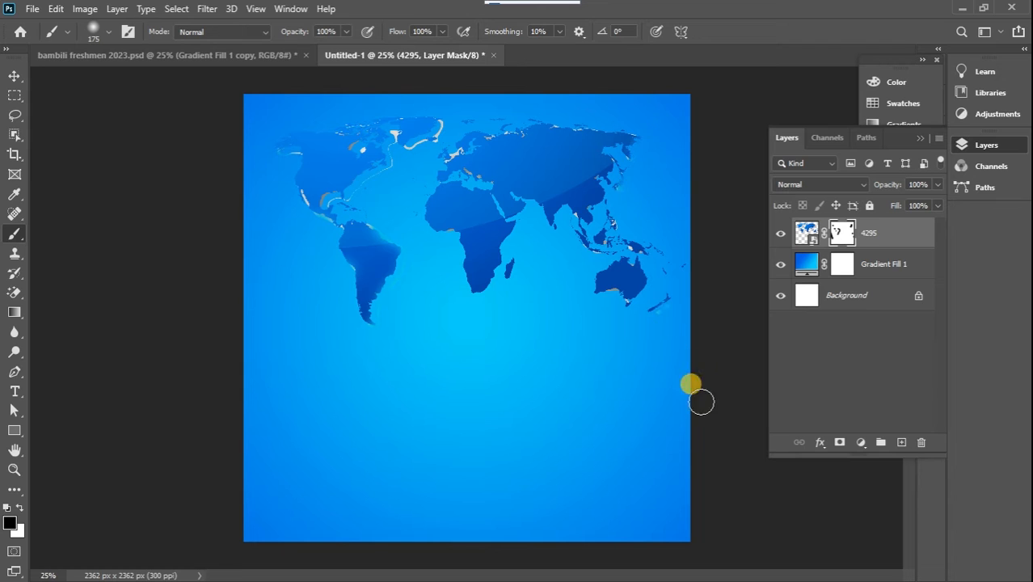
Set the map layer's blend mode to Soft Light and move the map slightly down, centred horizontally on the canvas
{"action": "left_click", "coordinate": [822, 185]}
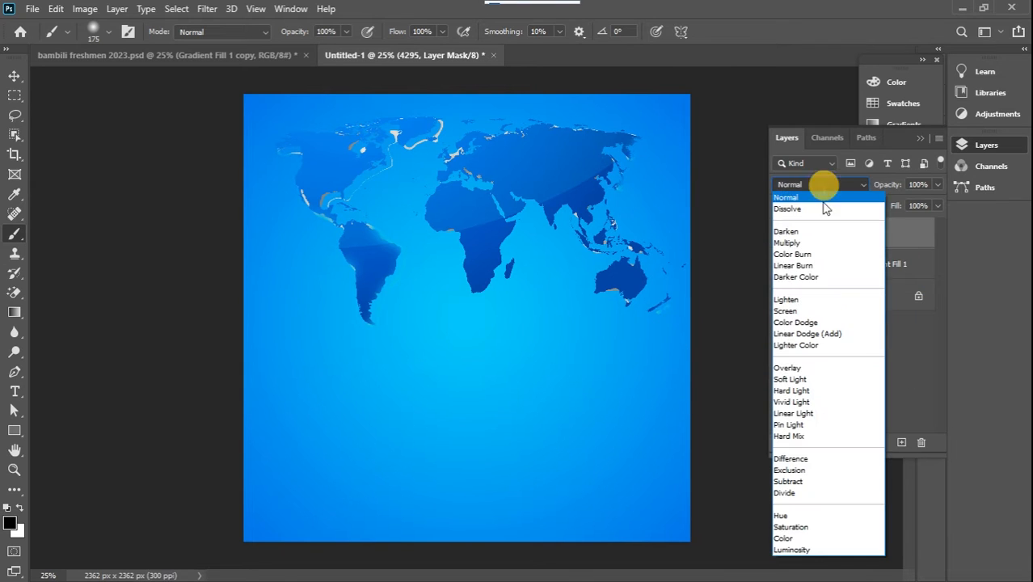
{"action": "left_click", "coordinate": [830, 380]}
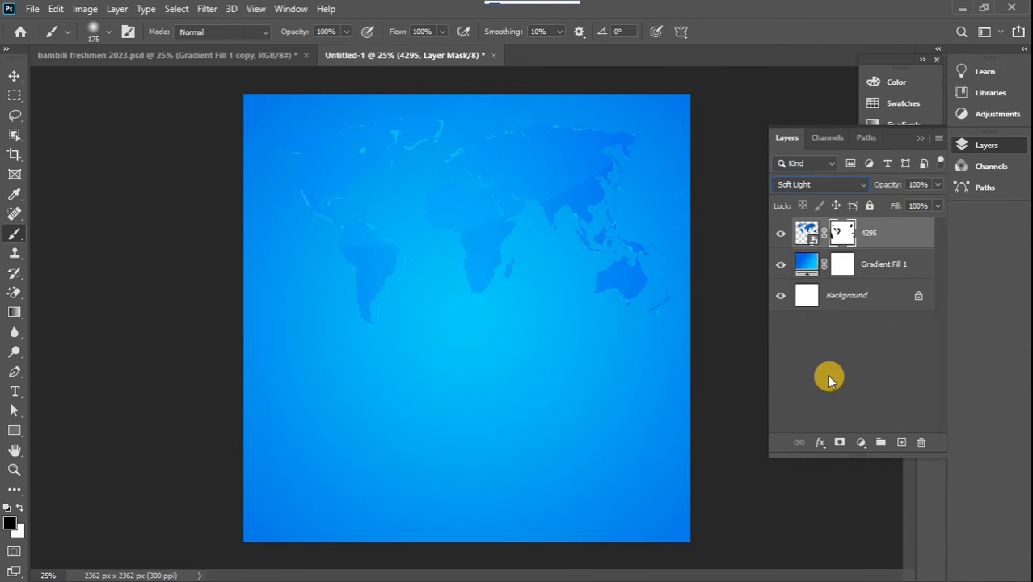
{"action": "left_click", "coordinate": [16, 75]}
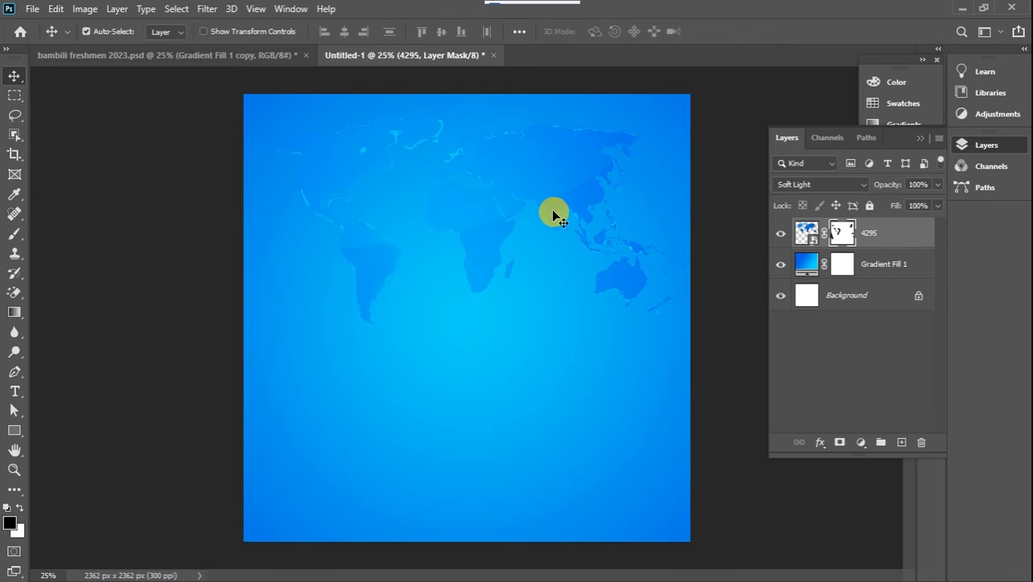
{"action": "left_click_drag", "start_coordinate": [553, 211], "coordinate": [553, 201]}
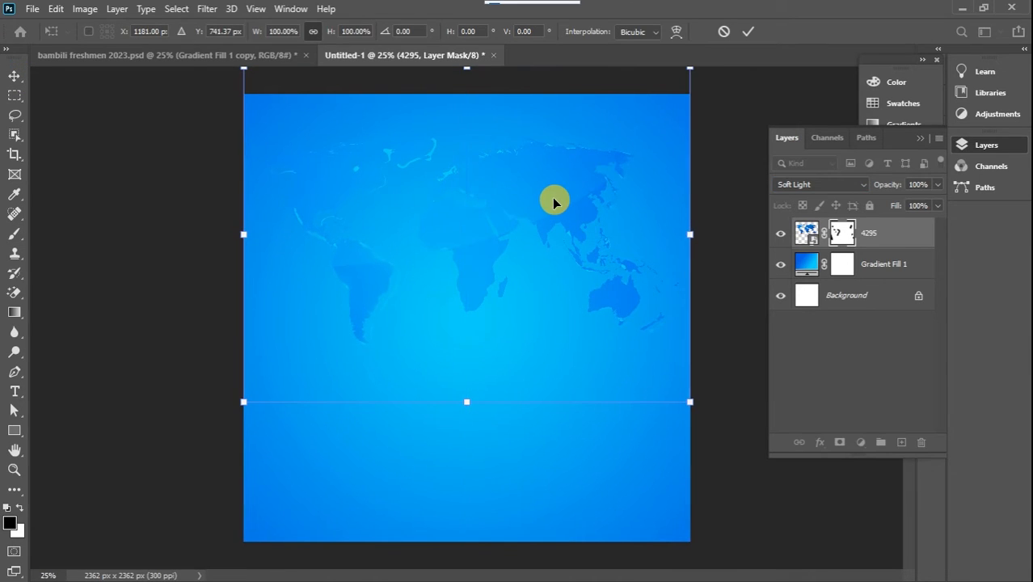
Examine the finished flyer in bambili freshmen 2023.psd for reference, and return to the new document
{"action": "left_click", "coordinate": [21, 97]}
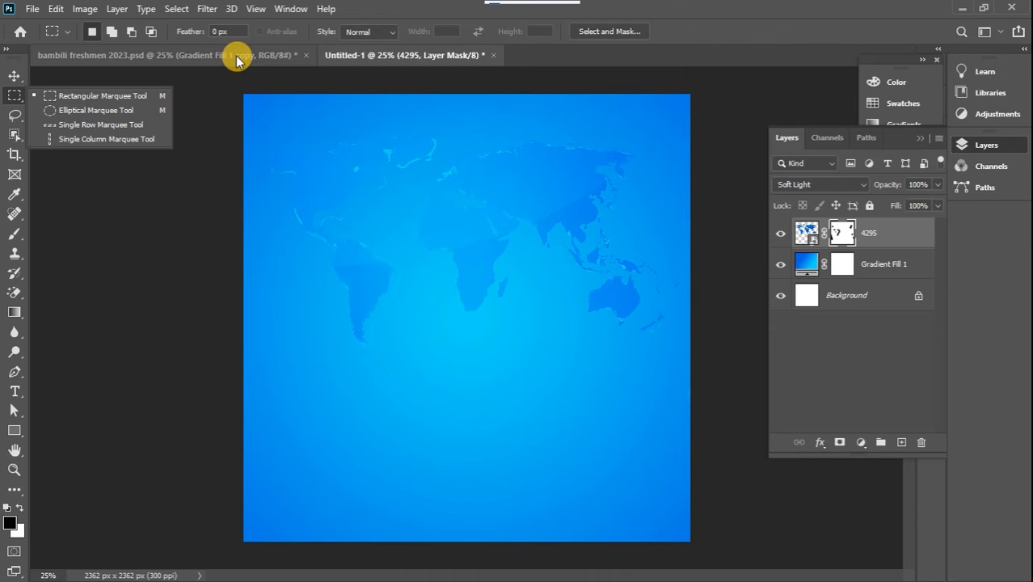
{"action": "left_click", "coordinate": [261, 55]}
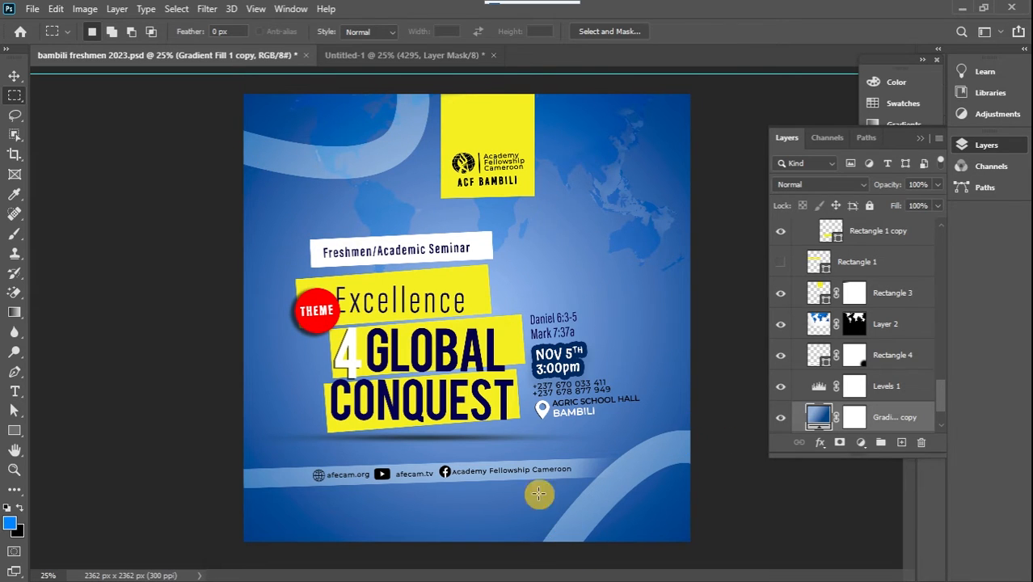
{"action": "left_click", "coordinate": [407, 59]}
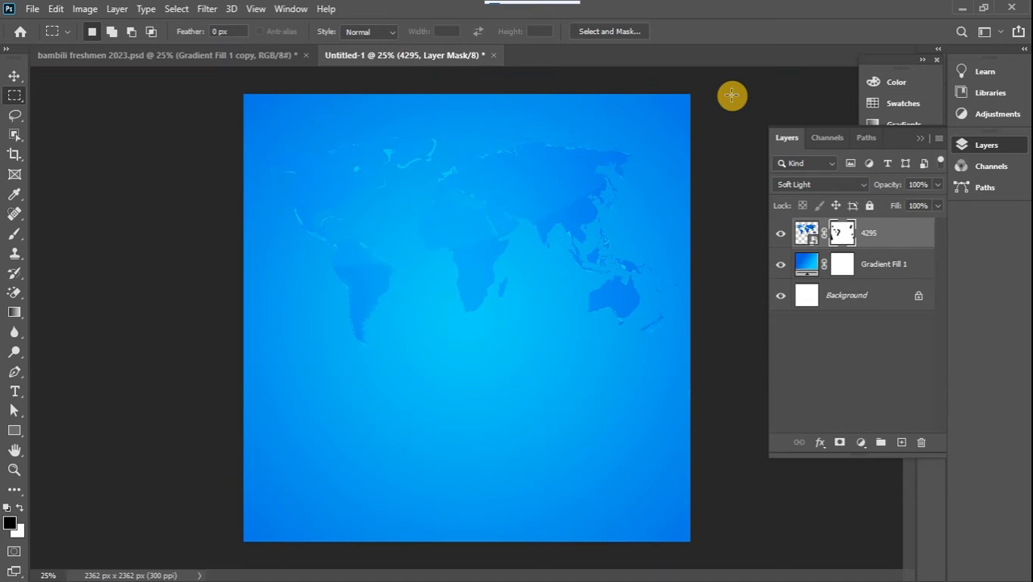
Place the Heart Frame outline from Legacy Shapes and More over the map, just left of centre, about 466 × 537 px
{"action": "left_click", "coordinate": [291, 9]}
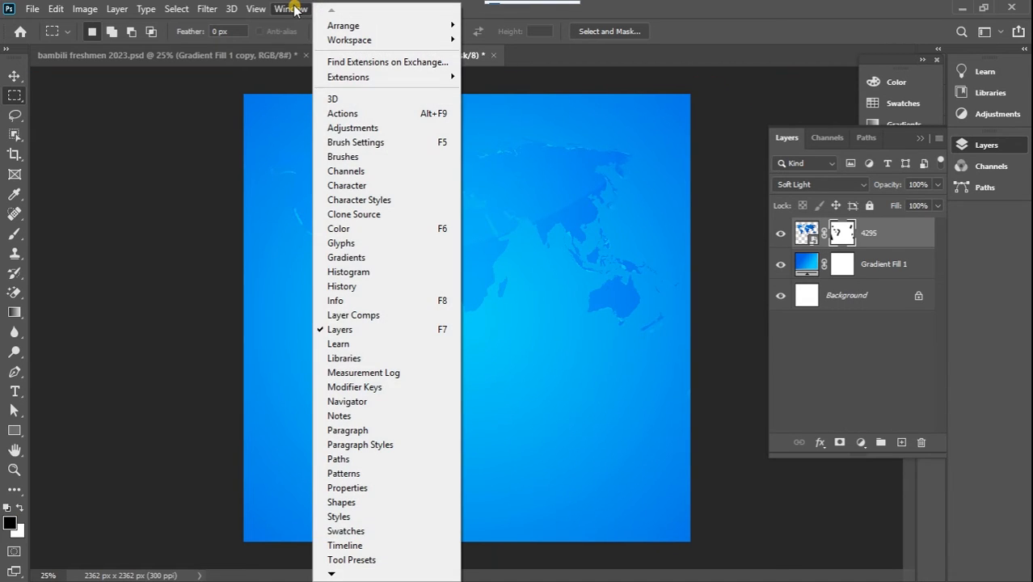
{"action": "left_click", "coordinate": [374, 502]}
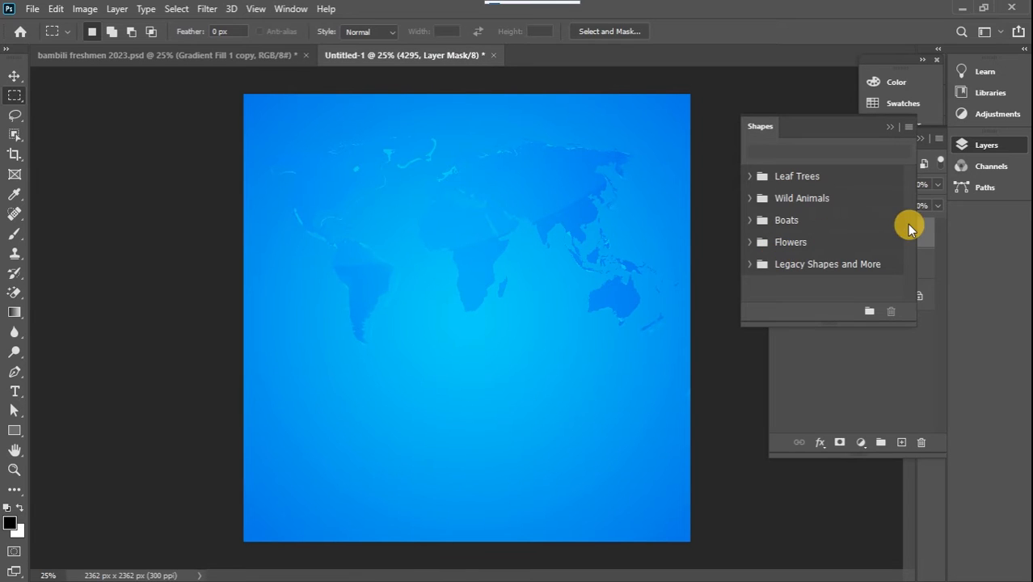
{"action": "left_click", "coordinate": [749, 264]}
{"action": "left_click_drag", "start_coordinate": [911, 186], "coordinate": [908, 255]}
{"action": "left_click", "coordinate": [780, 244]}
{"action": "left_click", "coordinate": [780, 244]}
{"action": "scroll", "coordinate": [913, 270], "scroll_direction": "down", "scroll_amount": 10}
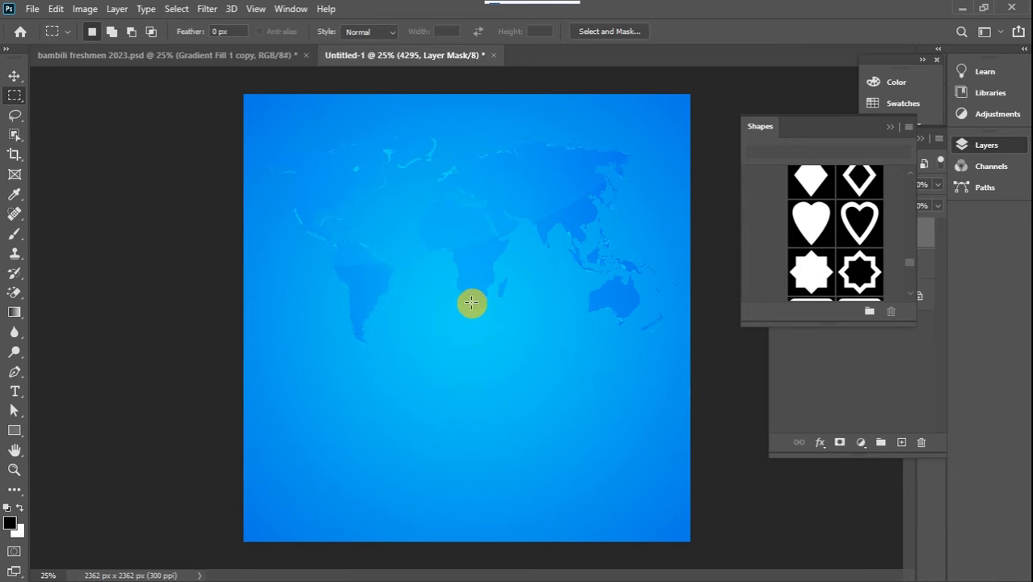
{"action": "left_click_drag", "start_coordinate": [858, 221], "coordinate": [406, 240]}
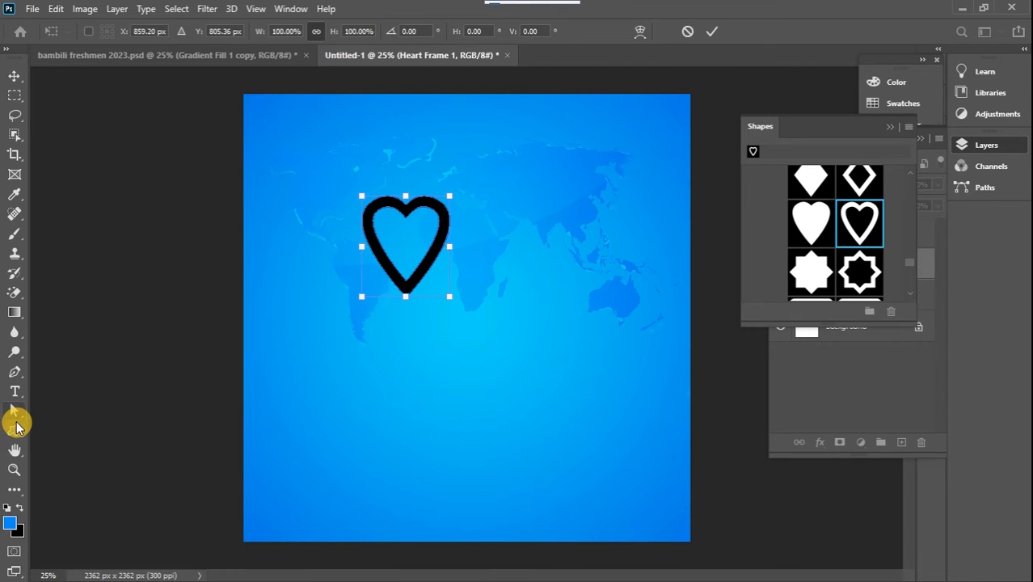
Change the heart outline's fill colour to white
{"action": "right_click", "coordinate": [16, 431]}
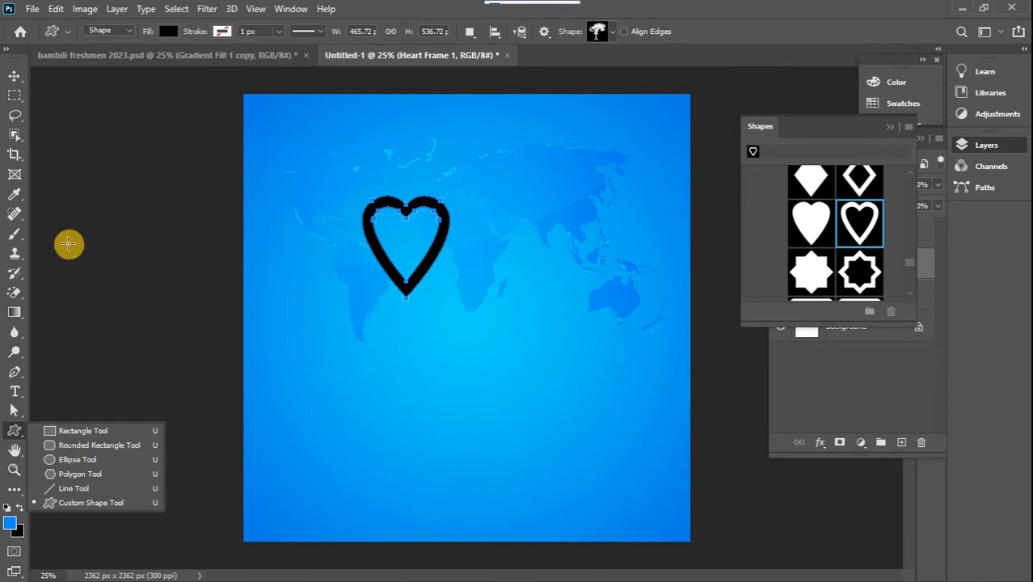
{"action": "left_click", "coordinate": [168, 31]}
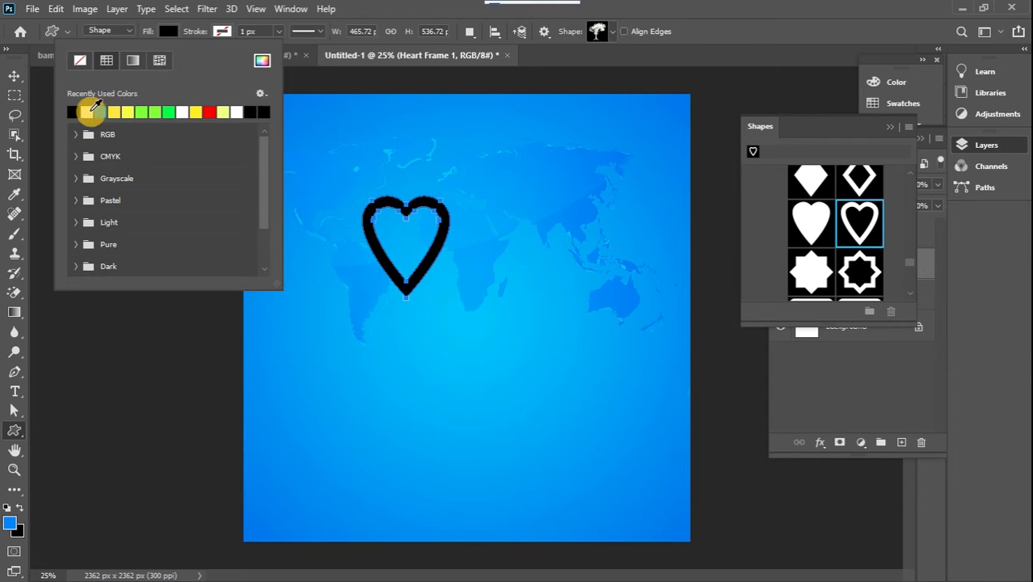
{"action": "left_click", "coordinate": [89, 111]}
Enlarge and rotate the white heart outline so that only its curved band sweeps across the canvas's upper-left corner
{"action": "left_click", "coordinate": [14, 76]}
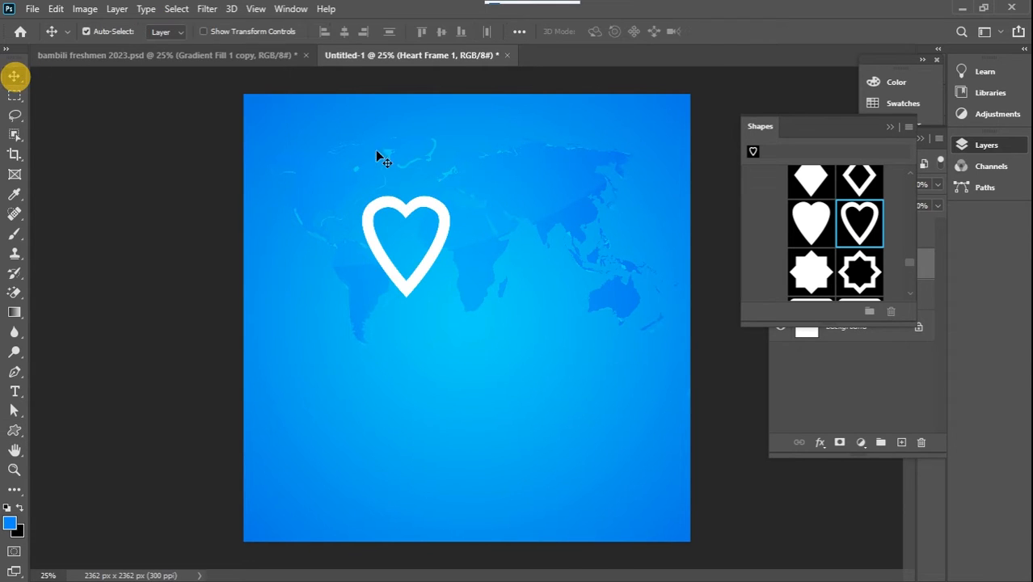
{"action": "key", "text": "ctrl+t"}
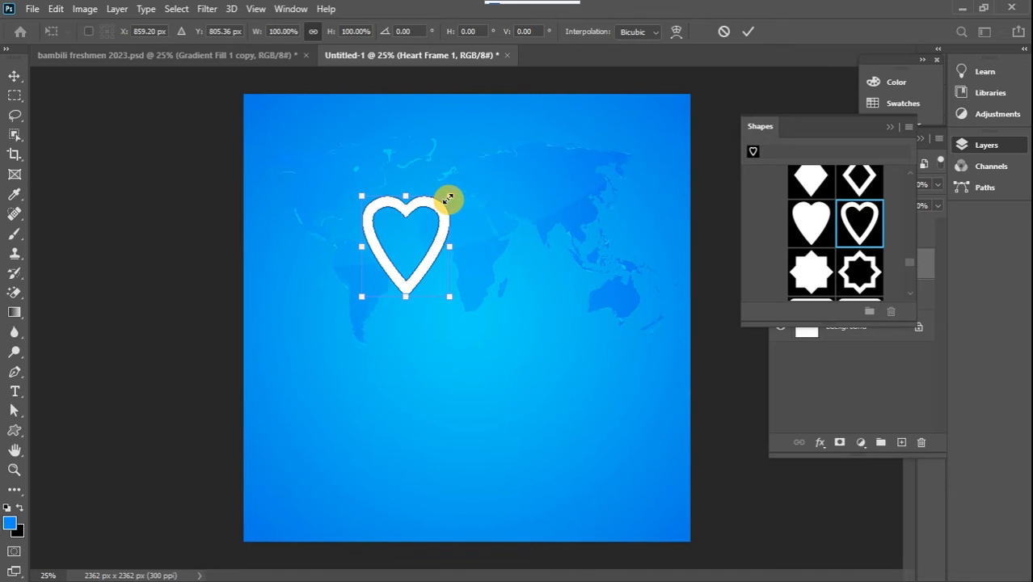
{"action": "left_click_drag", "start_coordinate": [450, 196], "coordinate": [399, 164]}
{"action": "key", "text": "Return"}
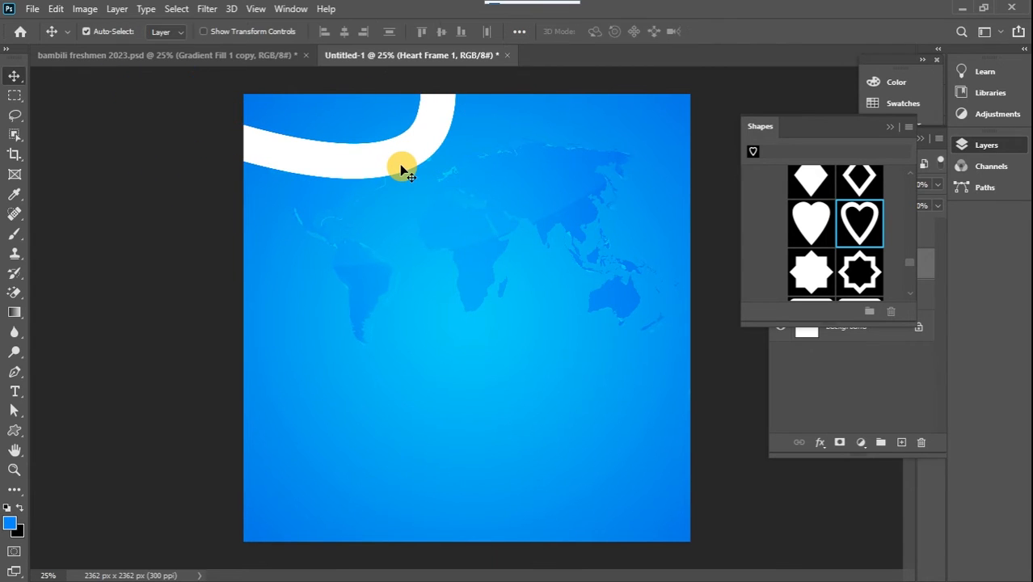
Duplicate the heart outline and place the copy so that its band curves across the canvas's lower-right corner
{"action": "key", "text": "ctrl+j"}
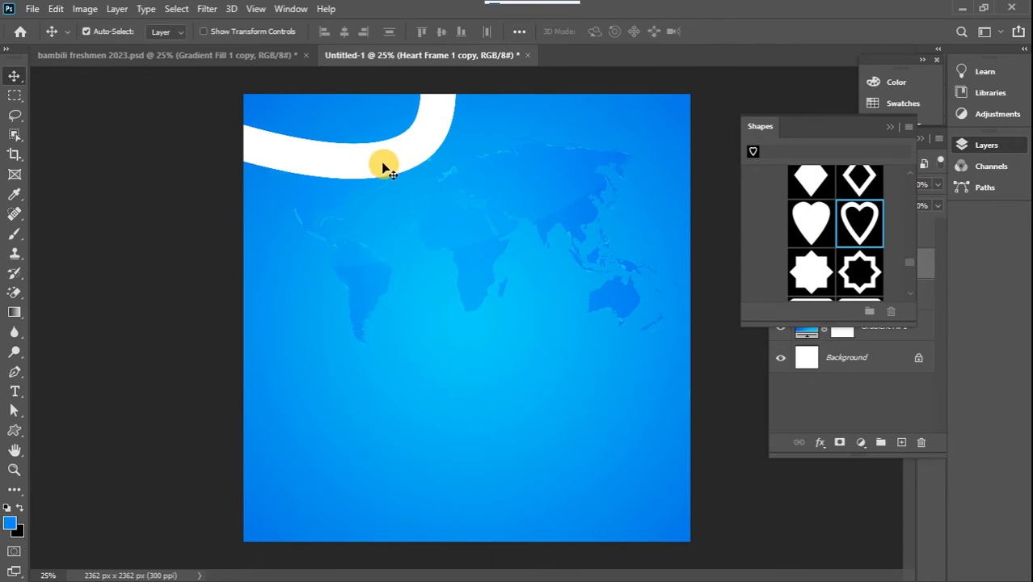
{"action": "left_click_drag", "start_coordinate": [389, 169], "coordinate": [637, 447]}
{"action": "left_click_drag", "start_coordinate": [621, 355], "coordinate": [656, 443]}
Set the blend mode of both heart outline layers to Soft Light
{"action": "left_click", "coordinate": [887, 129]}
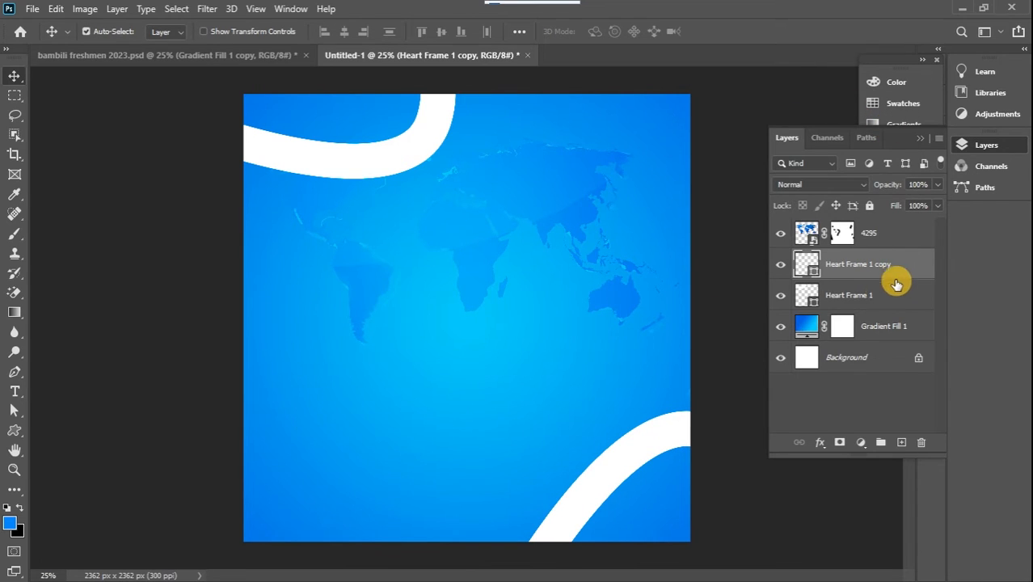
{"action": "left_click", "coordinate": [815, 182]}
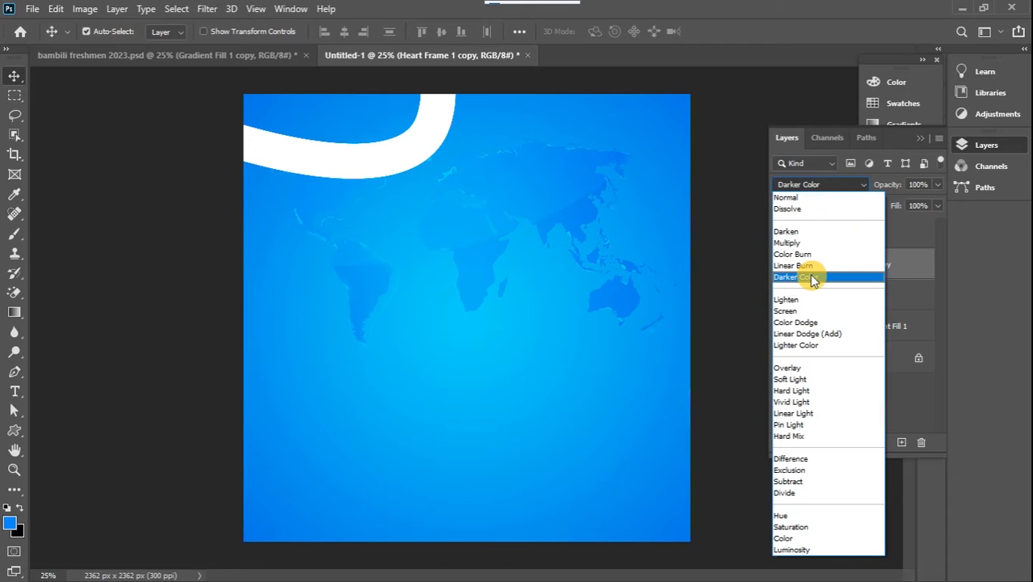
{"action": "left_click", "coordinate": [798, 379]}
{"action": "left_click", "coordinate": [868, 292]}
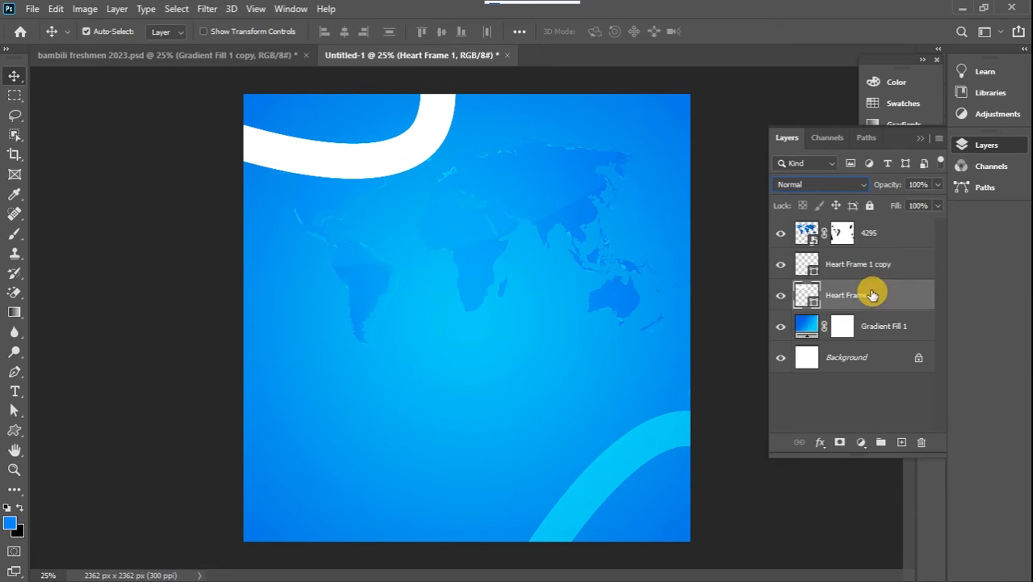
{"action": "left_click", "coordinate": [830, 186]}
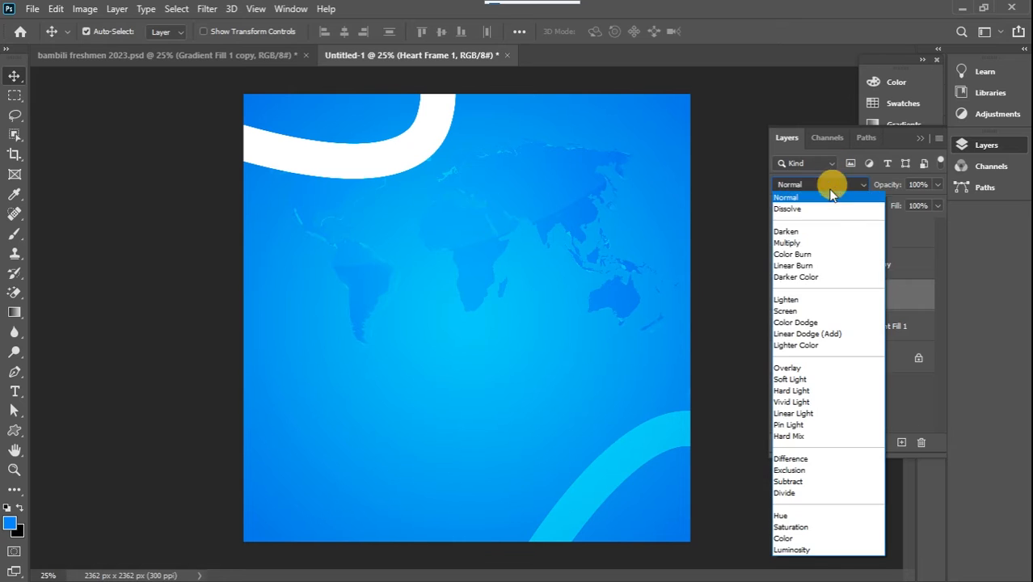
{"action": "left_click", "coordinate": [819, 379]}
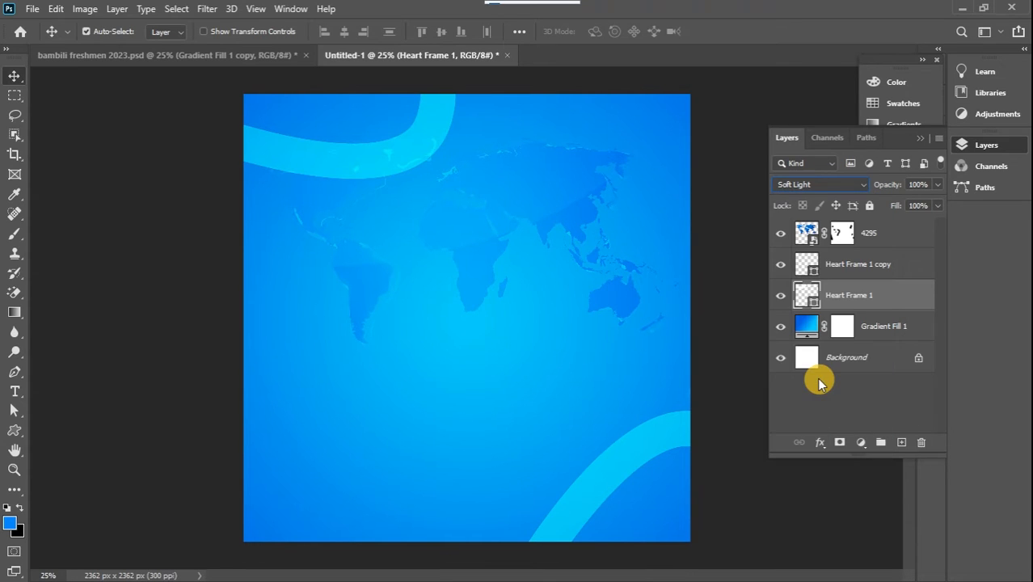
Compare the new background with the finished flyer in bambili freshmen 2023.psd, and return to the new document
{"action": "left_click", "coordinate": [247, 56]}
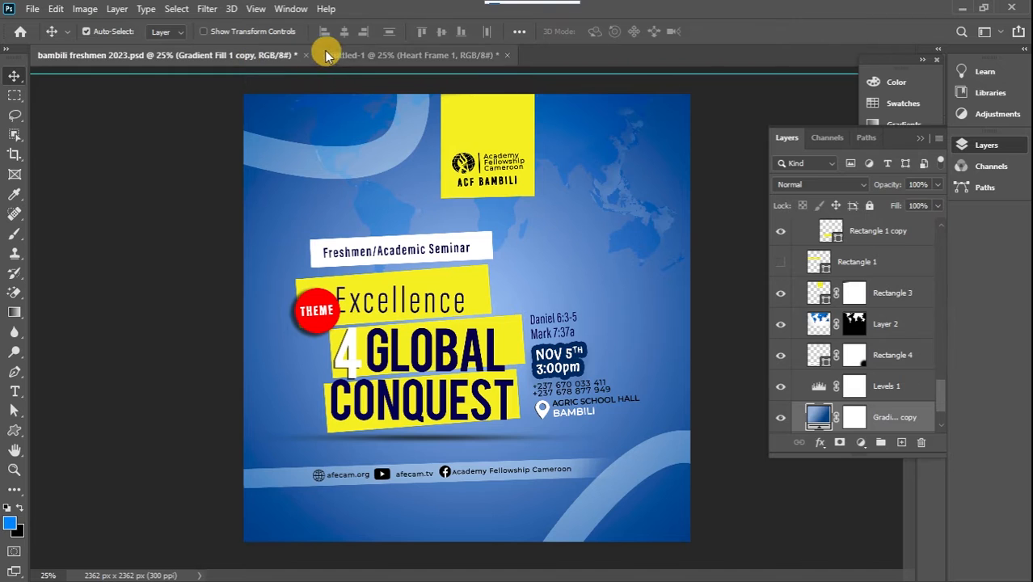
{"action": "left_click_drag", "start_coordinate": [324, 50], "coordinate": [365, 57]}
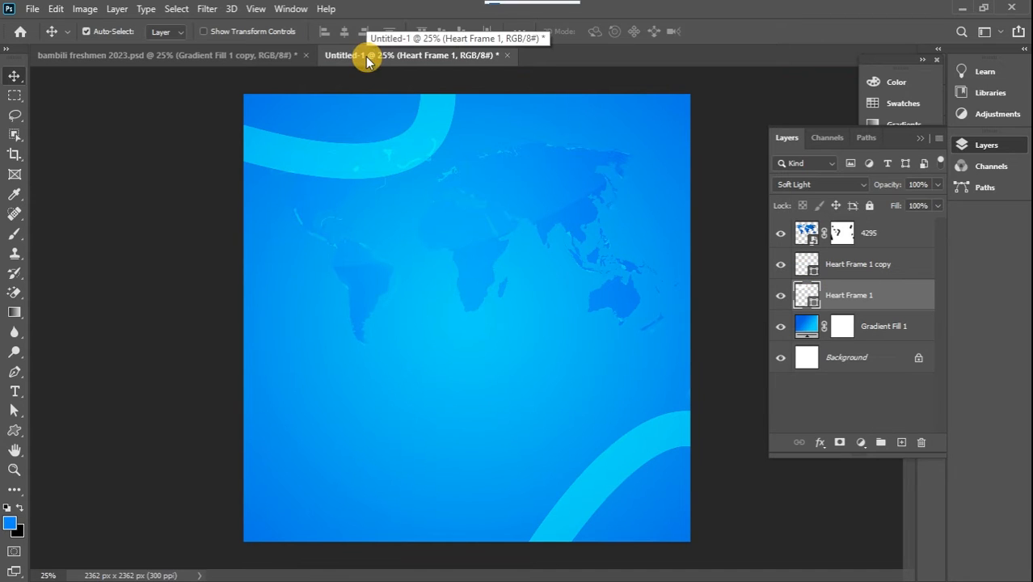
{"action": "left_click", "coordinate": [208, 55]}
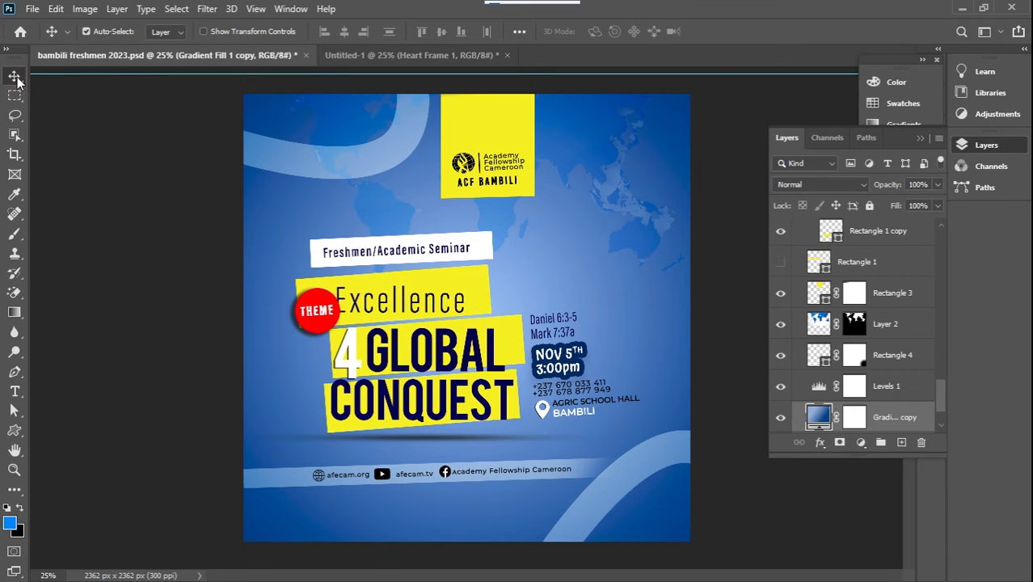
{"action": "left_click", "coordinate": [359, 54]}
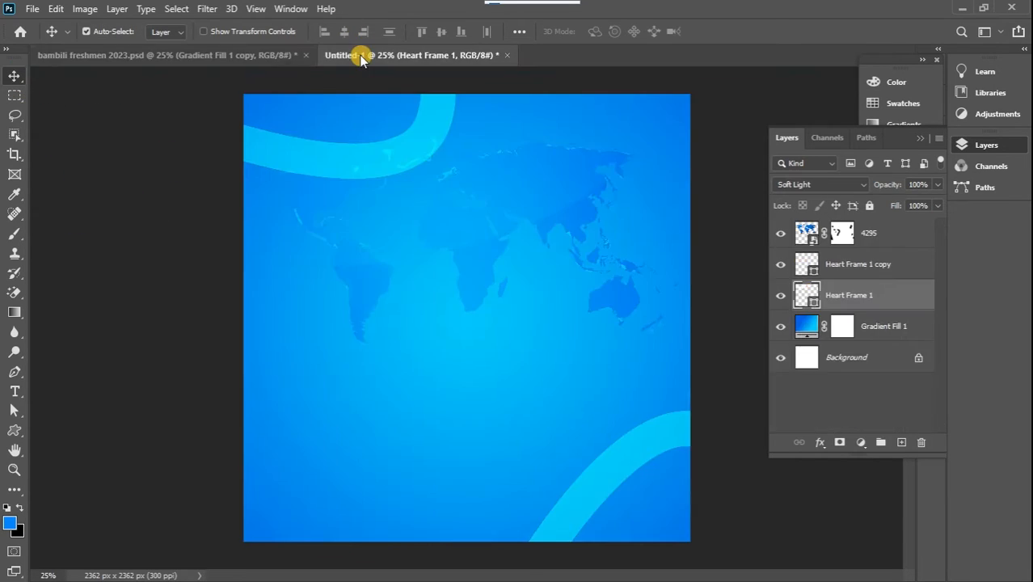
Add the text EXCELLENCE in all caps over South America on the map, using the Acumin Variable Concept font
{"action": "left_click", "coordinate": [15, 391]}
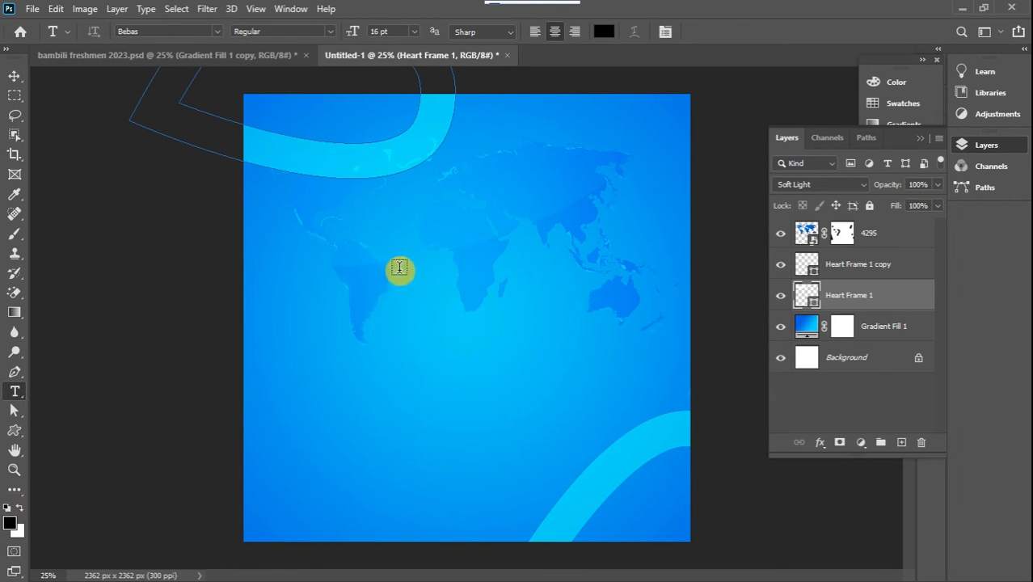
{"action": "left_click", "coordinate": [366, 264]}
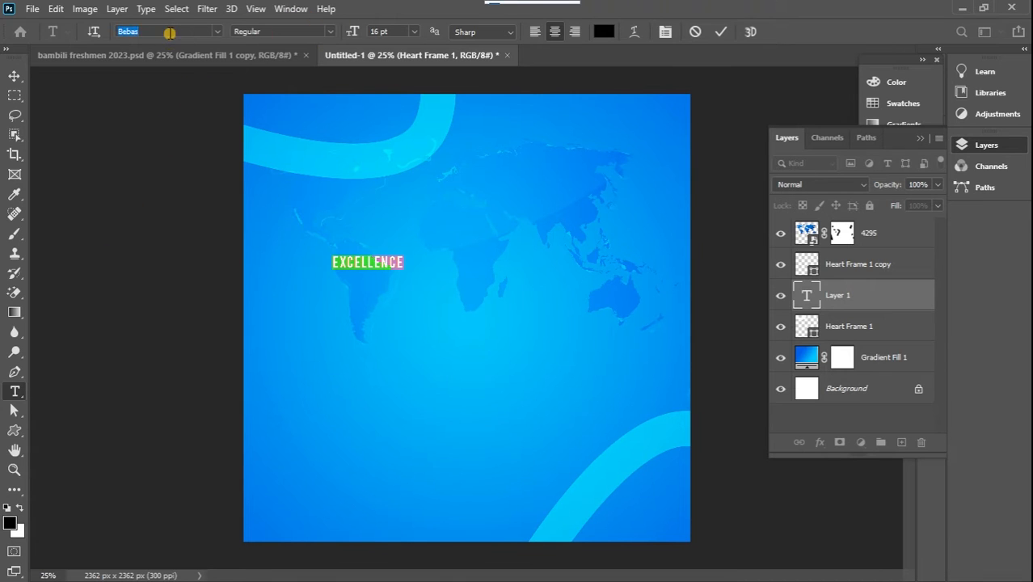
{"action": "type", "text": "acum"}
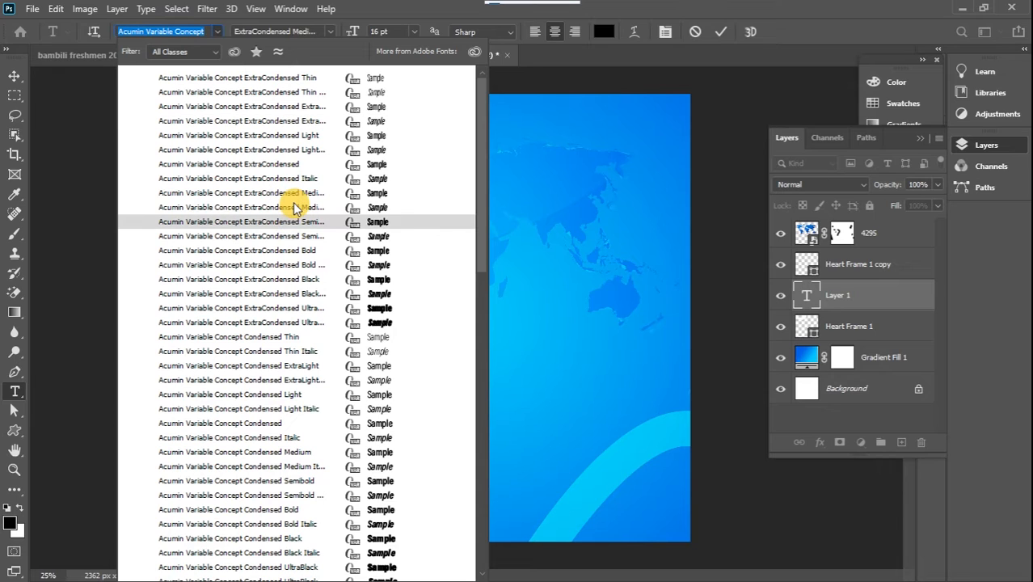
{"action": "key", "text": "Escape"}
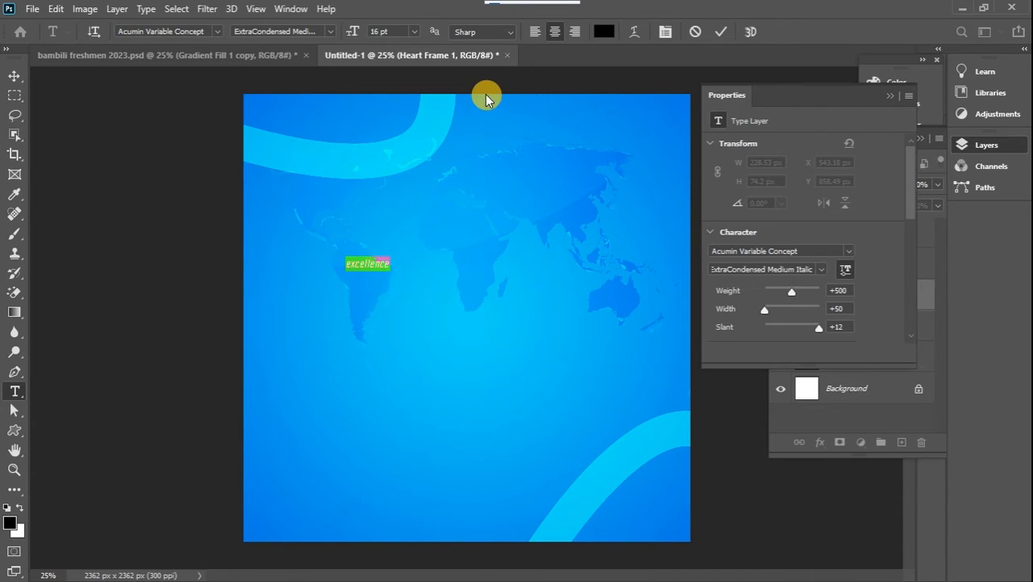
{"action": "left_click", "coordinate": [279, 10]}
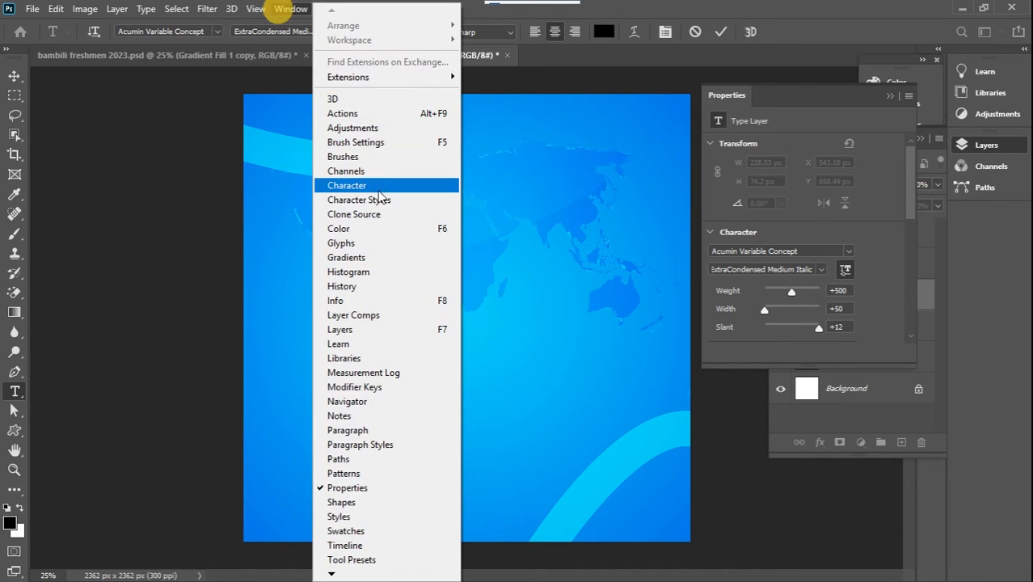
{"action": "left_click", "coordinate": [367, 186]}
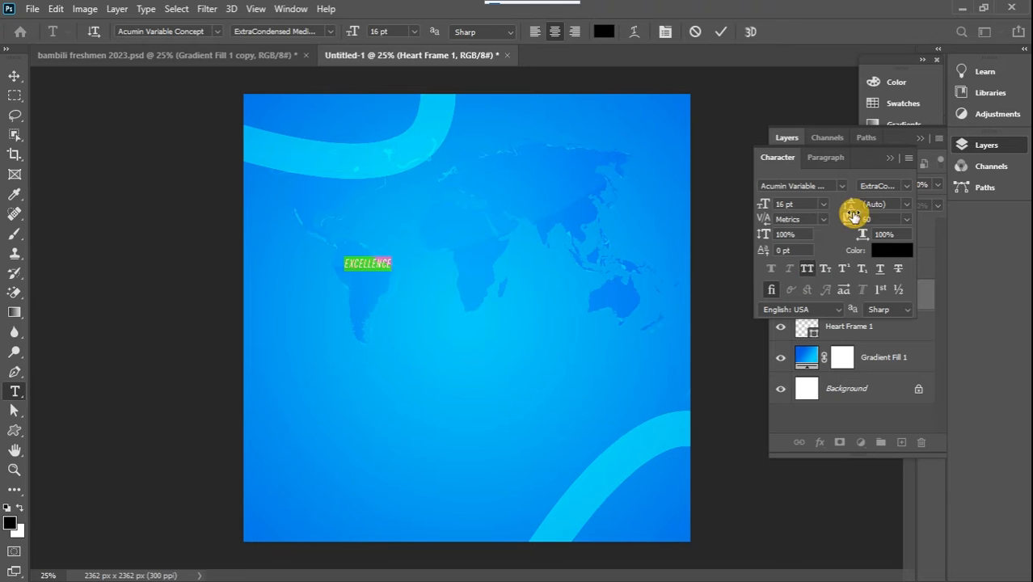
Set EXCELLENCE to ExtraCondensed Semibold at 36 pt and move it about 294 px right and 192 px down
{"action": "left_click", "coordinate": [327, 31]}
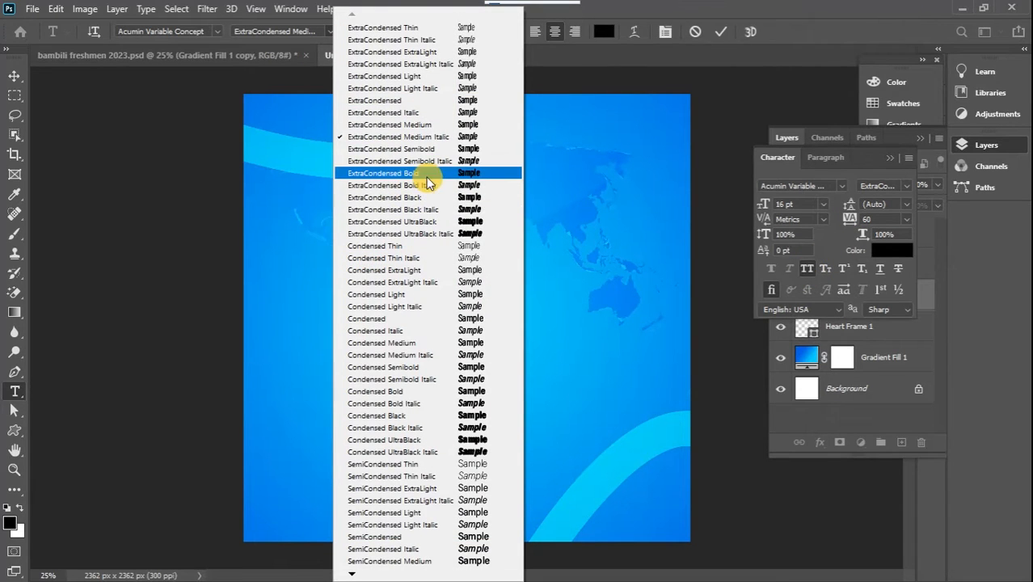
{"action": "left_click", "coordinate": [403, 149]}
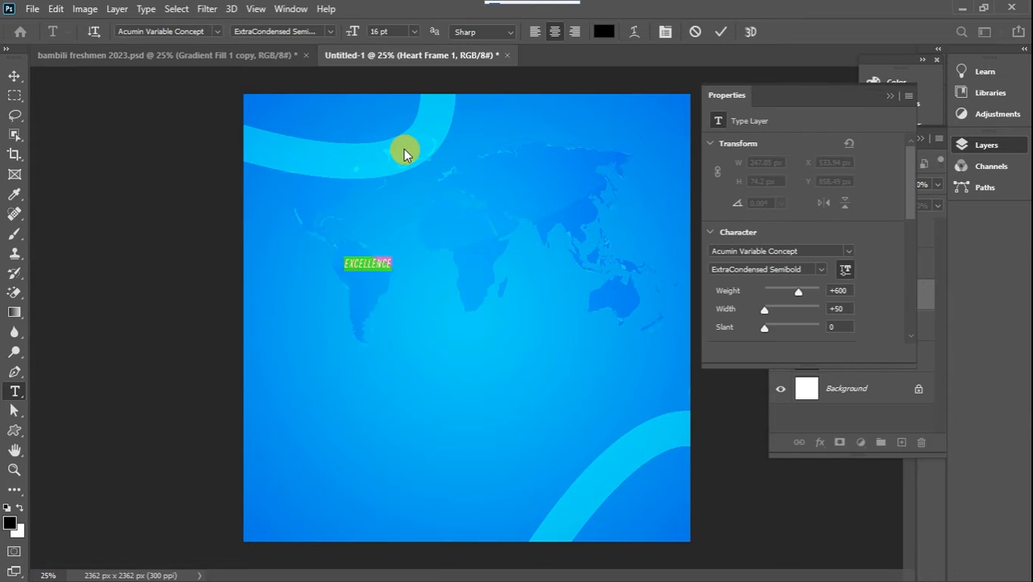
{"action": "left_click", "coordinate": [414, 31]}
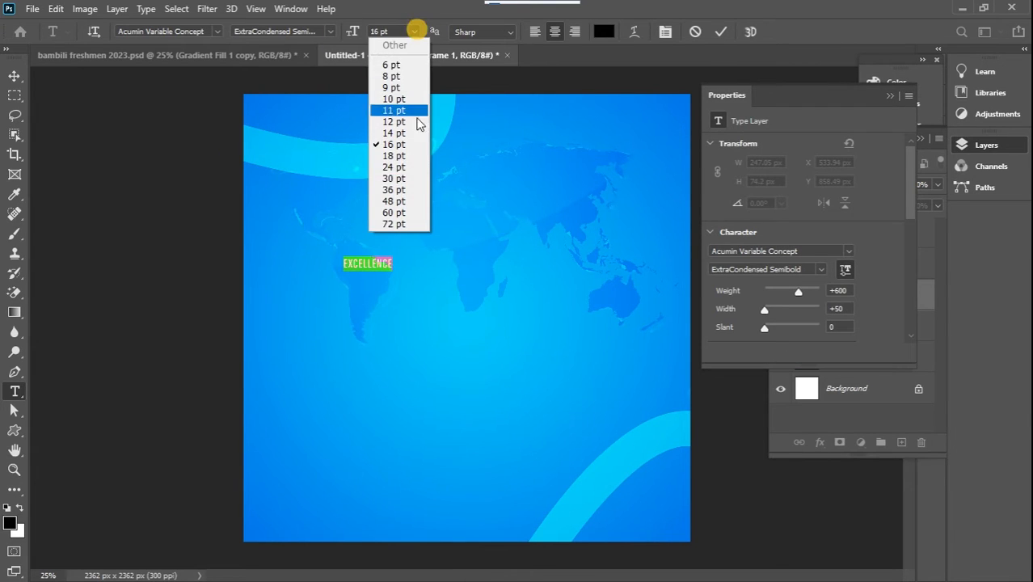
{"action": "left_click", "coordinate": [410, 196]}
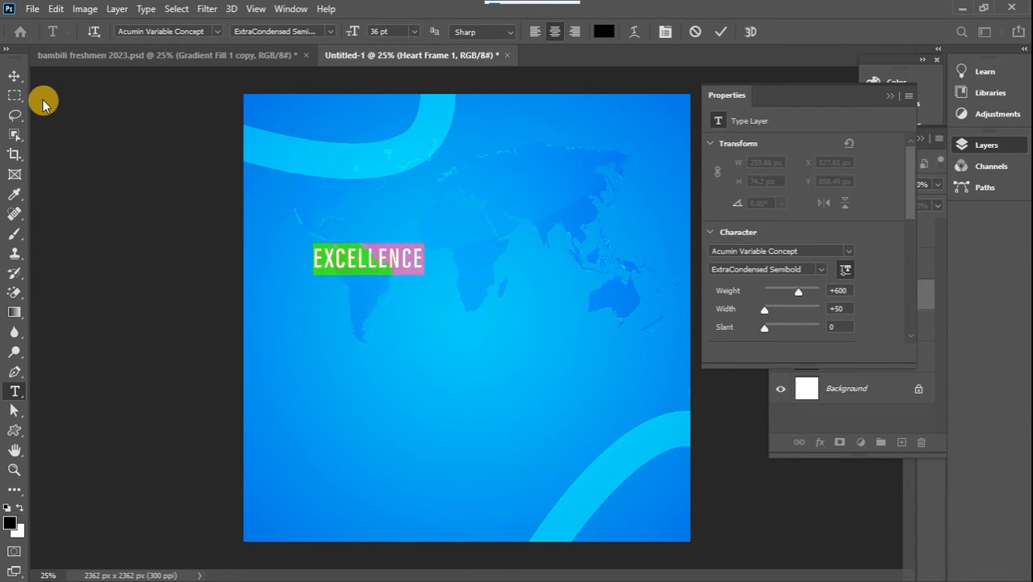
{"action": "left_click", "coordinate": [15, 75]}
{"action": "left_click_drag", "start_coordinate": [393, 266], "coordinate": [450, 301]}
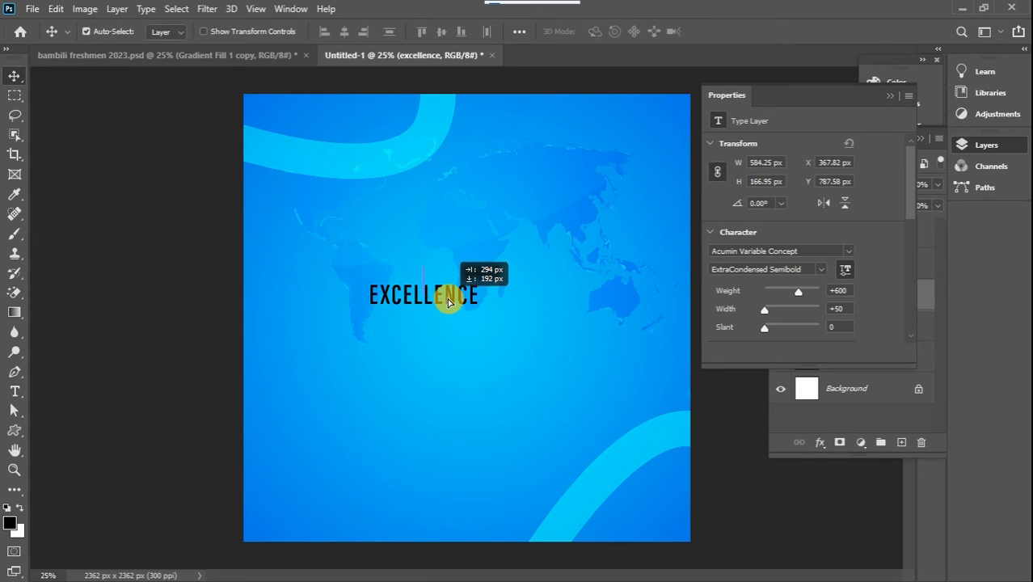
Add a separate text 4 in the Bebas font and place it below the start of EXCELLENCE
{"action": "left_click", "coordinate": [15, 391]}
{"action": "left_click", "coordinate": [390, 345]}
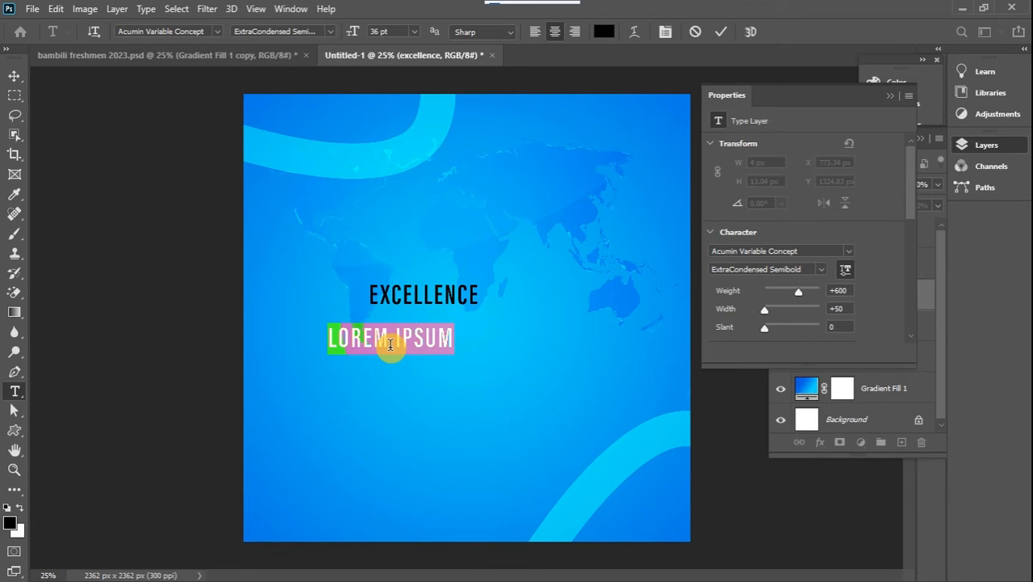
{"action": "type", "text": "a"}
{"action": "double_click", "coordinate": [390, 343]}
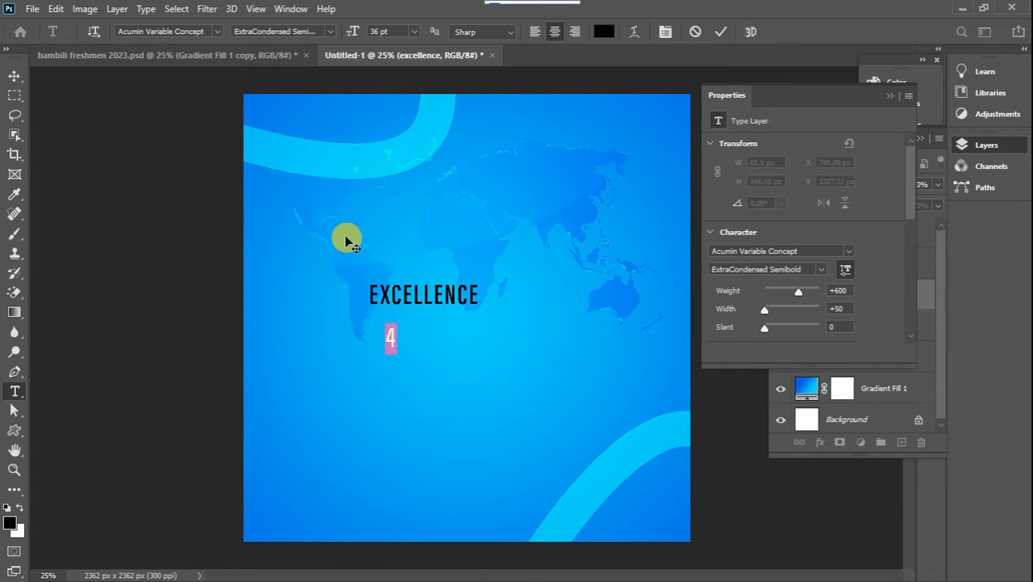
{"action": "left_click", "coordinate": [217, 33]}
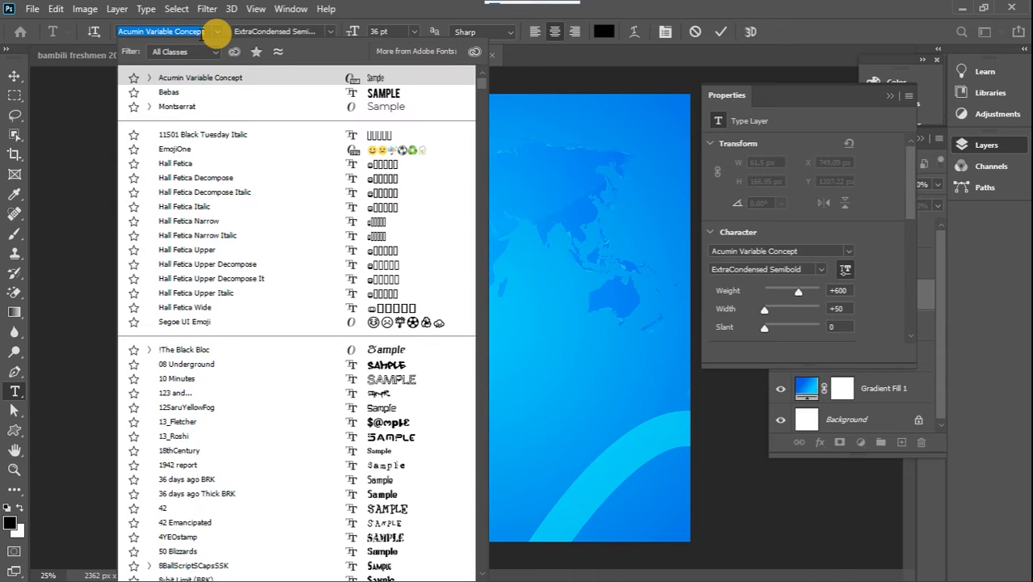
{"action": "type", "text": "be"}
{"action": "left_click_drag", "start_coordinate": [391, 341], "coordinate": [358, 356]}
Add the text GLOBAL in 36 pt Bebas below EXCELLENCE, beside the 4
{"action": "left_click", "coordinate": [14, 392]}
{"action": "left_click", "coordinate": [397, 358]}
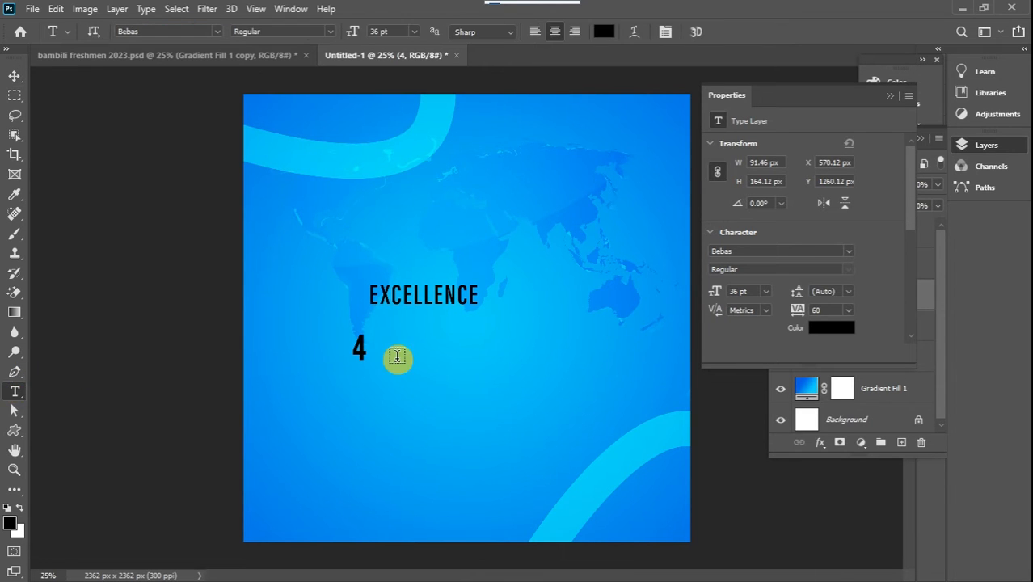
{"action": "type", "text": "GLOBAL"}
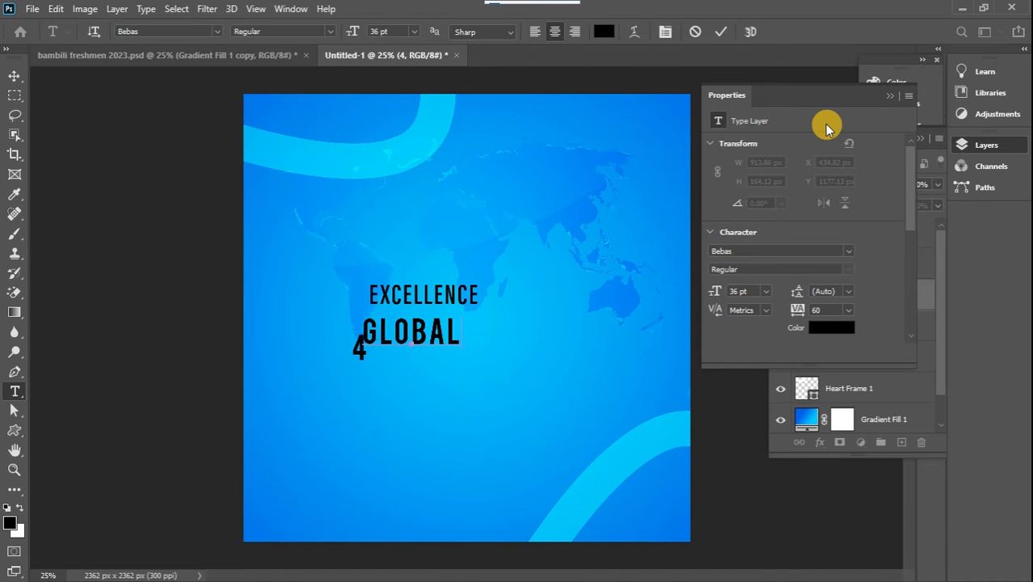
{"action": "left_click", "coordinate": [14, 76]}
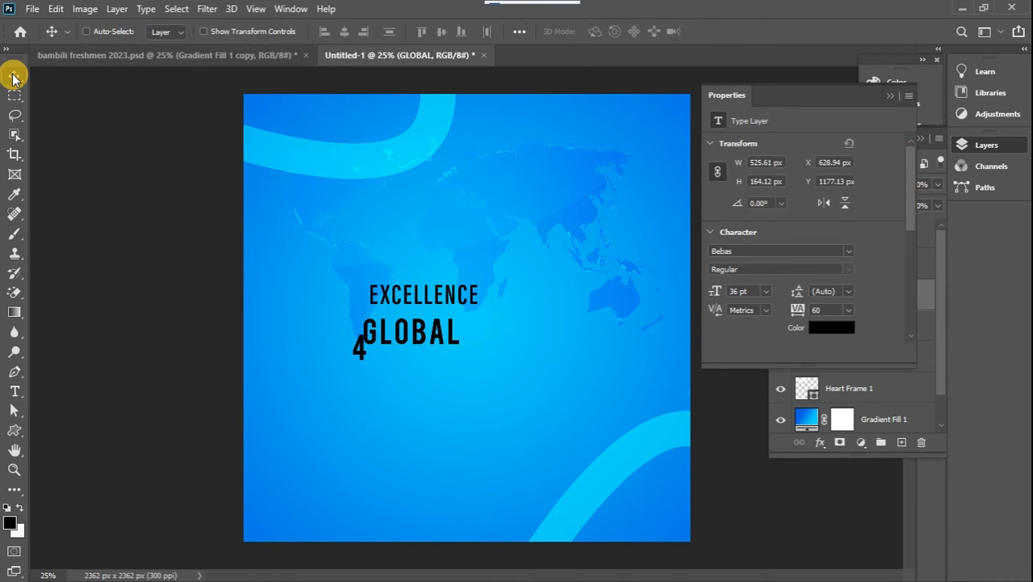
Duplicate the GLOBAL text, change the copy to CONQUEST and place it just below GLOBAL, shifted slightly right
{"action": "key", "text": "ctrl+j"}
{"action": "left_click", "coordinate": [415, 335]}
{"action": "left_click_drag", "start_coordinate": [434, 350], "coordinate": [437, 376]}
{"action": "double_click", "coordinate": [437, 374]}
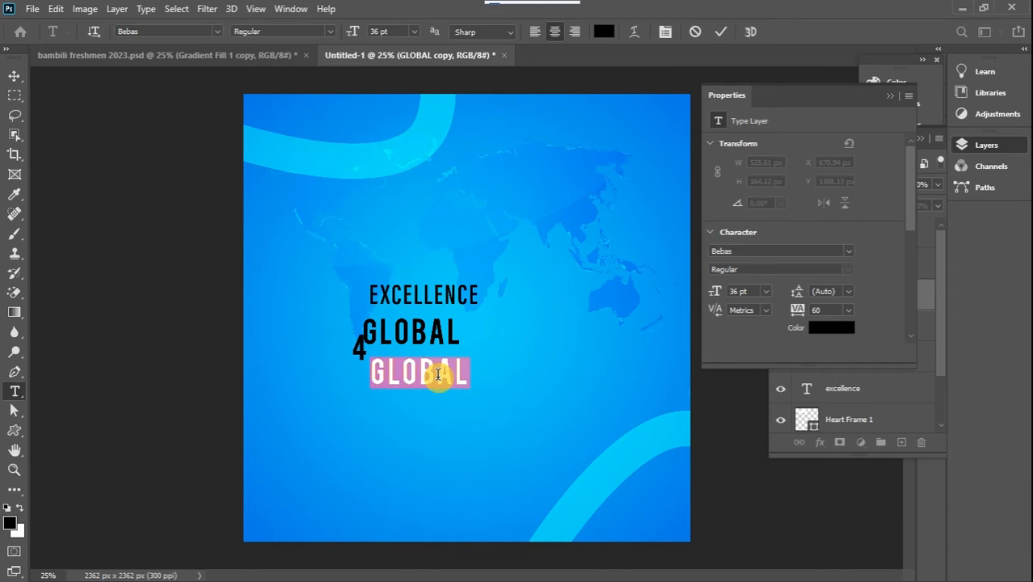
{"action": "type", "text": "CONQUEST"}
{"action": "left_click", "coordinate": [14, 77]}
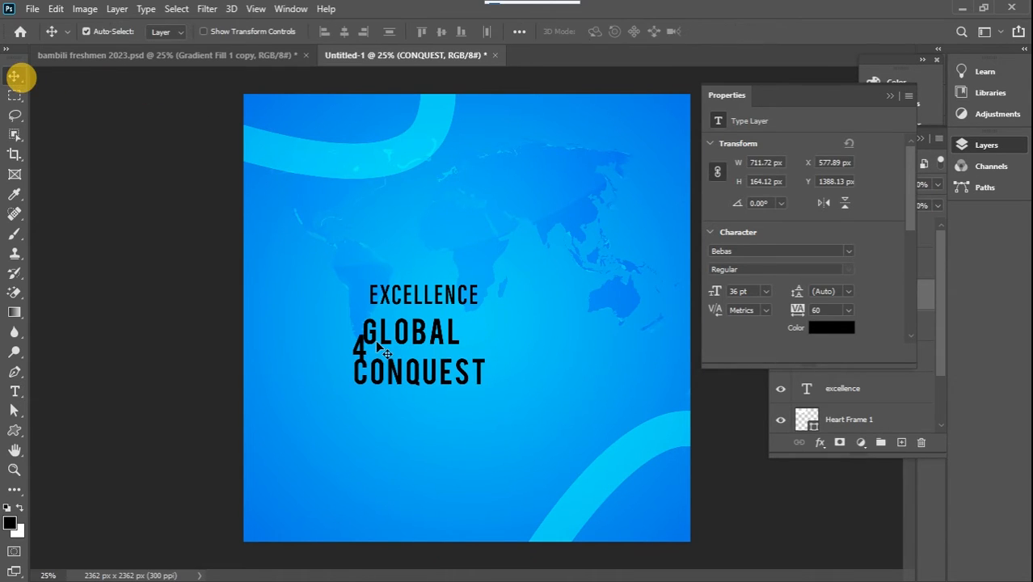
{"action": "left_click_drag", "start_coordinate": [441, 378], "coordinate": [467, 384]}
{"action": "left_click", "coordinate": [891, 97]}
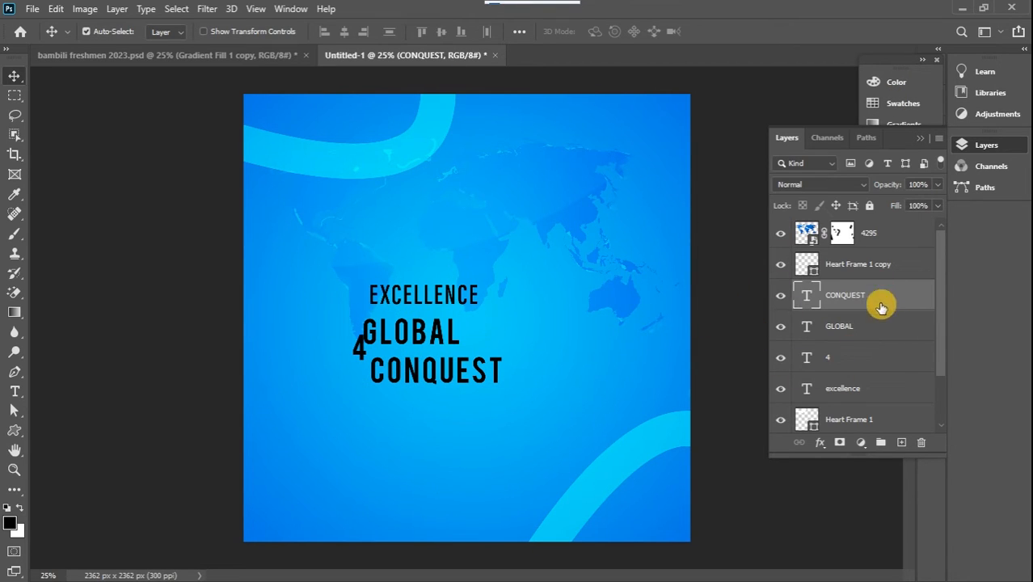
Enlarge the EXCELLENCE text to about 55.8 pt and shift it slightly left and up above GLOBAL
{"action": "left_click", "coordinate": [862, 392]}
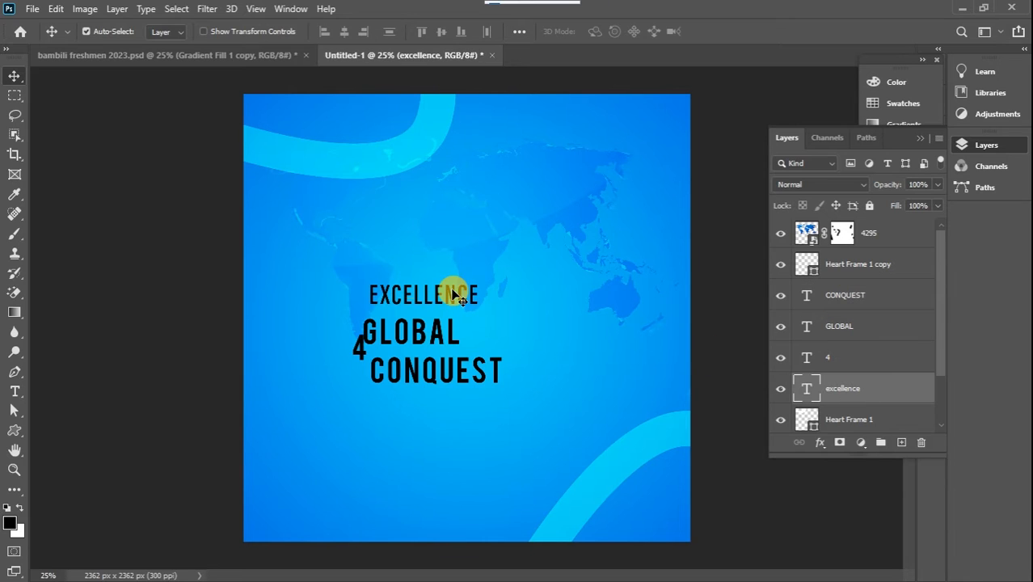
{"action": "key", "text": "ctrl+t"}
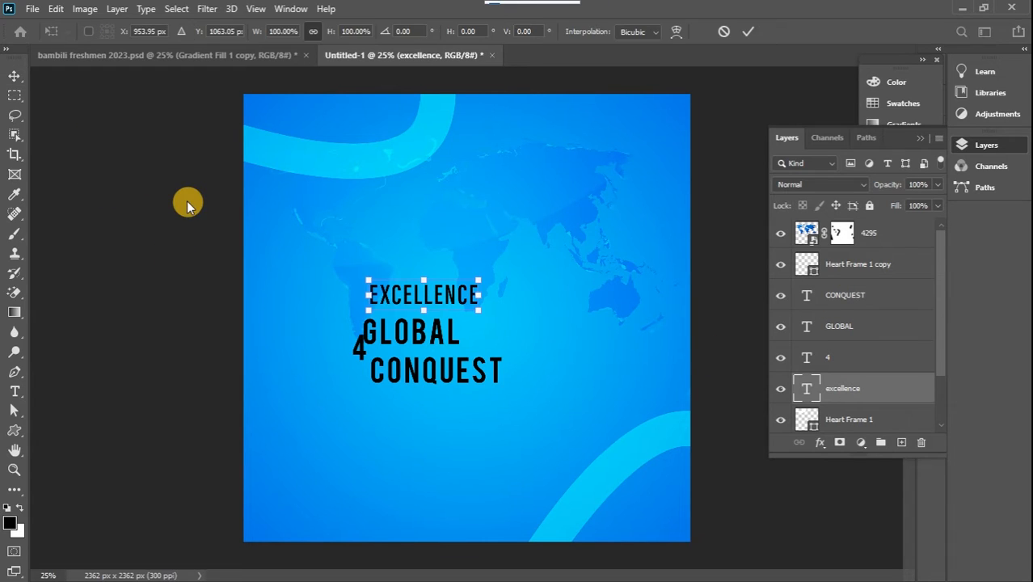
{"action": "left_click_drag", "start_coordinate": [479, 279], "coordinate": [543, 276]}
{"action": "left_click_drag", "start_coordinate": [471, 298], "coordinate": [454, 297]}
{"action": "key", "text": "Return"}
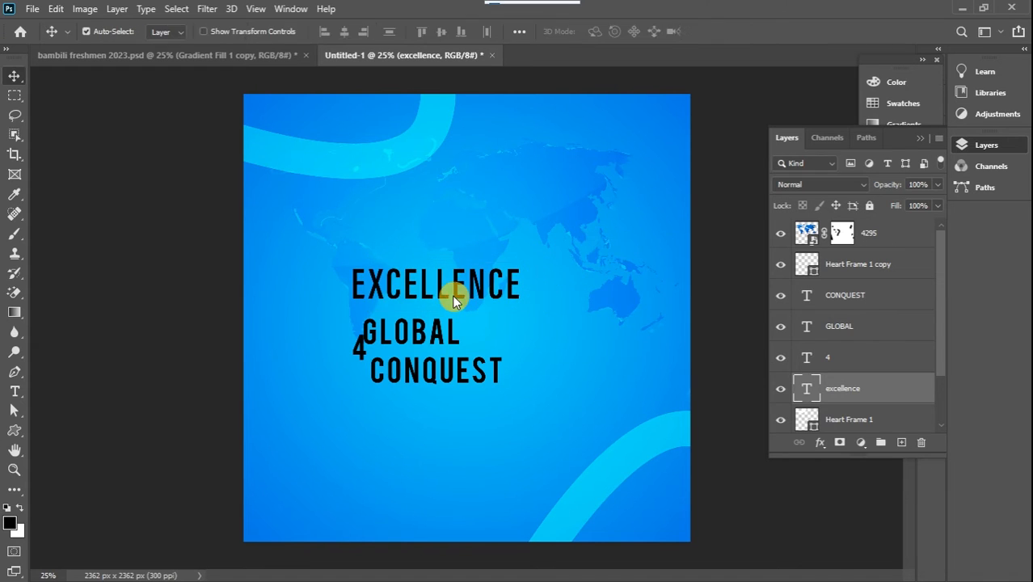
Change the EXCELLENCE text's font style to ExtraCondensed ExtraLight
{"action": "double_click", "coordinate": [806, 389]}
{"action": "left_click", "coordinate": [331, 31]}
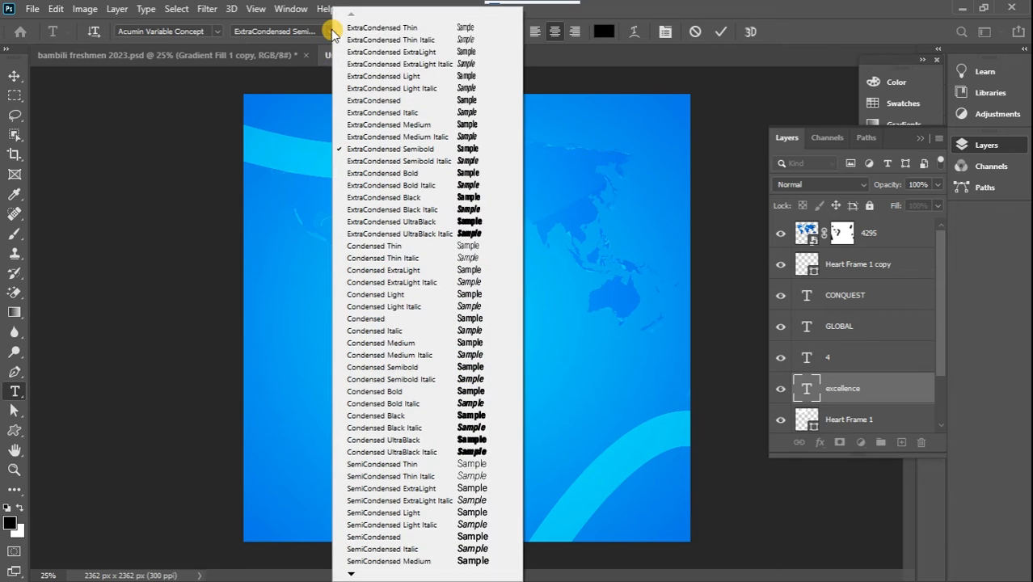
{"action": "left_click", "coordinate": [409, 53]}
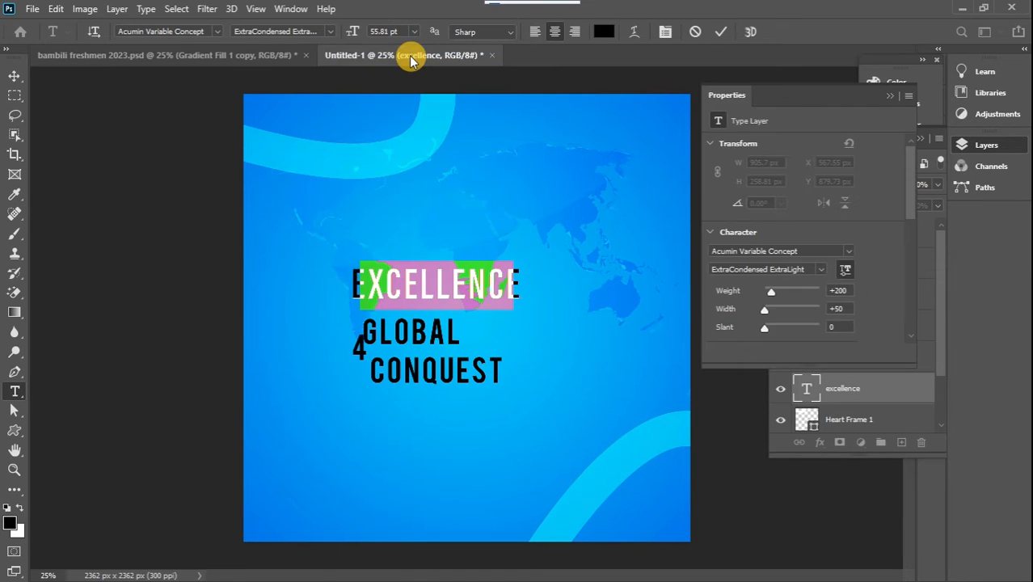
{"action": "left_click", "coordinate": [15, 75]}
{"action": "left_click", "coordinate": [890, 96]}
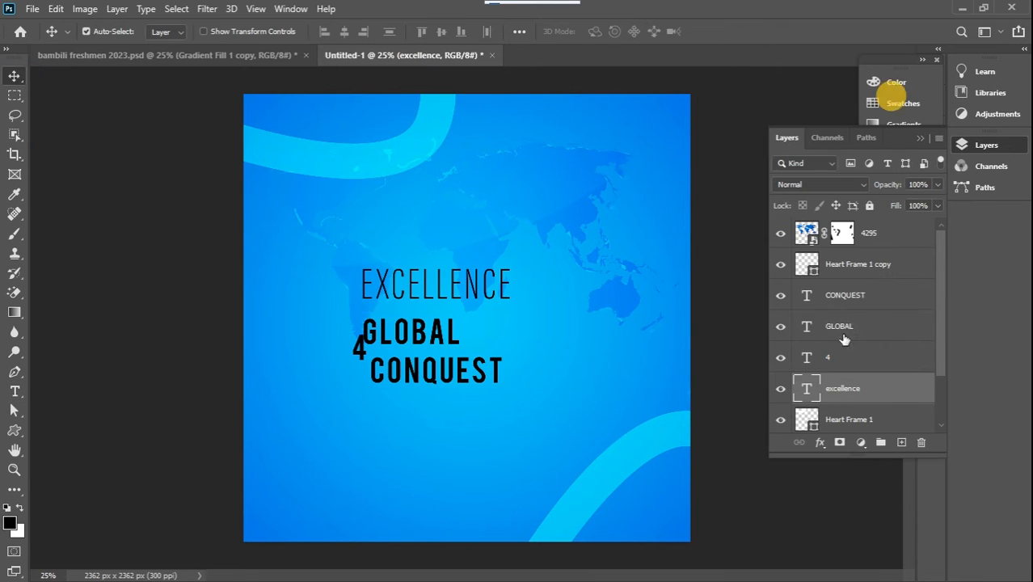
Scale the GLOBAL and CONQUEST texts up together to about 76.6 pt
{"action": "left_click", "coordinate": [845, 332]}
{"action": "left_click", "coordinate": [878, 301], "text": "ctrl"}
{"action": "key", "text": "ctrl+t"}
{"action": "left_click_drag", "start_coordinate": [501, 383], "coordinate": [661, 477]}
{"action": "key", "text": "Return"}
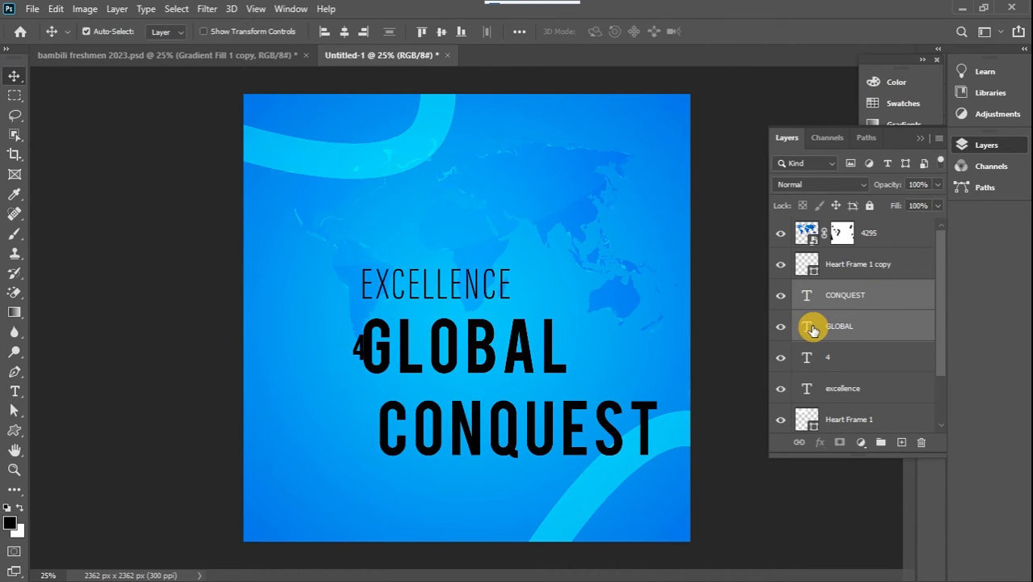
Tighten the letter spacing of GLOBAL until the word clears the 4 beside it
{"action": "double_click", "coordinate": [808, 327]}
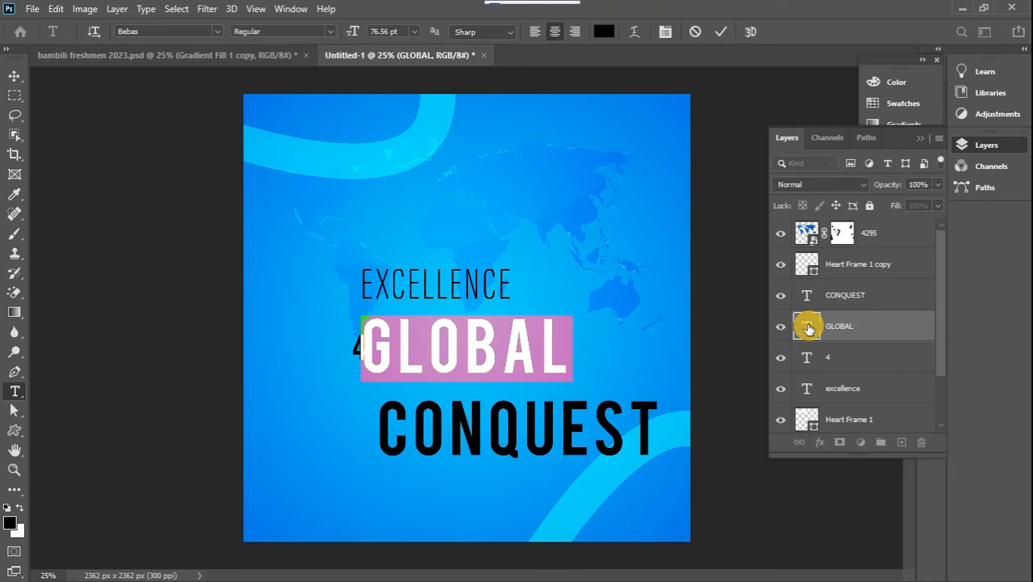
{"action": "key", "text": "alt+Left"}
{"action": "key", "text": "alt+Left"}
{"action": "key", "text": "alt+Left"}
{"action": "key", "text": "alt+Left"}
{"action": "key", "text": "alt+Left"}
{"action": "key", "text": "alt+Left"}
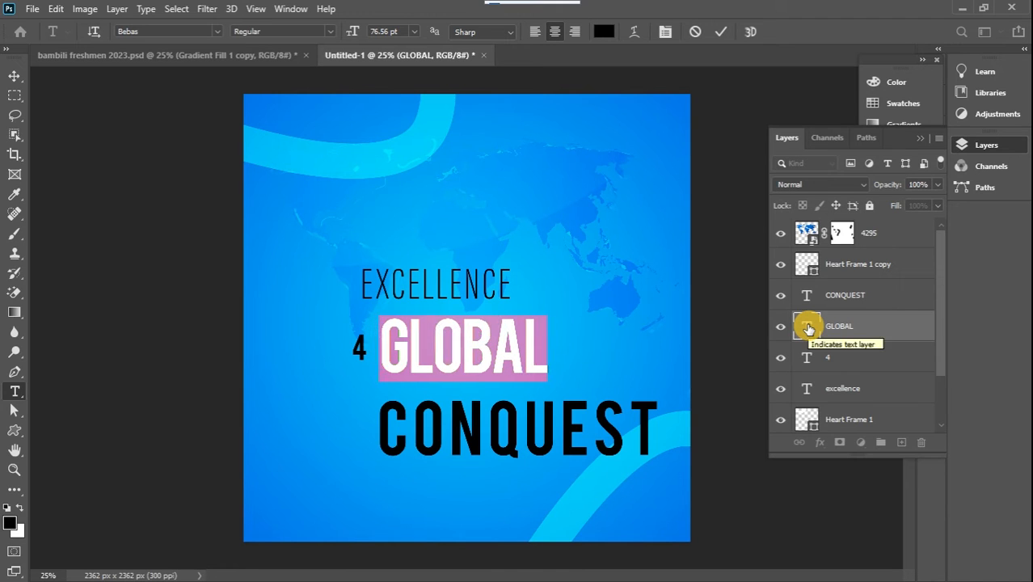
{"action": "left_click", "coordinate": [15, 75]}
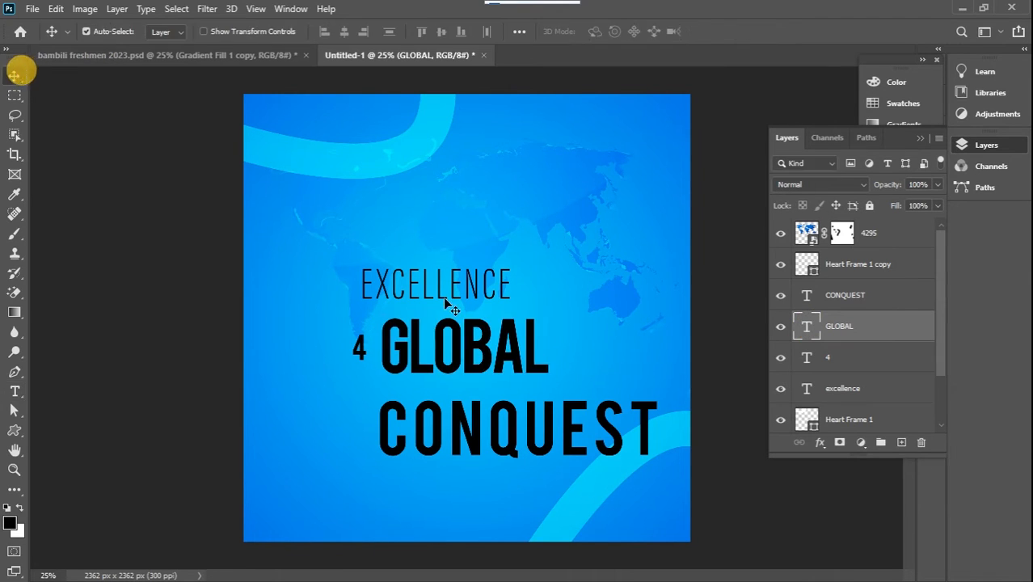
Move CONQUEST up and left close beneath GLOBAL and tighten its letter spacing
{"action": "left_click_drag", "start_coordinate": [567, 425], "coordinate": [508, 395]}
{"action": "double_click", "coordinate": [530, 396]}
{"action": "key", "text": "alt+Left"}
{"action": "key", "text": "alt+Left"}
{"action": "key", "text": "alt+Left"}
{"action": "key", "text": "alt+Left"}
{"action": "key", "text": "alt+Left"}
{"action": "key", "text": "ctrl+Return"}
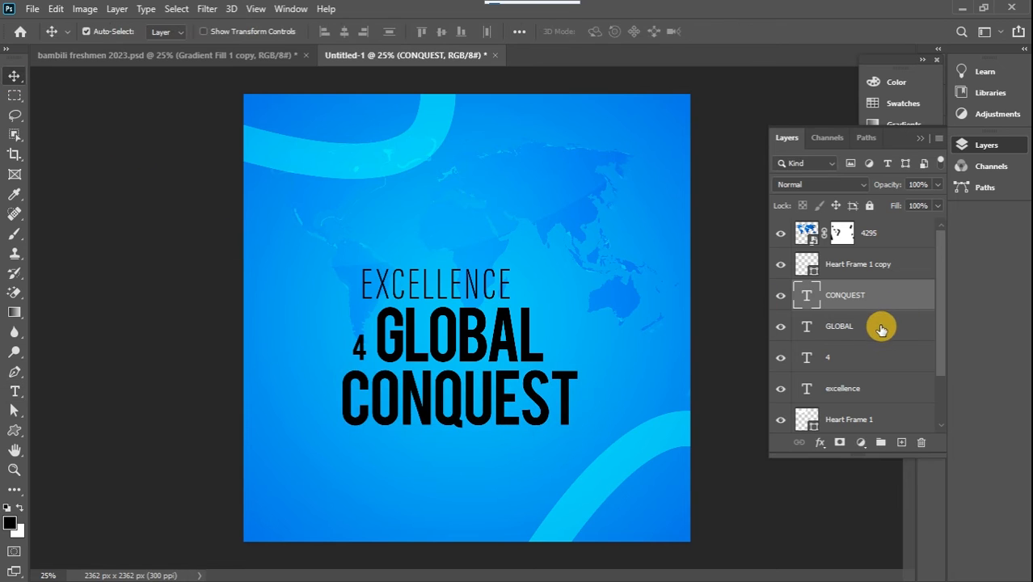
Select the four headline text layers and move them together slightly up and left on the canvas
{"action": "left_click", "coordinate": [879, 327], "text": "ctrl"}
{"action": "left_click", "coordinate": [857, 358], "text": "ctrl"}
{"action": "left_click", "coordinate": [857, 389], "text": "ctrl"}
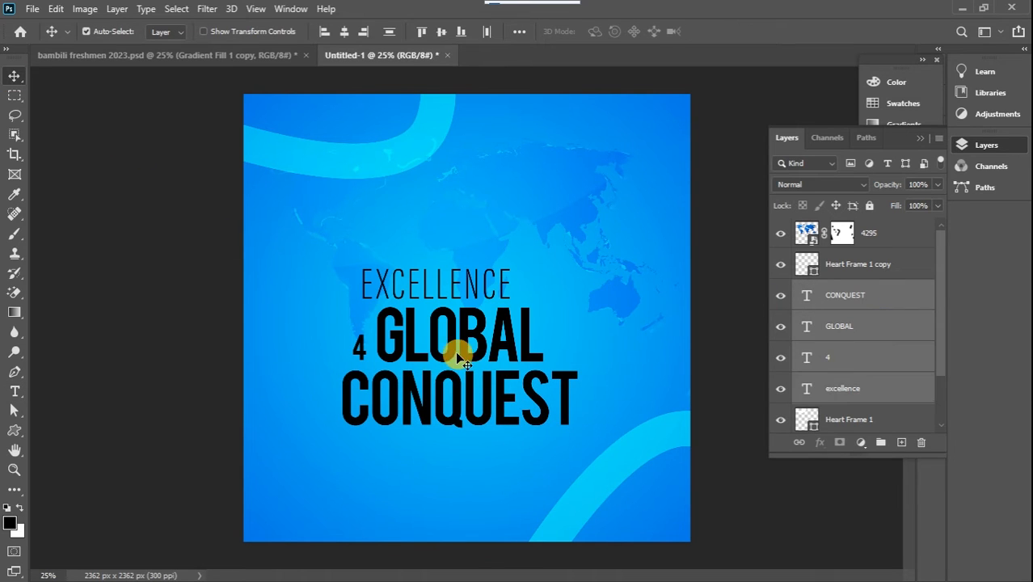
{"action": "left_click_drag", "start_coordinate": [460, 346], "coordinate": [441, 316]}
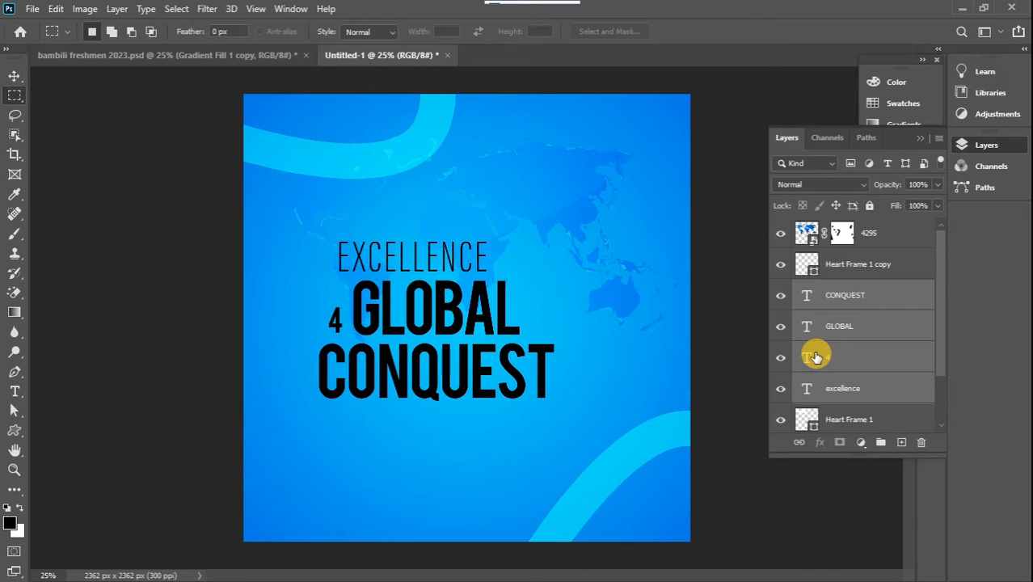
Set the font size of the 4 to 72 pt
{"action": "double_click", "coordinate": [809, 358]}
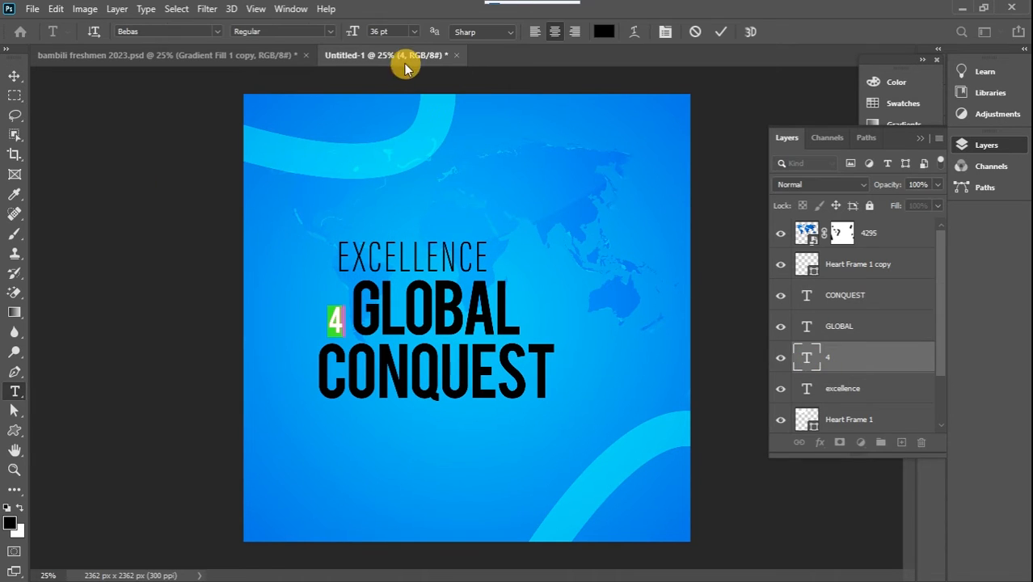
{"action": "left_click", "coordinate": [413, 32]}
{"action": "left_click", "coordinate": [404, 225]}
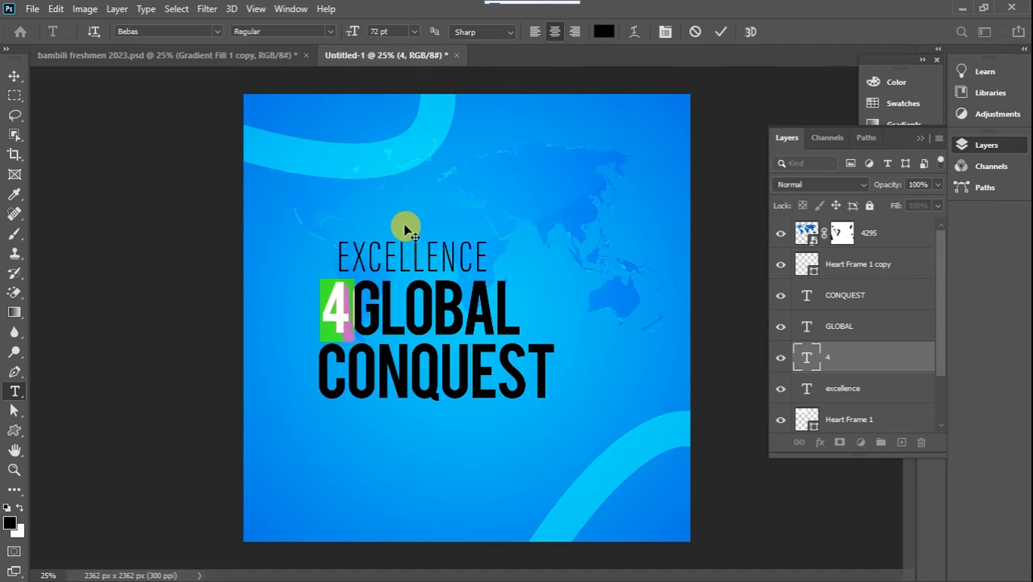
{"action": "left_click", "coordinate": [18, 96]}
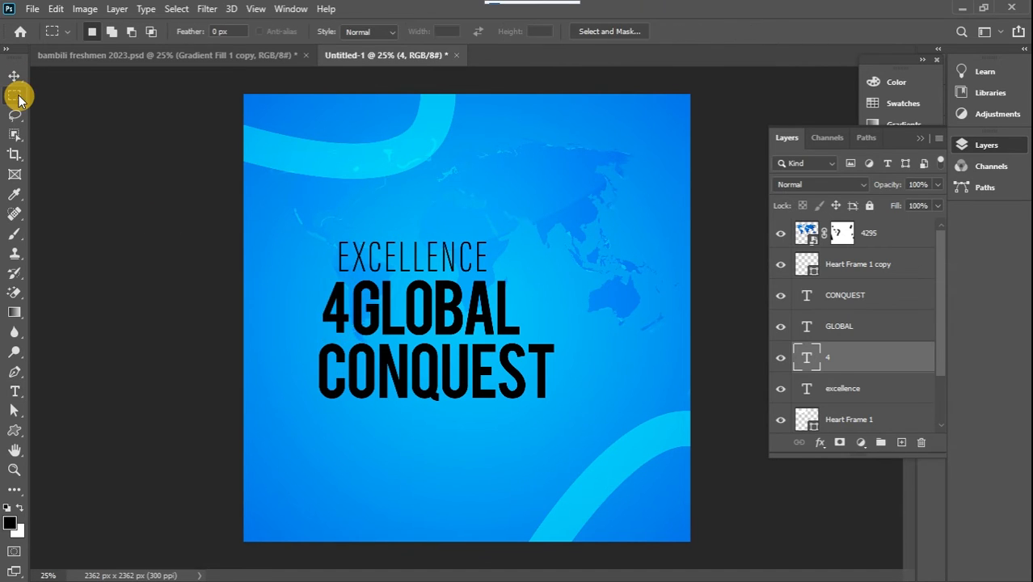
After checking the original flyer, draw a rectangle about 1256 × 277 px below CONQUEST and fill it with yellow
{"action": "left_click", "coordinate": [271, 56]}
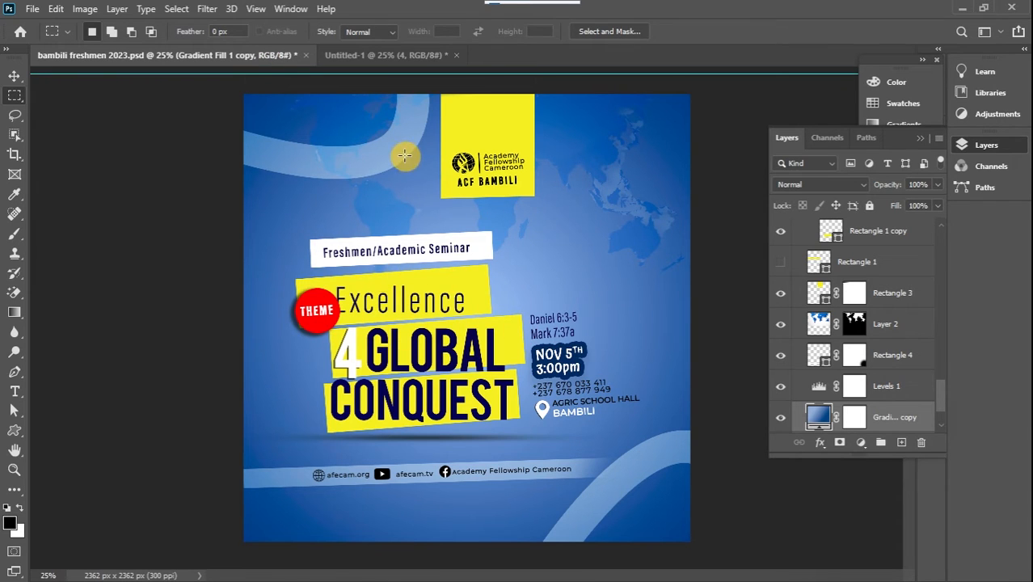
{"action": "left_click", "coordinate": [370, 56]}
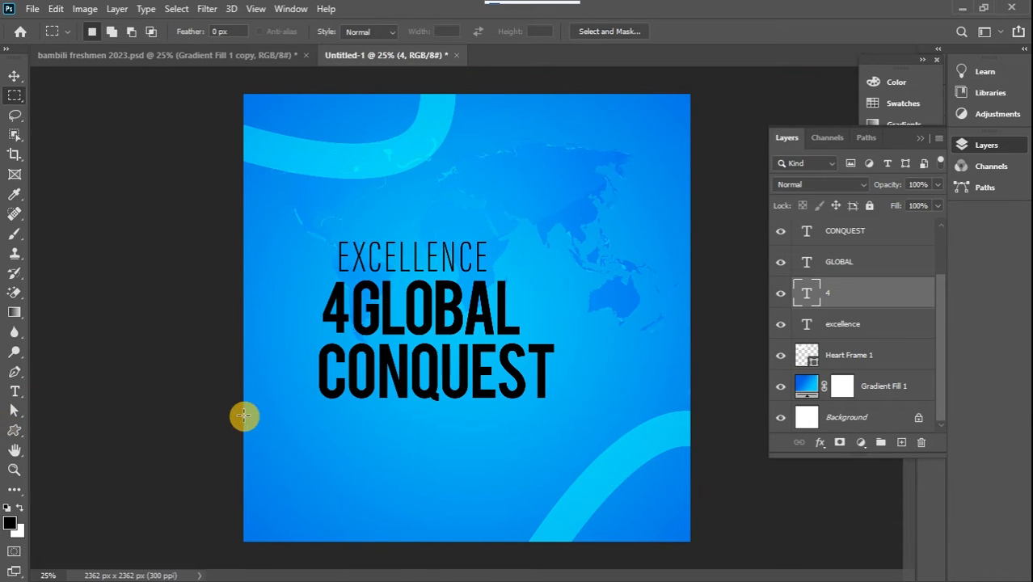
{"action": "left_click", "coordinate": [14, 430]}
{"action": "left_click_drag", "start_coordinate": [311, 413], "coordinate": [546, 463]}
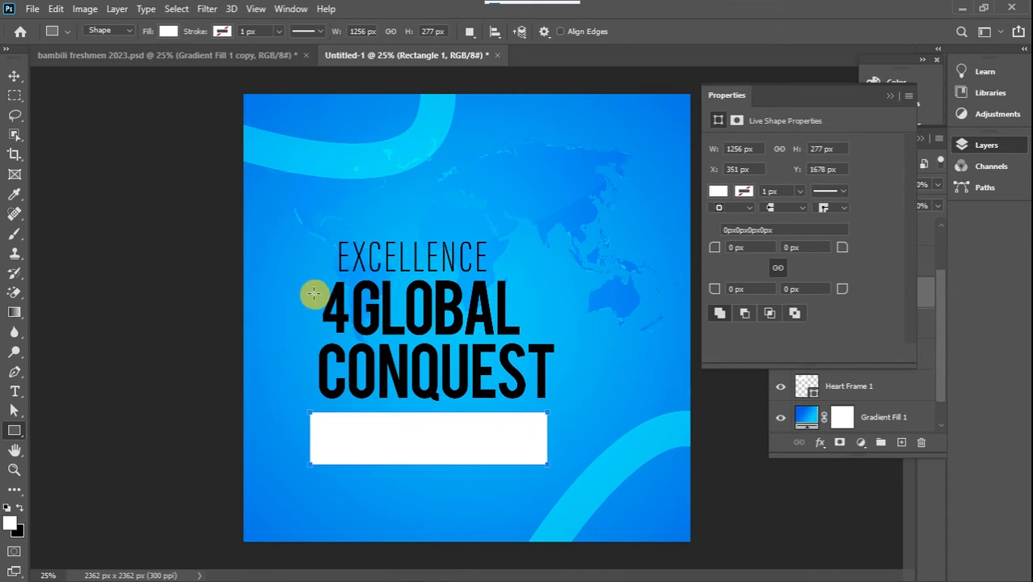
{"action": "left_click", "coordinate": [173, 33]}
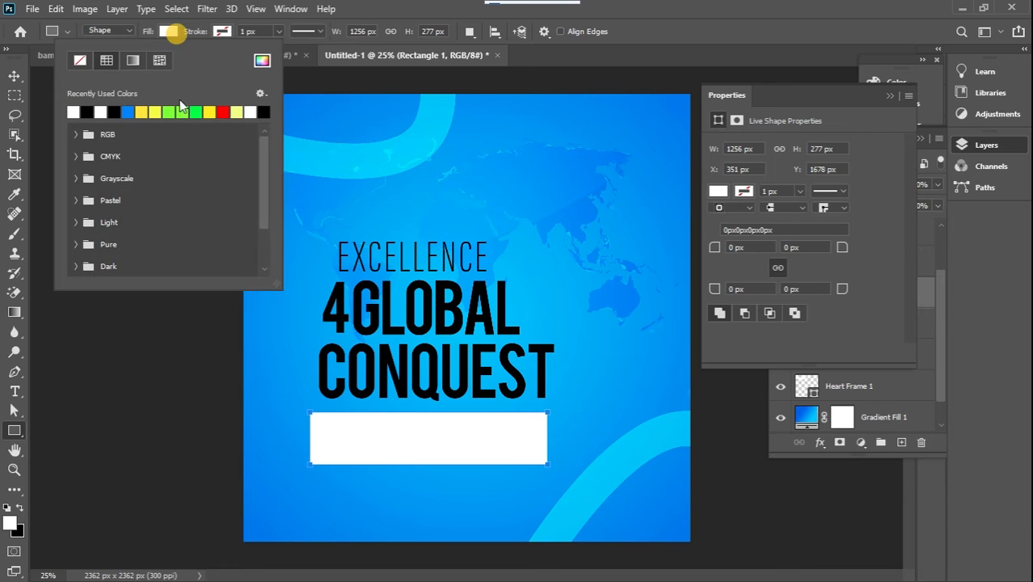
{"action": "left_click", "coordinate": [156, 112]}
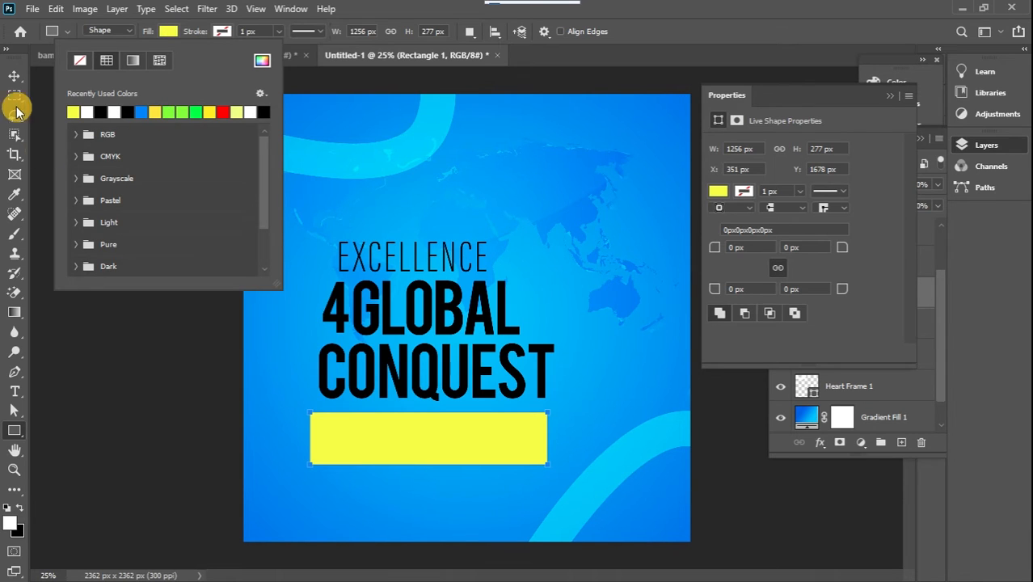
Rotate the yellow rectangle to about -3.3°, scale it to about 103% and position it behind CONQUEST
{"action": "left_click", "coordinate": [14, 78]}
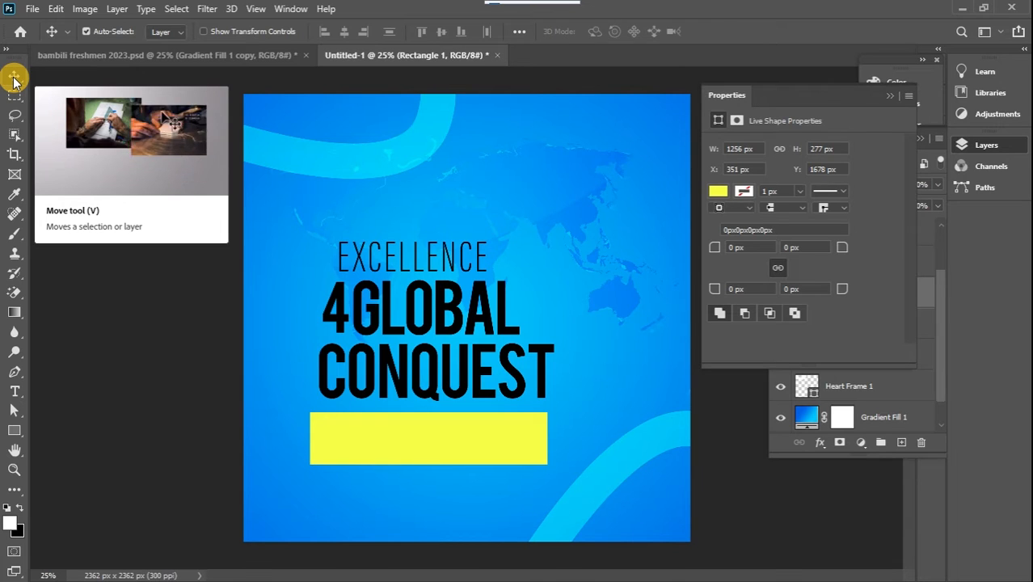
{"action": "key", "text": "ctrl+t"}
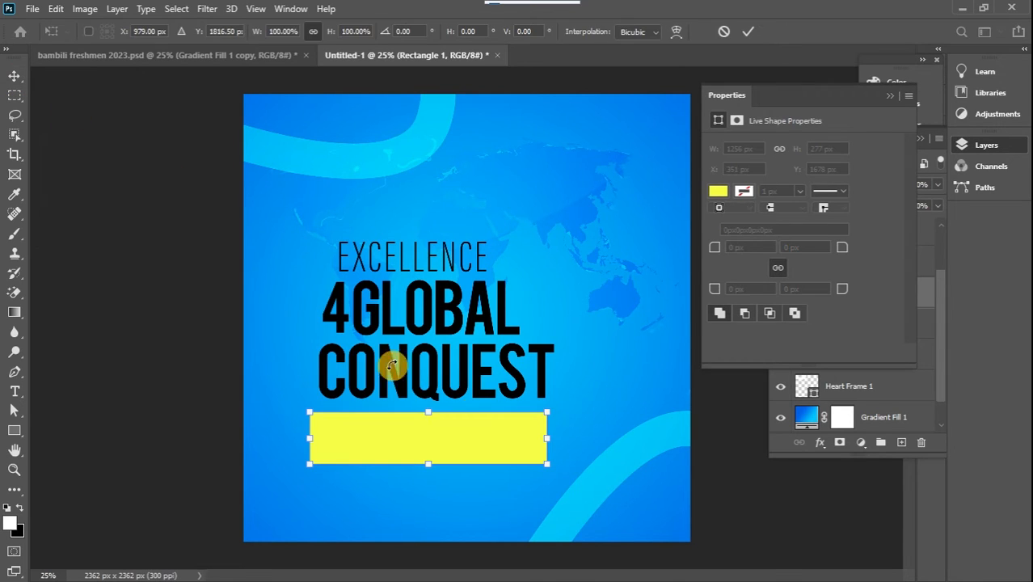
{"action": "left_click_drag", "start_coordinate": [573, 424], "coordinate": [571, 409]}
{"action": "left_click_drag", "start_coordinate": [495, 438], "coordinate": [495, 383]}
{"action": "left_click_drag", "start_coordinate": [576, 332], "coordinate": [577, 339]}
{"action": "left_click_drag", "start_coordinate": [554, 400], "coordinate": [551, 390]}
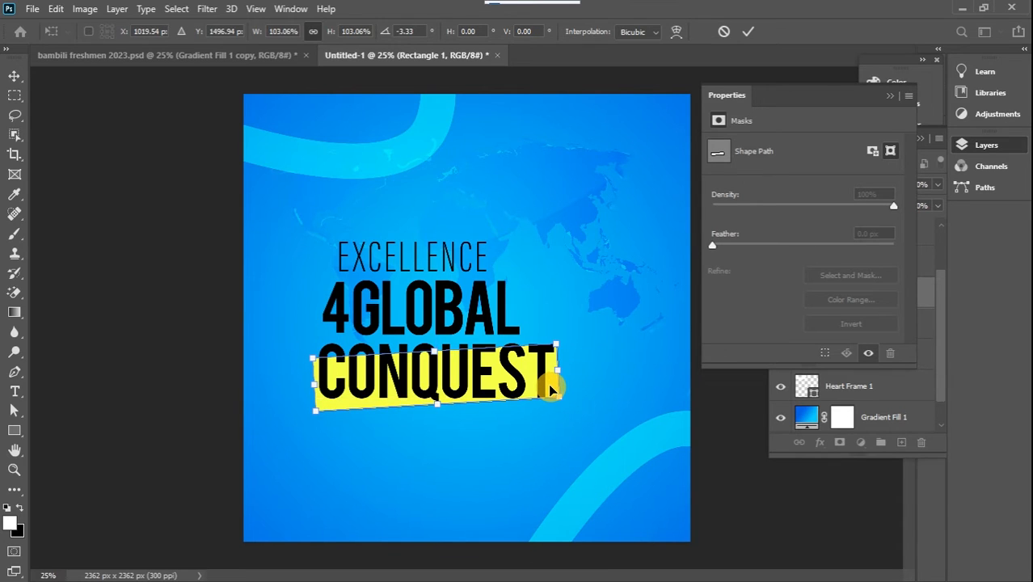
{"action": "key", "text": "Return"}
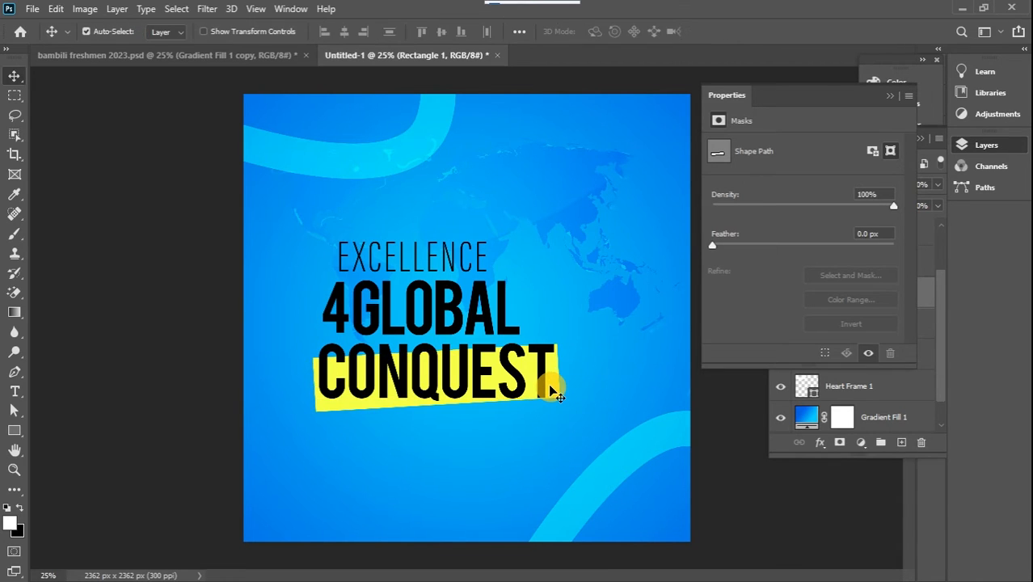
Duplicate the yellow rectangle and move the copy up and slightly left so it sits behind GLOBAL
{"action": "key", "text": "ctrl+j"}
{"action": "mouse_move", "coordinate": [470, 374]}
{"action": "left_mouse_down"}
{"action": "mouse_move", "coordinate": [467, 317]}
{"action": "mouse_move", "coordinate": [471, 382]}
{"action": "left_mouse_up"}
{"action": "left_click", "coordinate": [884, 99]}
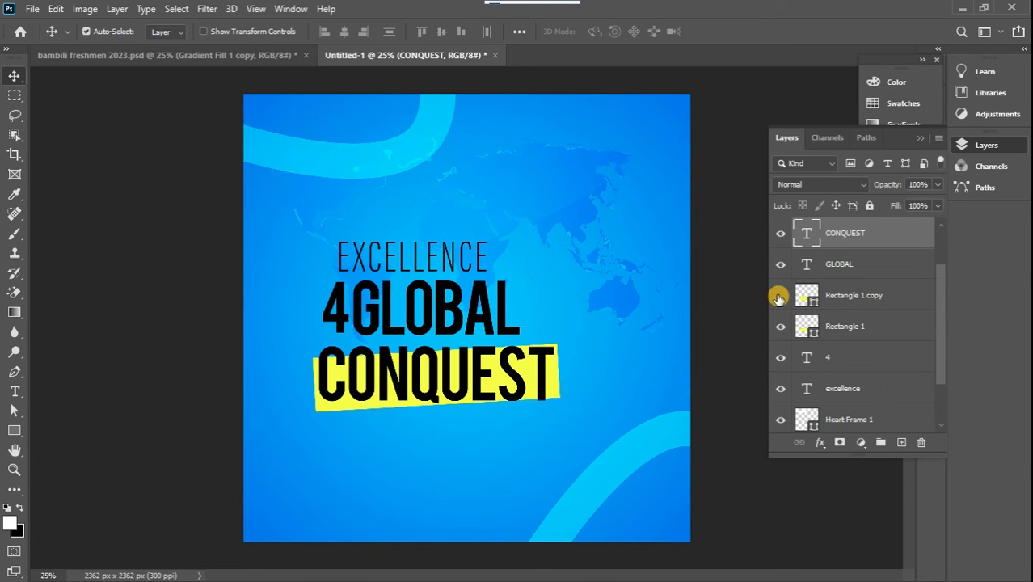
{"action": "left_click", "coordinate": [843, 296]}
{"action": "key", "text": "ctrl+t"}
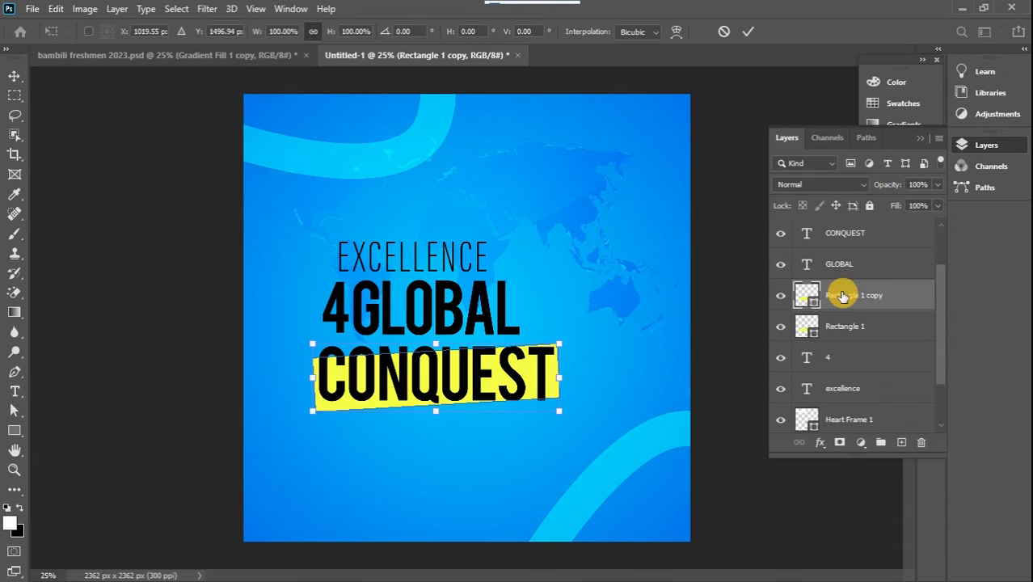
{"action": "left_click_drag", "start_coordinate": [549, 378], "coordinate": [530, 320]}
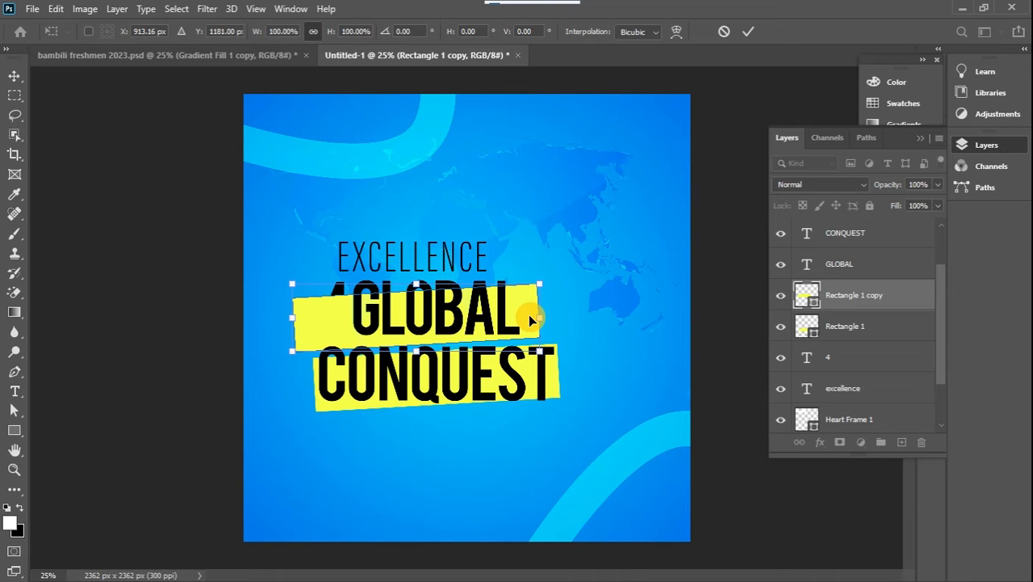
{"action": "left_click", "coordinate": [907, 295]}
Place another copy of the yellow band over EXCELLENCE, and stack all three bands beneath the headline text layers
{"action": "key", "text": "ctrl+j"}
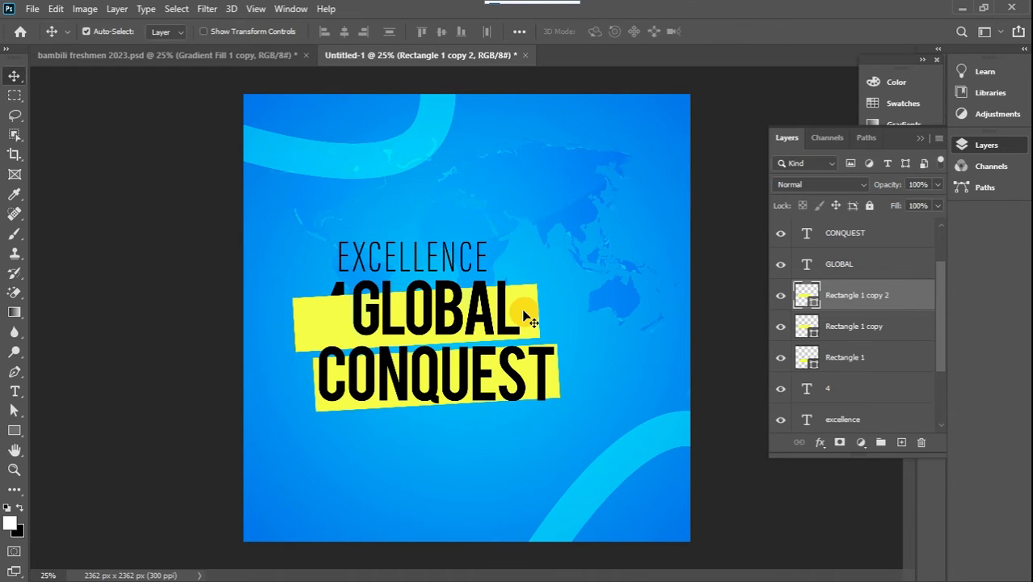
{"action": "left_click_drag", "start_coordinate": [525, 314], "coordinate": [560, 251]}
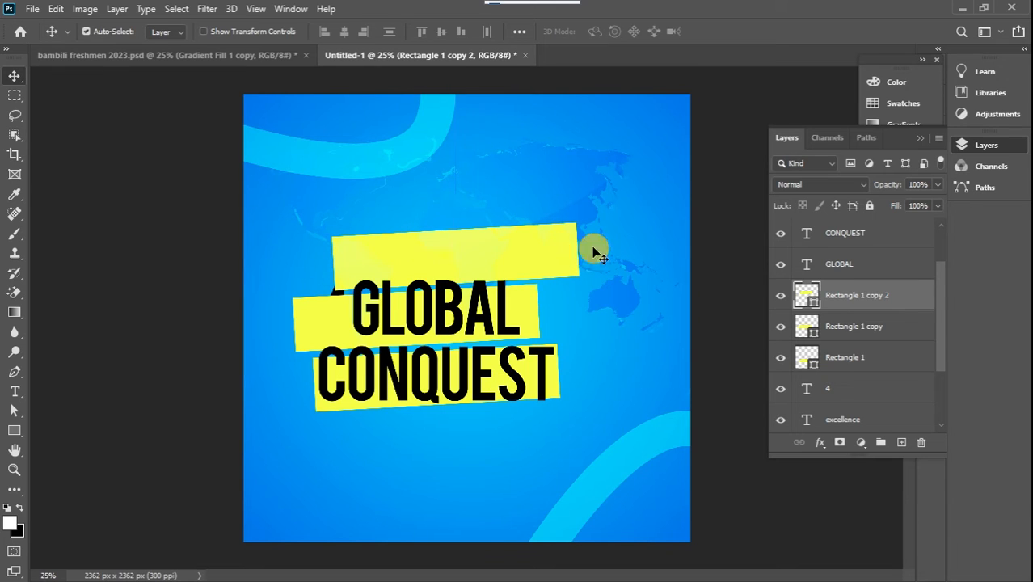
{"action": "left_click", "coordinate": [922, 325], "text": "ctrl"}
{"action": "left_click", "coordinate": [911, 355], "text": "ctrl"}
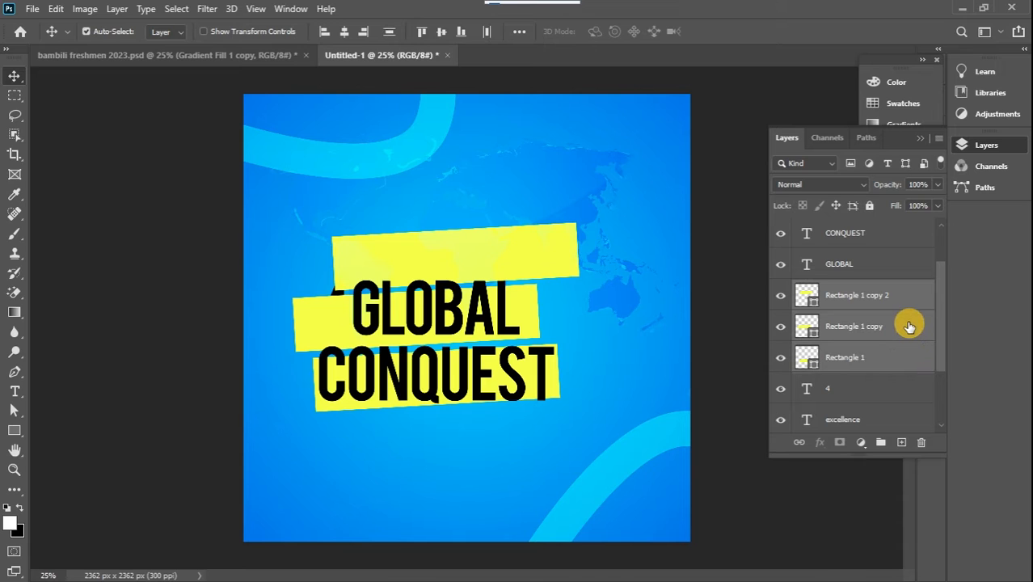
{"action": "left_click_drag", "start_coordinate": [909, 326], "coordinate": [914, 393]}
{"action": "scroll", "coordinate": [939, 353], "scroll_direction": "down", "scroll_amount": 1}
Scale the EXCELLENCE text down slightly so it fits inside its yellow band
{"action": "left_click", "coordinate": [889, 291]}
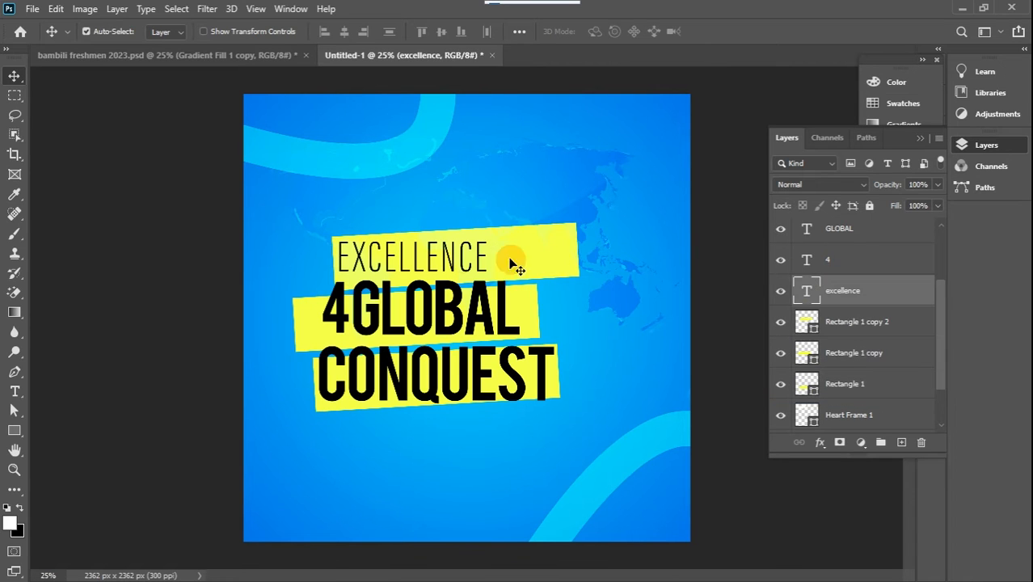
{"action": "mouse_move", "coordinate": [452, 258]}
{"action": "left_mouse_down"}
{"action": "mouse_move", "coordinate": [472, 261]}
{"action": "mouse_move", "coordinate": [459, 263]}
{"action": "left_mouse_up"}
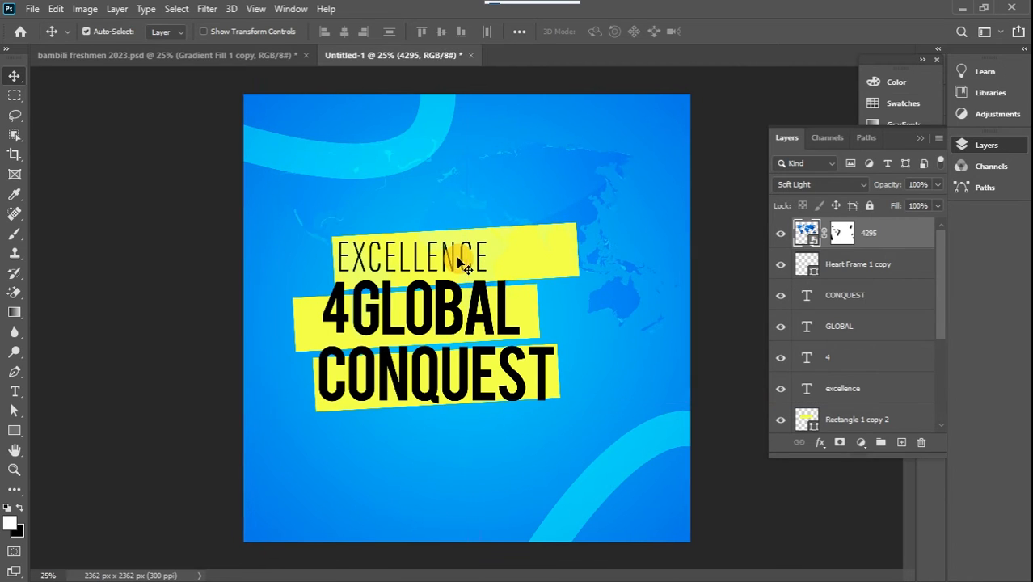
{"action": "left_click", "coordinate": [881, 387]}
{"action": "key", "text": "ctrl+t"}
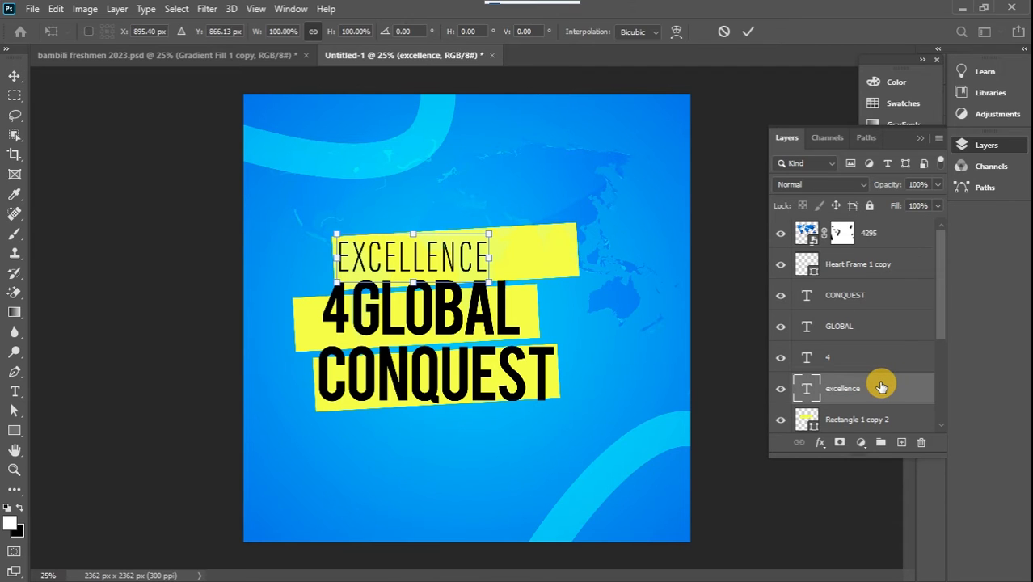
{"action": "left_click_drag", "start_coordinate": [491, 230], "coordinate": [448, 257]}
{"action": "key", "text": "Return"}
Scale the GLOBAL text to about 87% and the CONQUEST text to about 89% so both fit within their yellow bands
{"action": "left_click", "coordinate": [840, 326]}
{"action": "key", "text": "ctrl+t"}
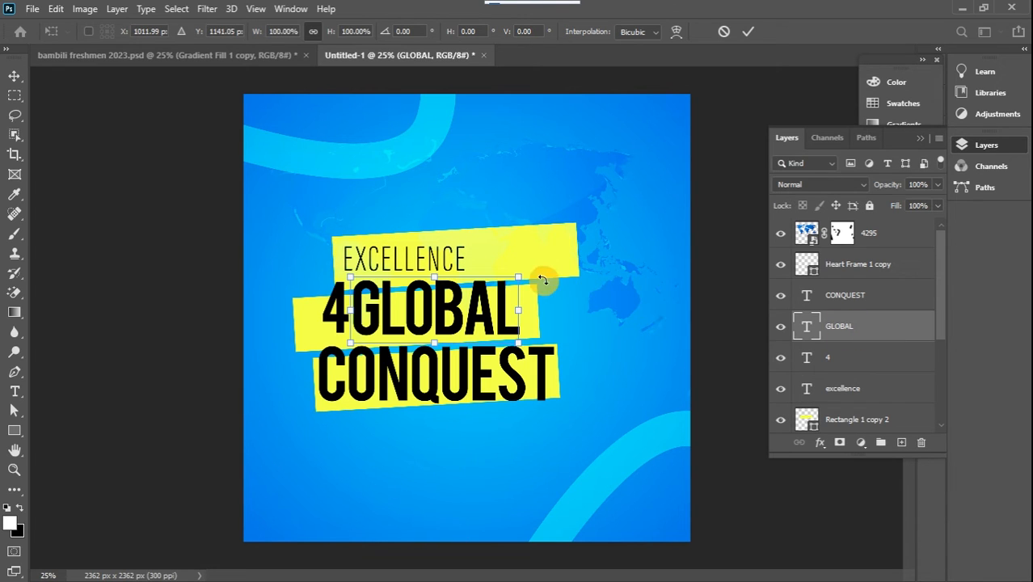
{"action": "left_click_drag", "start_coordinate": [518, 278], "coordinate": [495, 288]}
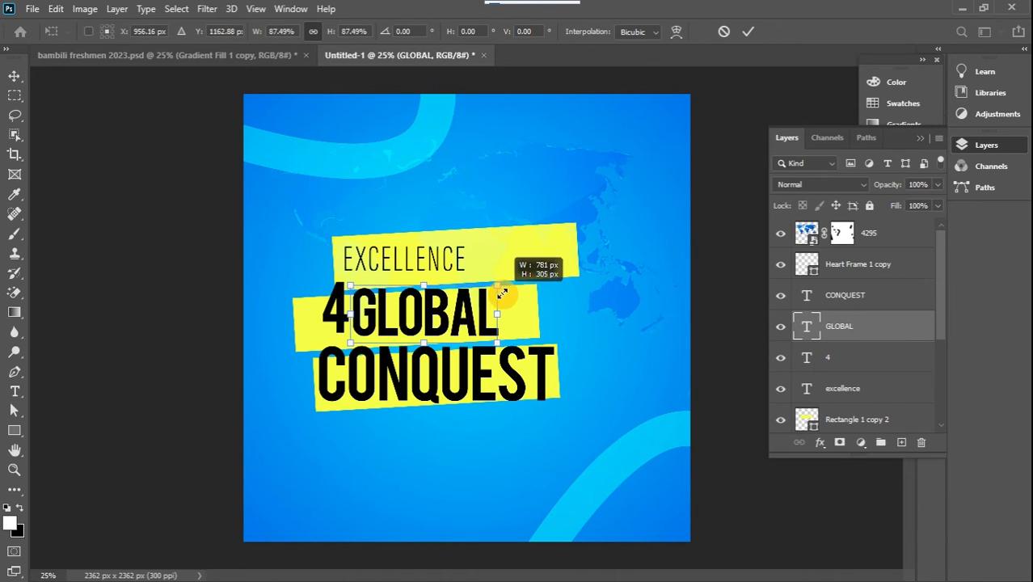
{"action": "key", "text": "Return"}
{"action": "left_click", "coordinate": [844, 295]}
{"action": "key", "text": "ctrl+t"}
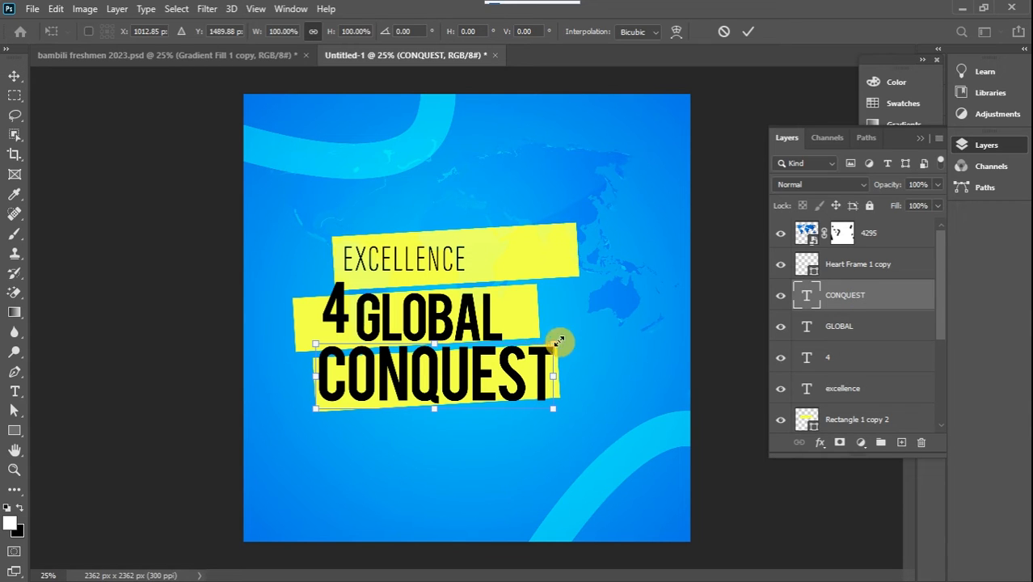
{"action": "left_click_drag", "start_coordinate": [552, 347], "coordinate": [497, 373]}
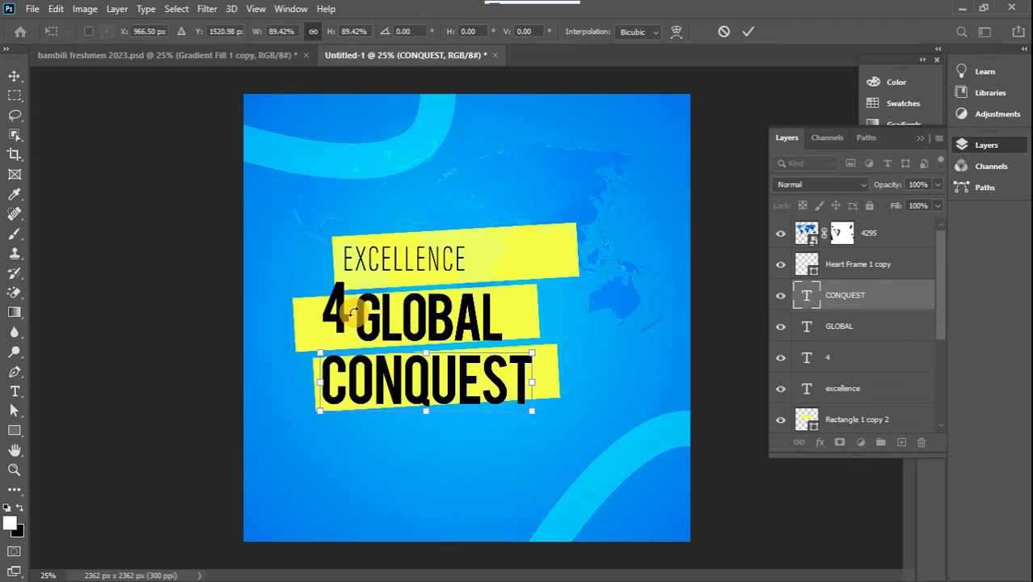
Enlarge the 4 to about 124%, shift it slightly down and left beside GLOBAL, and recolour it white
{"action": "left_click", "coordinate": [844, 358]}
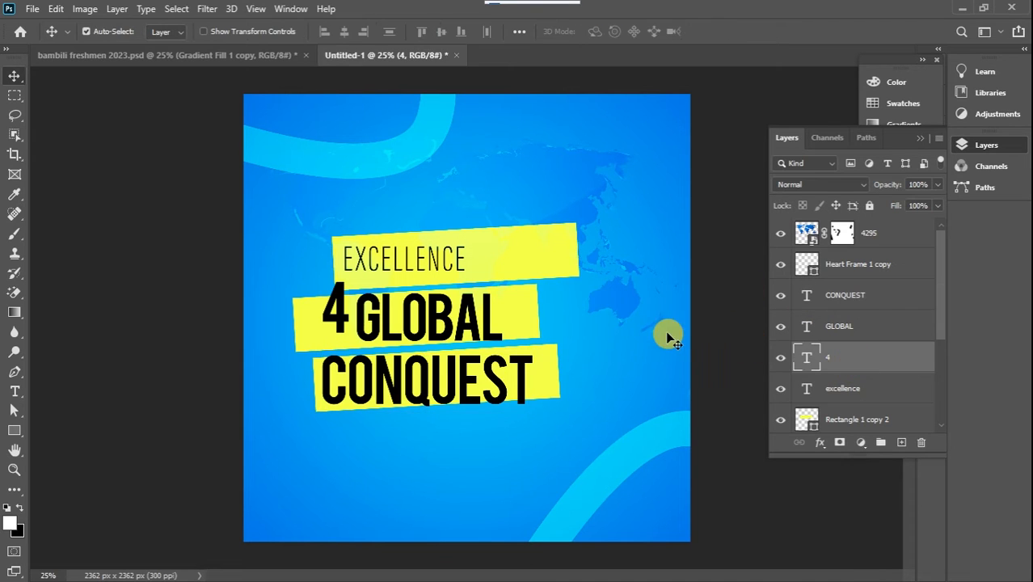
{"action": "key", "text": "ctrl+t"}
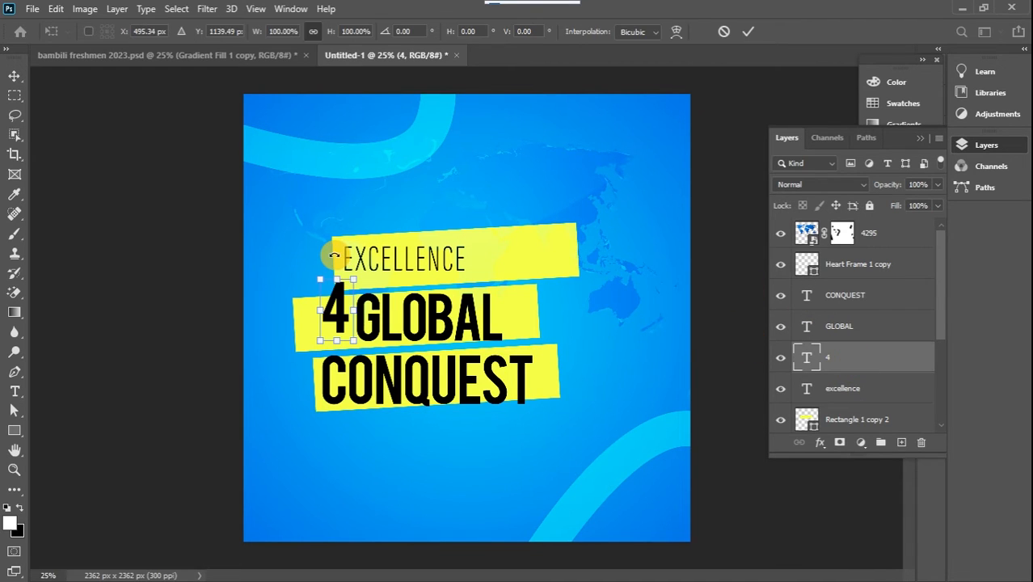
{"action": "left_click_drag", "start_coordinate": [354, 341], "coordinate": [361, 354]}
{"action": "left_click_drag", "start_coordinate": [342, 315], "coordinate": [337, 321]}
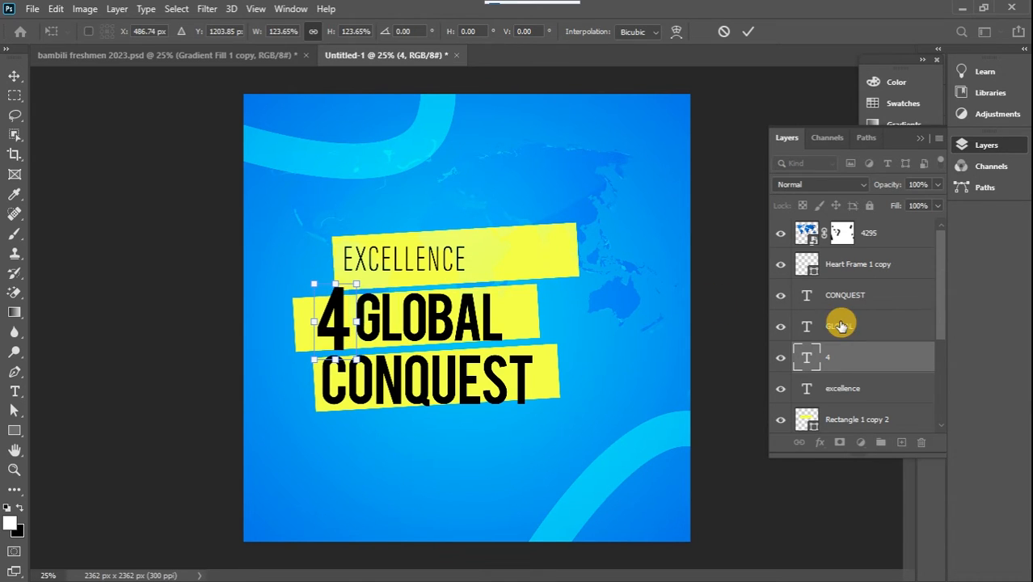
{"action": "double_click", "coordinate": [811, 354]}
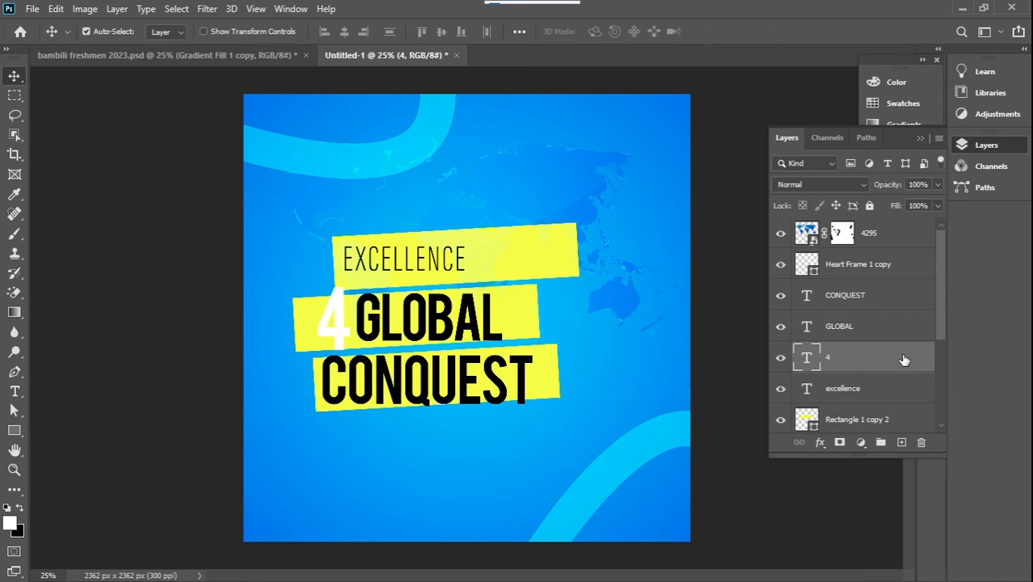
Add a drop shadow to the 4 with 26% opacity, 59 px distance, 36% spread and 98 px size
{"action": "double_click", "coordinate": [903, 358]}
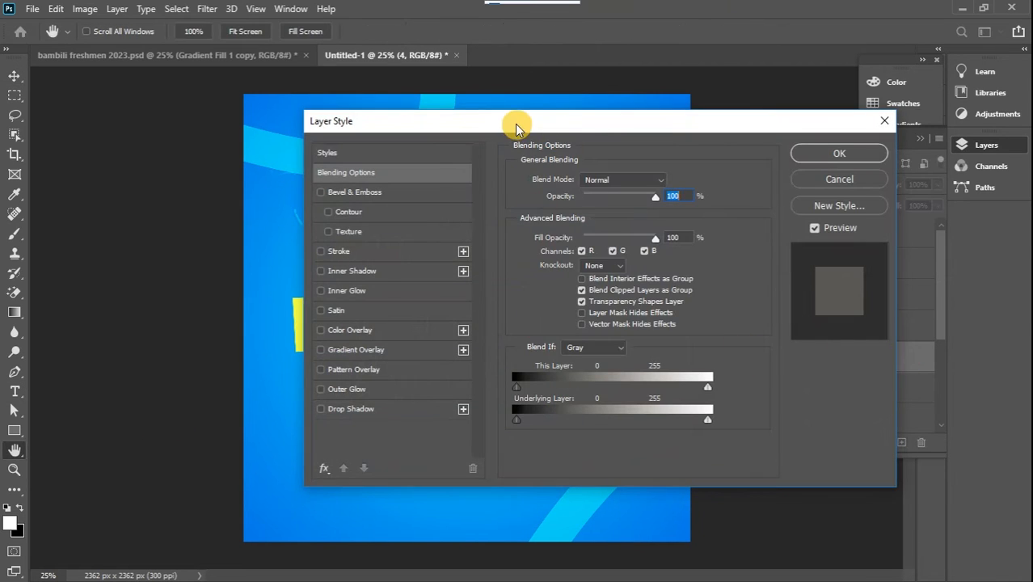
{"action": "left_click_drag", "start_coordinate": [519, 119], "coordinate": [778, 98]}
{"action": "left_click", "coordinate": [521, 390]}
{"action": "left_click_drag", "start_coordinate": [785, 243], "coordinate": [794, 242]}
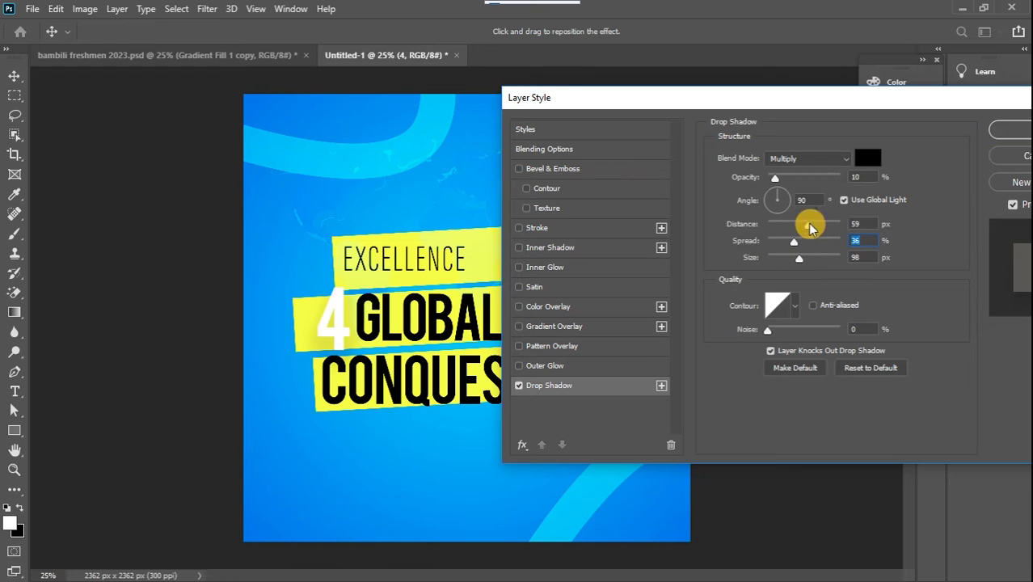
{"action": "left_click_drag", "start_coordinate": [774, 177], "coordinate": [789, 179]}
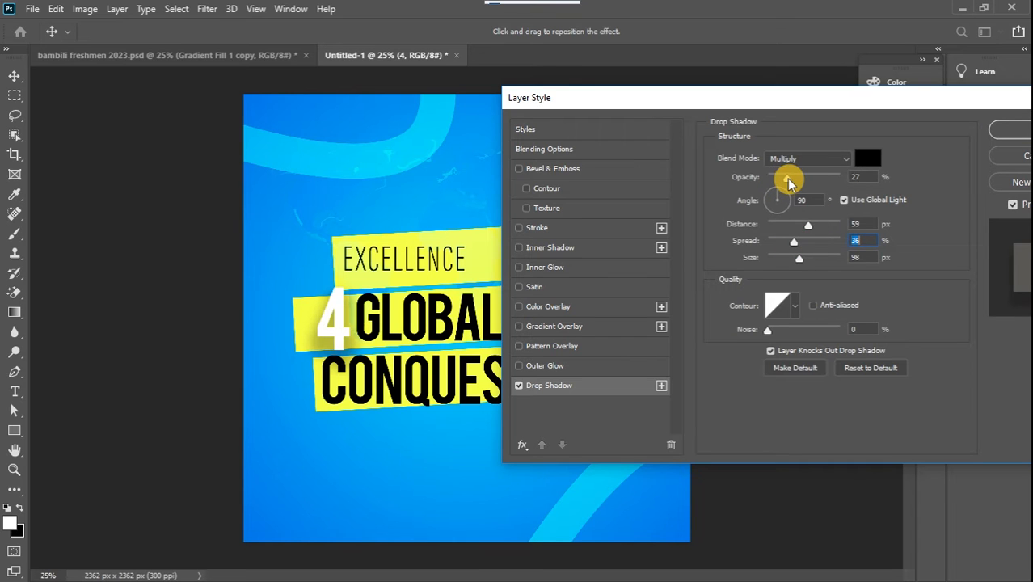
{"action": "left_click_drag", "start_coordinate": [914, 101], "coordinate": [786, 127]}
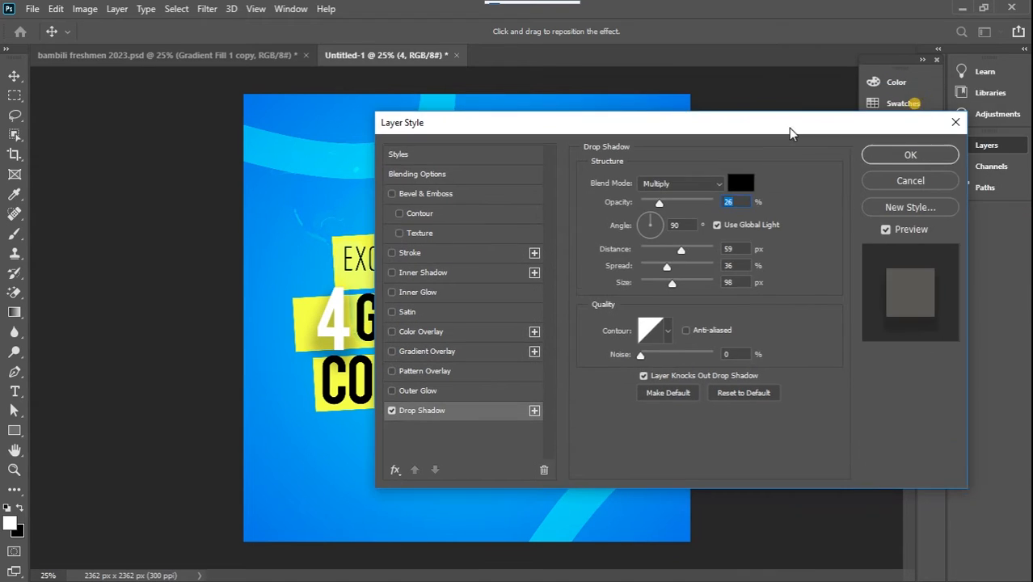
{"action": "left_click", "coordinate": [922, 160]}
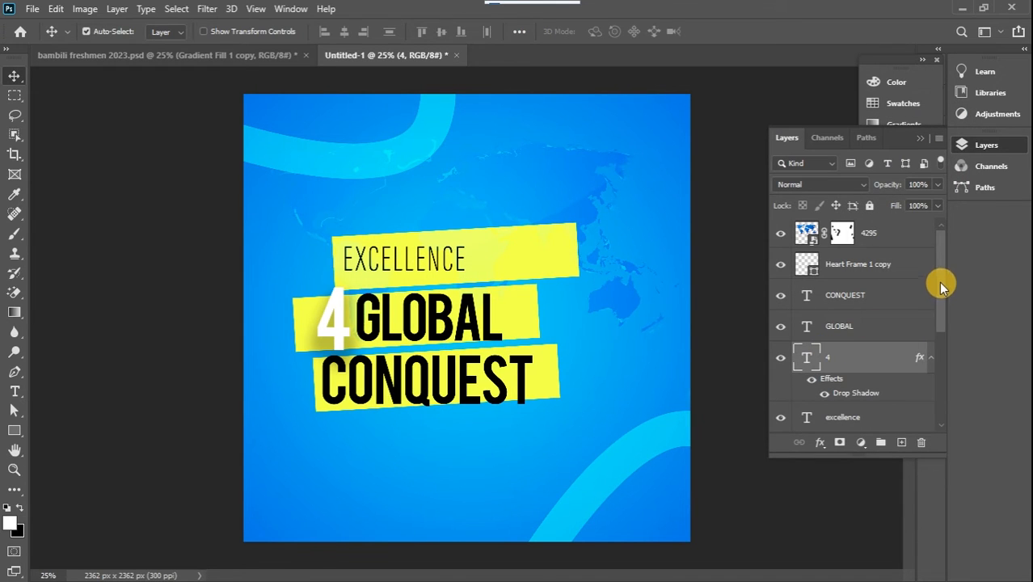
Shorten the yellow band behind EXCELLENCE by pulling its right end slightly inward
{"action": "left_click_drag", "start_coordinate": [939, 282], "coordinate": [940, 338]}
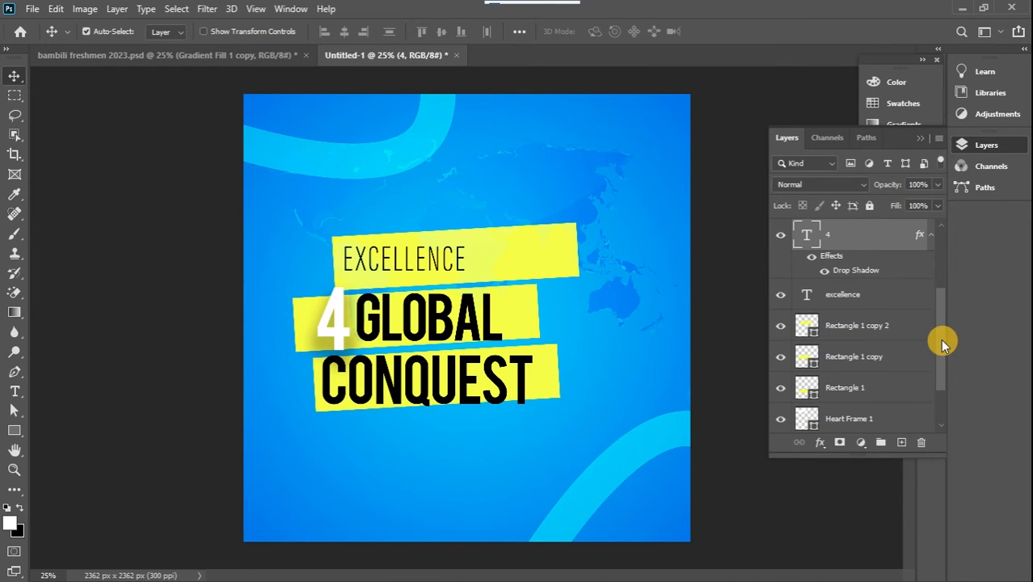
{"action": "left_click", "coordinate": [781, 326]}
{"action": "left_click", "coordinate": [780, 326]}
{"action": "left_click", "coordinate": [855, 325]}
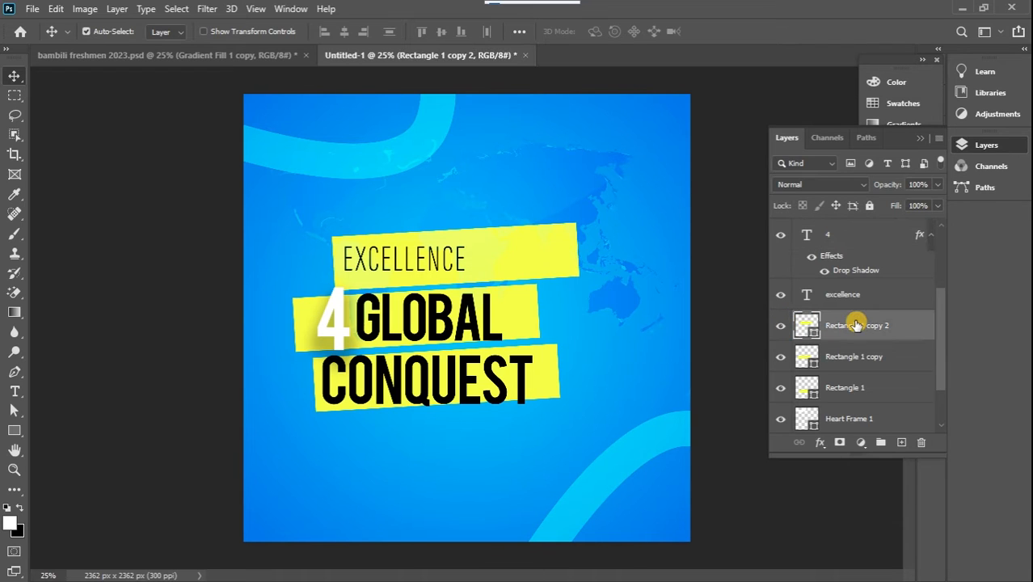
{"action": "key", "text": "ctrl+t"}
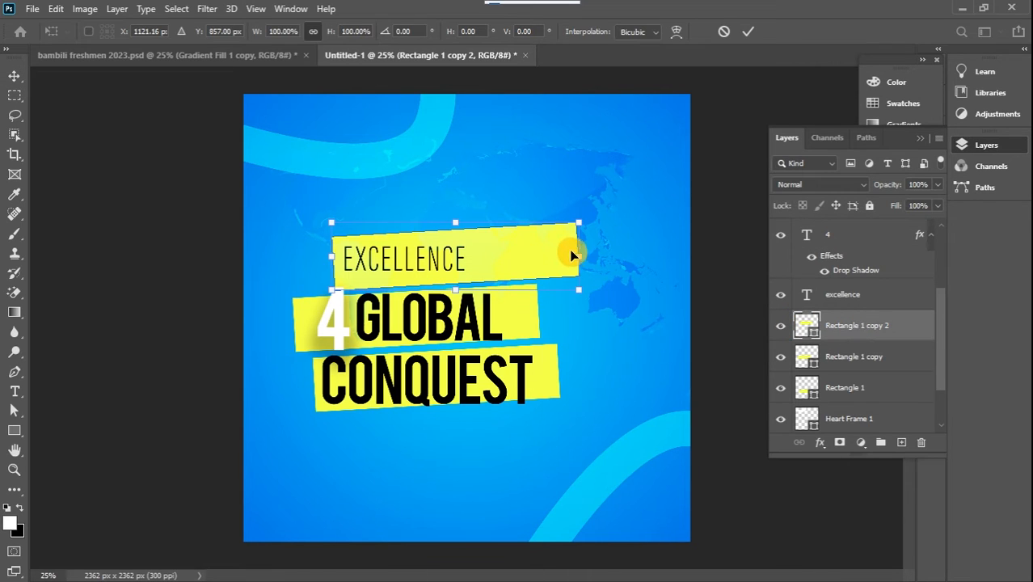
{"action": "left_click_drag", "start_coordinate": [578, 255], "coordinate": [559, 255]}
Duplicate the EXCELLENCE band, move the copy up and left above it, and reduce the copy's height
{"action": "left_click", "coordinate": [15, 94]}
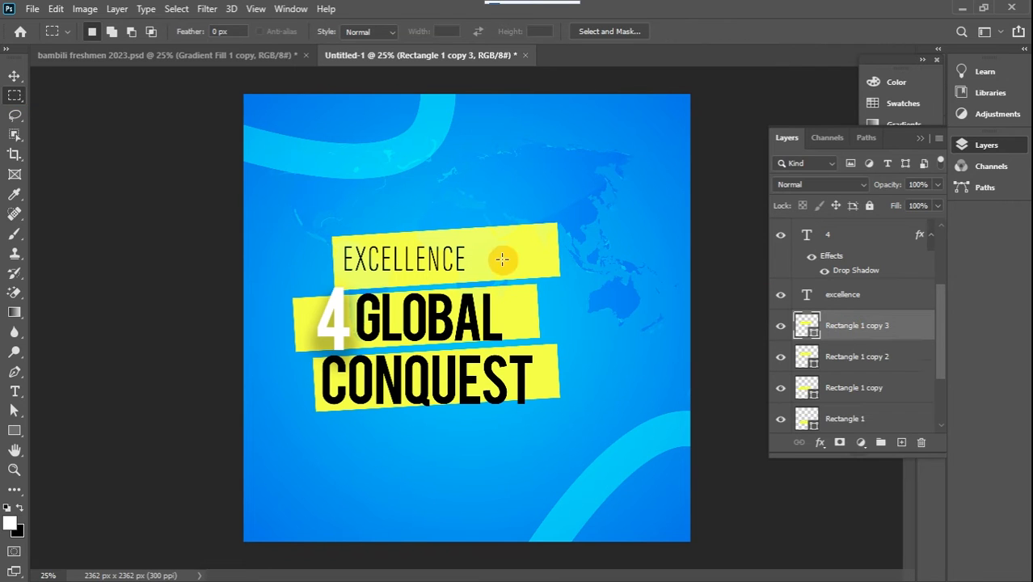
{"action": "left_click", "coordinate": [14, 77]}
{"action": "mouse_move", "coordinate": [478, 246]}
{"action": "left_mouse_down"}
{"action": "mouse_move", "coordinate": [485, 194]}
{"action": "mouse_move", "coordinate": [487, 248]}
{"action": "left_mouse_up"}
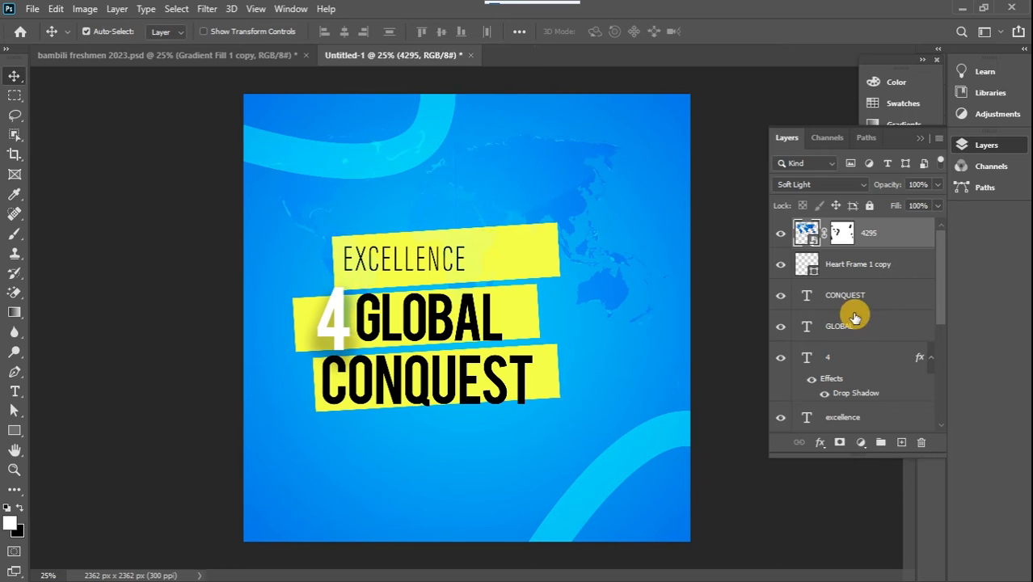
{"action": "left_click_drag", "start_coordinate": [939, 321], "coordinate": [946, 365]}
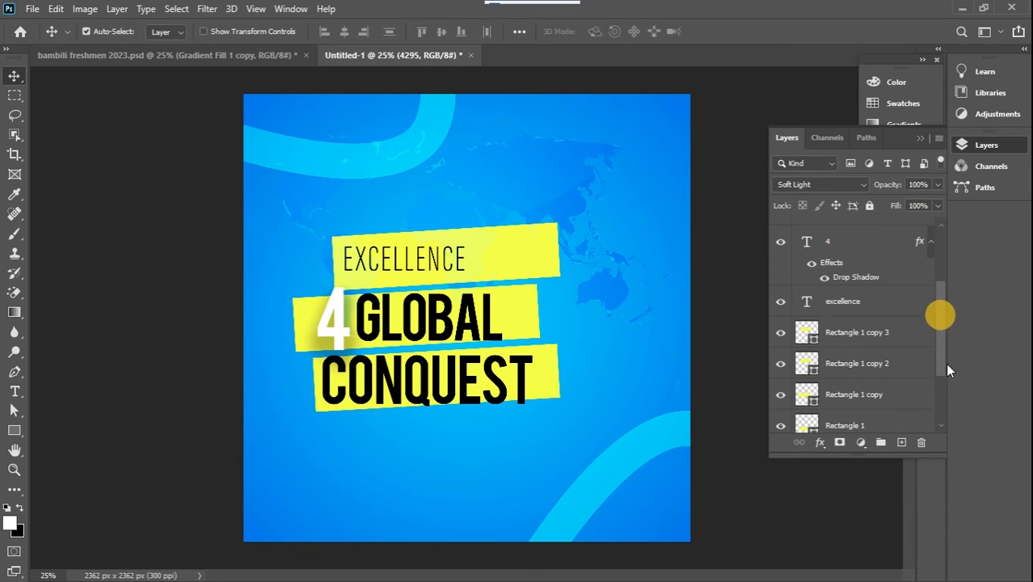
{"action": "left_click", "coordinate": [863, 334]}
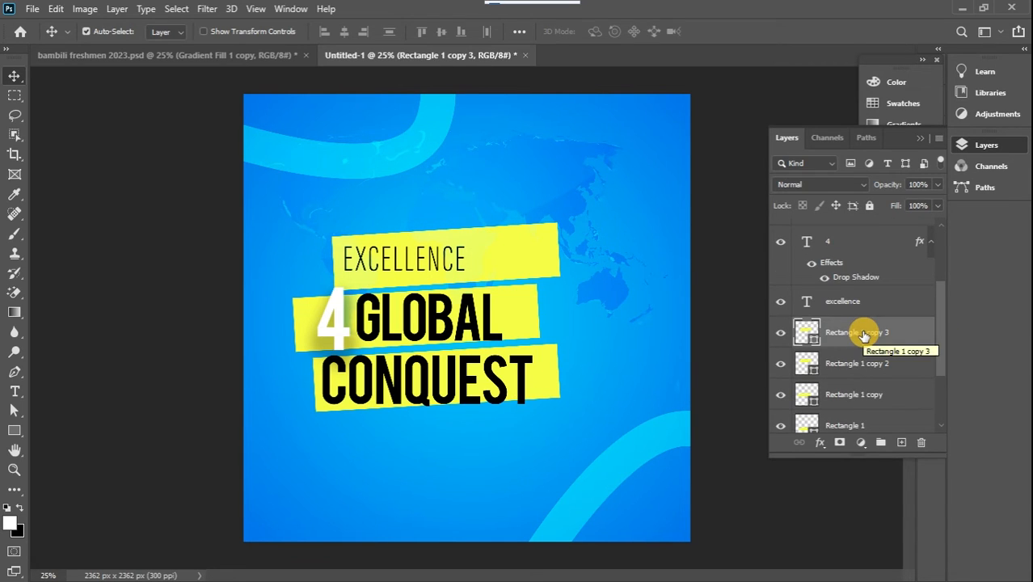
{"action": "key", "text": "ctrl+t"}
{"action": "left_click_drag", "start_coordinate": [491, 237], "coordinate": [454, 192]}
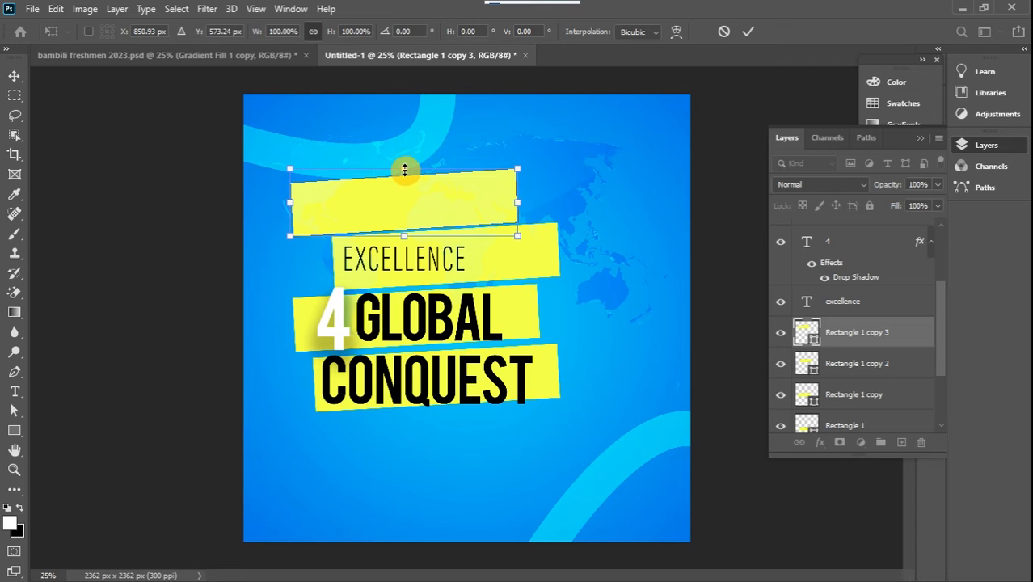
{"action": "left_click_drag", "start_coordinate": [404, 170], "coordinate": [406, 182]}
{"action": "key", "text": "Return"}
Check the original flyer's subtitle, then add the text FRESHMEN / ACADEMIC SEMINAR over the new upper band
{"action": "left_click", "coordinate": [151, 59]}
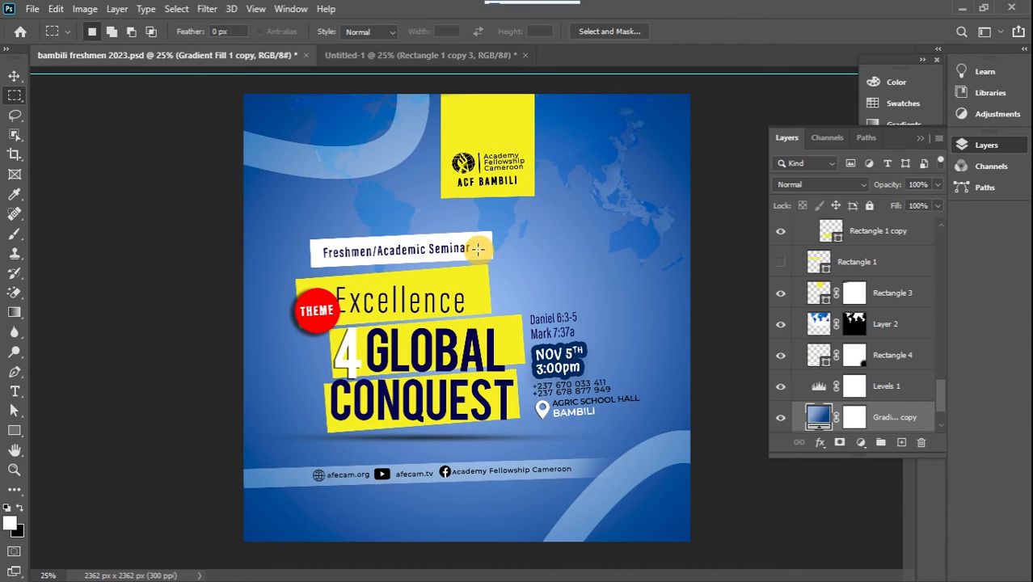
{"action": "left_click", "coordinate": [385, 54]}
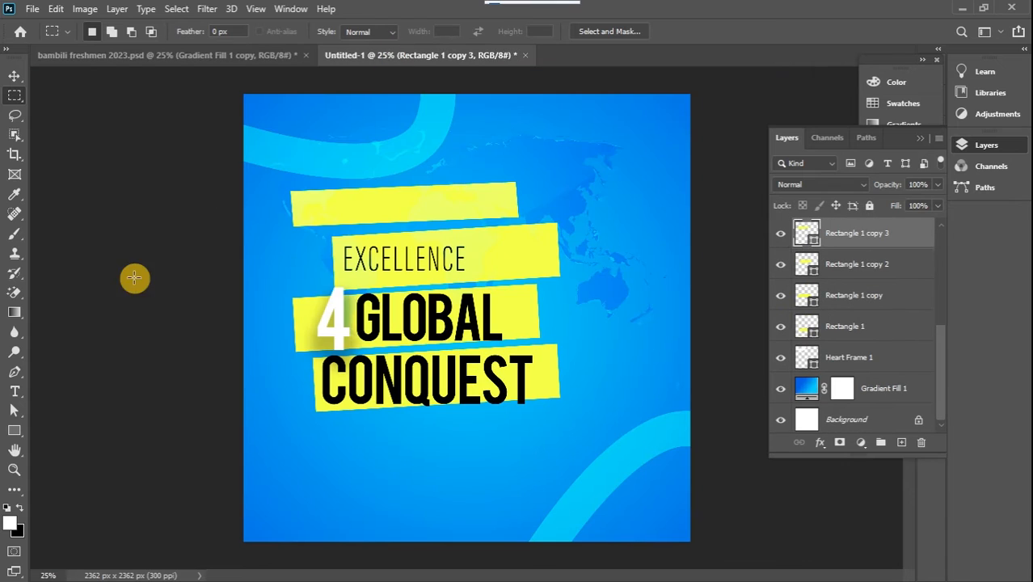
{"action": "left_click", "coordinate": [14, 391]}
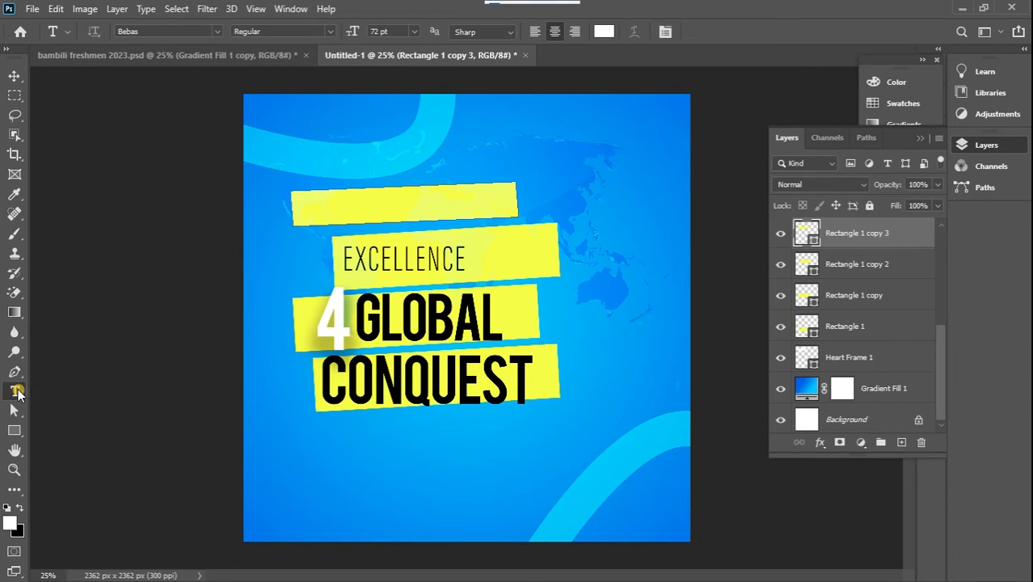
{"action": "left_click", "coordinate": [338, 206]}
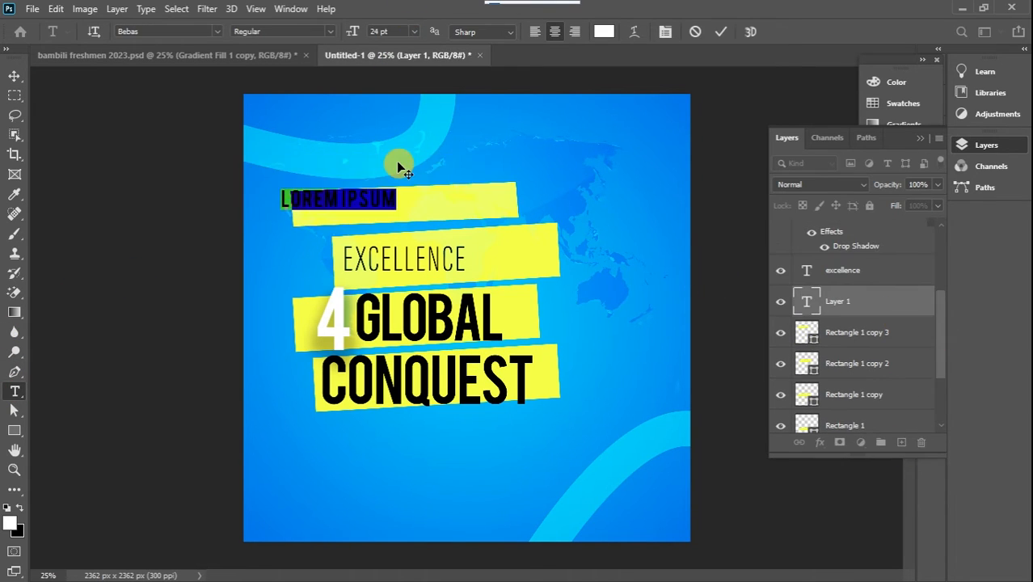
{"action": "type", "text": "FRESHMEN / A"}
{"action": "type", "text": "CADEMIC SEMINAR"}
Set the FRESHMEN / ACADEMIC SEMINAR text to 16 pt black and place it inside the upper band
{"action": "key", "text": "ctrl+a"}
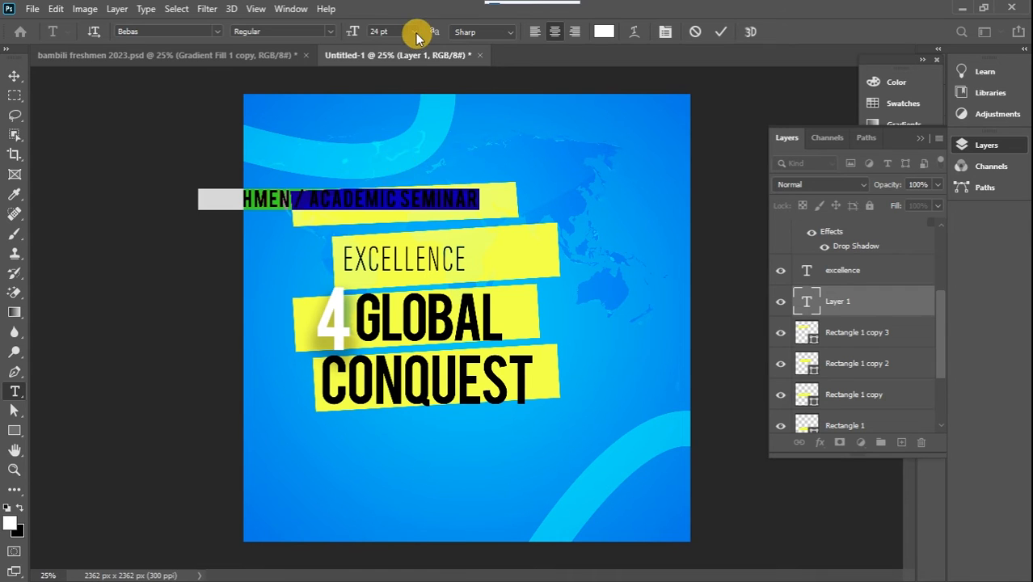
{"action": "left_click", "coordinate": [414, 32]}
{"action": "left_click", "coordinate": [411, 144]}
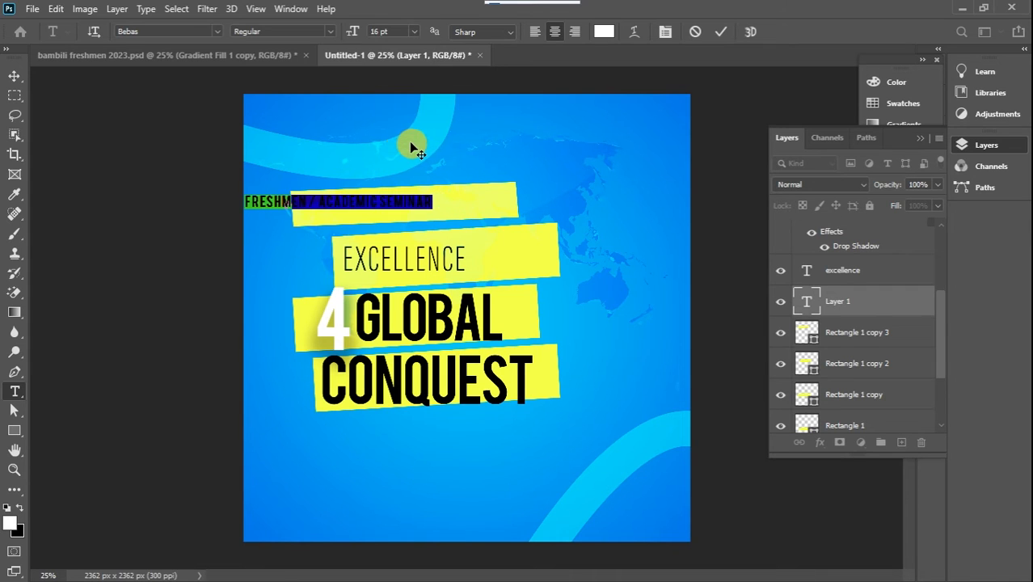
{"action": "left_click", "coordinate": [14, 507]}
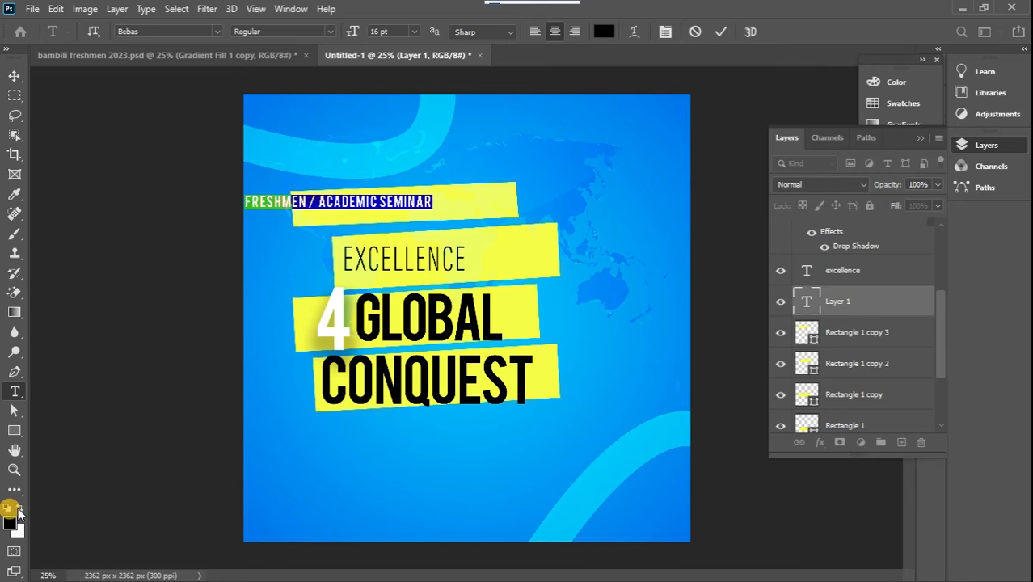
{"action": "left_click", "coordinate": [15, 507]}
{"action": "left_click", "coordinate": [15, 507]}
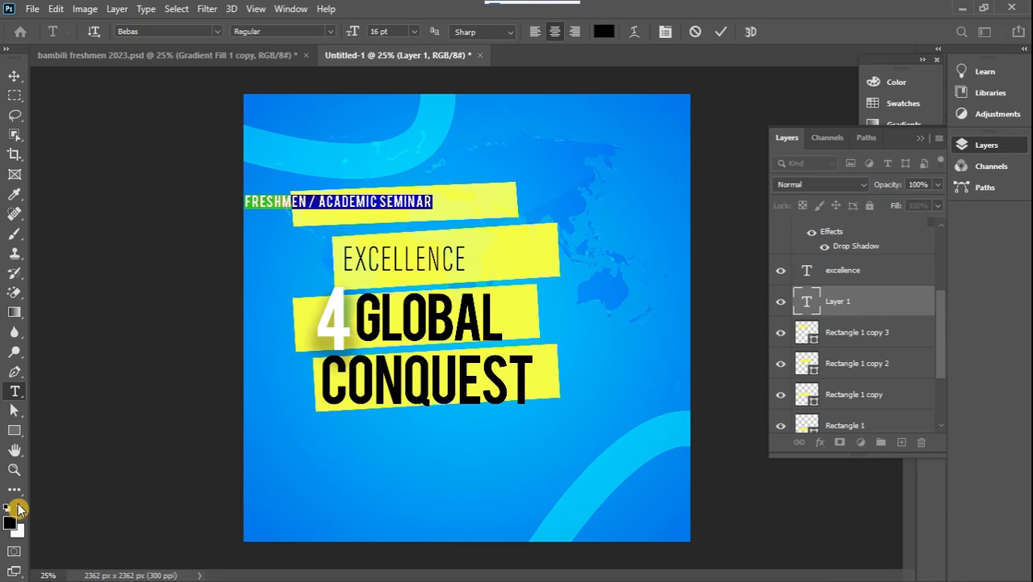
{"action": "left_click", "coordinate": [14, 76]}
Change the fill of the band behind FRESHMEN / ACADEMIC SEMINAR from yellow to near-white
{"action": "left_click", "coordinate": [881, 335]}
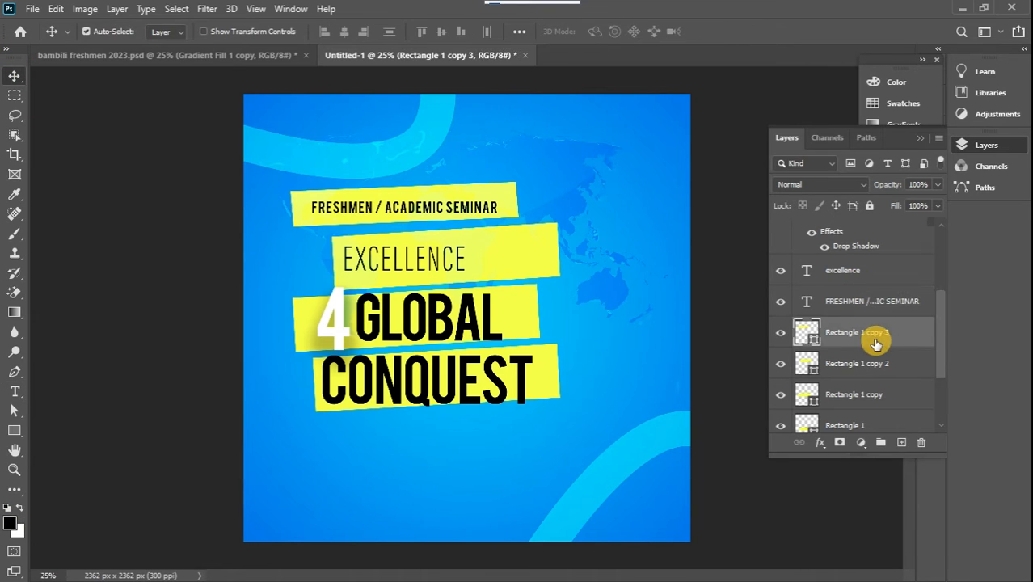
{"action": "left_click", "coordinate": [781, 338]}
{"action": "left_click", "coordinate": [782, 338]}
{"action": "double_click", "coordinate": [813, 340]}
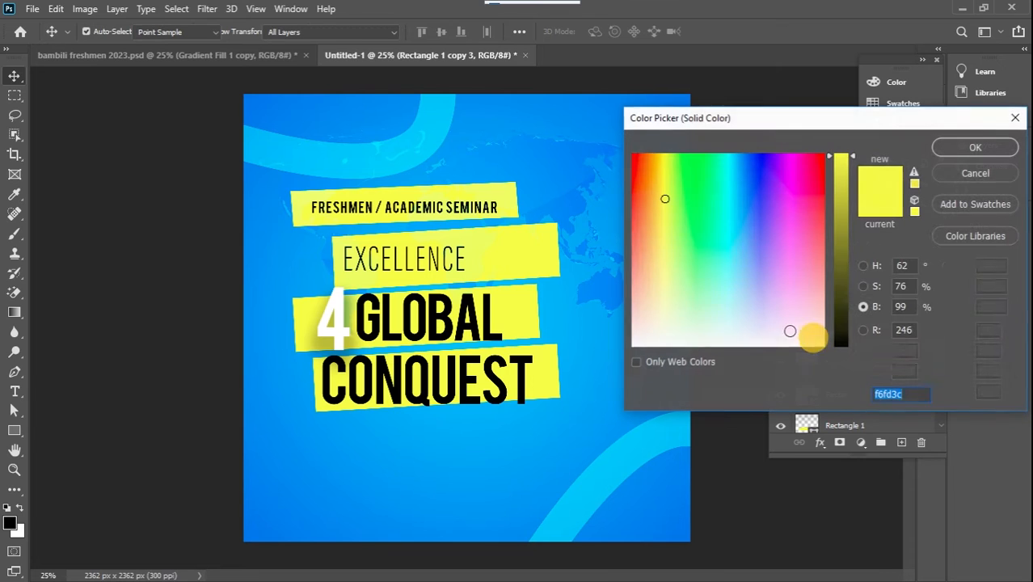
{"action": "left_click", "coordinate": [729, 338]}
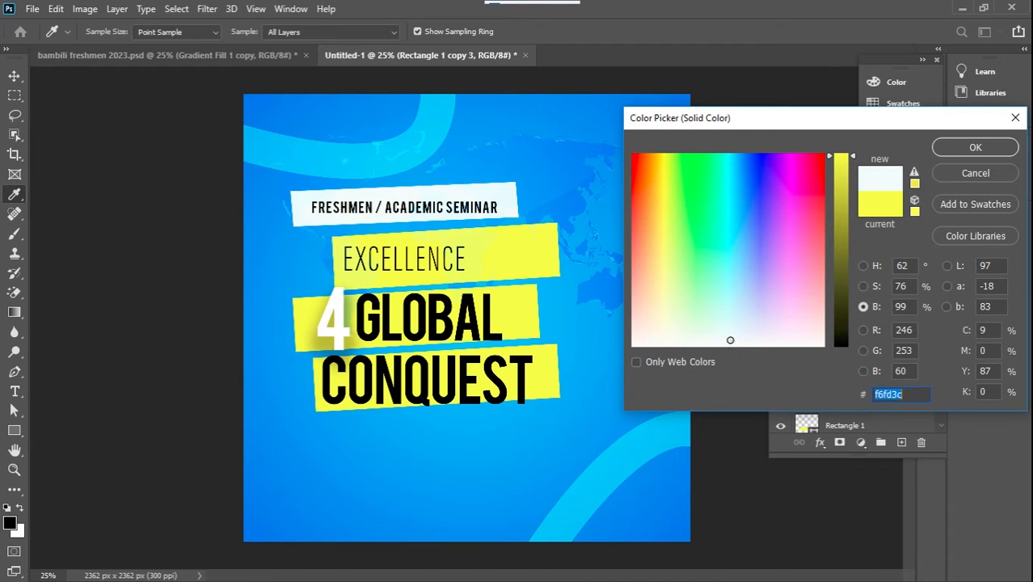
{"action": "left_click", "coordinate": [964, 150]}
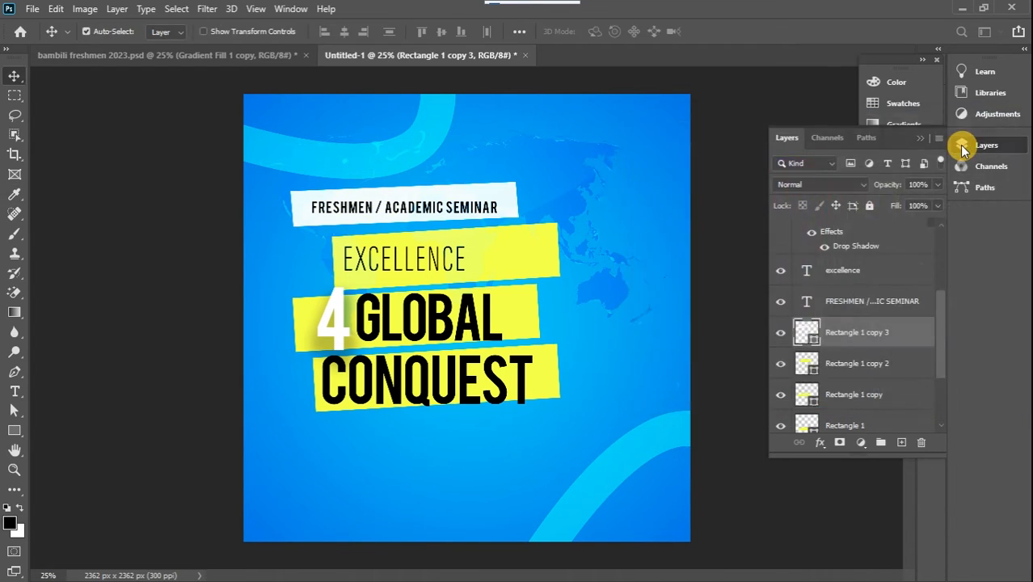
Move the world map layer down the stack to sit directly above Gradient Fill 1
{"action": "left_click", "coordinate": [350, 225]}
{"action": "left_click_drag", "start_coordinate": [917, 239], "coordinate": [917, 397]}
{"action": "left_click_drag", "start_coordinate": [940, 317], "coordinate": [947, 356]}
{"action": "left_click_drag", "start_coordinate": [915, 276], "coordinate": [914, 409]}
{"action": "left_click_drag", "start_coordinate": [914, 294], "coordinate": [916, 380]}
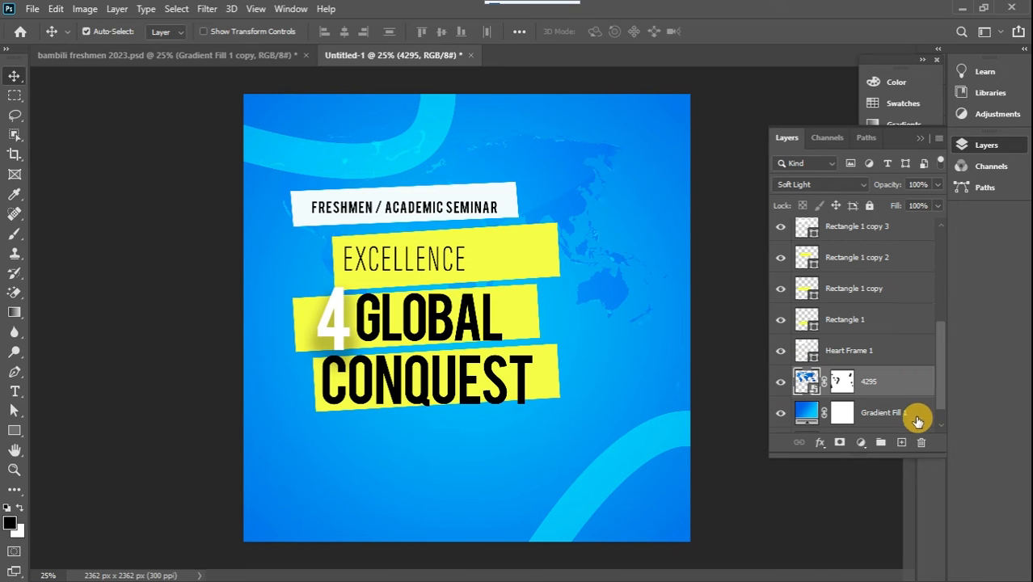
Add a Levels adjustment directly above Gradient Fill 1 and darken the background with a midtone value of 0.62
{"action": "left_click", "coordinate": [916, 414]}
{"action": "left_click", "coordinate": [860, 442]}
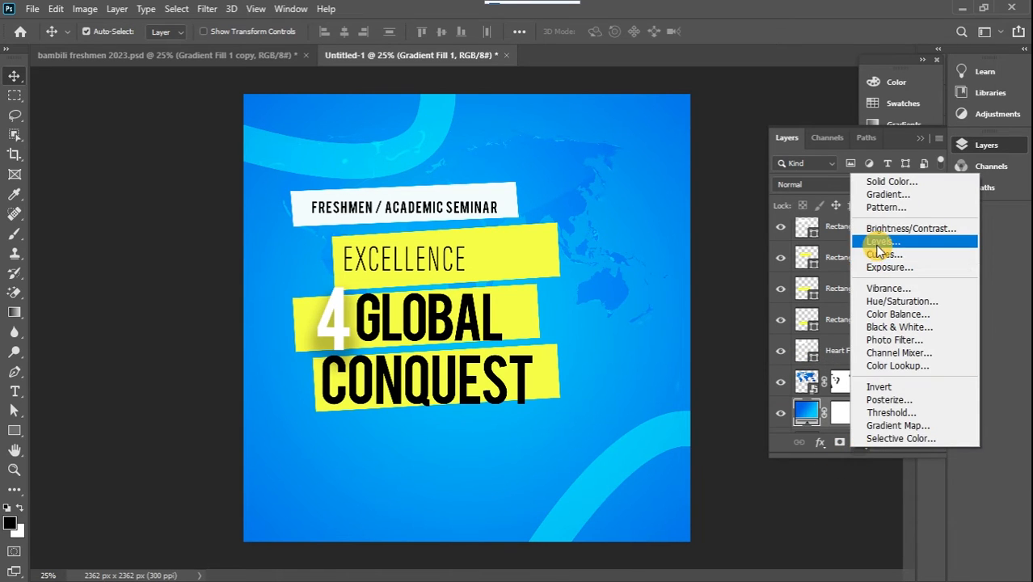
{"action": "left_click", "coordinate": [879, 241]}
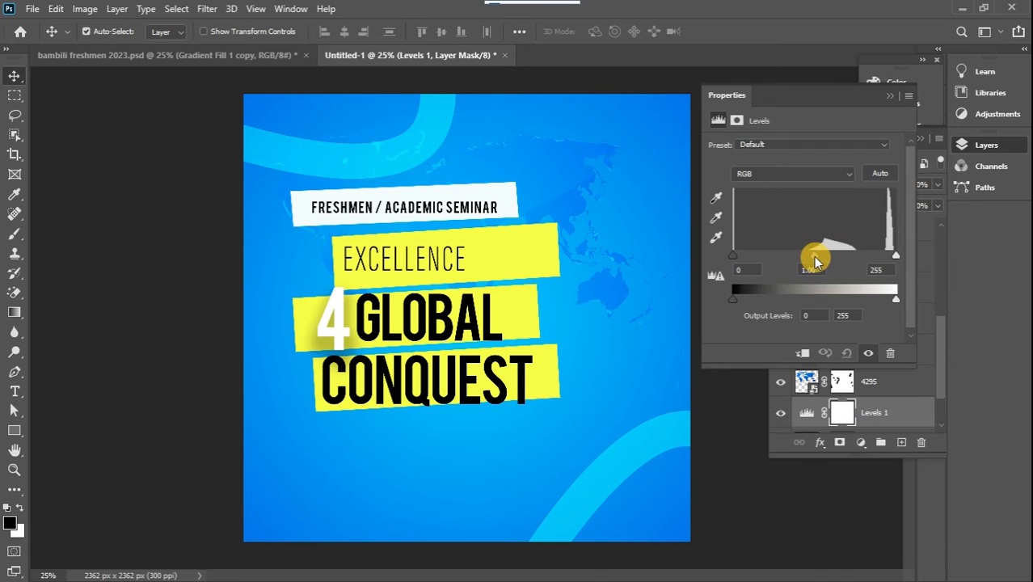
{"action": "left_click_drag", "start_coordinate": [815, 260], "coordinate": [838, 258]}
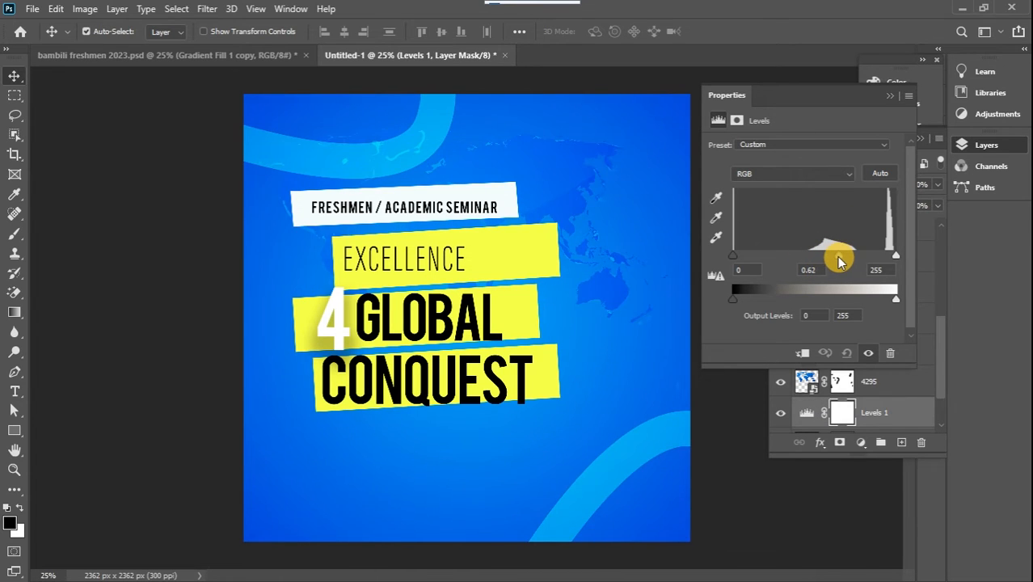
{"action": "left_click", "coordinate": [890, 96]}
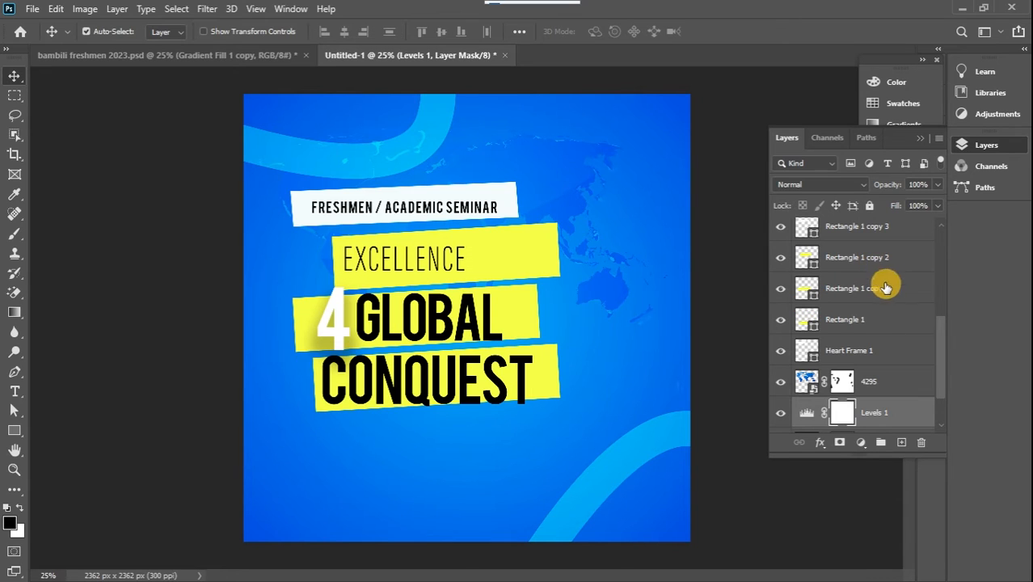
Scale the headline and banner texts together with their four bands to about 78% and shift them slightly up and right
{"action": "left_click", "coordinate": [889, 351]}
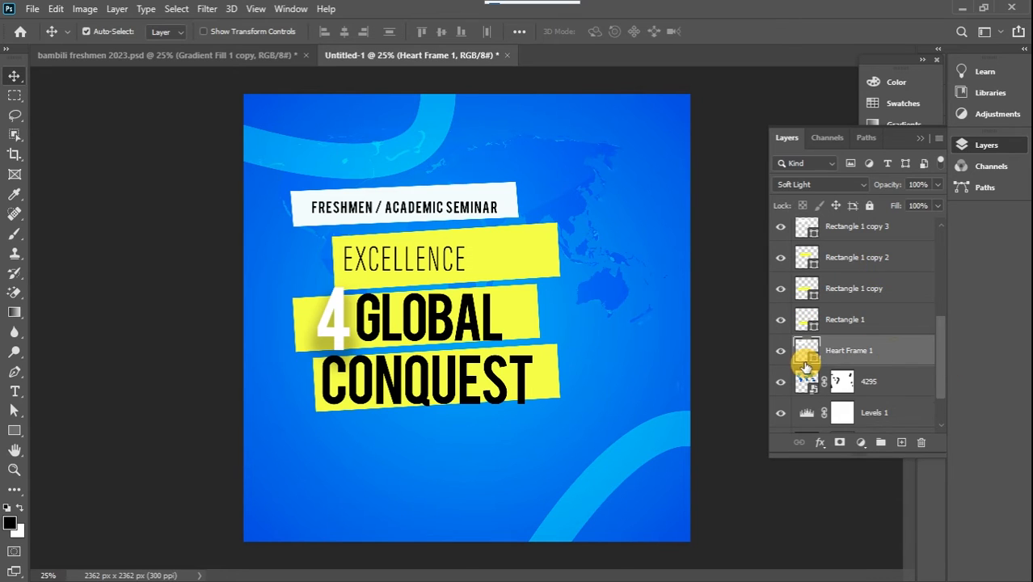
{"action": "left_click", "coordinate": [780, 350]}
{"action": "left_click", "coordinate": [779, 350]}
{"action": "left_click", "coordinate": [877, 324]}
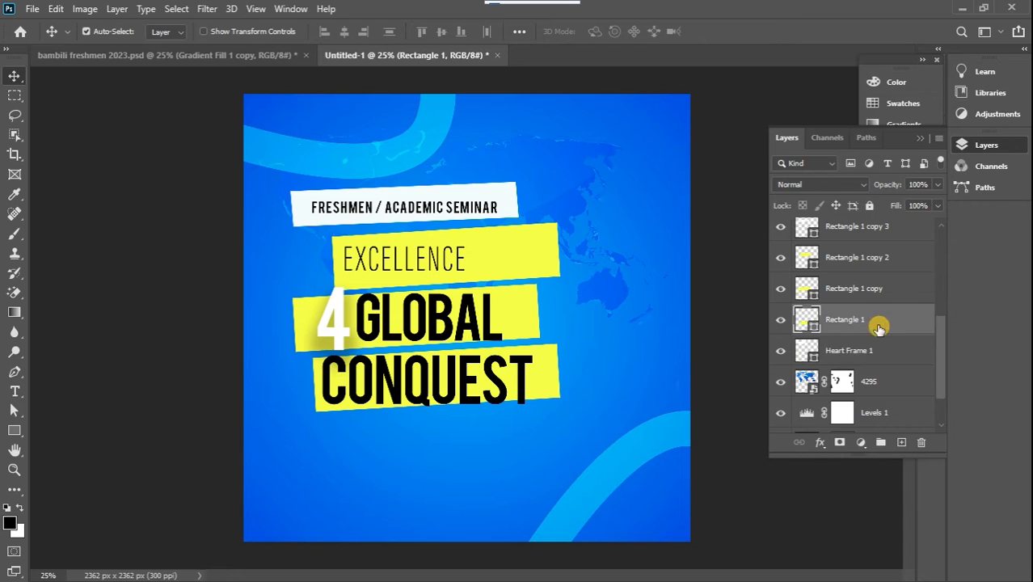
{"action": "left_click_drag", "start_coordinate": [942, 350], "coordinate": [942, 316]}
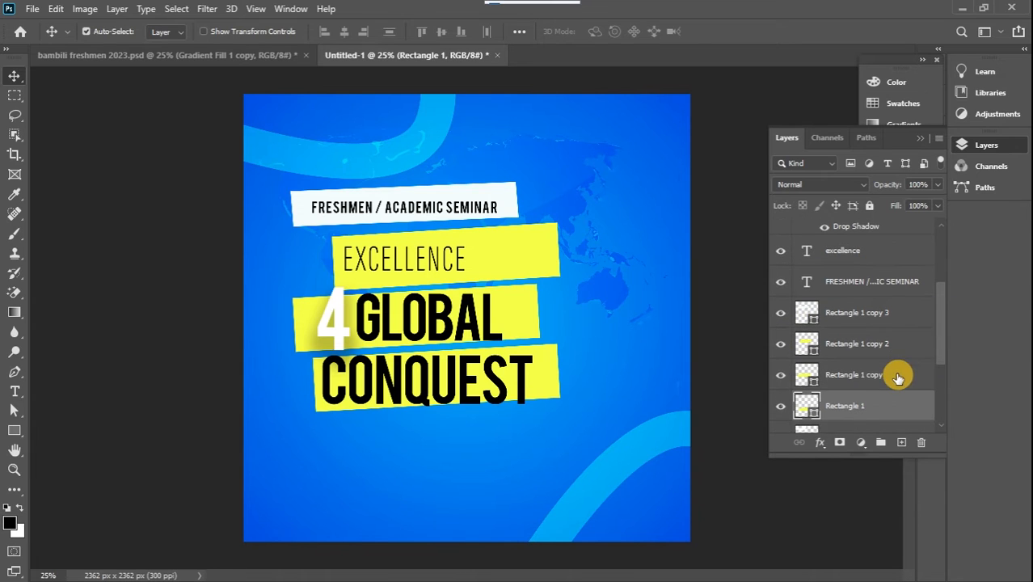
{"action": "scroll", "coordinate": [898, 376], "scroll_direction": "up", "scroll_amount": 3}
{"action": "left_click", "coordinate": [888, 262], "text": "shift"}
{"action": "key", "text": "ctrl+t"}
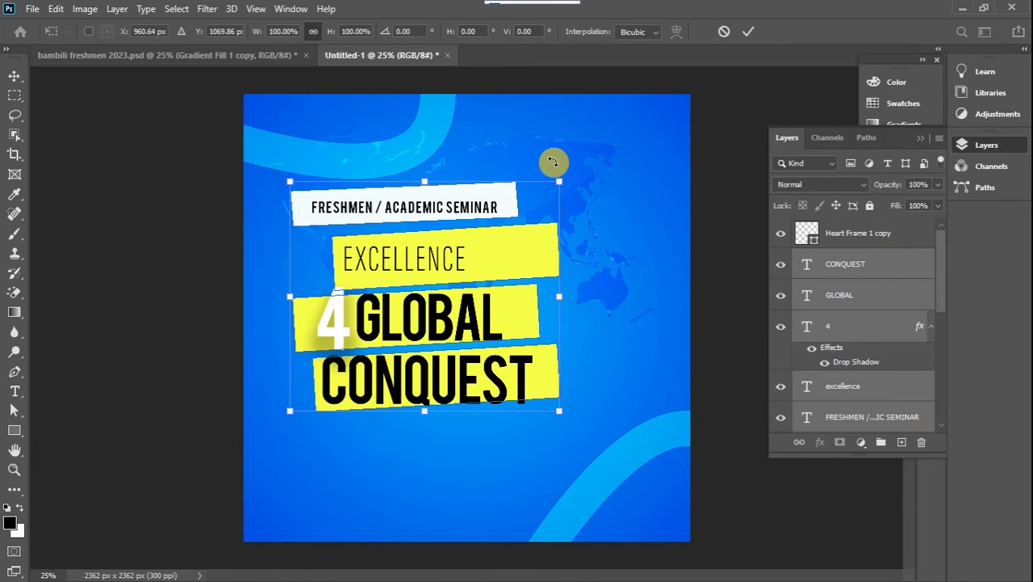
{"action": "left_click_drag", "start_coordinate": [560, 181], "coordinate": [525, 257]}
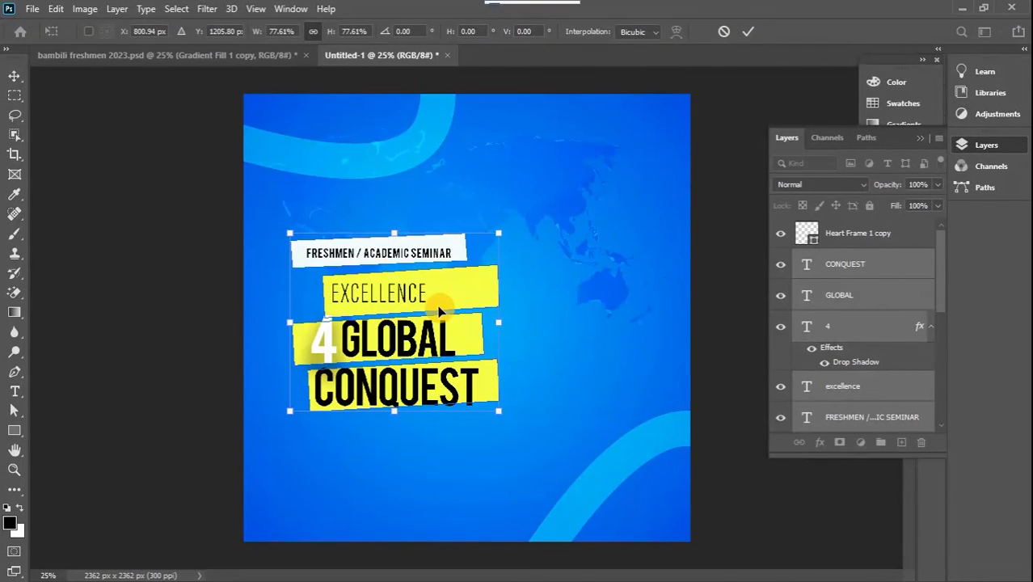
{"action": "left_click_drag", "start_coordinate": [439, 308], "coordinate": [454, 301]}
{"action": "left_click", "coordinate": [580, 357]}
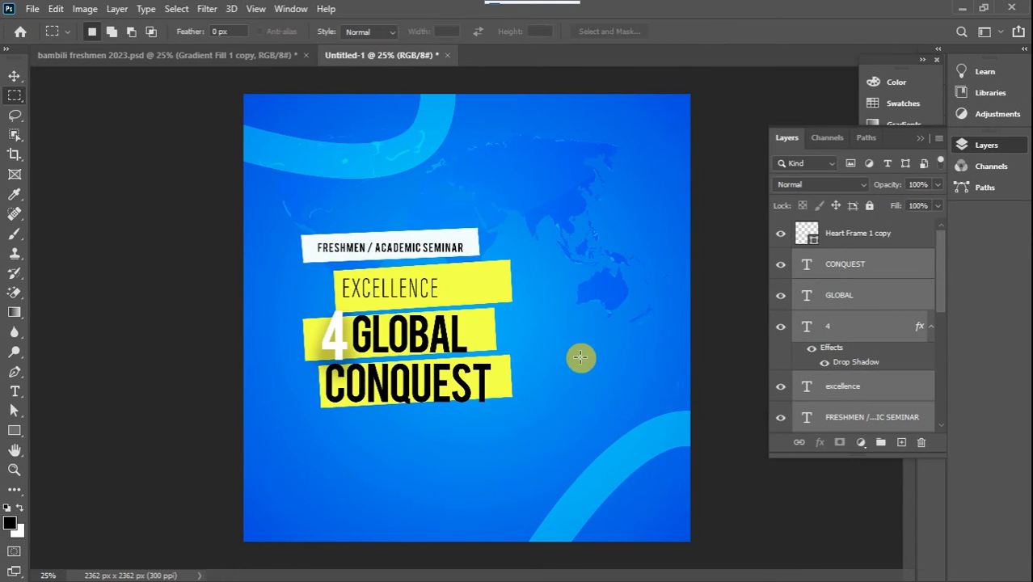
Check the original flyer's layout, and group the selected headline texts and bands in the new document
{"action": "left_click", "coordinate": [187, 57]}
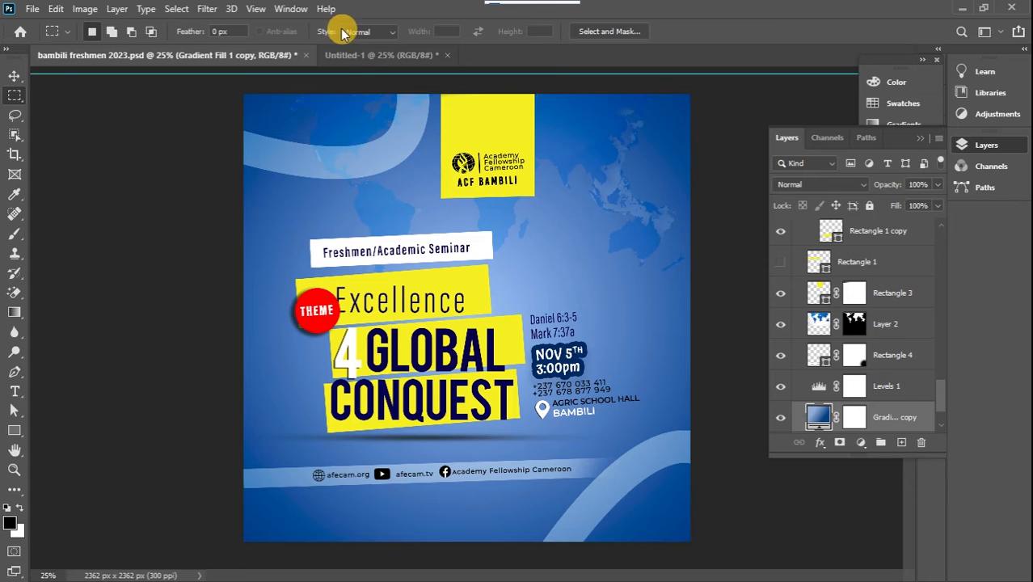
{"action": "left_click", "coordinate": [349, 55]}
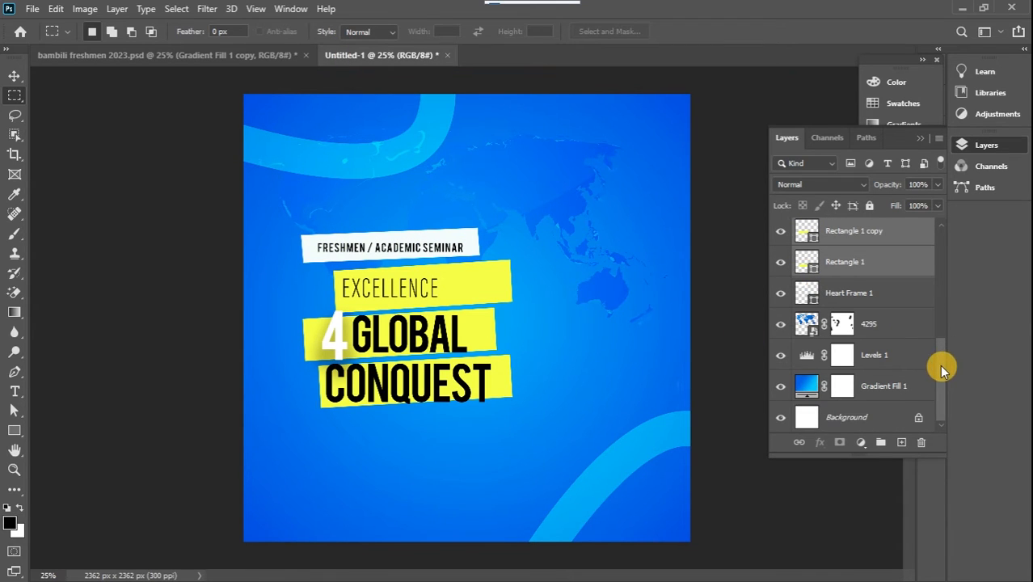
{"action": "left_click_drag", "start_coordinate": [940, 364], "coordinate": [940, 295]}
{"action": "left_click", "coordinate": [881, 443]}
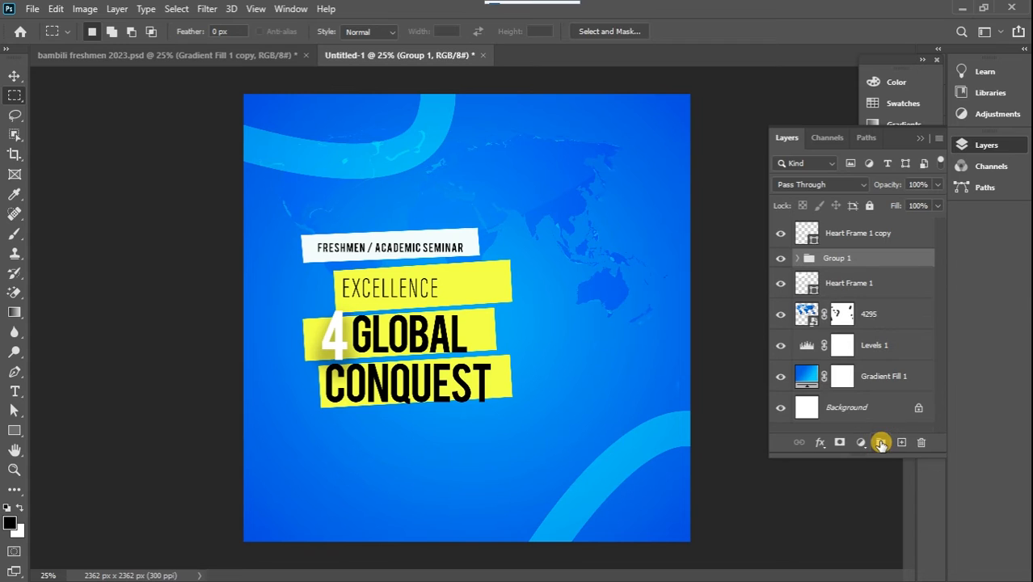
Create a layer beneath Group 1 and paint one soft black spot on it with a 2874 px brush at 0% hardness
{"action": "left_click", "coordinate": [901, 442]}
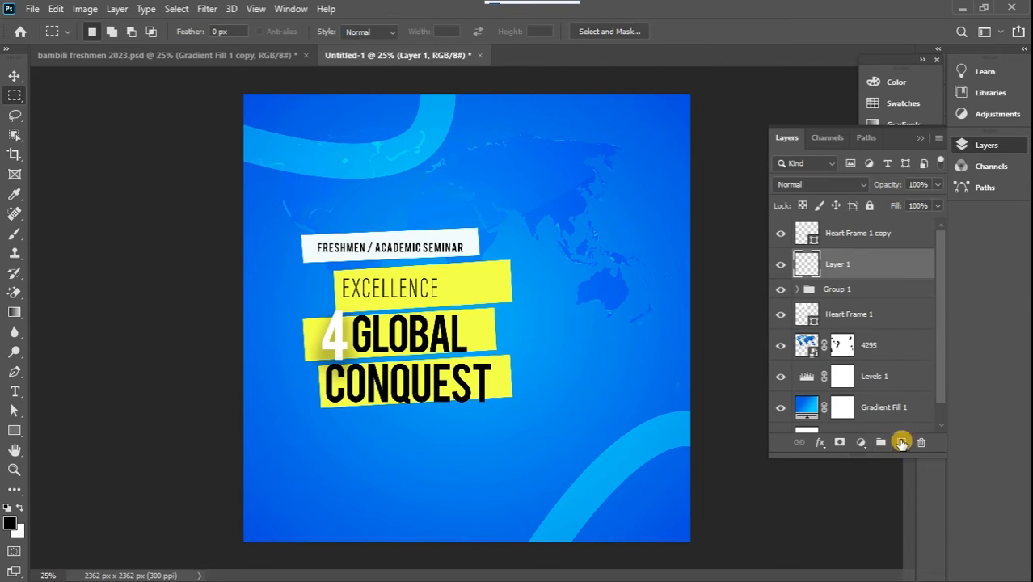
{"action": "left_click_drag", "start_coordinate": [900, 272], "coordinate": [897, 299]}
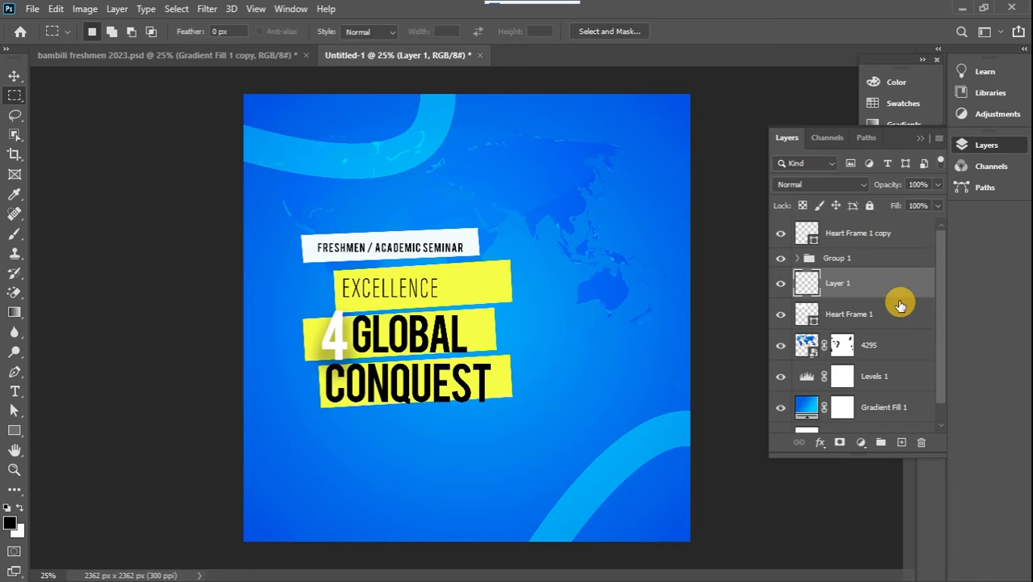
{"action": "left_click", "coordinate": [12, 239]}
{"action": "left_click", "coordinate": [454, 297]}
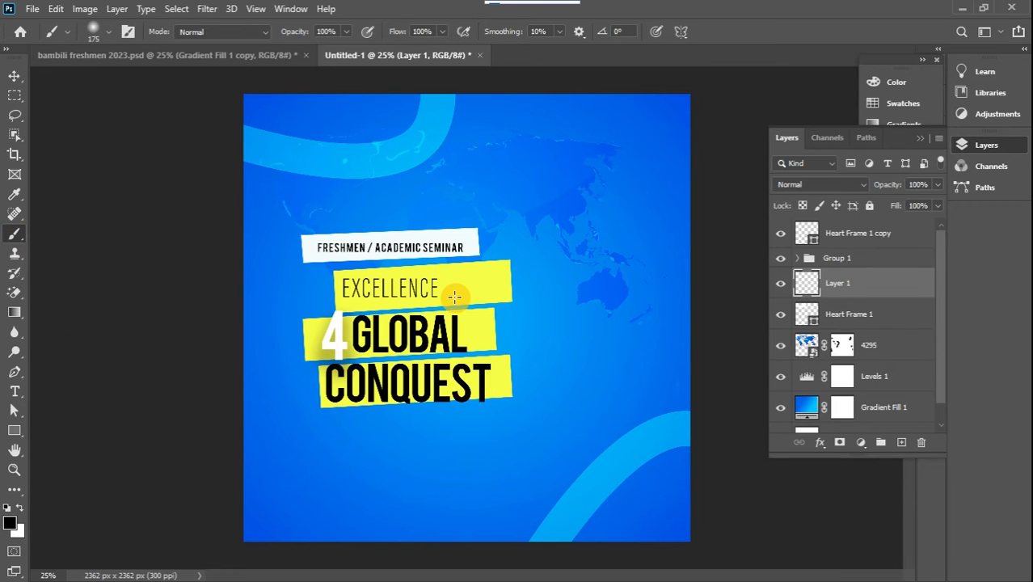
{"action": "right_click", "coordinate": [454, 297]}
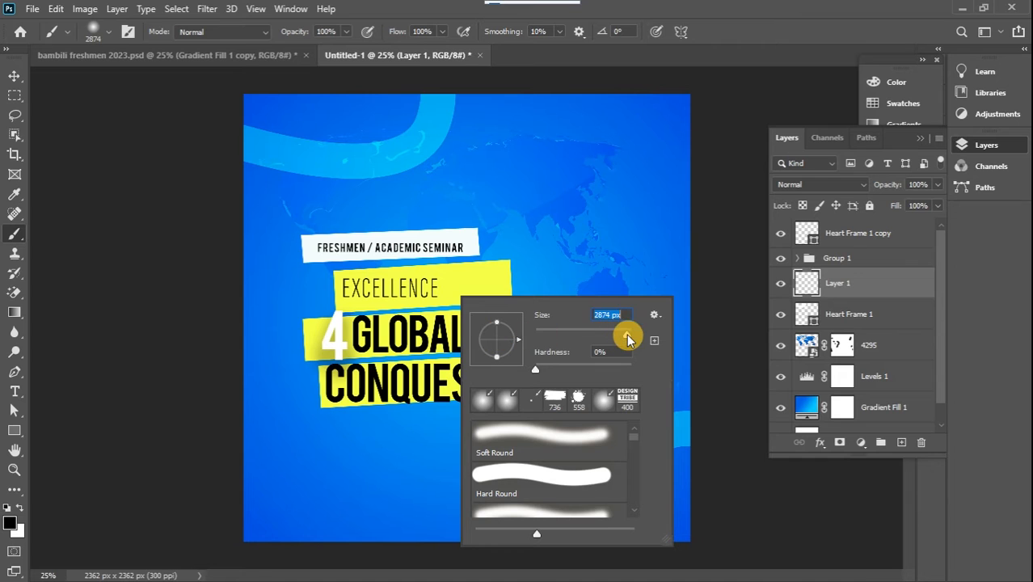
{"action": "left_click", "coordinate": [457, 296]}
{"action": "left_click", "coordinate": [457, 298]}
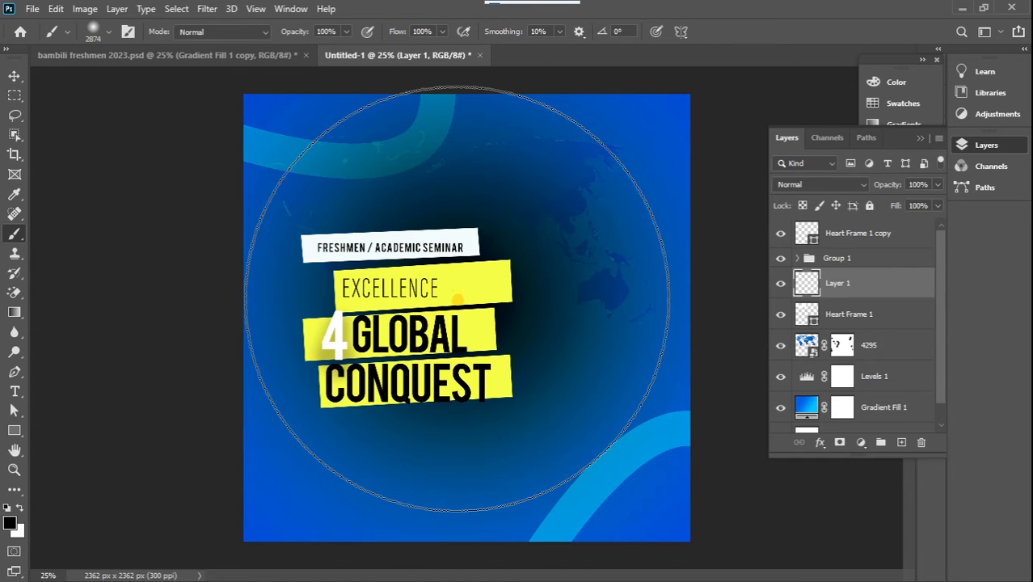
Transform the black spot into a thin horizontal shadow below CONQUEST and lower the layer's opacity to 37%
{"action": "key", "text": "ctrl+t"}
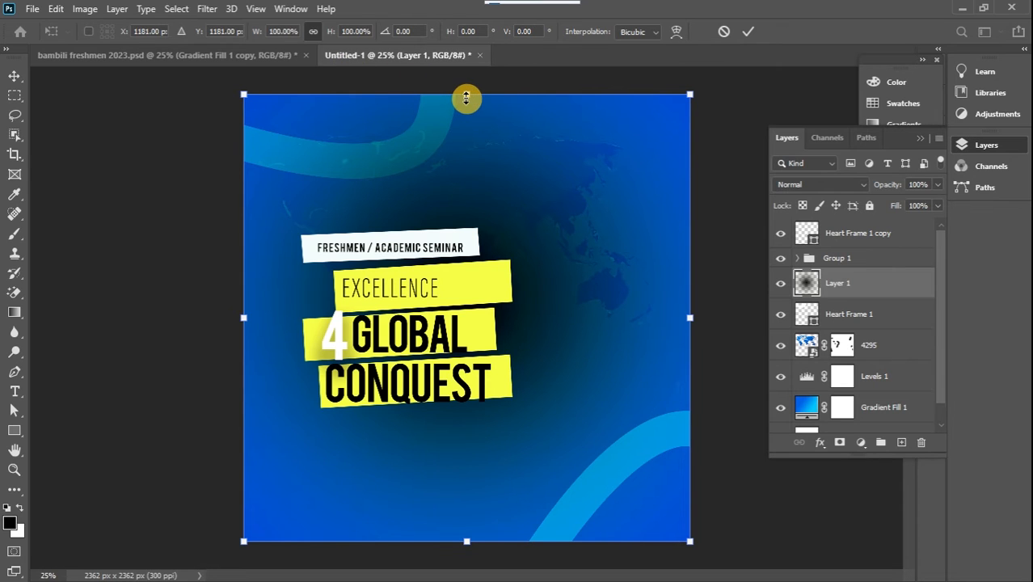
{"action": "left_click_drag", "start_coordinate": [466, 95], "coordinate": [462, 523]}
{"action": "left_click_drag", "start_coordinate": [405, 534], "coordinate": [316, 453]}
{"action": "left_click_drag", "start_coordinate": [644, 444], "coordinate": [501, 460]}
{"action": "left_click_drag", "start_coordinate": [405, 445], "coordinate": [502, 445]}
{"action": "left_click_drag", "start_coordinate": [599, 447], "coordinate": [530, 447]}
{"action": "key", "text": "Return"}
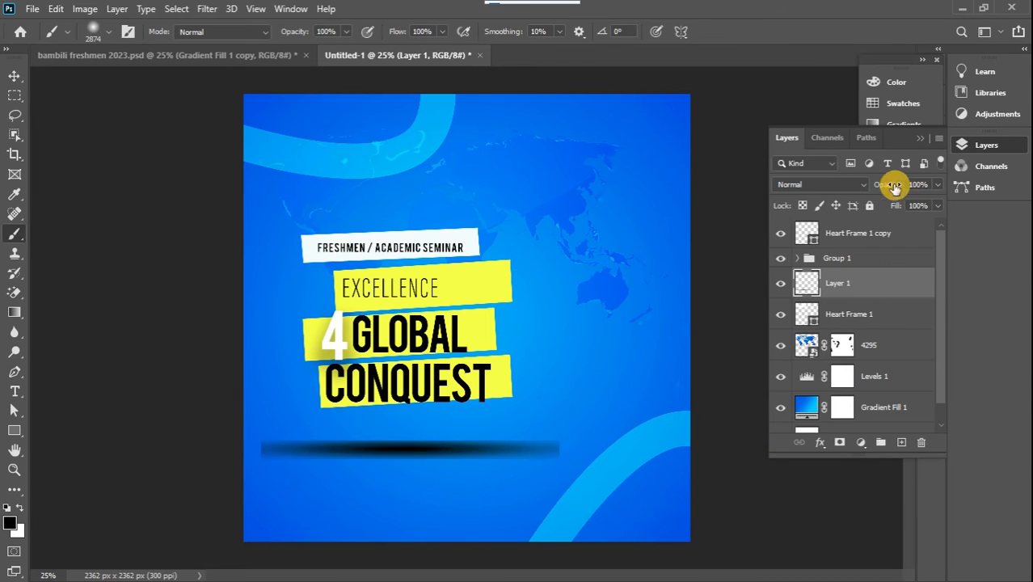
{"action": "left_click", "coordinate": [937, 185]}
{"action": "left_click_drag", "start_coordinate": [929, 199], "coordinate": [899, 202]}
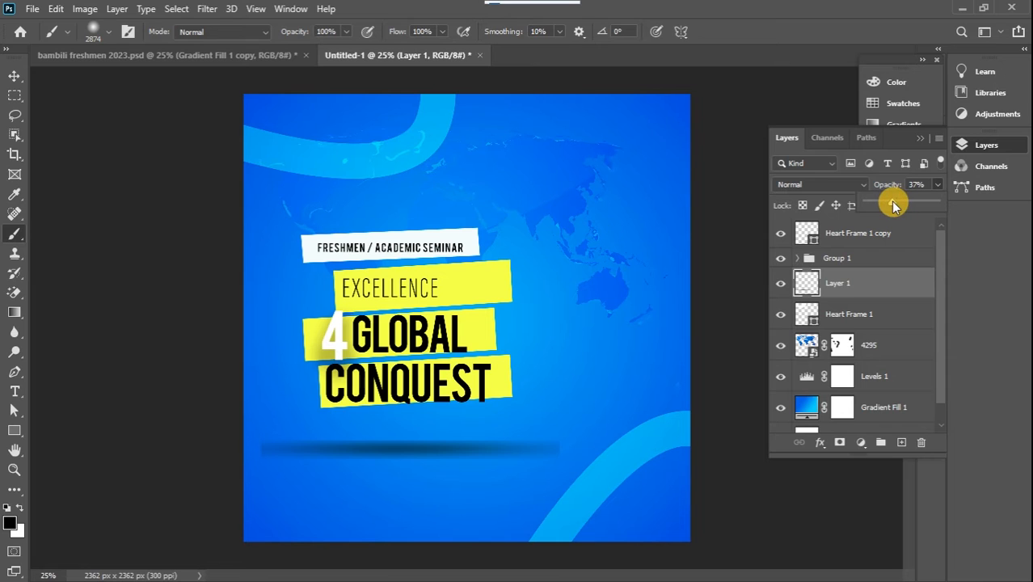
Mask the shadow layer, fade both ends of the shadow with a soft 1000 px black brush, and set its opacity to 33%
{"action": "left_click", "coordinate": [839, 442]}
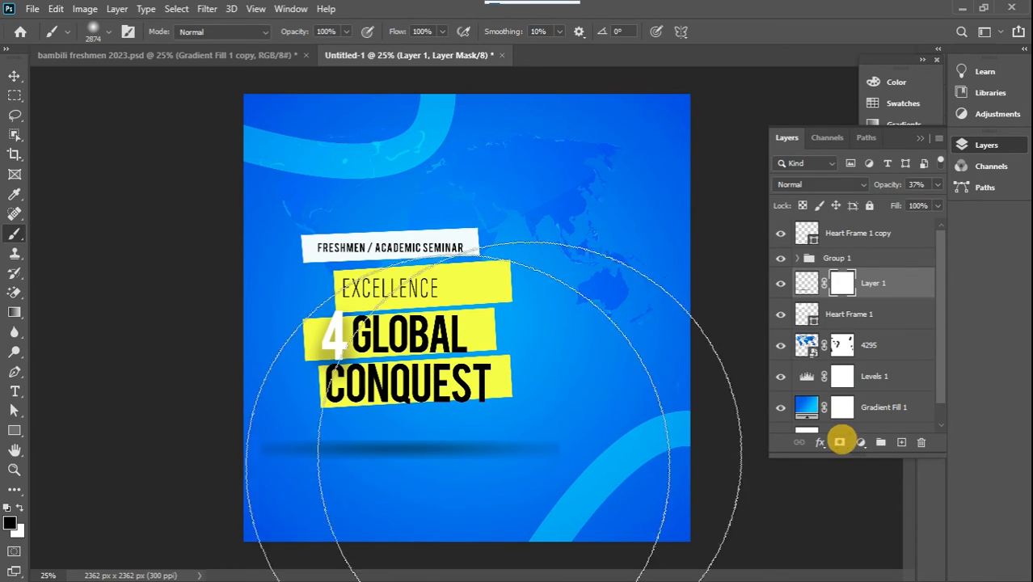
{"action": "key", "text": "bracketleft"}
{"action": "key", "text": "bracketleft"}
{"action": "key", "text": "bracketleft"}
{"action": "key", "text": "bracketleft"}
{"action": "key", "text": "bracketleft"}
{"action": "key", "text": "bracketleft"}
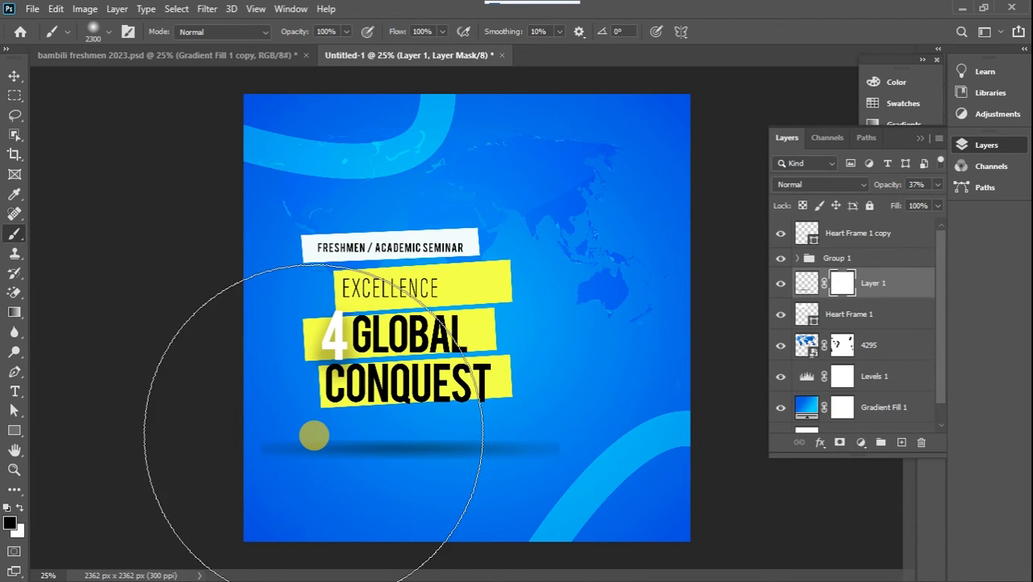
{"action": "key", "text": "bracketleft"}
{"action": "key", "text": "bracketleft"}
{"action": "key", "text": "bracketleft"}
{"action": "key", "text": "bracketleft"}
{"action": "key", "text": "bracketleft"}
{"action": "key", "text": "bracketleft"}
{"action": "key", "text": "bracketleft"}
{"action": "key", "text": "bracketleft"}
{"action": "key", "text": "bracketleft"}
{"action": "key", "text": "bracketleft"}
{"action": "key", "text": "bracketleft"}
{"action": "key", "text": "bracketleft"}
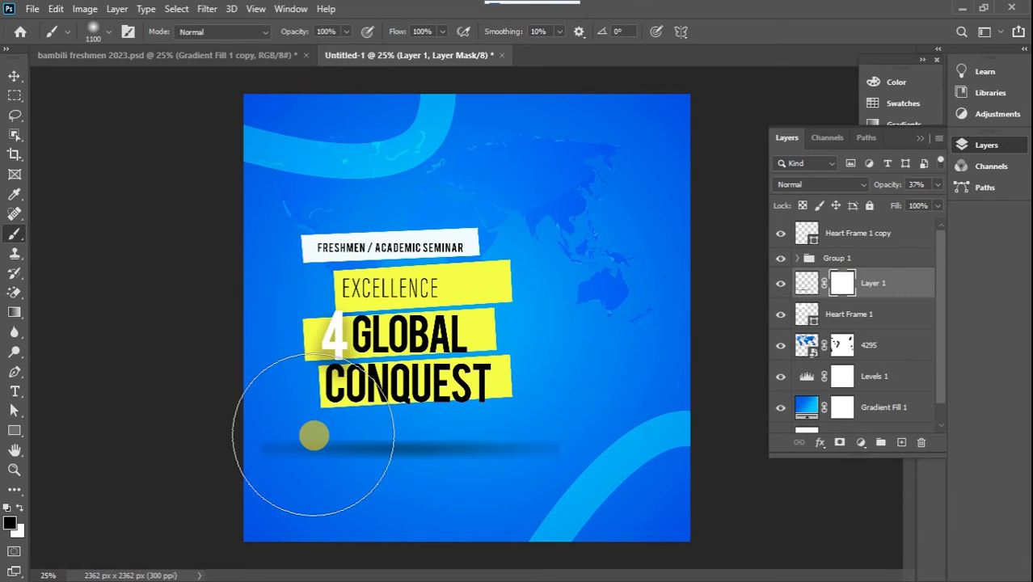
{"action": "key", "text": "bracketleft"}
{"action": "left_click_drag", "start_coordinate": [258, 449], "coordinate": [209, 456]}
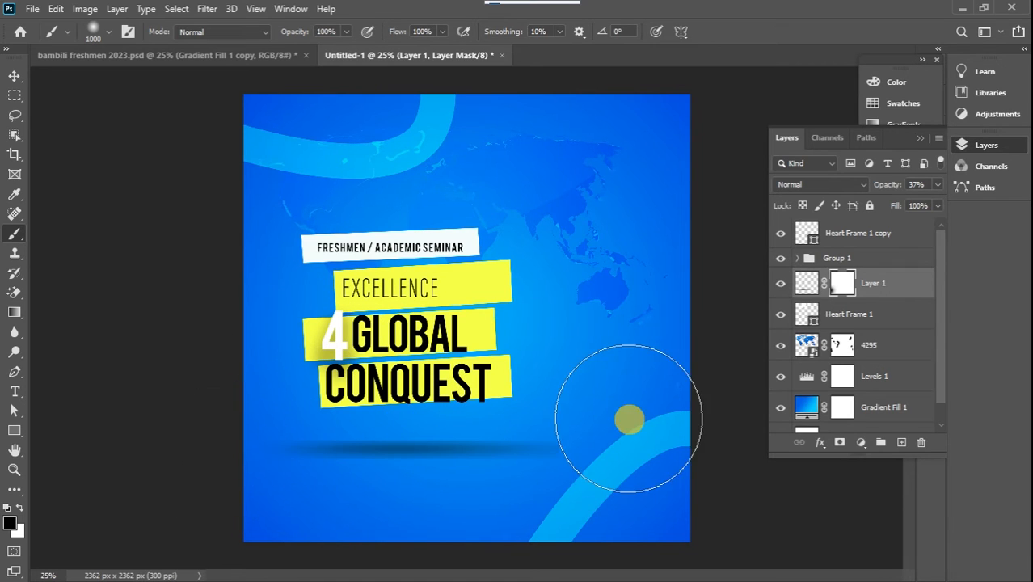
{"action": "left_click_drag", "start_coordinate": [628, 418], "coordinate": [576, 414]}
{"action": "left_click_drag", "start_coordinate": [935, 185], "coordinate": [892, 206]}
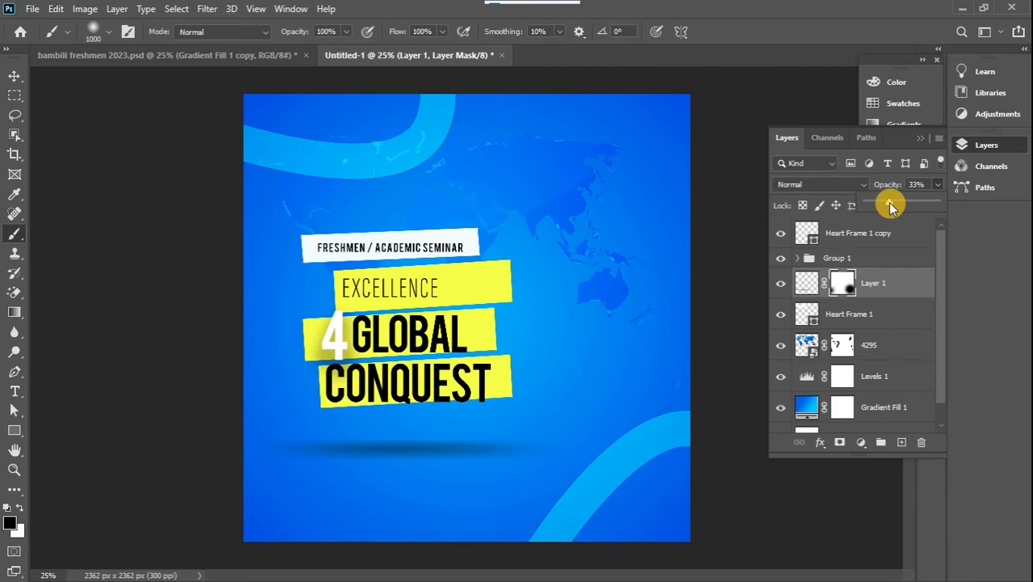
Try several blue gradient presets on the Gradient Fill 1 background layer and settle on Blue_20
{"action": "double_click", "coordinate": [808, 408]}
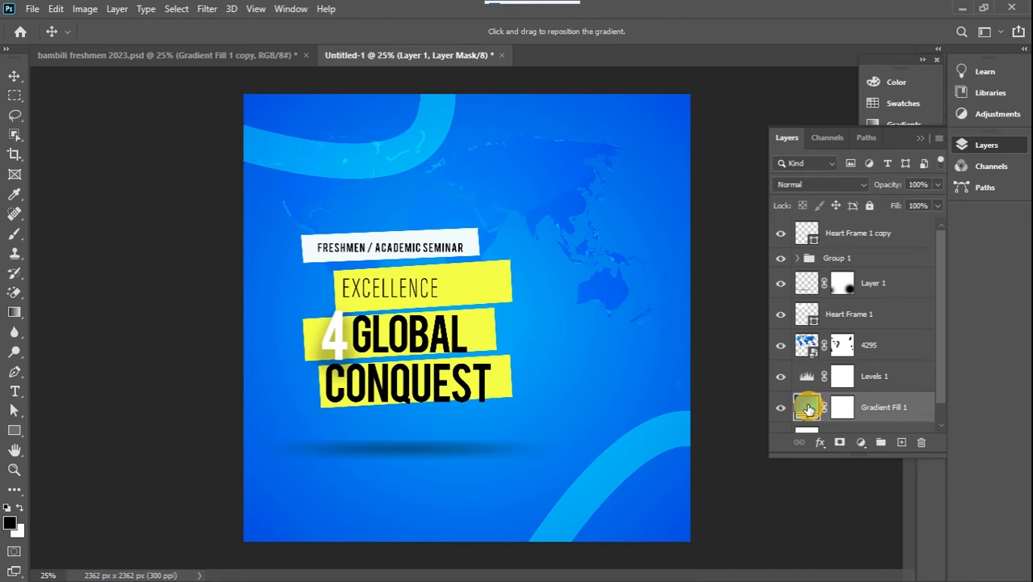
{"action": "left_click", "coordinate": [803, 139]}
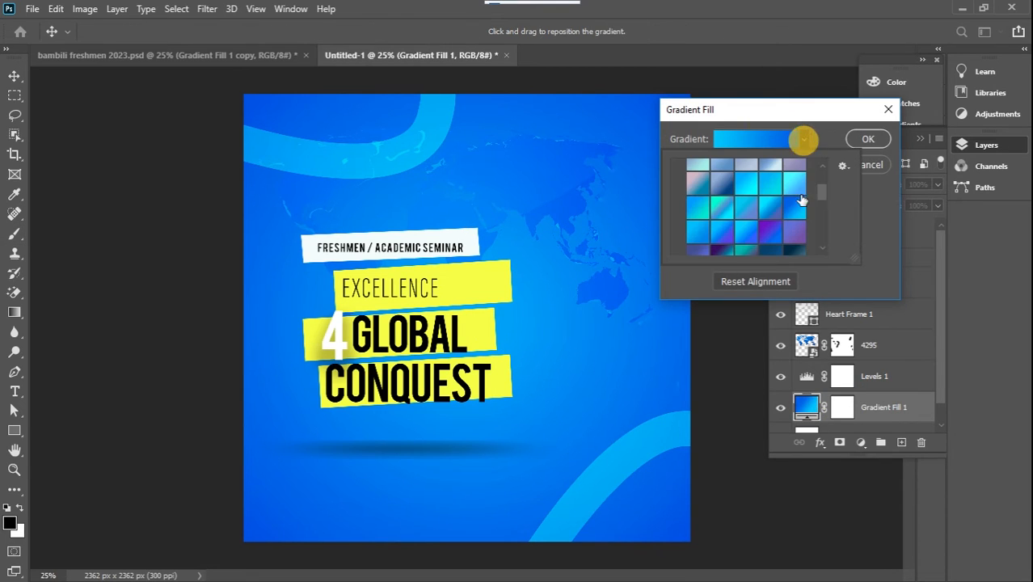
{"action": "left_click", "coordinate": [717, 232]}
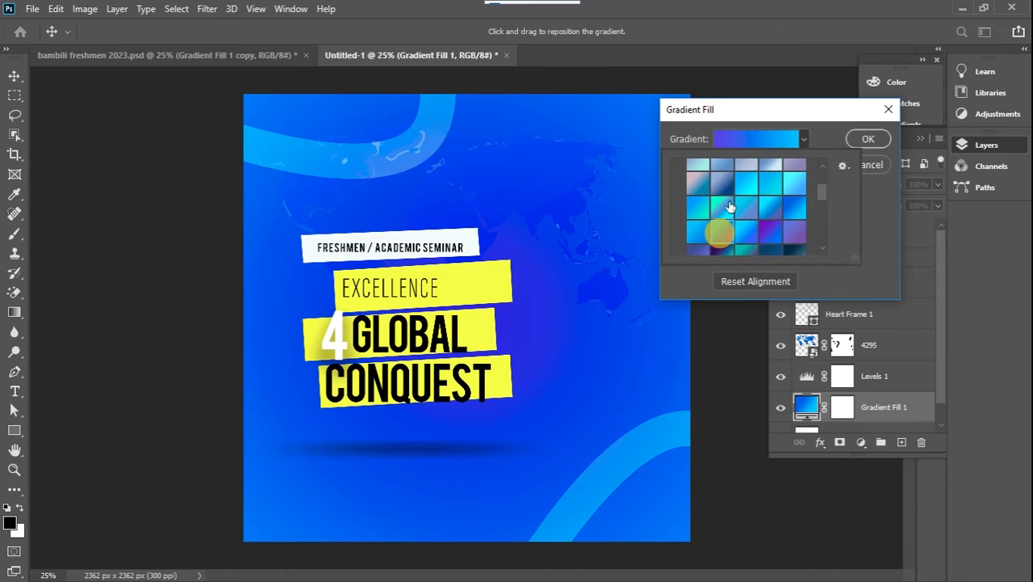
{"action": "left_click", "coordinate": [722, 185]}
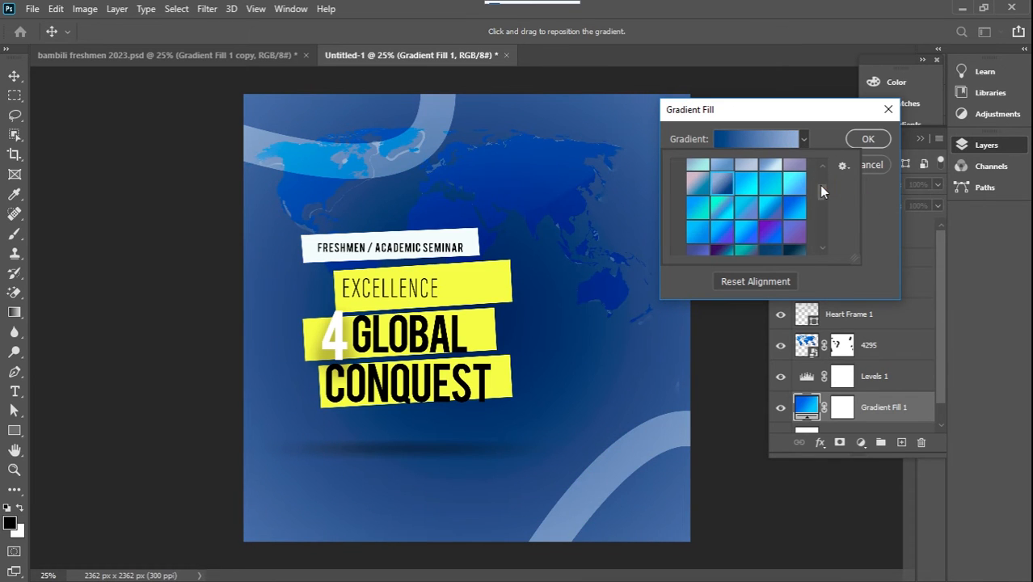
{"action": "scroll", "coordinate": [821, 186], "scroll_direction": "up", "scroll_amount": 2}
{"action": "left_click", "coordinate": [772, 242]}
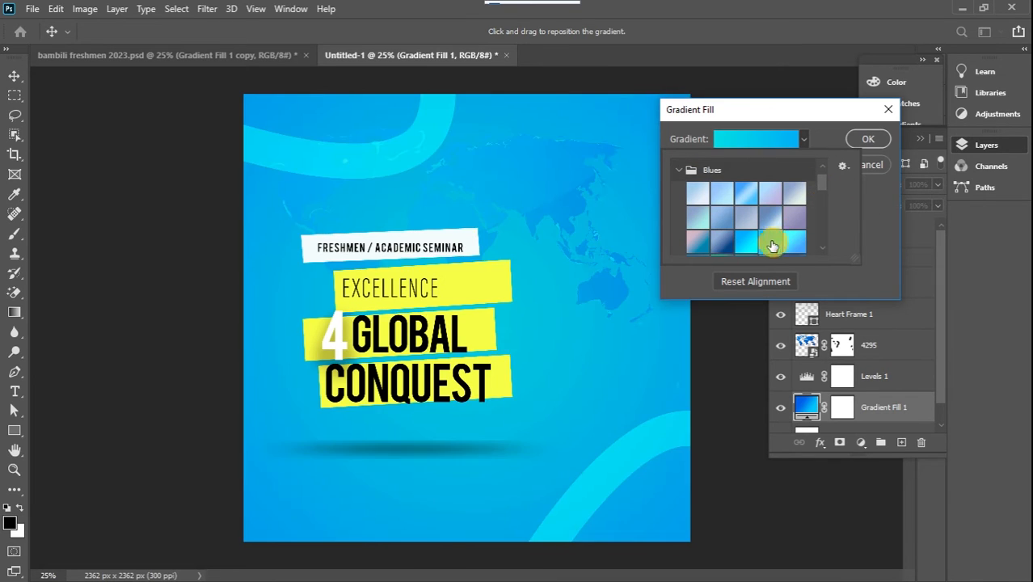
{"action": "left_click", "coordinate": [748, 195]}
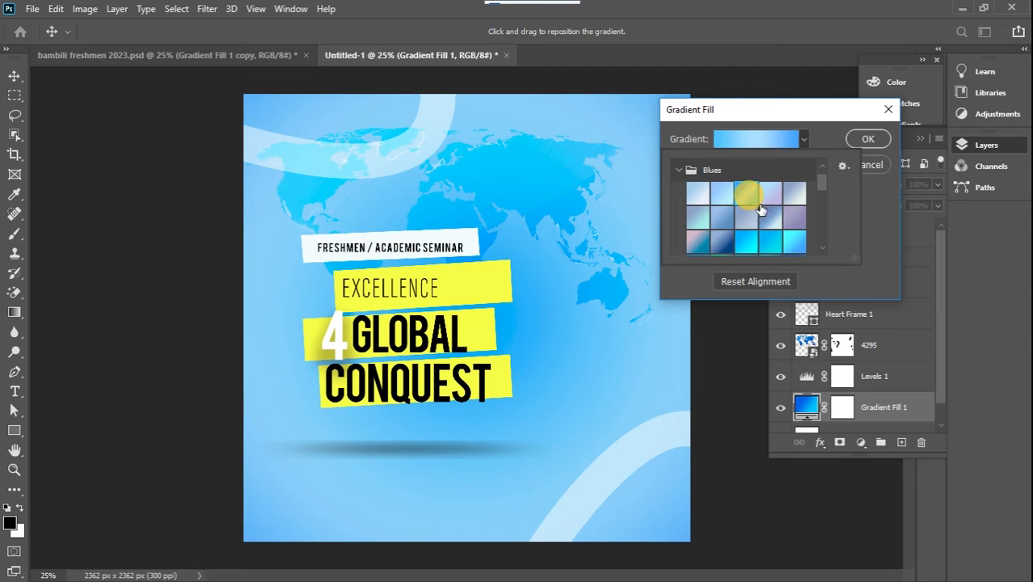
{"action": "left_click", "coordinate": [795, 241]}
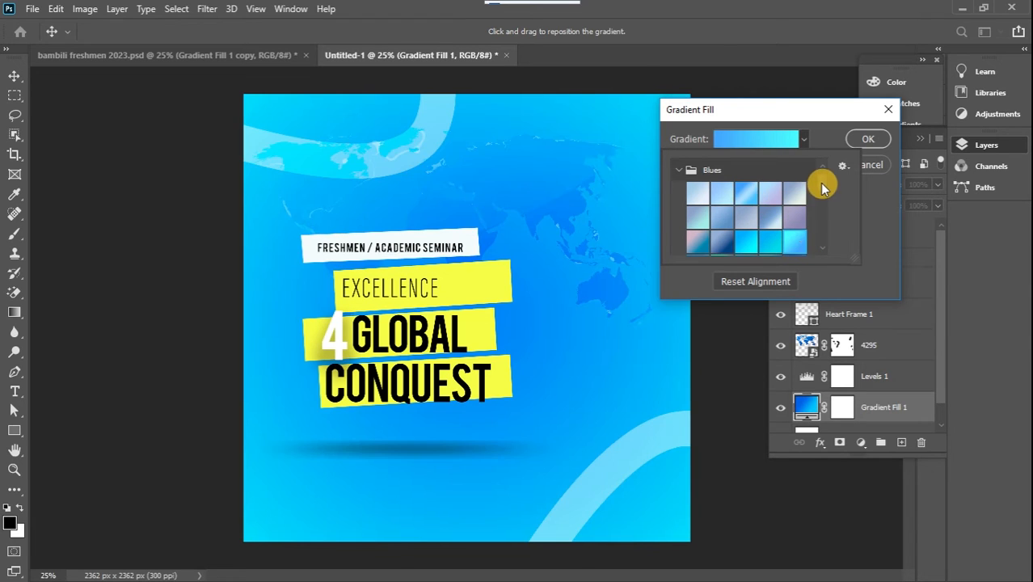
{"action": "scroll", "coordinate": [822, 194], "scroll_direction": "down", "scroll_amount": 3}
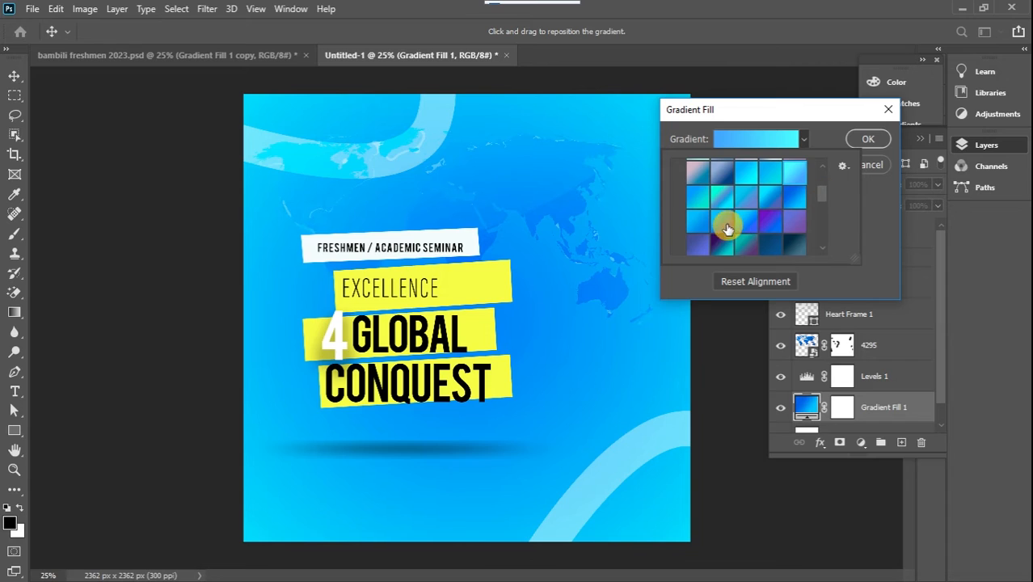
{"action": "left_click", "coordinate": [726, 229]}
{"action": "left_click", "coordinate": [793, 197]}
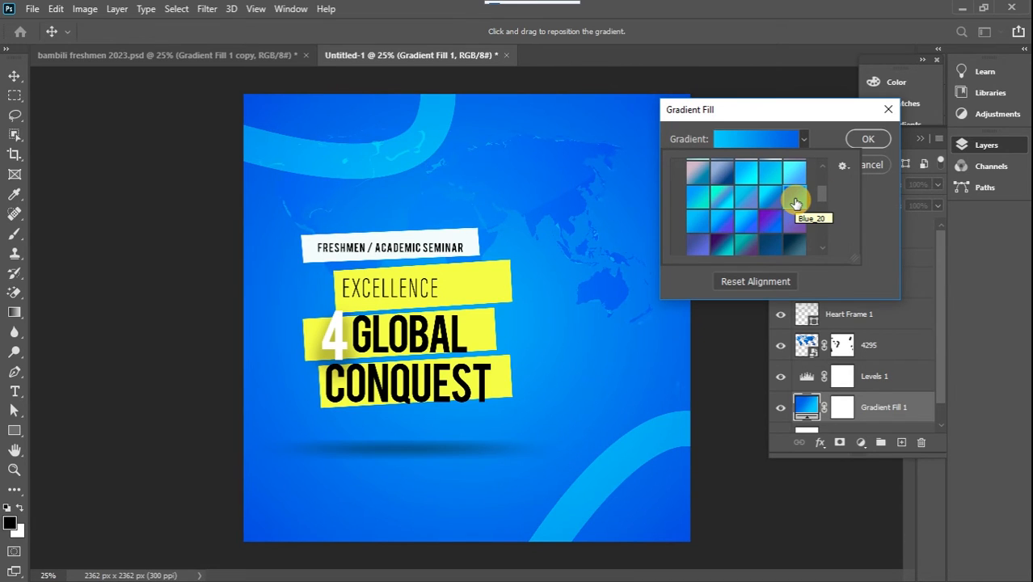
{"action": "left_click", "coordinate": [698, 220]}
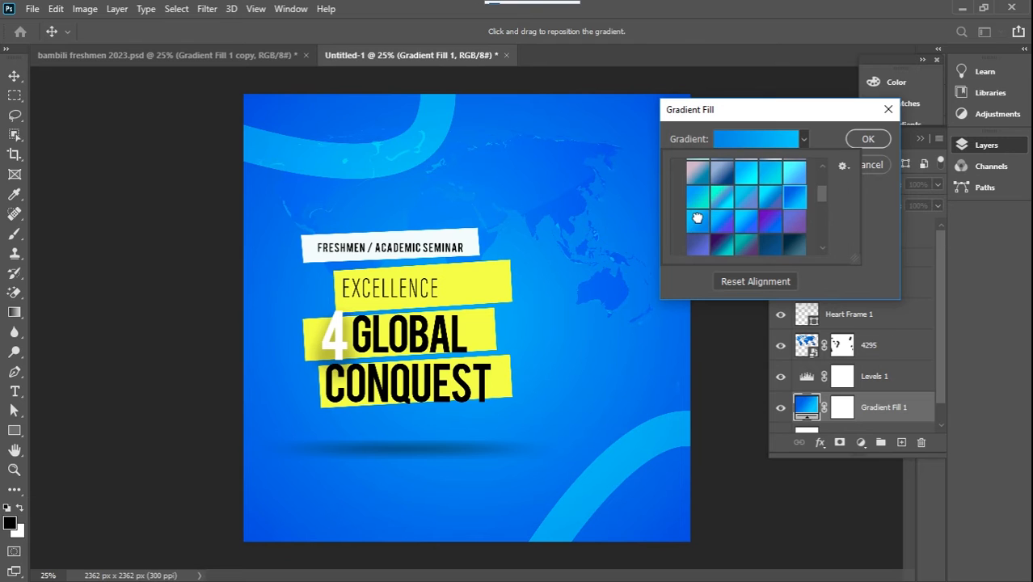
{"action": "left_click", "coordinate": [771, 205]}
{"action": "left_click", "coordinate": [697, 222]}
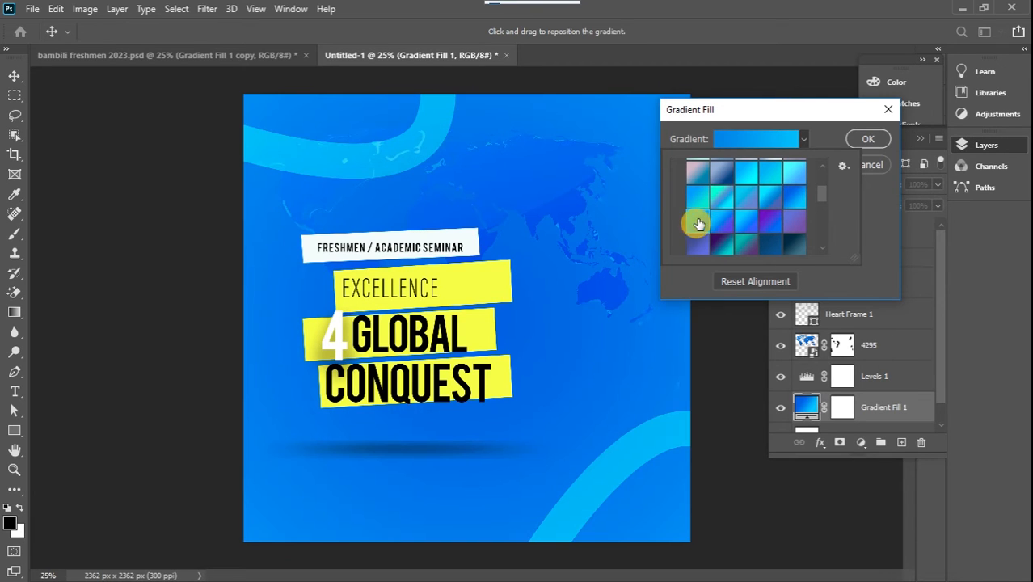
{"action": "left_click", "coordinate": [793, 199]}
{"action": "left_click", "coordinate": [864, 139]}
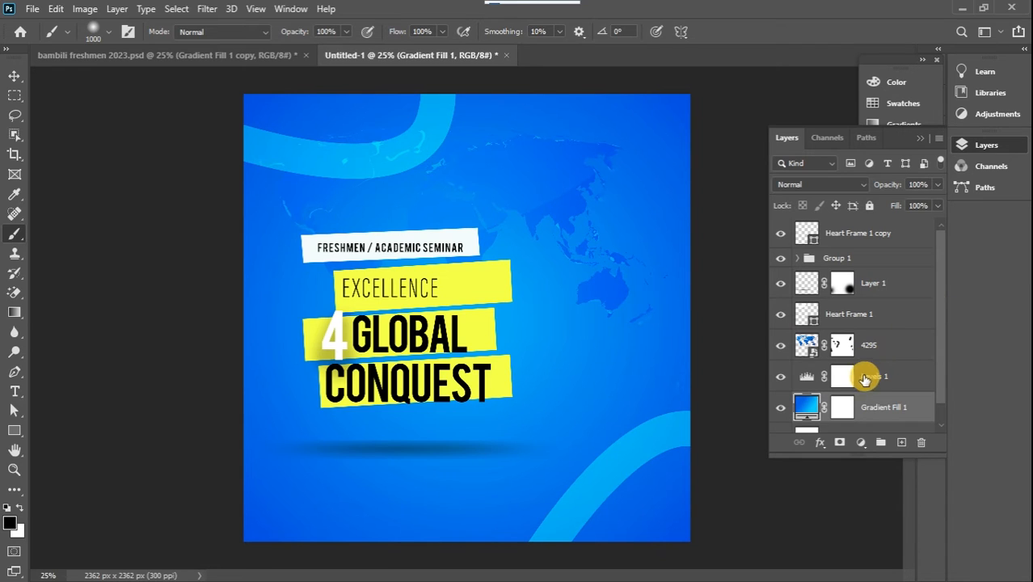
Darken the background by setting the Levels 1 adjustment's midtone value to 0.39
{"action": "left_click", "coordinate": [816, 381]}
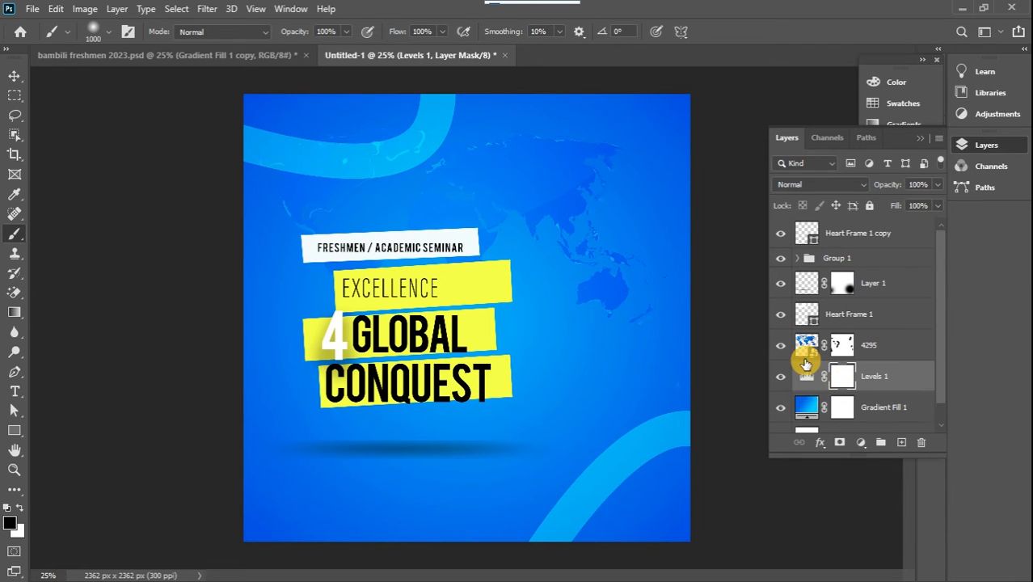
{"action": "double_click", "coordinate": [803, 382]}
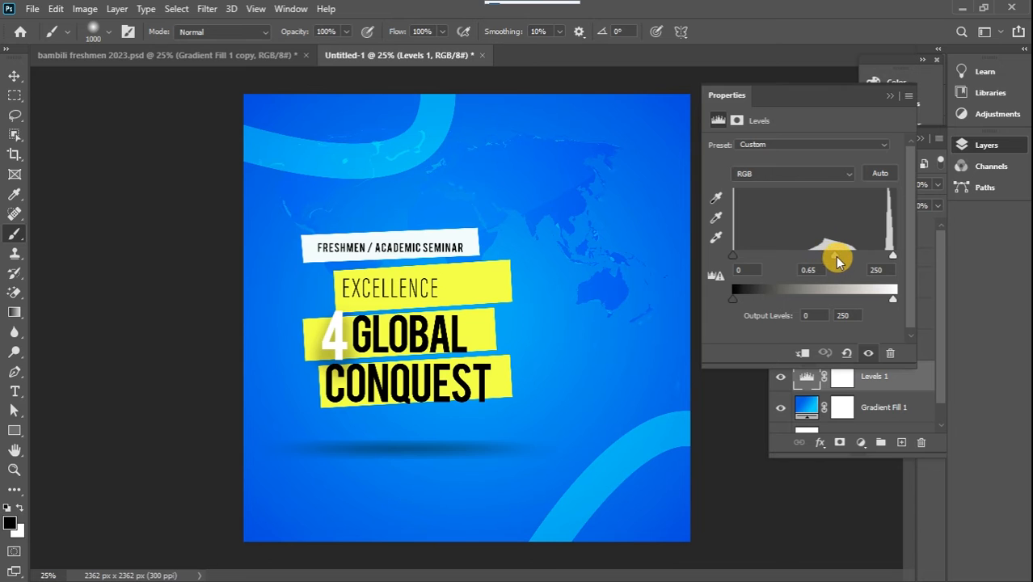
{"action": "left_click_drag", "start_coordinate": [837, 261], "coordinate": [855, 258]}
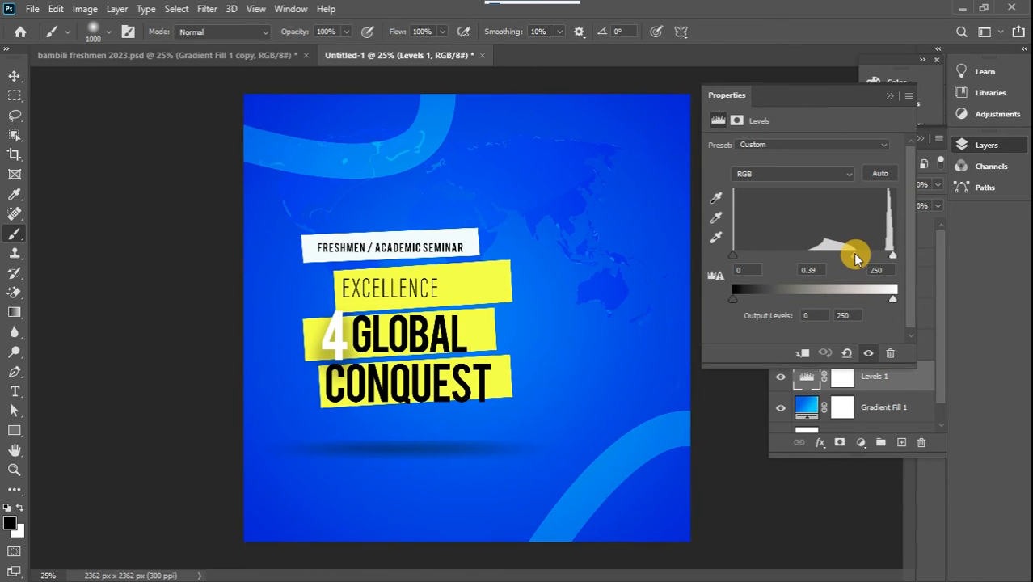
{"action": "left_click_drag", "start_coordinate": [856, 257], "coordinate": [864, 231]}
{"action": "left_click", "coordinate": [16, 96]}
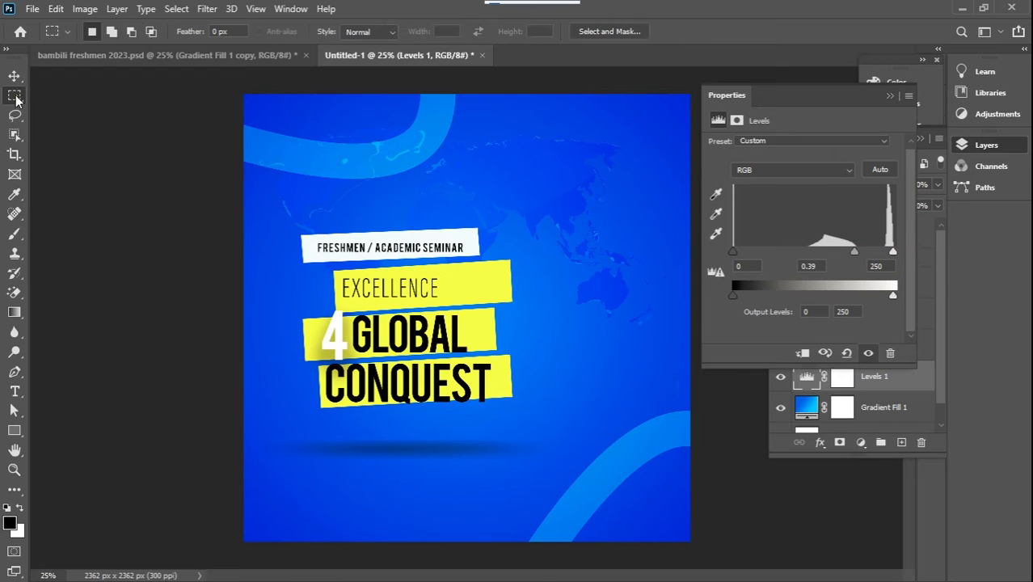
Check the original flyer for the theme badge, and draw a circle of about 272 px at the start of the EXCELLENCE band
{"action": "left_click", "coordinate": [256, 55]}
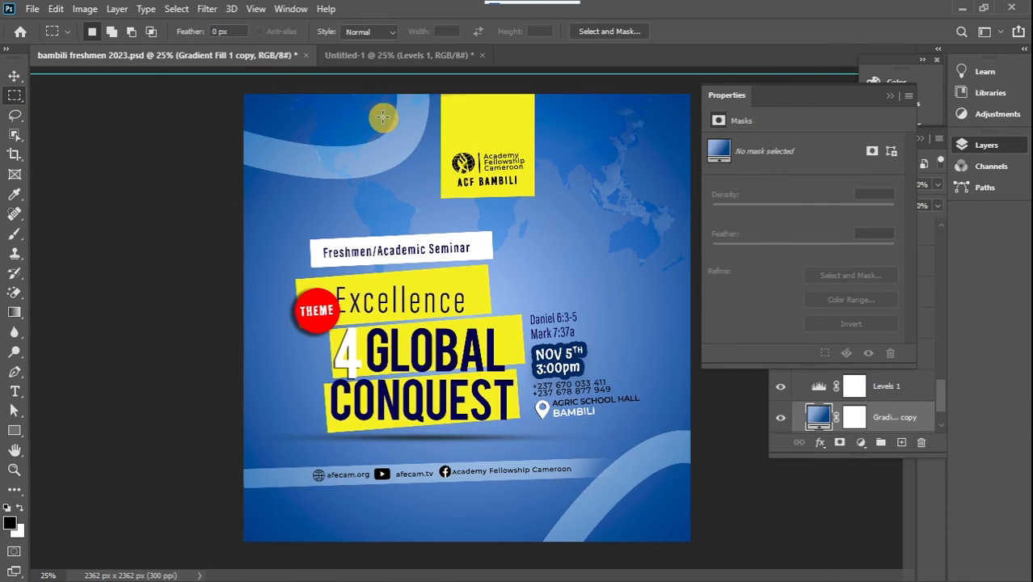
{"action": "left_click", "coordinate": [400, 55]}
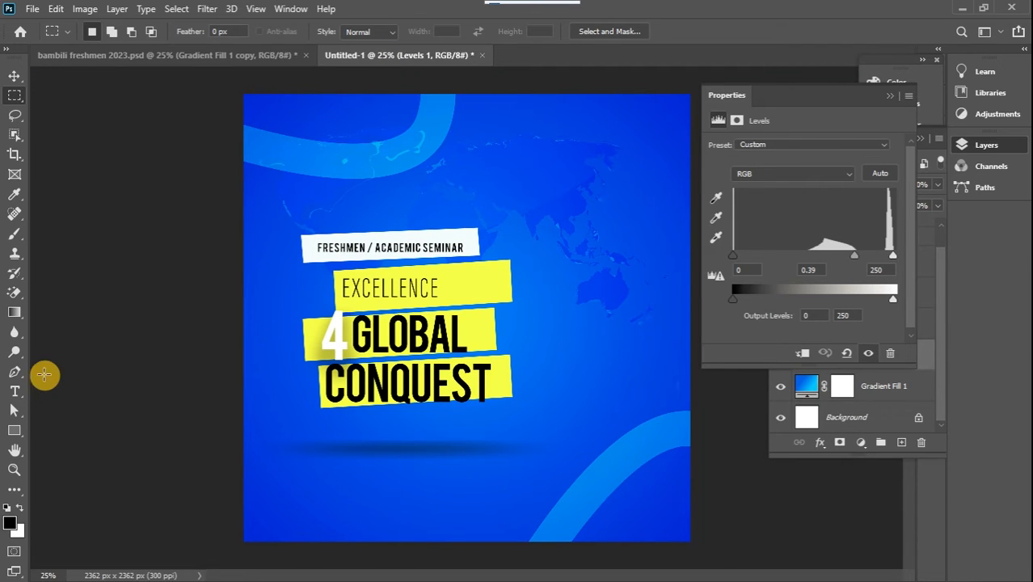
{"action": "left_click", "coordinate": [14, 430]}
{"action": "right_click", "coordinate": [17, 429]}
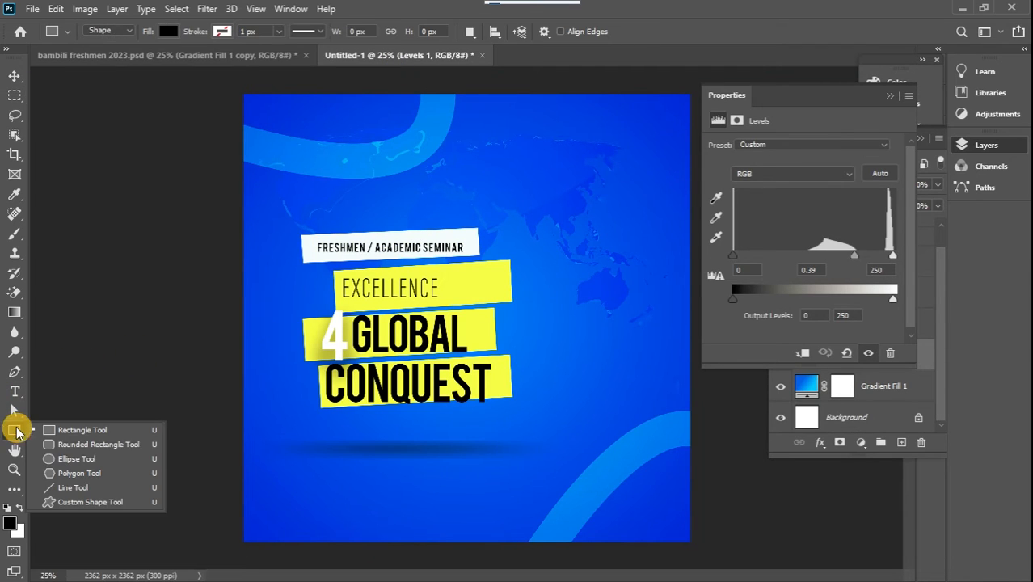
{"action": "left_click", "coordinate": [62, 459]}
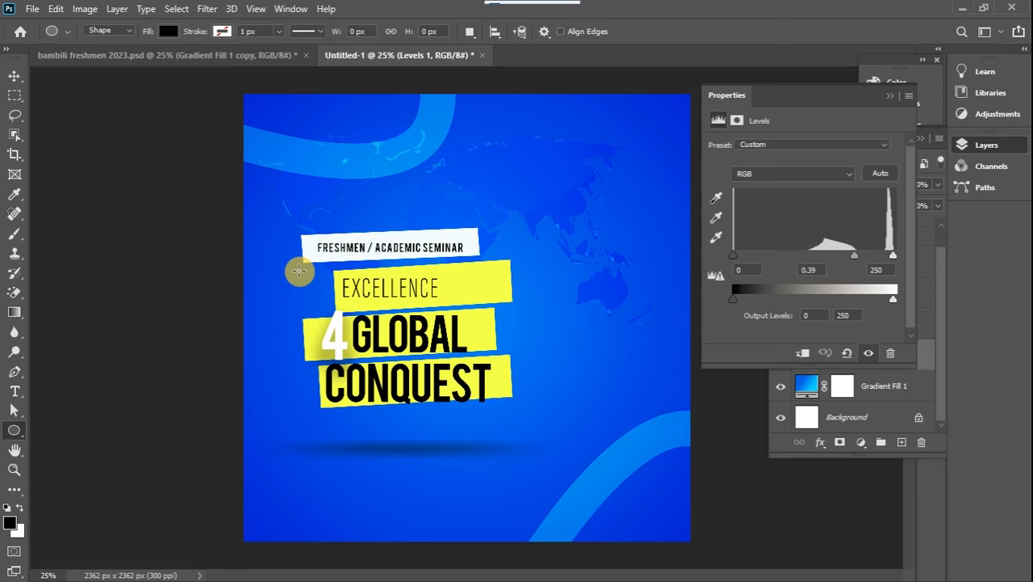
{"action": "left_click_drag", "start_coordinate": [298, 270], "coordinate": [348, 323]}
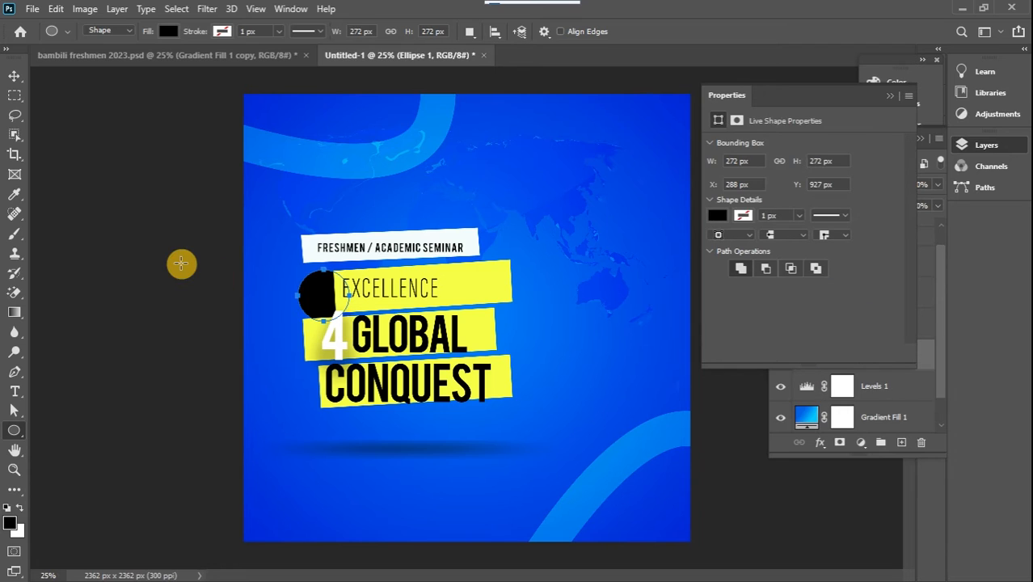
Place the Ellipse 1 layer at the top of Group 1 and nudge the circle outward over the edge of the EXCELLENCE band
{"action": "left_click", "coordinate": [889, 95]}
{"action": "left_click_drag", "start_coordinate": [923, 351], "coordinate": [906, 239]}
{"action": "key", "text": "v"}
{"action": "left_click_drag", "start_coordinate": [318, 295], "coordinate": [310, 289]}
Fill the circle with red from the recently used colors
{"action": "key", "text": "u"}
{"action": "left_click", "coordinate": [170, 31]}
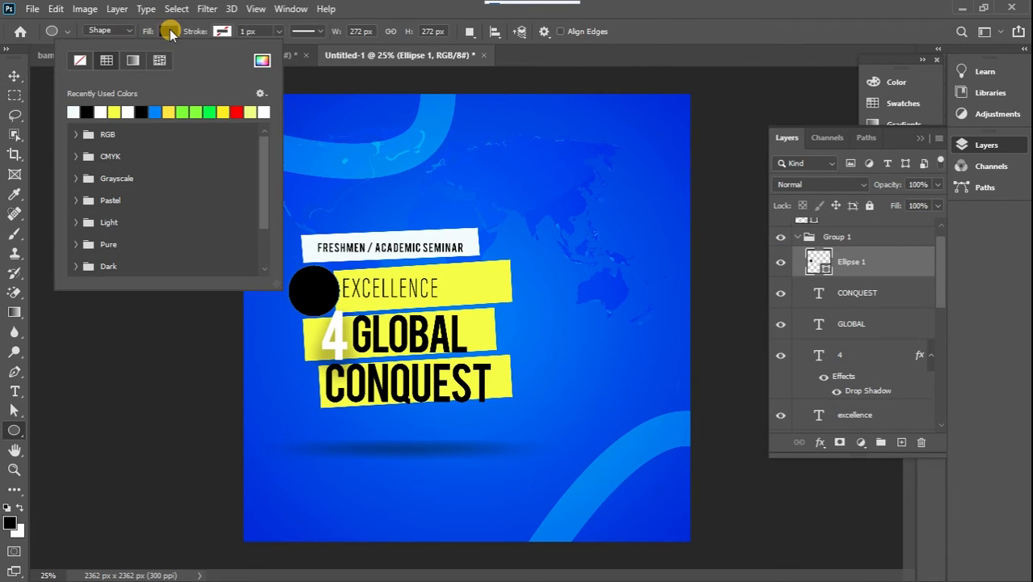
{"action": "left_click", "coordinate": [240, 117]}
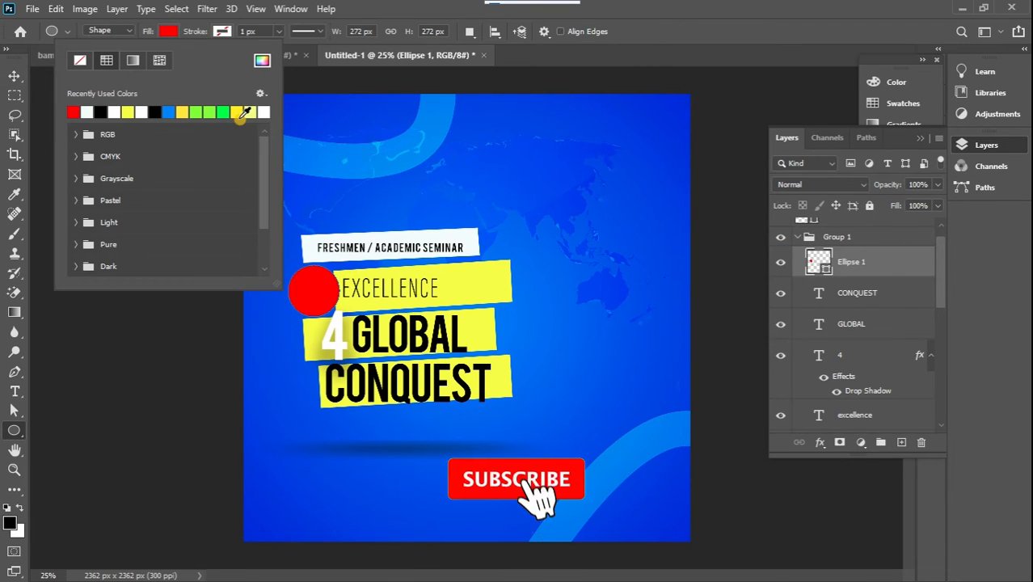
{"action": "left_click", "coordinate": [16, 77]}
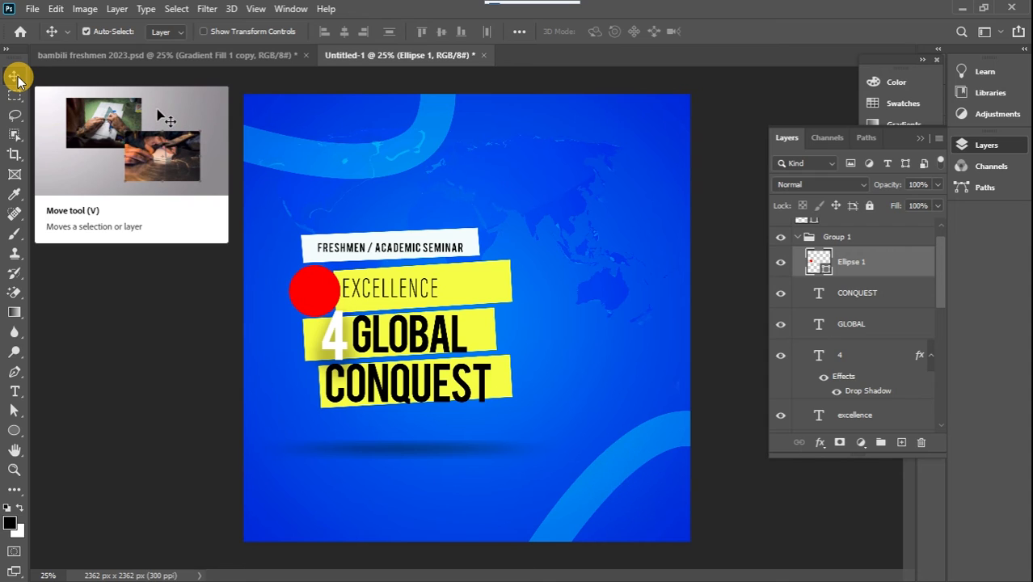
Add the text THEME in 16 pt Bebas, place it on the red circle and color it white
{"action": "left_click", "coordinate": [14, 391]}
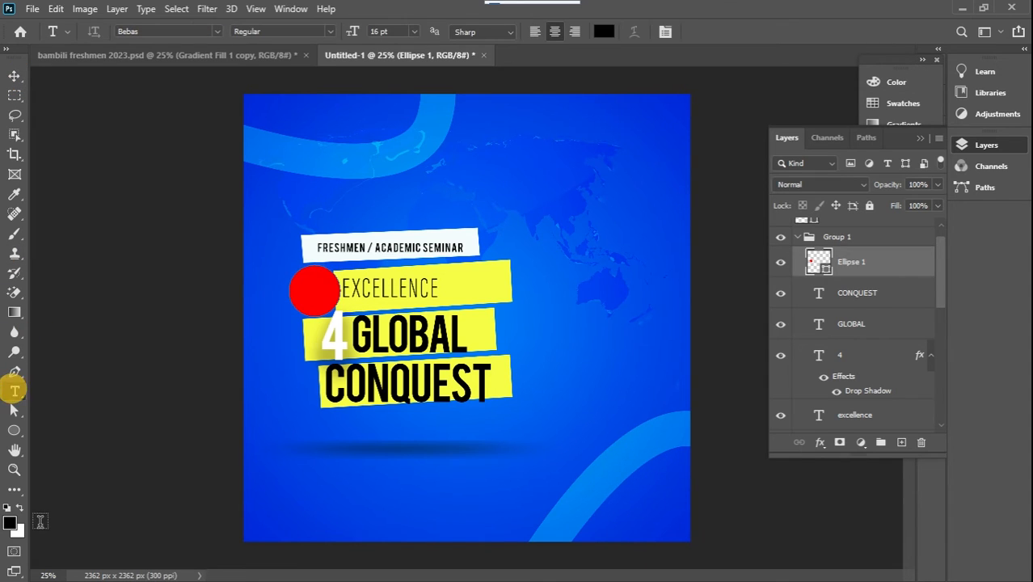
{"action": "left_click", "coordinate": [531, 233]}
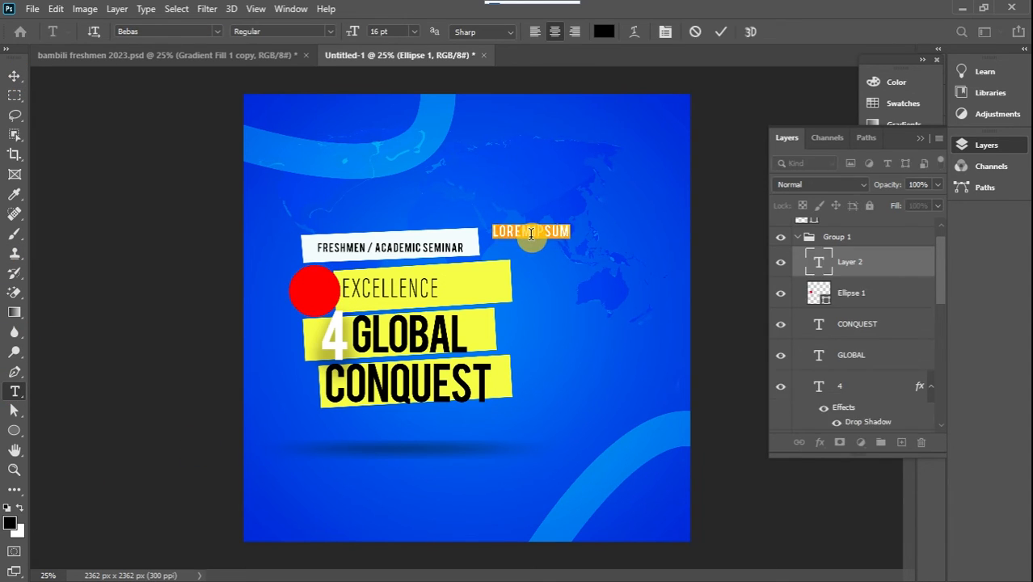
{"action": "left_click", "coordinate": [16, 75]}
{"action": "left_click_drag", "start_coordinate": [536, 230], "coordinate": [315, 291]}
{"action": "scroll", "coordinate": [816, 239], "scroll_direction": "down", "scroll_amount": 1}
{"action": "double_click", "coordinate": [818, 234]}
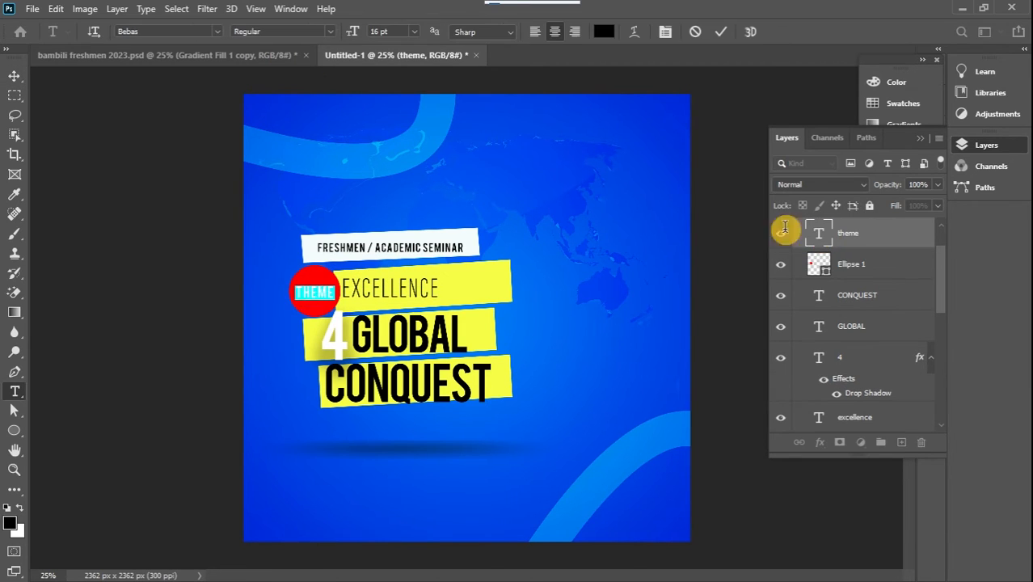
{"action": "left_click", "coordinate": [20, 509]}
{"action": "left_click", "coordinate": [13, 93]}
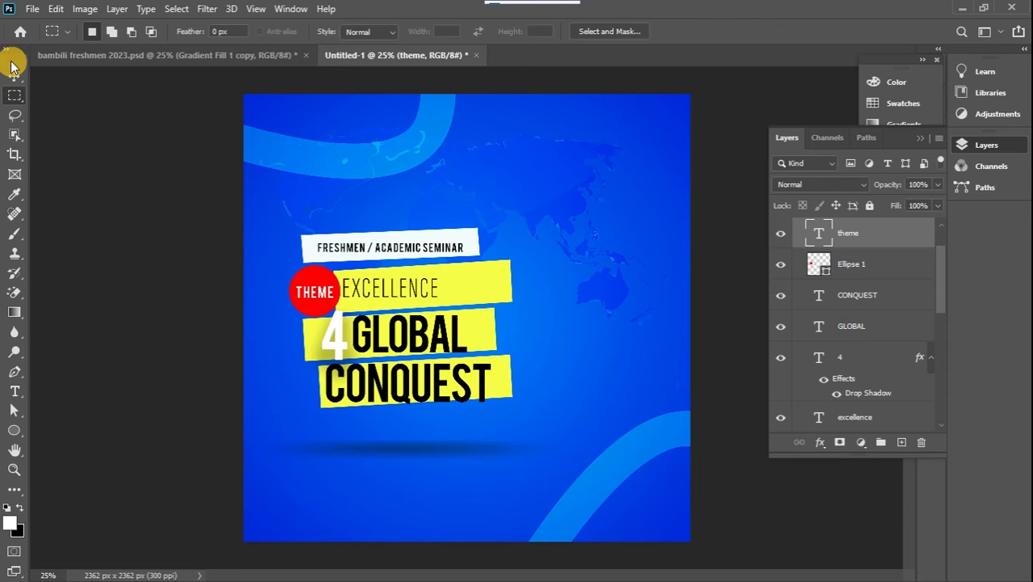
{"action": "left_click", "coordinate": [14, 77]}
Give the Ellipse 1 layer a black drop shadow with 26% opacity, 24 px distance, 34% spread and 9 px size
{"action": "double_click", "coordinate": [906, 269]}
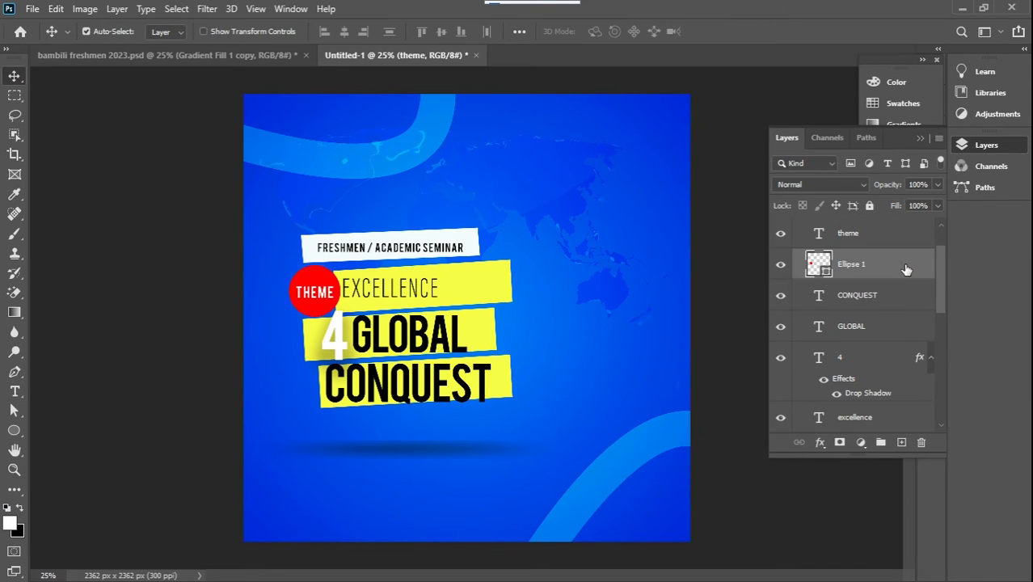
{"action": "left_click_drag", "start_coordinate": [638, 130], "coordinate": [798, 116]}
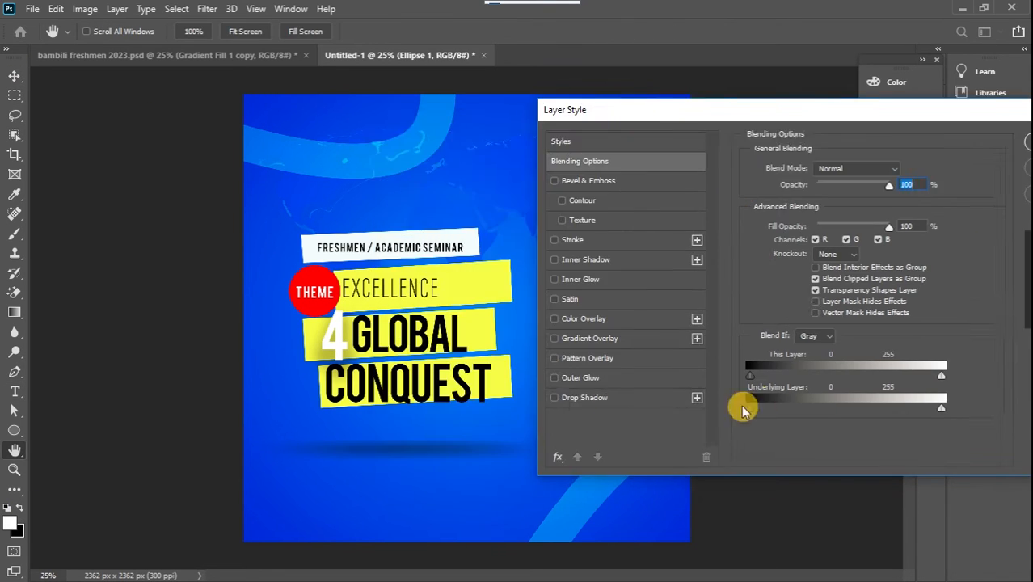
{"action": "left_click", "coordinate": [681, 400]}
{"action": "left_click_drag", "start_coordinate": [812, 251], "coordinate": [825, 251]}
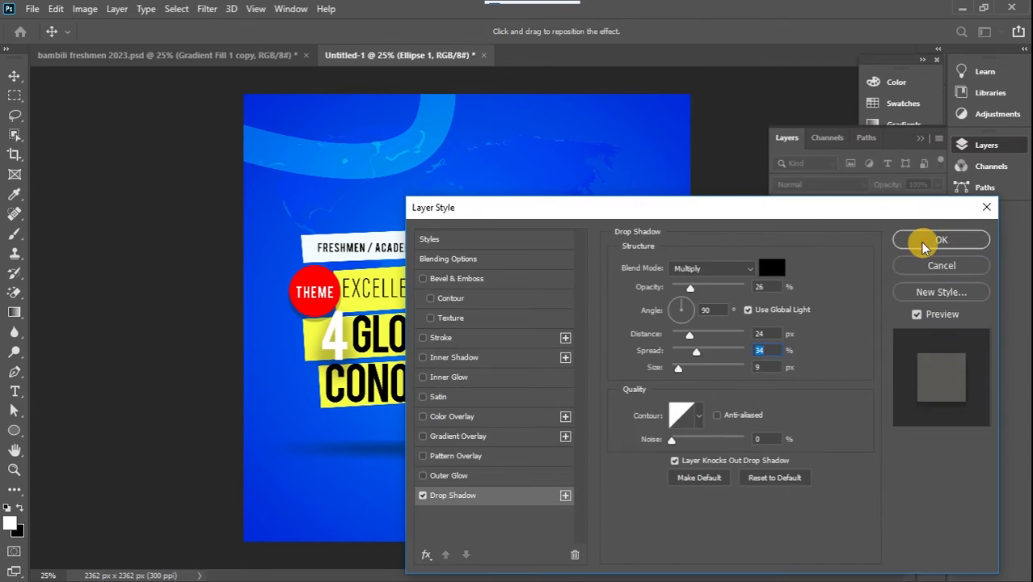
{"action": "left_click", "coordinate": [923, 241]}
Add the two-line white text DANIEL 6:3-5 / MARK 7: 37A and place it beside the GLOBAL band
{"action": "key", "text": "t"}
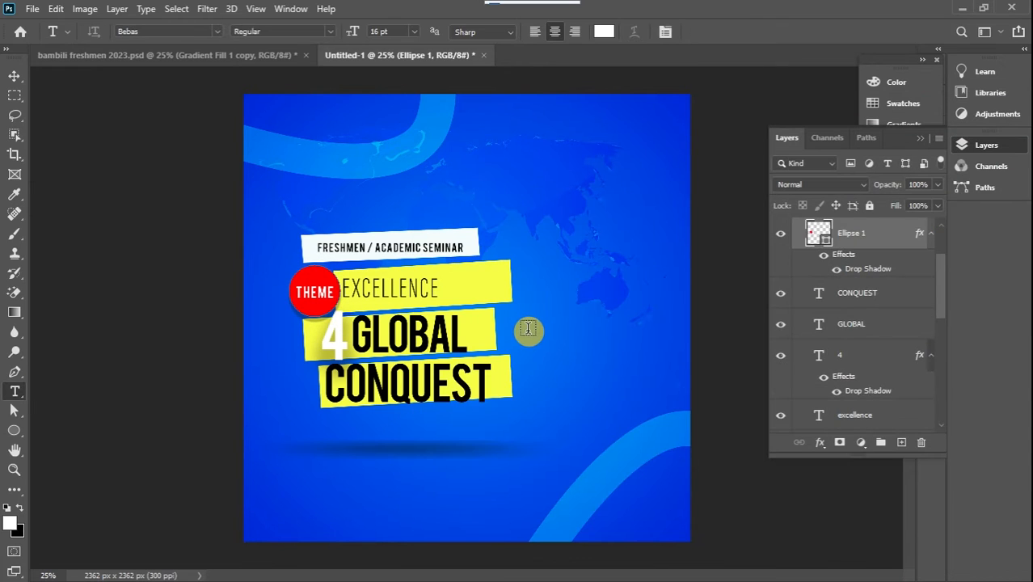
{"action": "left_click", "coordinate": [528, 327]}
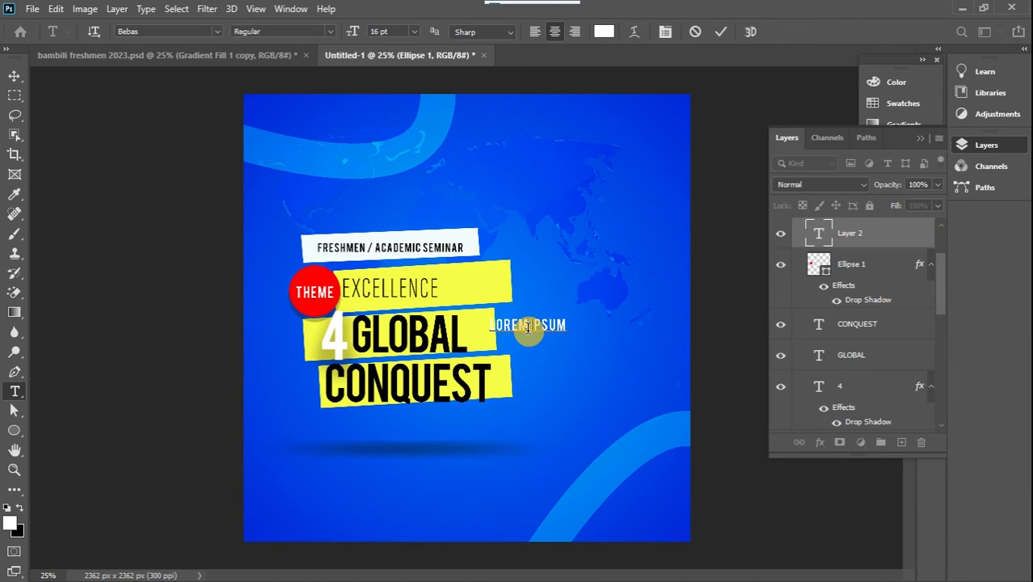
{"action": "key", "text": "BackSpace"}
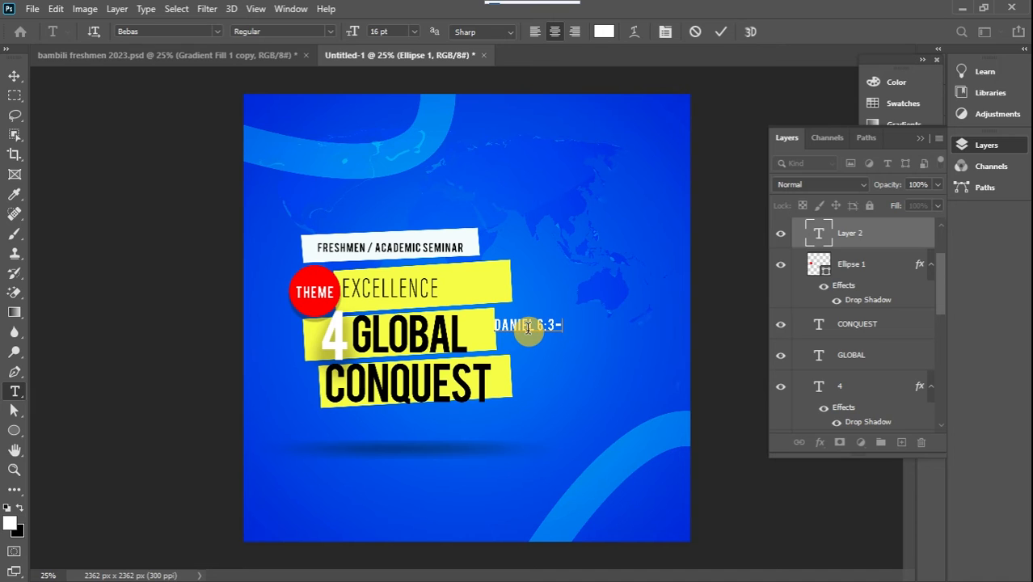
{"action": "left_click", "coordinate": [566, 324]}
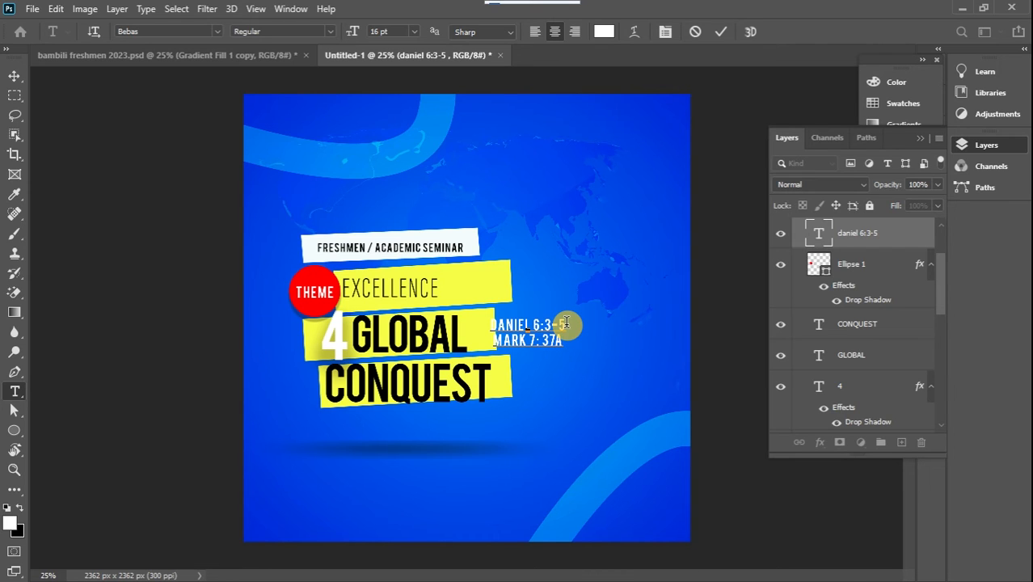
{"action": "left_click", "coordinate": [14, 76]}
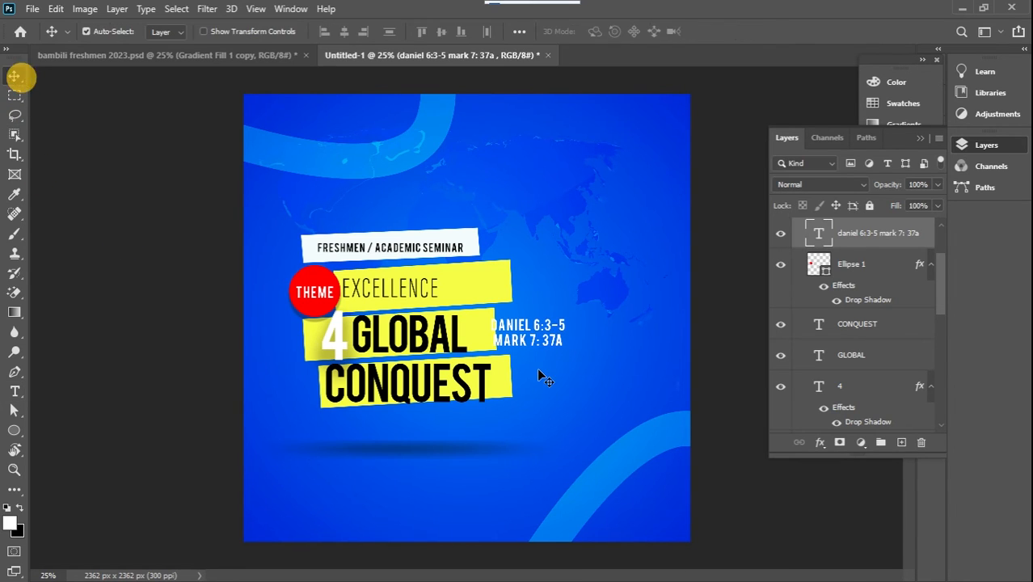
{"action": "left_click_drag", "start_coordinate": [535, 338], "coordinate": [566, 339]}
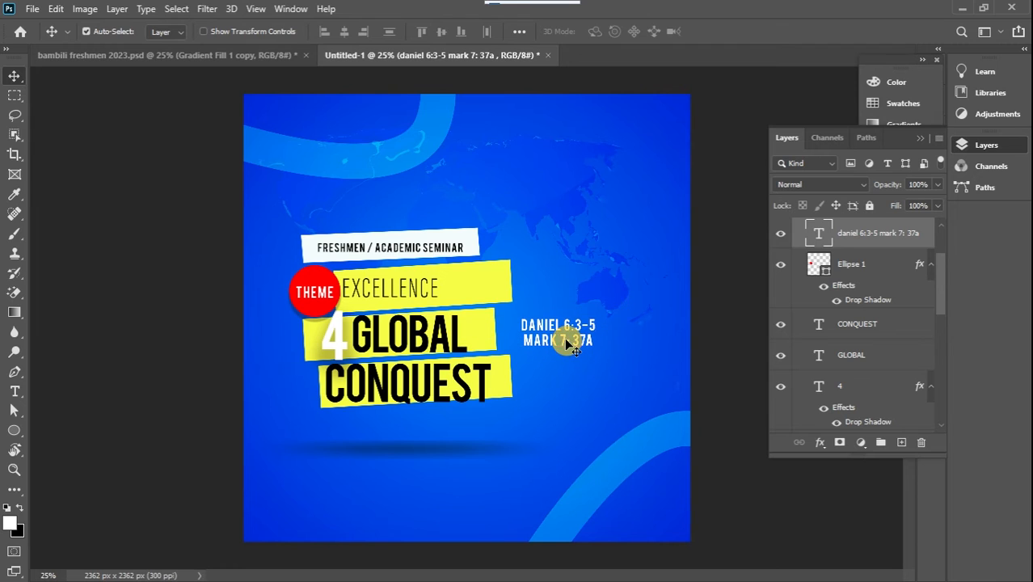
Change the font of the Bible references to Atma Regular
{"action": "double_click", "coordinate": [819, 233]}
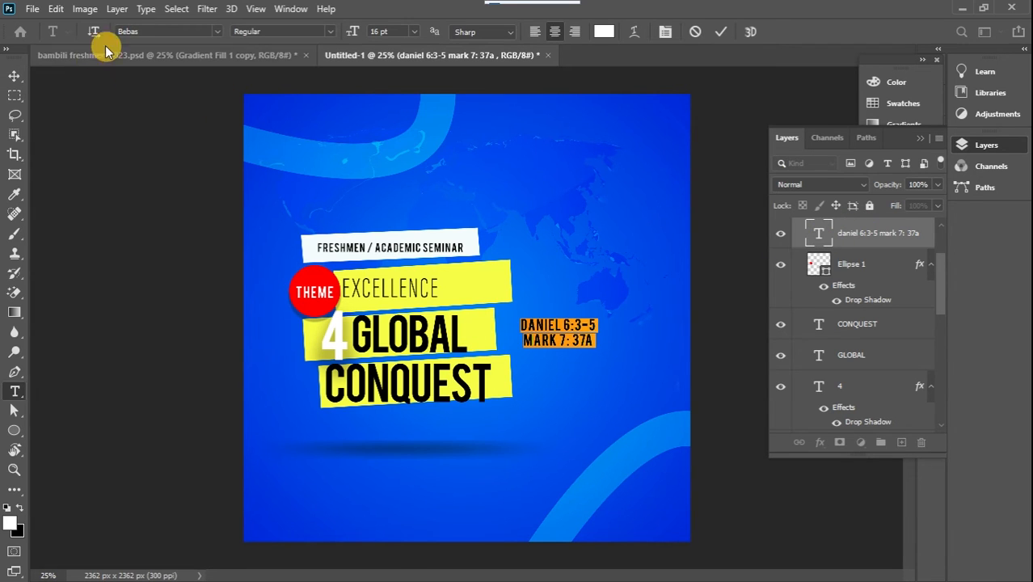
{"action": "left_click", "coordinate": [175, 30]}
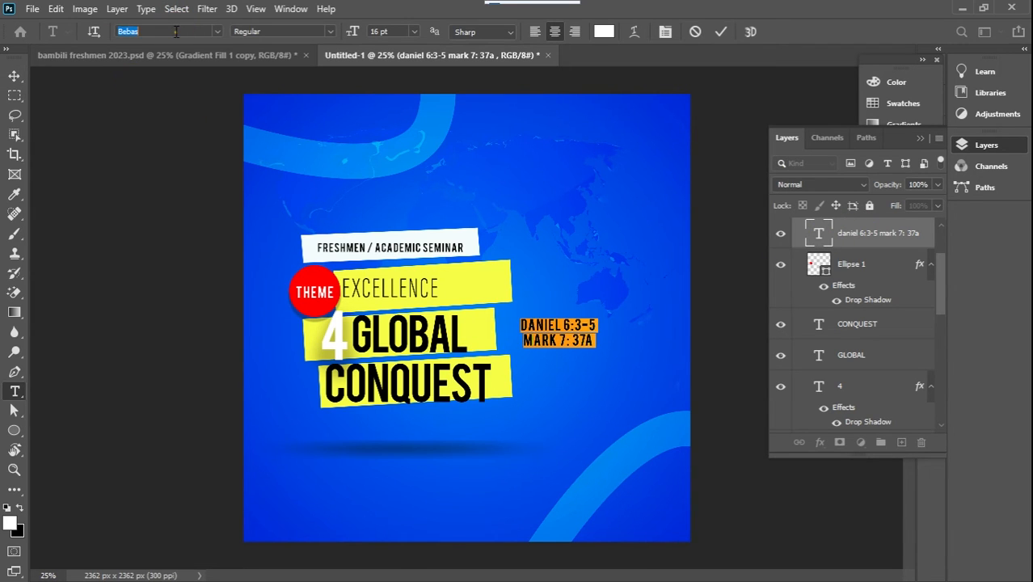
{"action": "type", "text": "atma"}
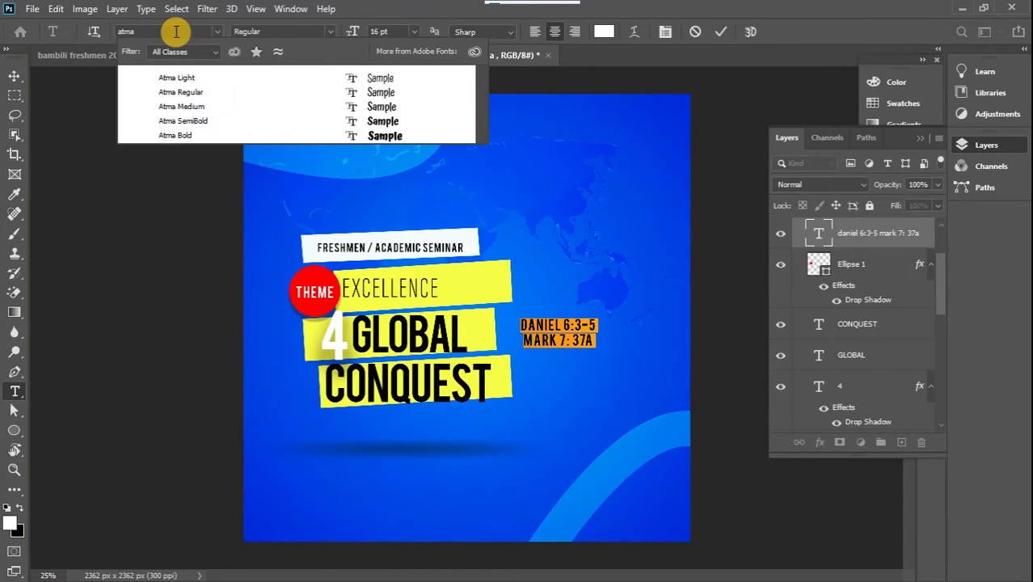
{"action": "left_click", "coordinate": [201, 95]}
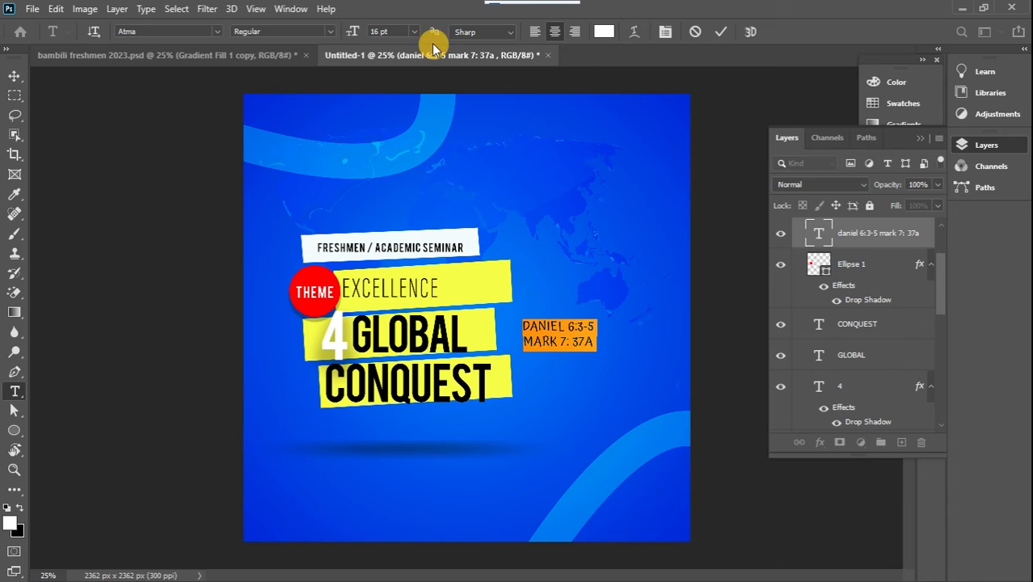
Turn off All Caps for the Bible references and capitalize only the initials of Daniel and Mark
{"action": "left_click", "coordinate": [291, 9]}
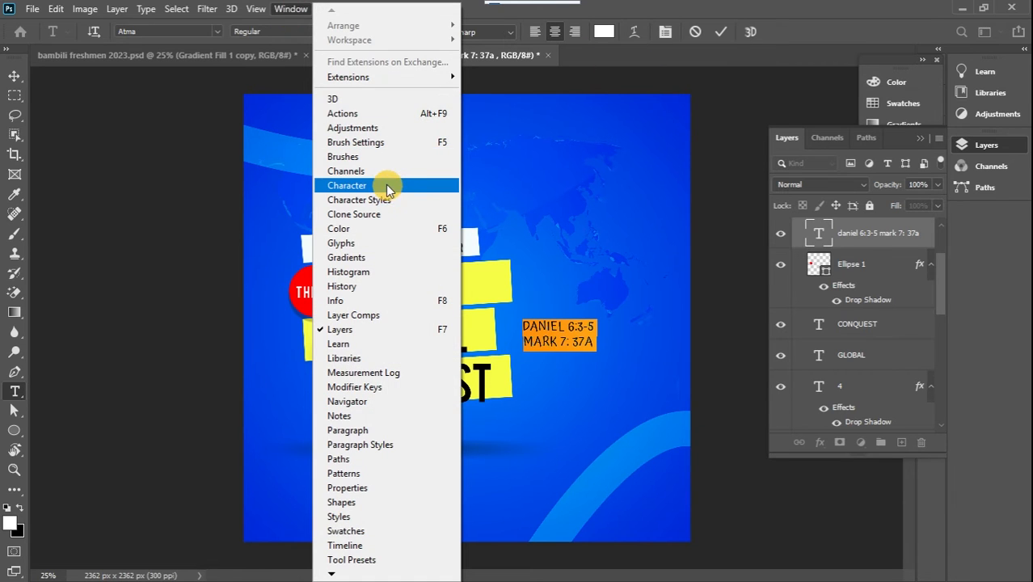
{"action": "left_click", "coordinate": [388, 188]}
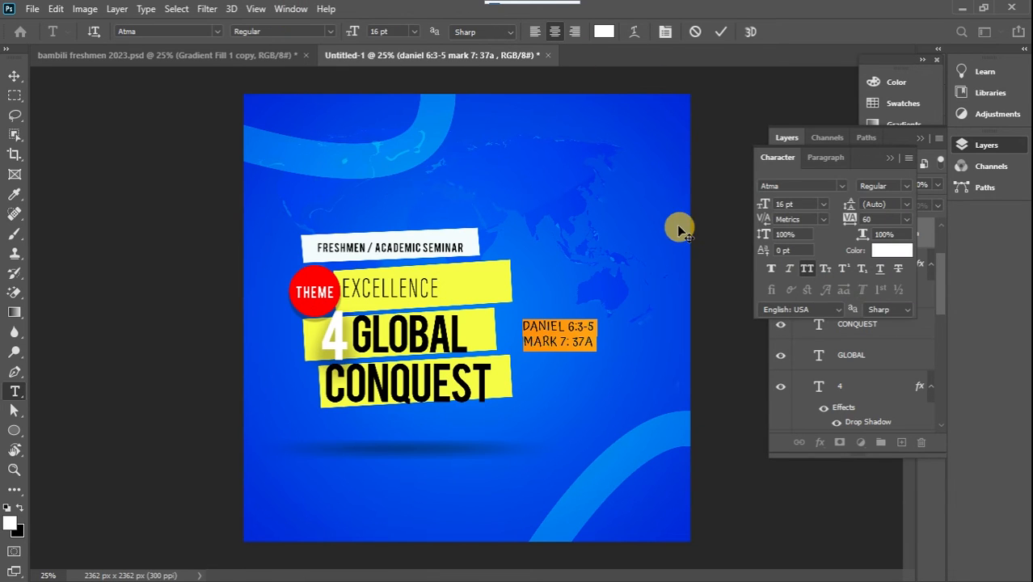
{"action": "left_click", "coordinate": [806, 270]}
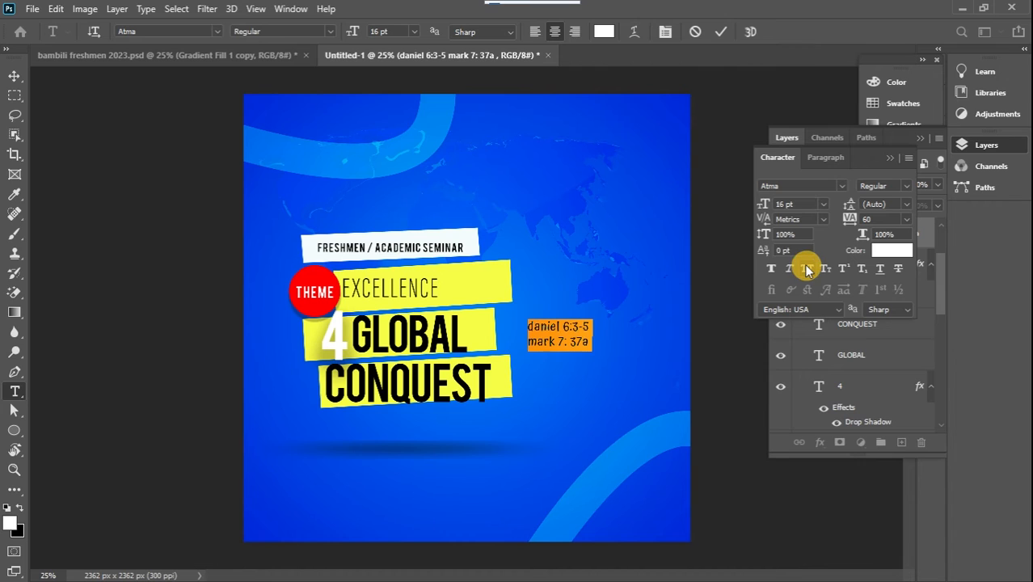
{"action": "left_click", "coordinate": [533, 326]}
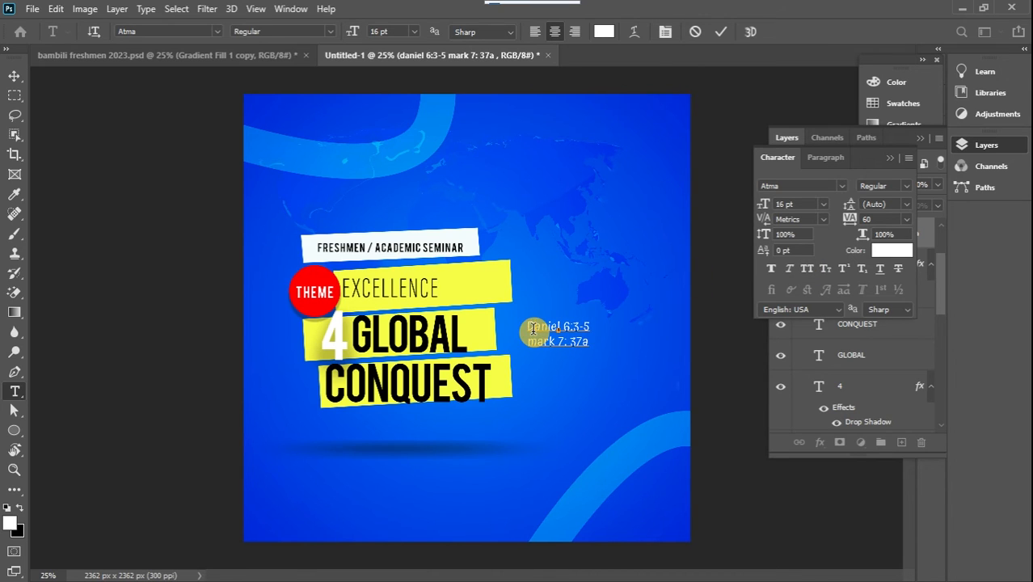
{"action": "left_click", "coordinate": [538, 346]}
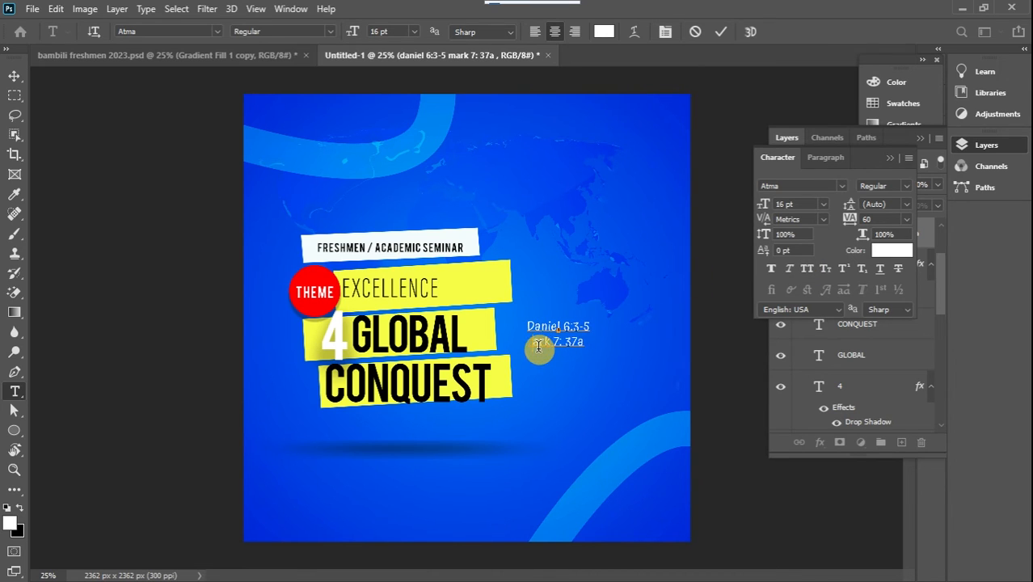
{"action": "left_click", "coordinate": [282, 263]}
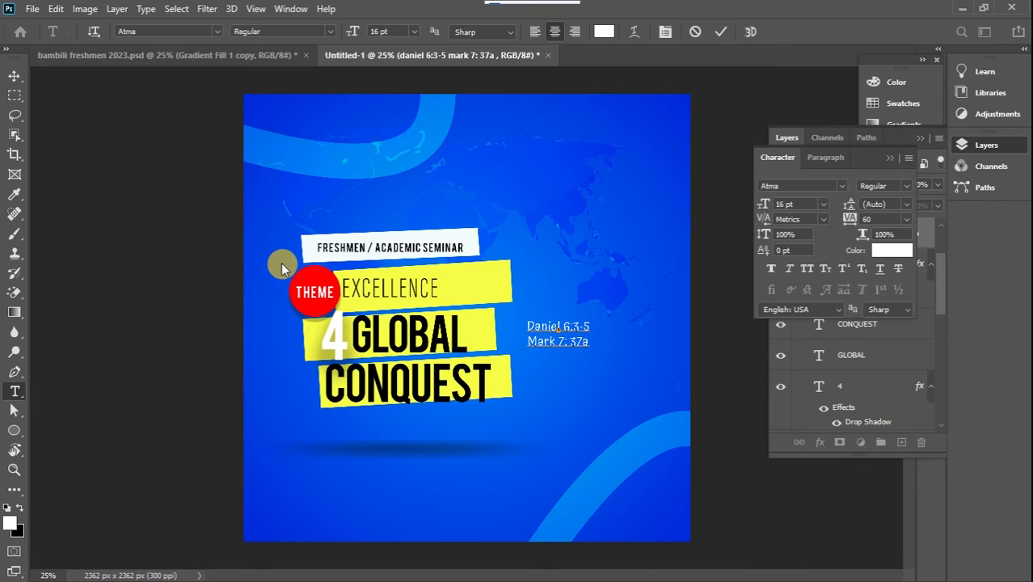
Add the text NOV 5th with 3pm on a second line below the Bible references, making only the "th" superscript
{"action": "left_click", "coordinate": [560, 385]}
{"action": "key", "text": "BackSpace"}
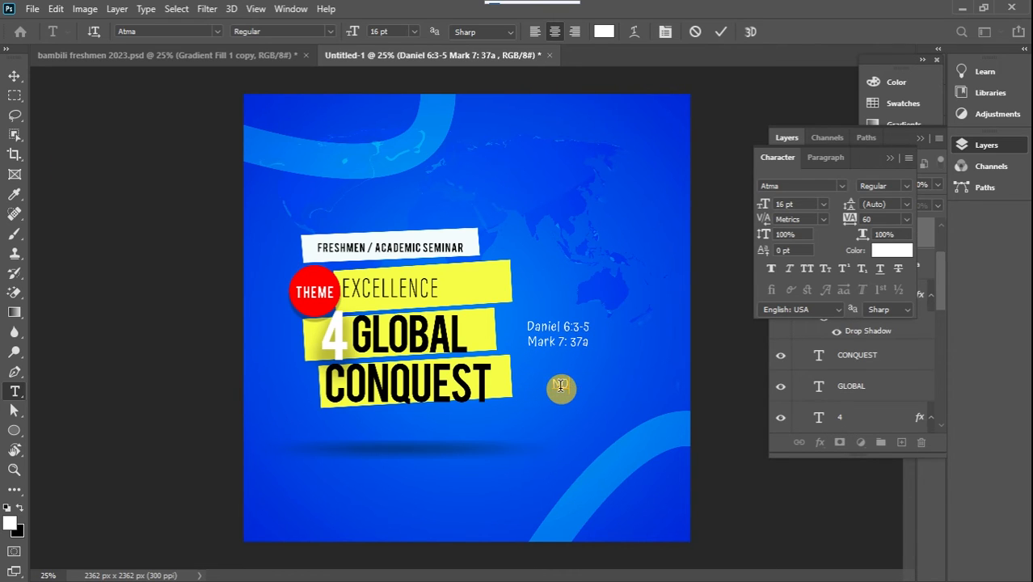
{"action": "type", "text": "NOV 5th"}
{"action": "left_click", "coordinate": [581, 385]}
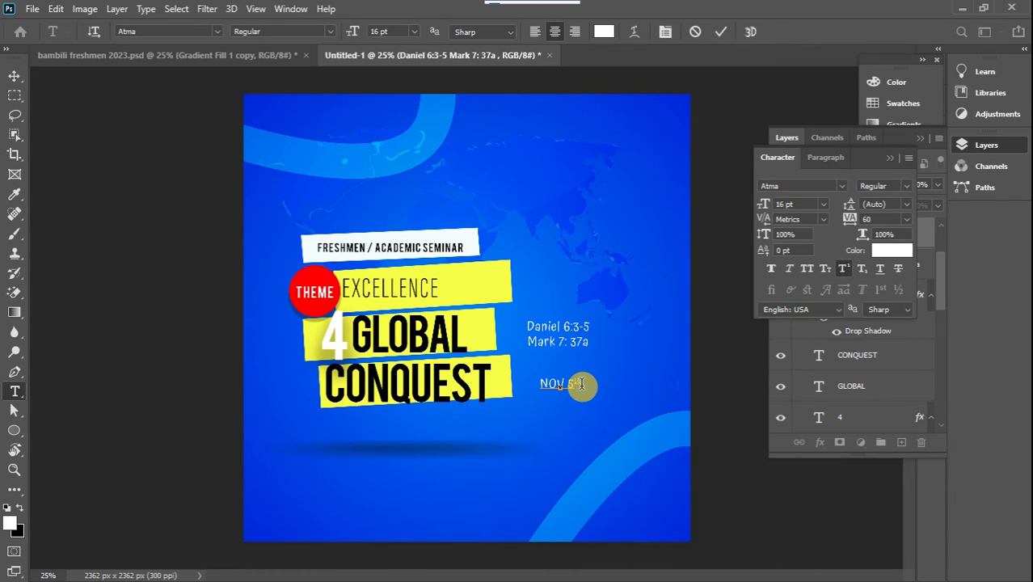
{"action": "left_click", "coordinate": [843, 269]}
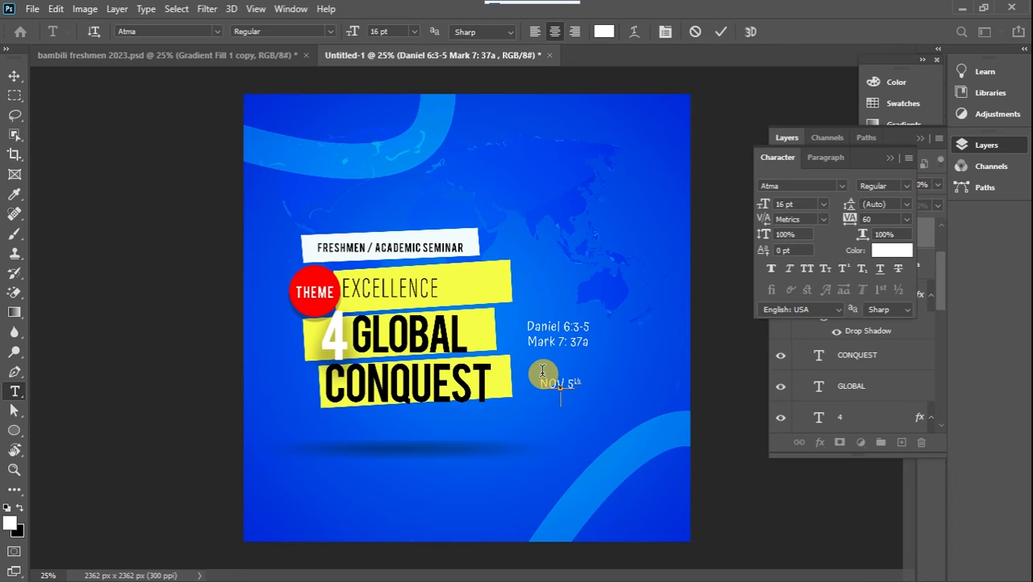
Left-align the date and time text, set it to Atma Bold and place it directly beneath the Bible references
{"action": "key", "text": "ctrl+a"}
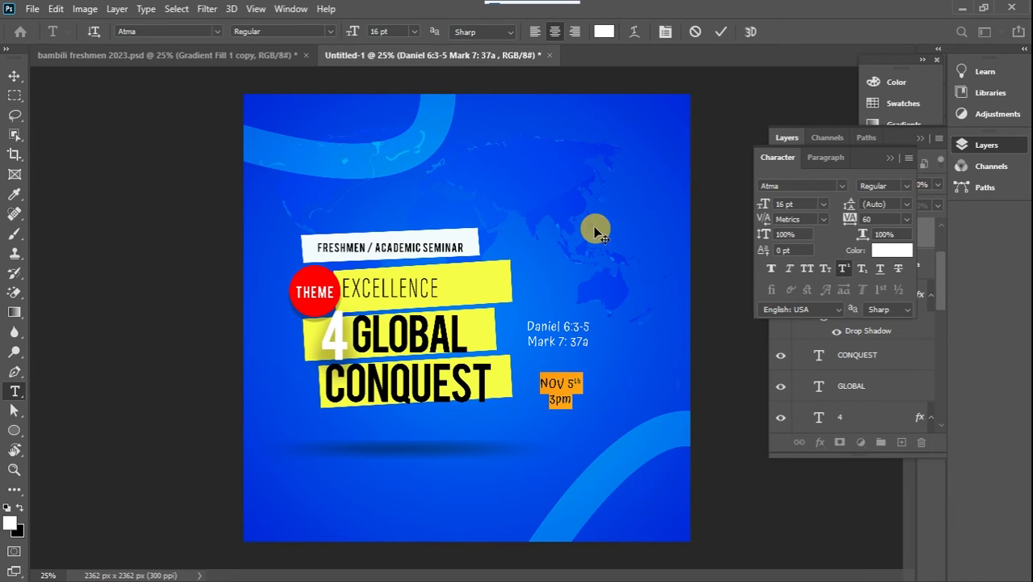
{"action": "left_click", "coordinate": [536, 31]}
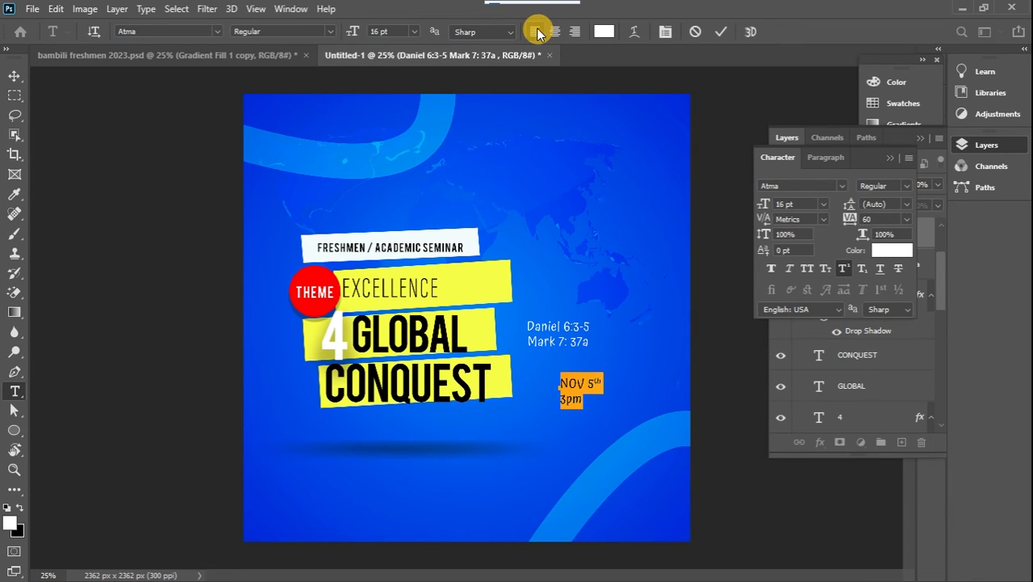
{"action": "left_click", "coordinate": [329, 31]}
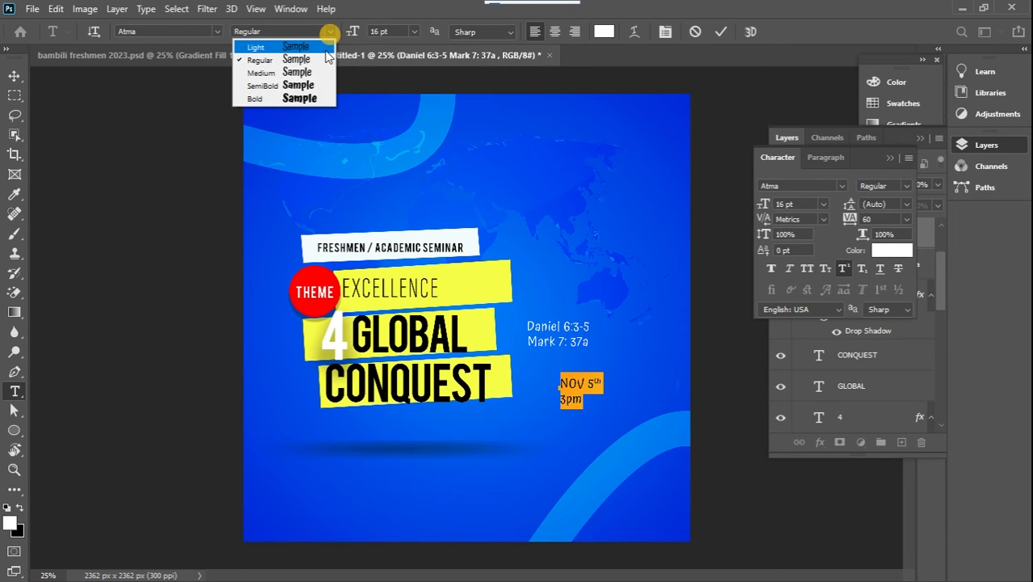
{"action": "left_click", "coordinate": [306, 100]}
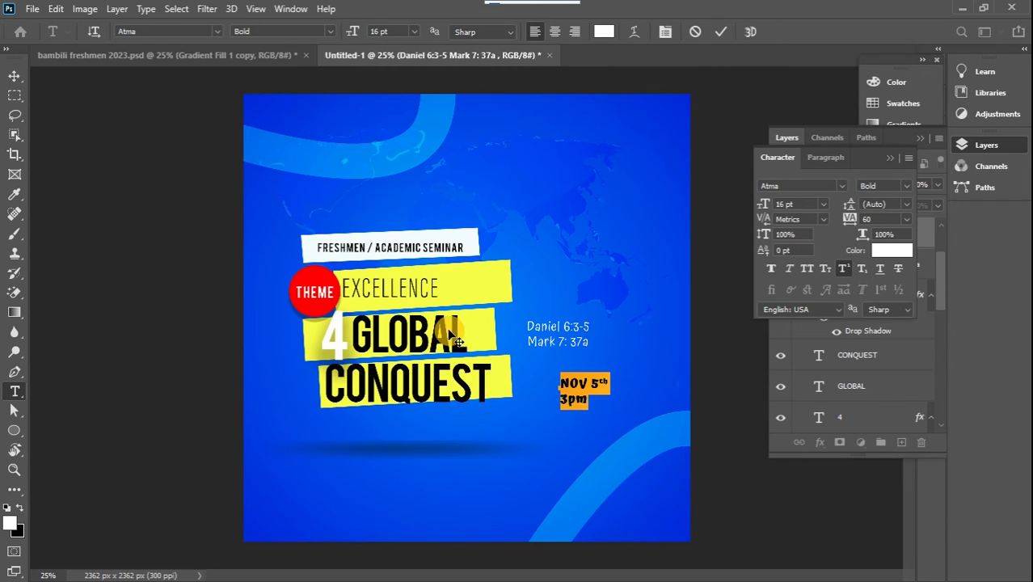
{"action": "left_click", "coordinate": [15, 77]}
{"action": "left_click_drag", "start_coordinate": [580, 386], "coordinate": [551, 365]}
Color the NOV 5th 3pm text dark blue, sampled from the shadow below the headline
{"action": "left_click_drag", "start_coordinate": [864, 157], "coordinate": [765, 123]}
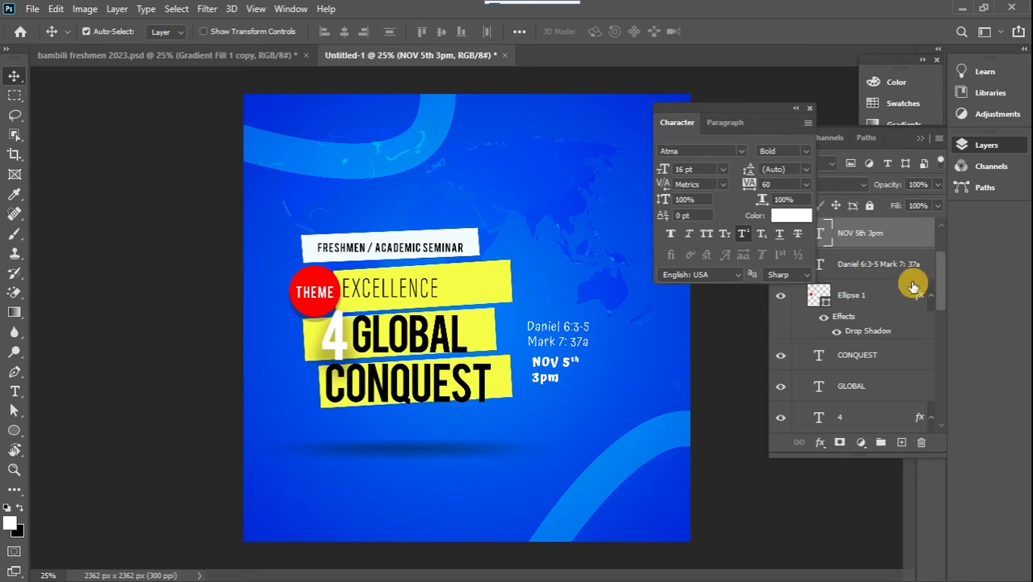
{"action": "double_click", "coordinate": [818, 233]}
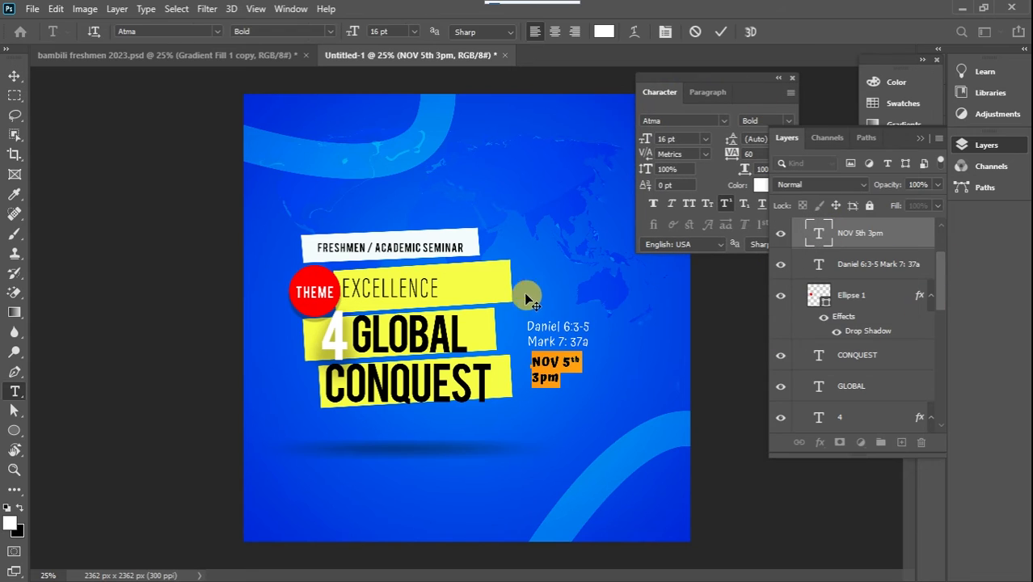
{"action": "left_click", "coordinate": [14, 519]}
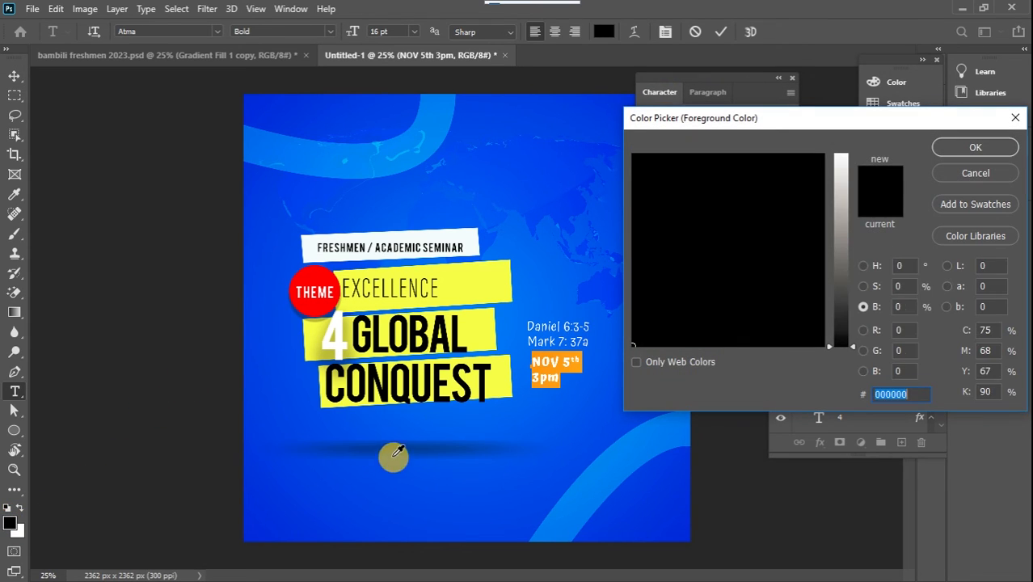
{"action": "left_click", "coordinate": [393, 455]}
{"action": "key", "text": "Return"}
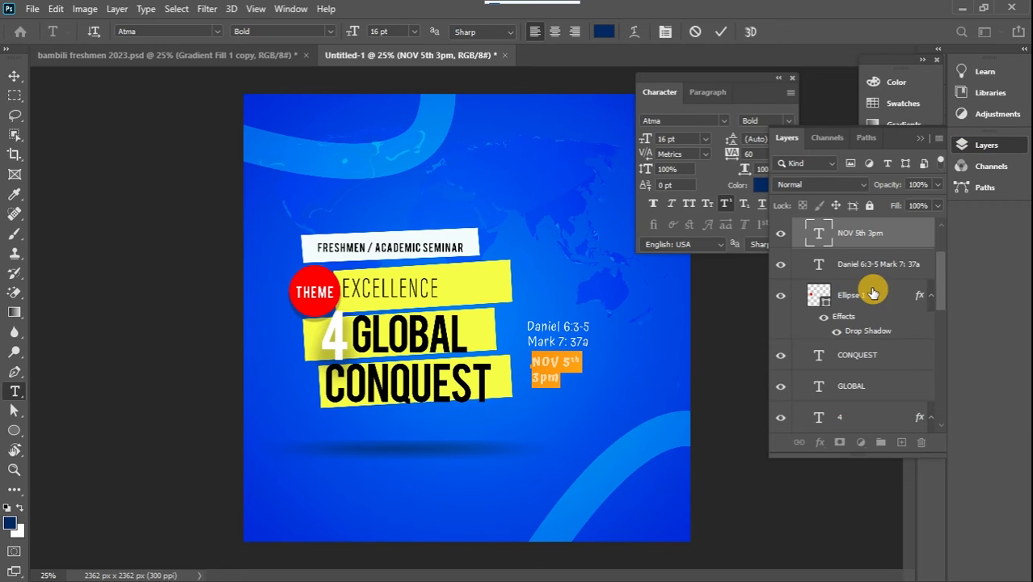
Give the NOV 5th 3pm layer a white outside stroke of 21 px at 100% opacity
{"action": "left_click", "coordinate": [917, 238]}
{"action": "double_click", "coordinate": [917, 238]}
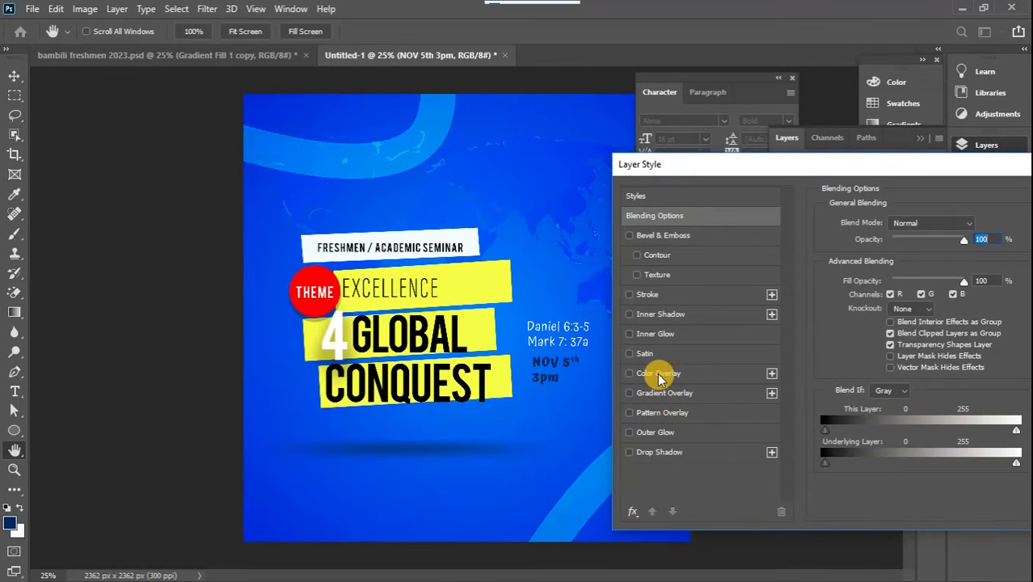
{"action": "left_click", "coordinate": [629, 294]}
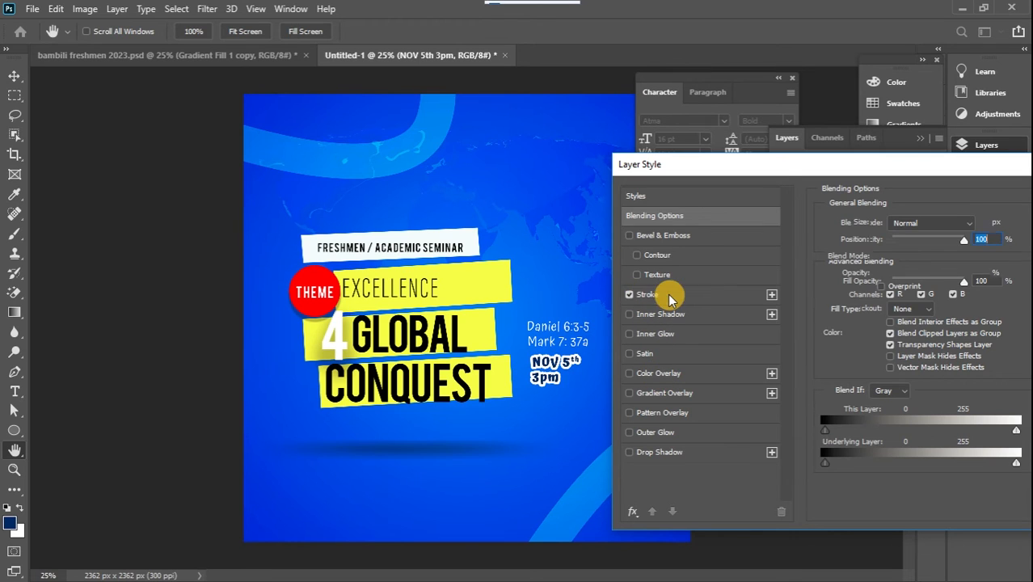
{"action": "left_click", "coordinate": [668, 294]}
{"action": "left_click_drag", "start_coordinate": [889, 224], "coordinate": [892, 226]}
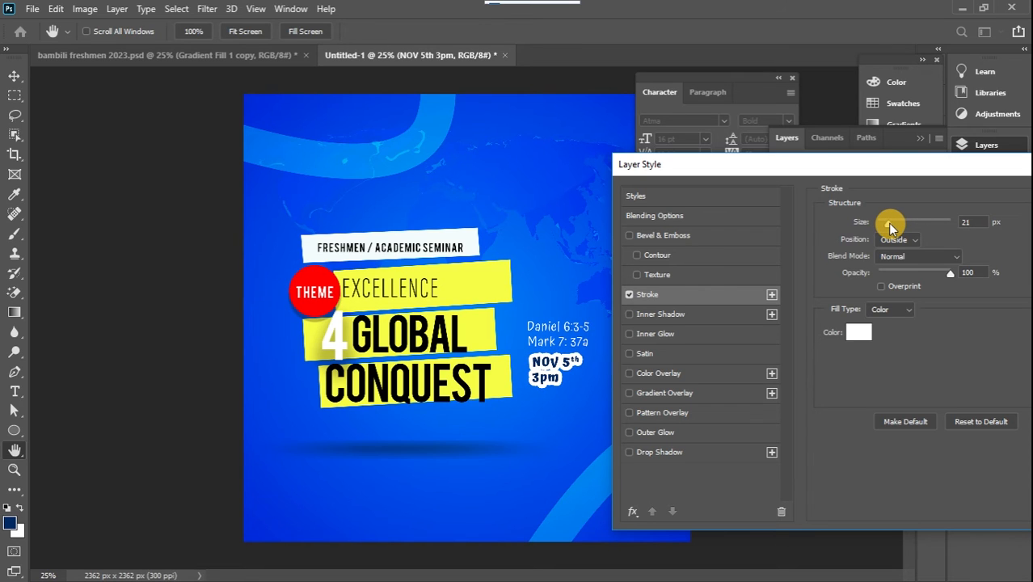
{"action": "left_click_drag", "start_coordinate": [949, 158], "coordinate": [730, 166]}
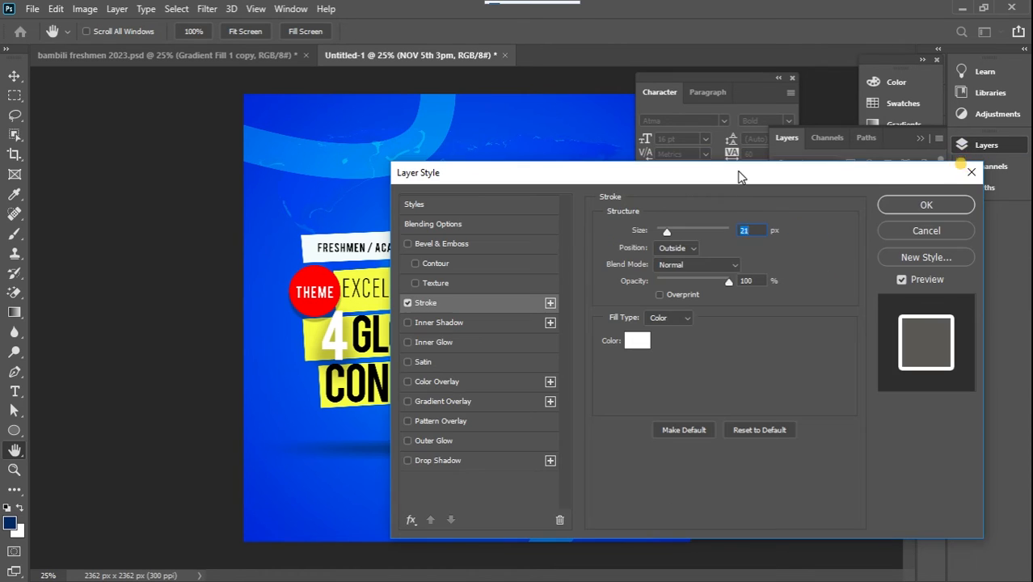
{"action": "left_click", "coordinate": [902, 206]}
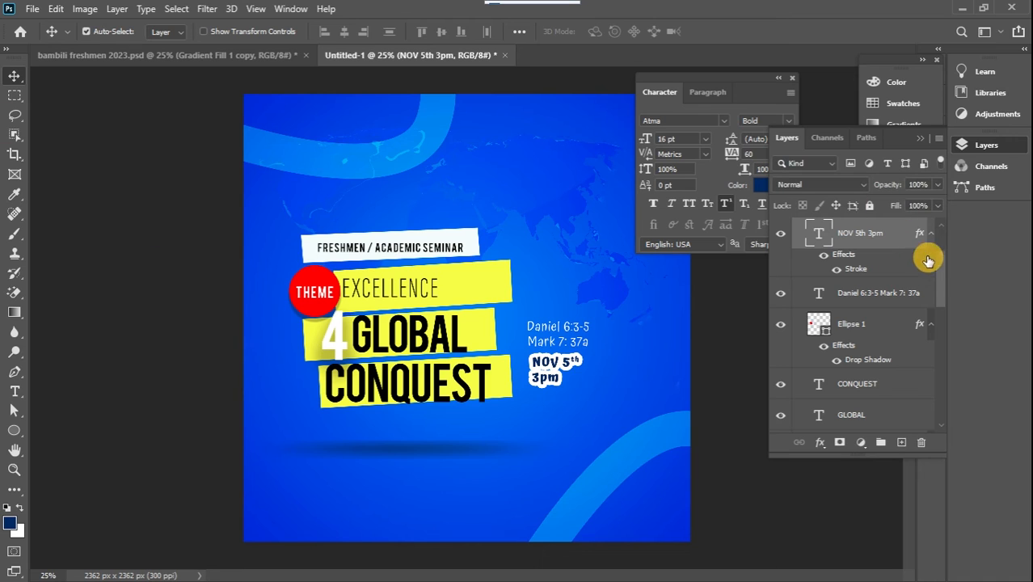
Group the NOV 5th 3pm and Daniel 6:3-5 Mark 7: 37a text layers together inside Group 1
{"action": "left_click_drag", "start_coordinate": [941, 283], "coordinate": [940, 261]}
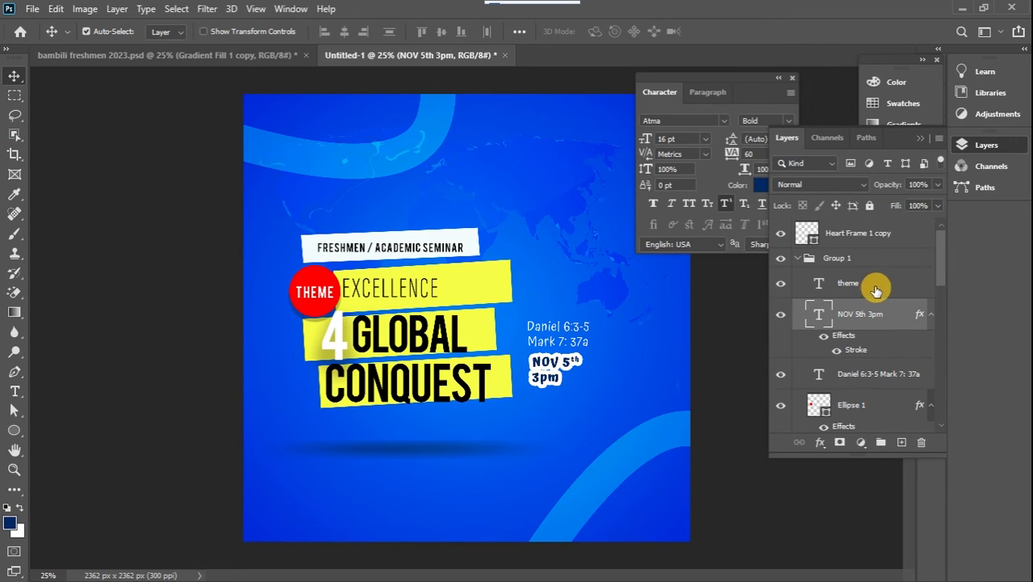
{"action": "left_click", "coordinate": [889, 371], "text": "shift"}
{"action": "left_click", "coordinate": [880, 442]}
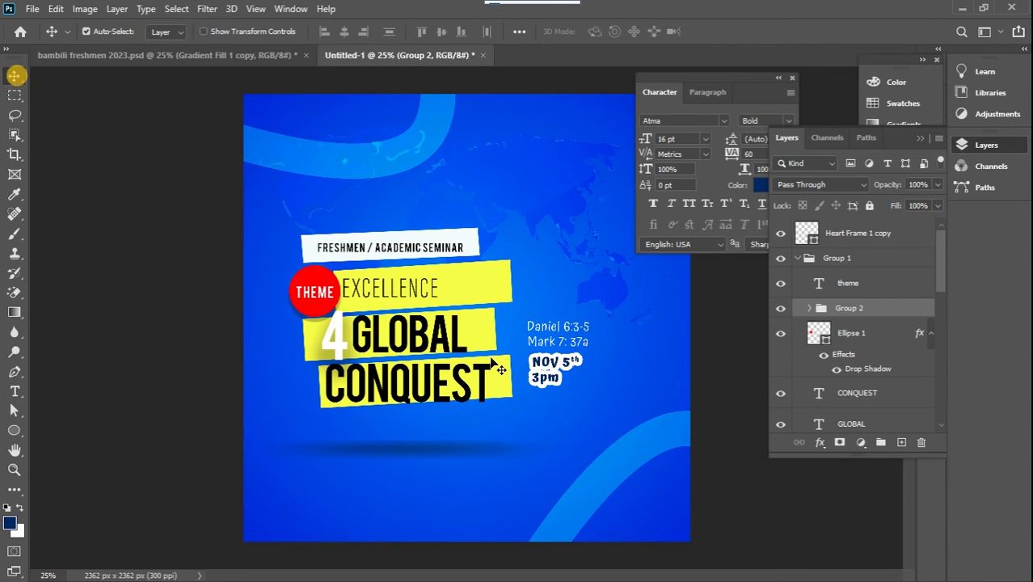
Move Group 2, containing the Bible references and date text, up beside the EXCELLENCE and GLOBAL lines
{"action": "left_click", "coordinate": [564, 327]}
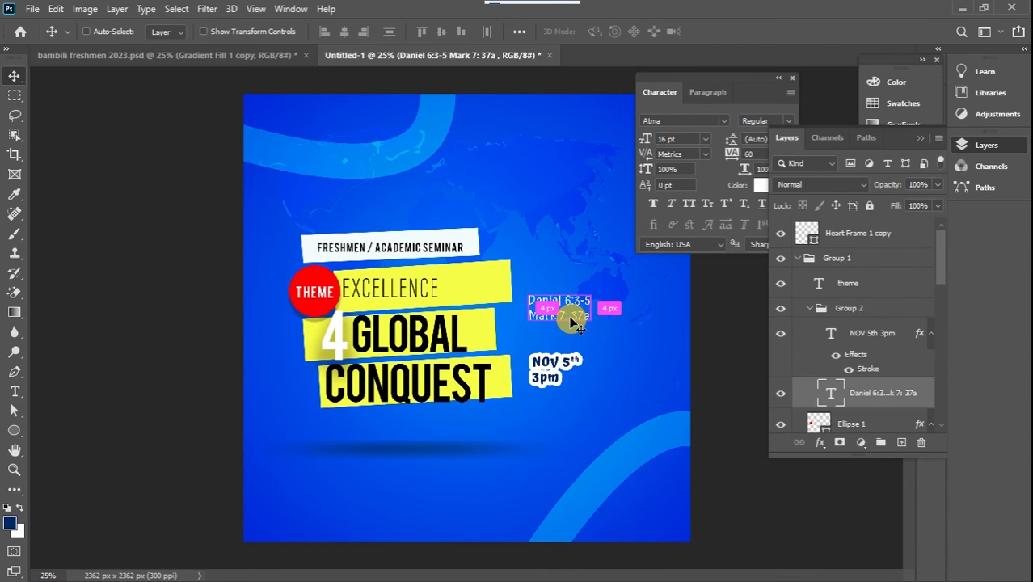
{"action": "left_click", "coordinate": [816, 311]}
{"action": "left_click", "coordinate": [812, 310]}
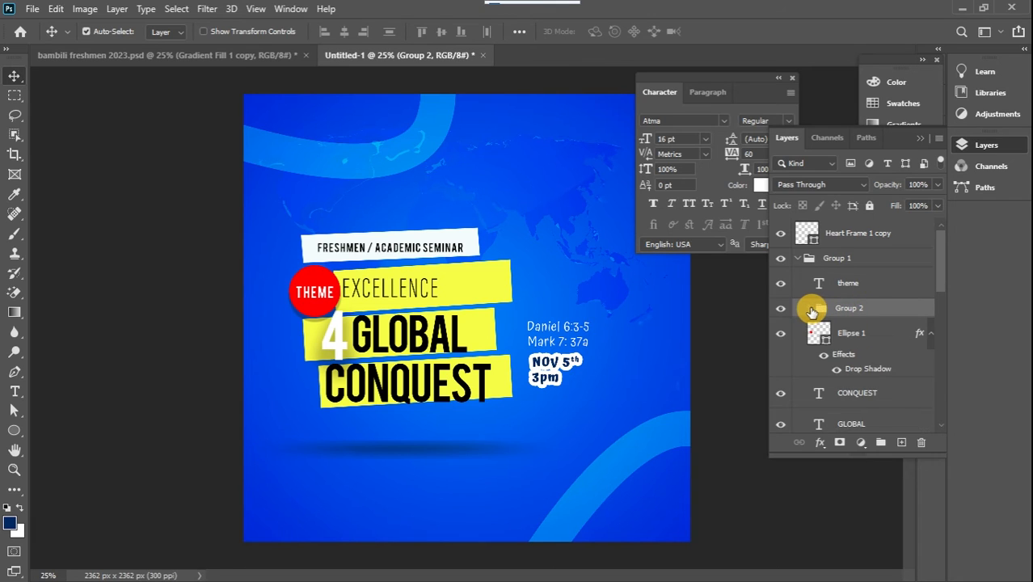
{"action": "key", "text": "ctrl+t"}
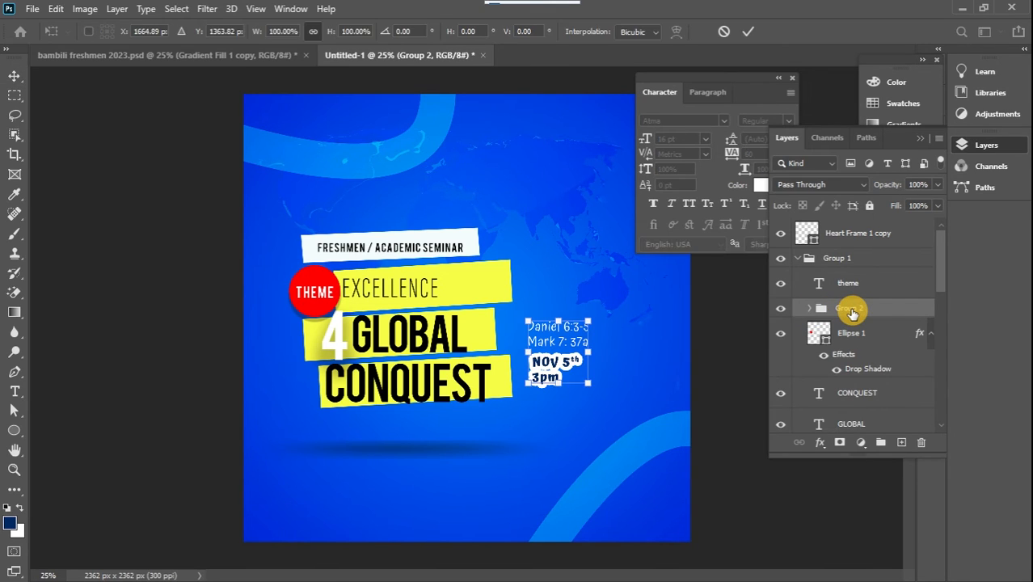
{"action": "left_click_drag", "start_coordinate": [556, 339], "coordinate": [559, 302]}
{"action": "key", "text": "Return"}
Add the contact phone number as a new white text layer and place it directly beneath the date and time
{"action": "key", "text": "t"}
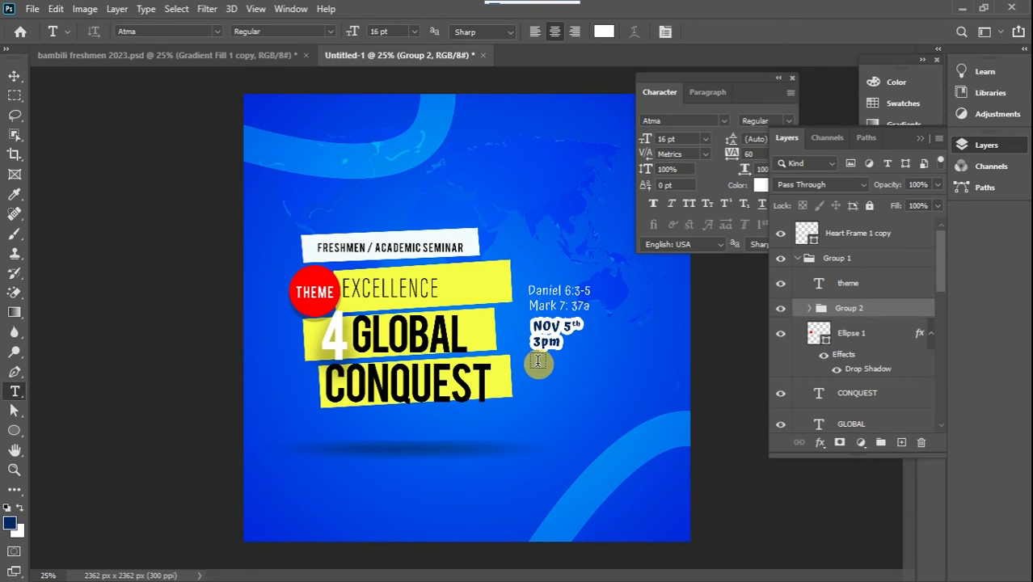
{"action": "left_click", "coordinate": [540, 371]}
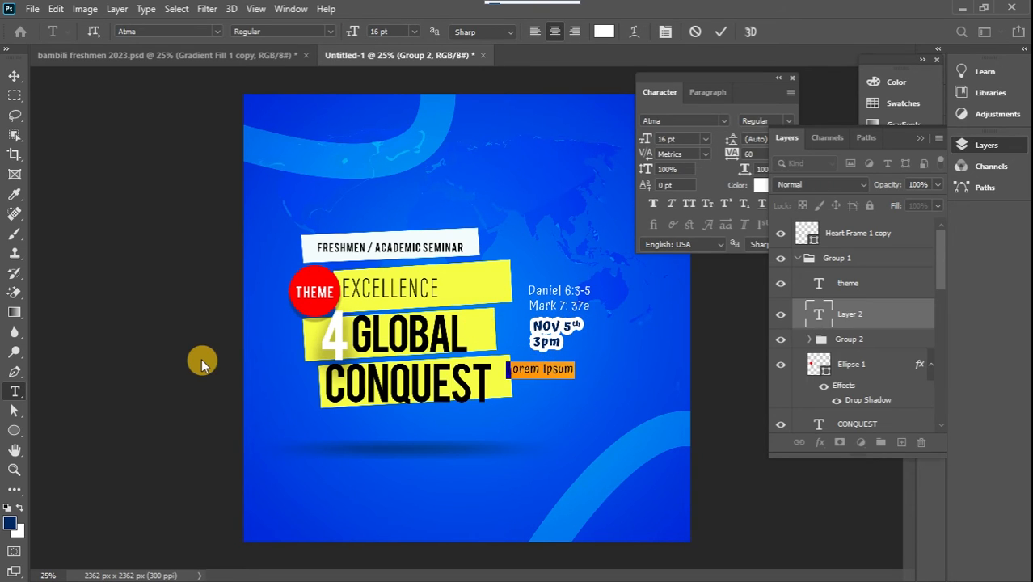
{"action": "key", "text": "ctrl+v"}
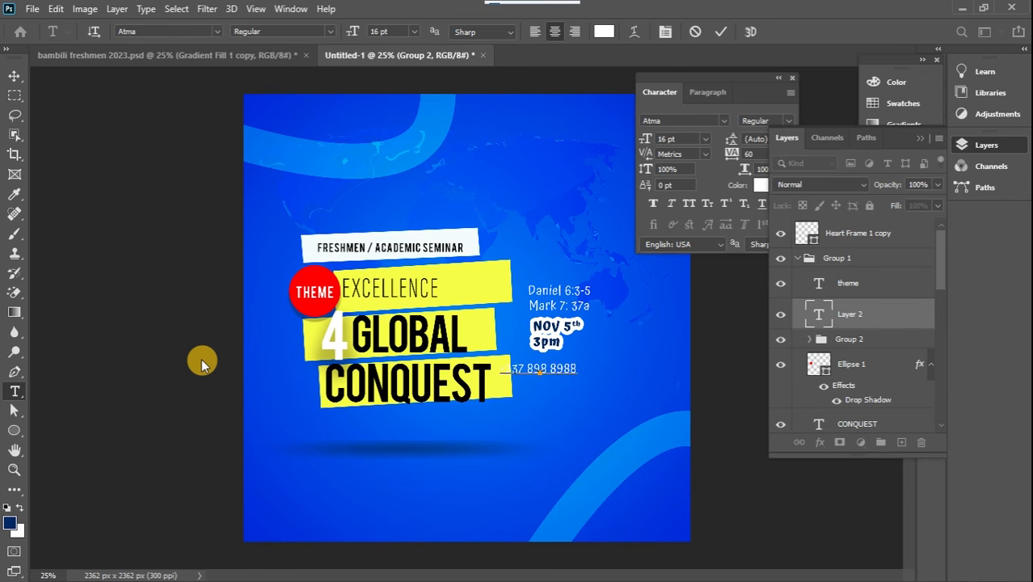
{"action": "key", "text": "ctrl+Return"}
{"action": "key", "text": "v"}
{"action": "left_click_drag", "start_coordinate": [564, 370], "coordinate": [599, 367]}
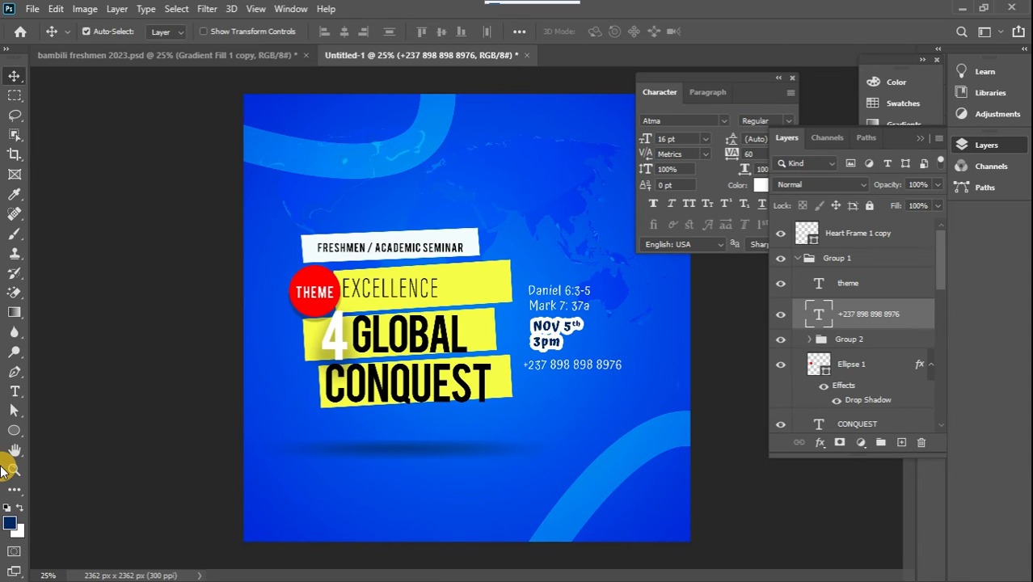
Add a text layer reading AGRIC SCHOOL HALL BAMBILI and place it below the phone number
{"action": "left_click", "coordinate": [14, 392]}
{"action": "left_click", "coordinate": [527, 208]}
{"action": "left_click", "coordinate": [592, 212]}
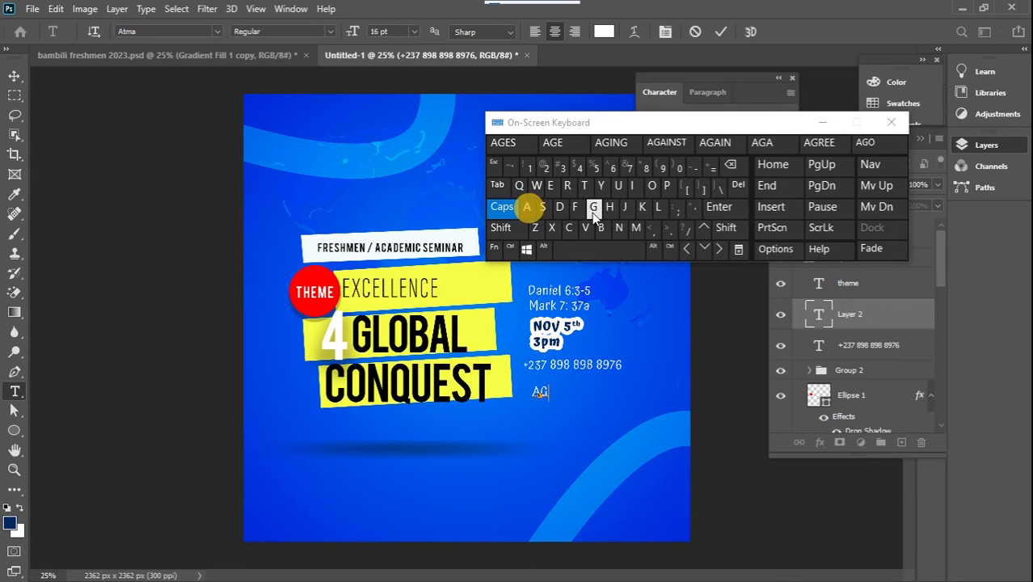
{"action": "type", "text": "RIC SCHOOL HALL BAMBILI"}
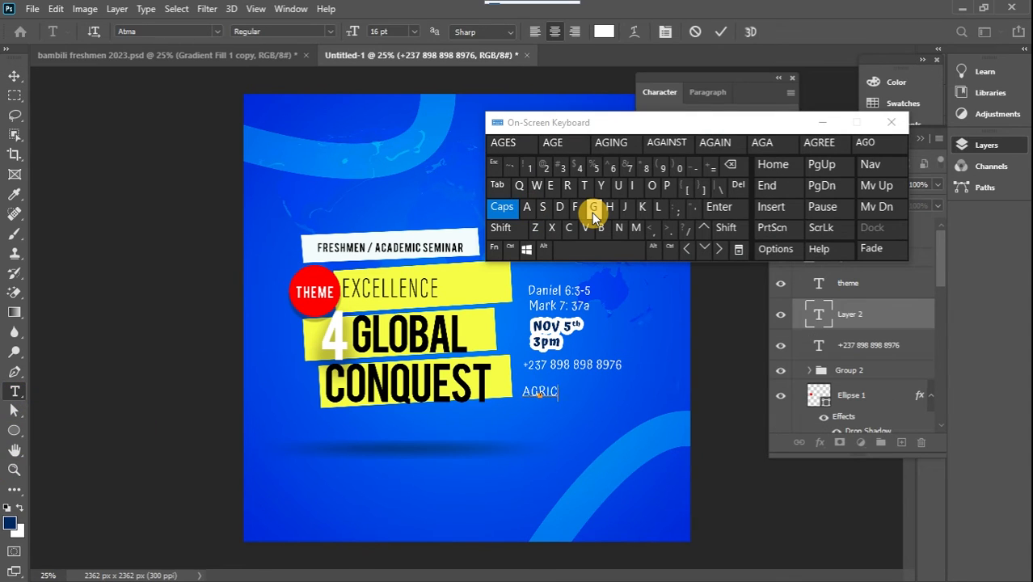
{"action": "left_click", "coordinate": [824, 123]}
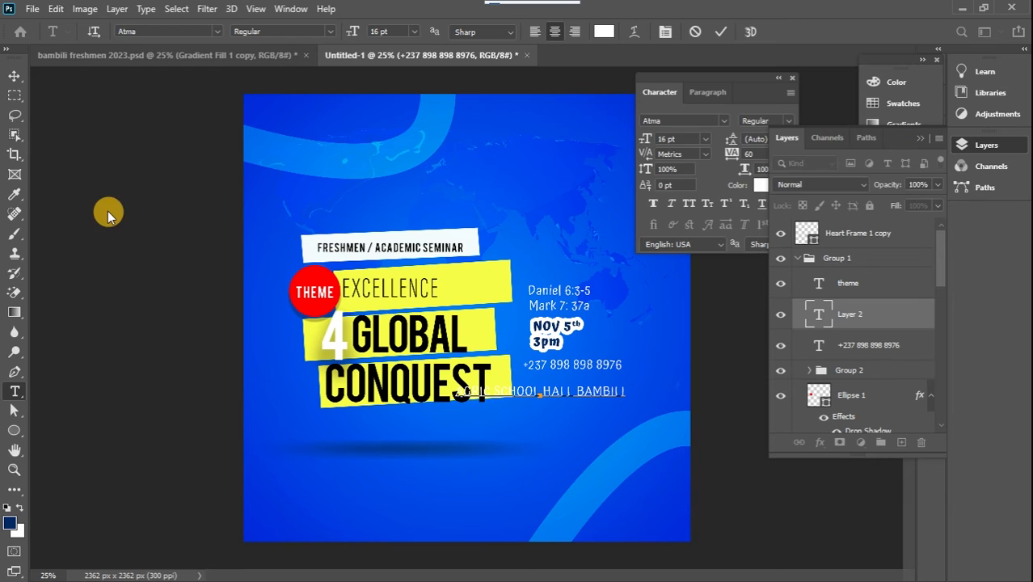
{"action": "left_click", "coordinate": [15, 76]}
{"action": "left_click_drag", "start_coordinate": [566, 389], "coordinate": [634, 381]}
Break the venue text before BAMBILI, left-align both lines and line them up under the phone number
{"action": "left_click", "coordinate": [15, 391]}
{"action": "left_click", "coordinate": [643, 387]}
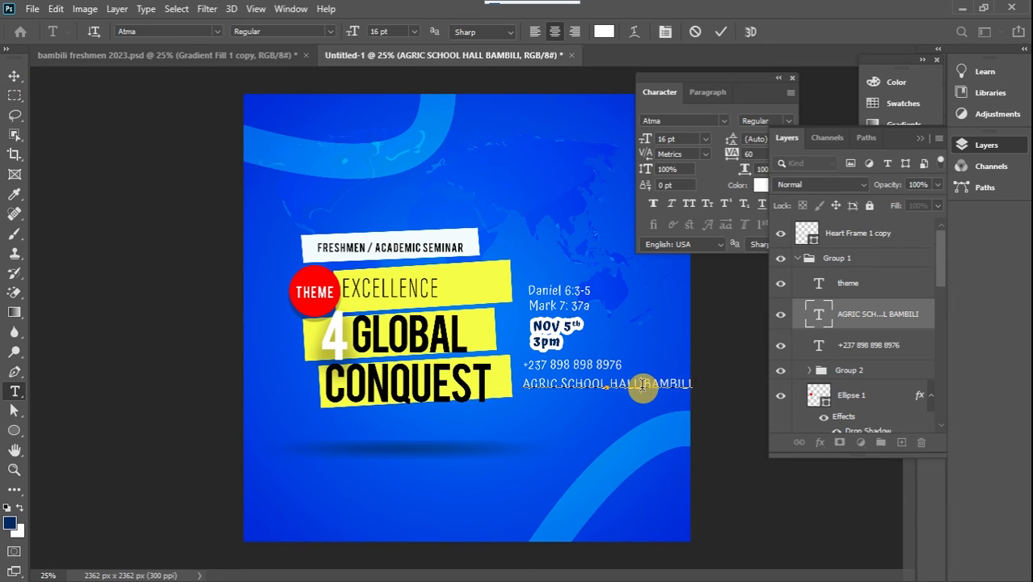
{"action": "key", "text": "Return"}
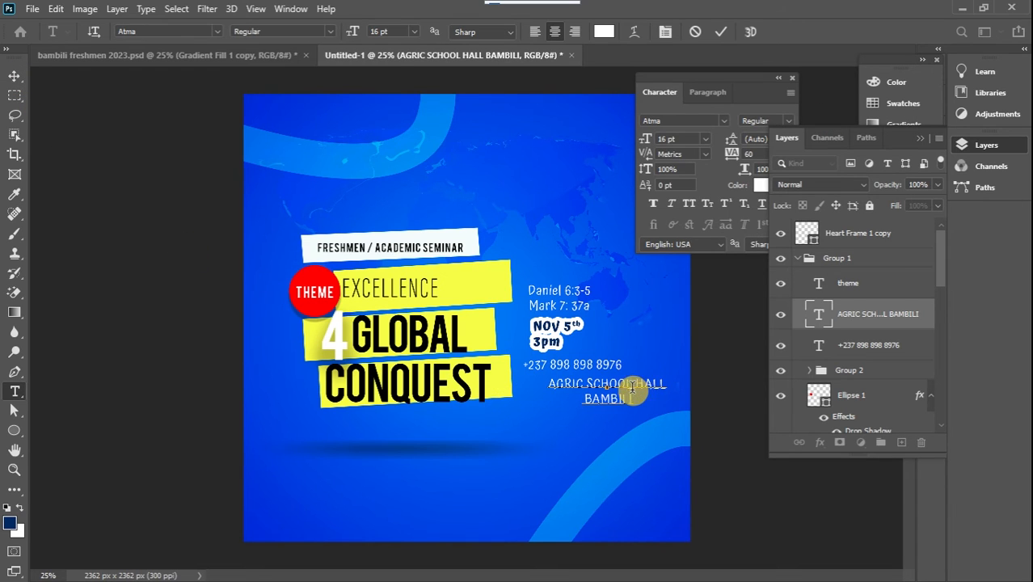
{"action": "key", "text": "ctrl+a"}
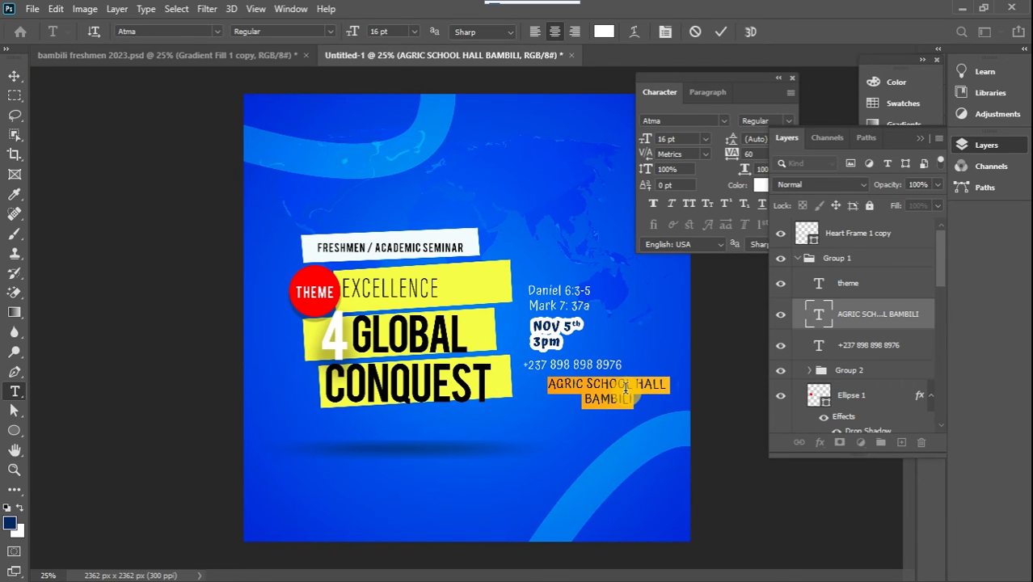
{"action": "left_click", "coordinate": [536, 33]}
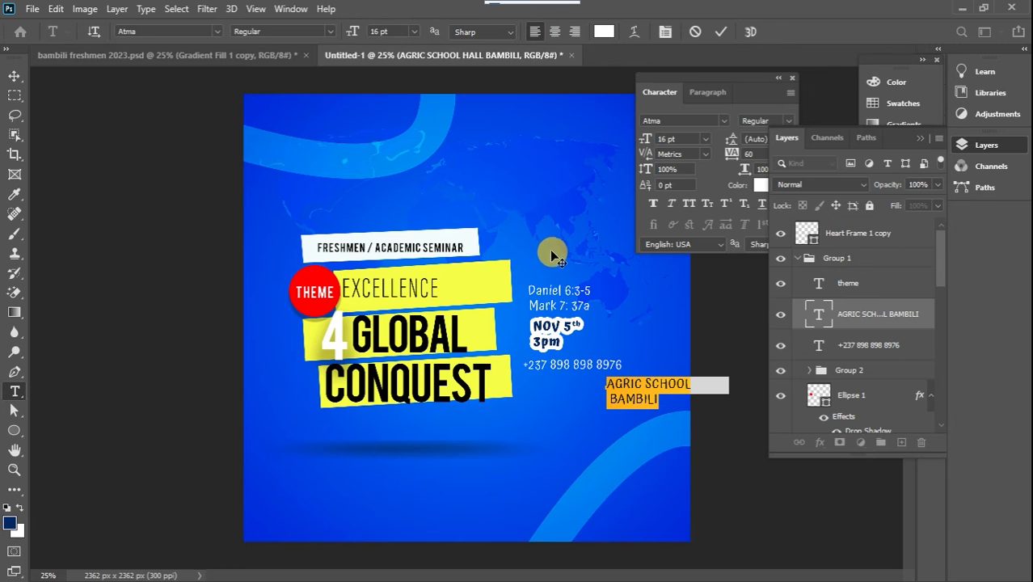
{"action": "left_click", "coordinate": [15, 76]}
{"action": "left_click_drag", "start_coordinate": [636, 391], "coordinate": [558, 387]}
Set the venue text to Atma SemiBold and reduce the font size of the AGRIC SCHOOL HALL line
{"action": "double_click", "coordinate": [818, 313]}
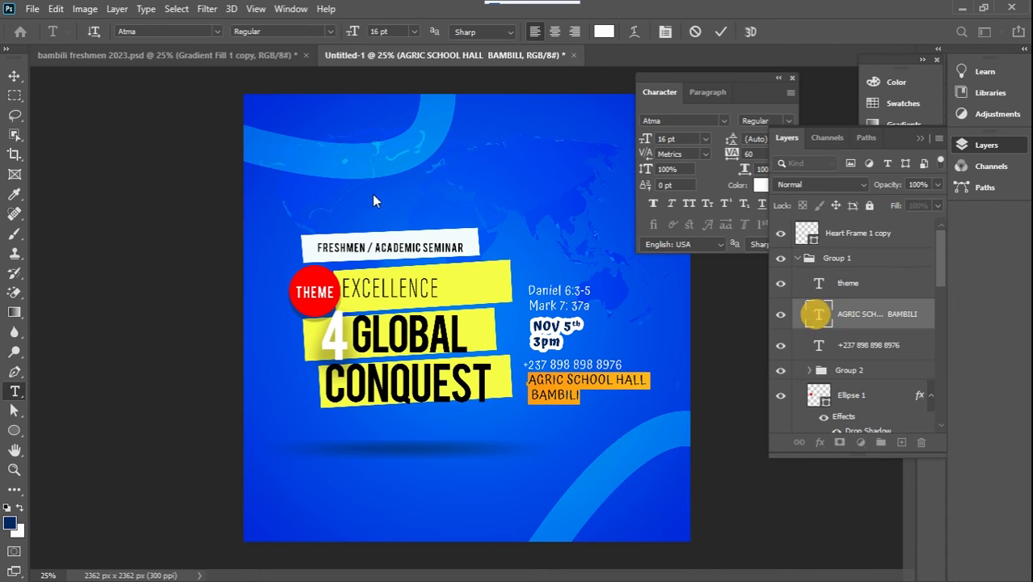
{"action": "left_click", "coordinate": [325, 31]}
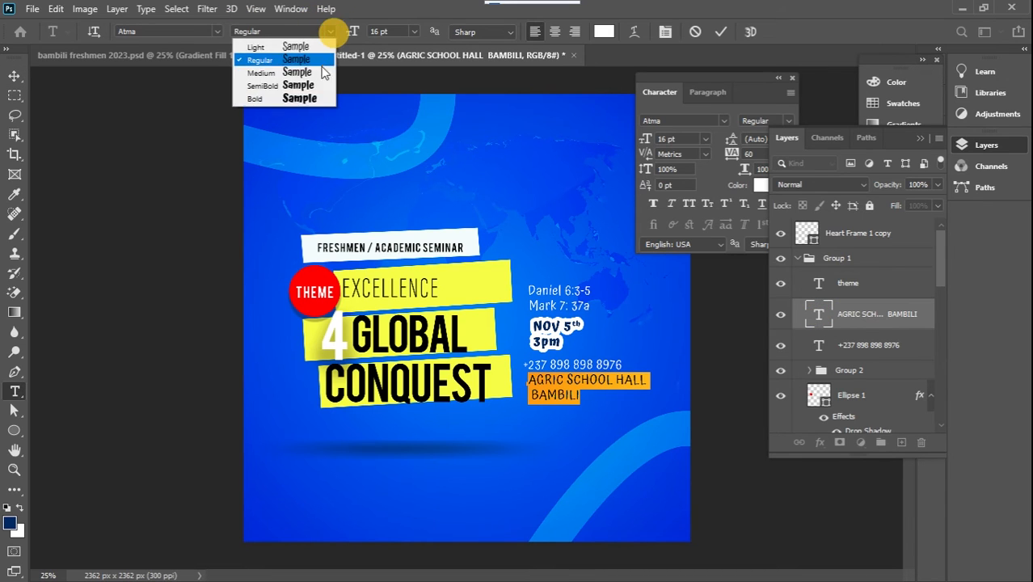
{"action": "left_click", "coordinate": [308, 92]}
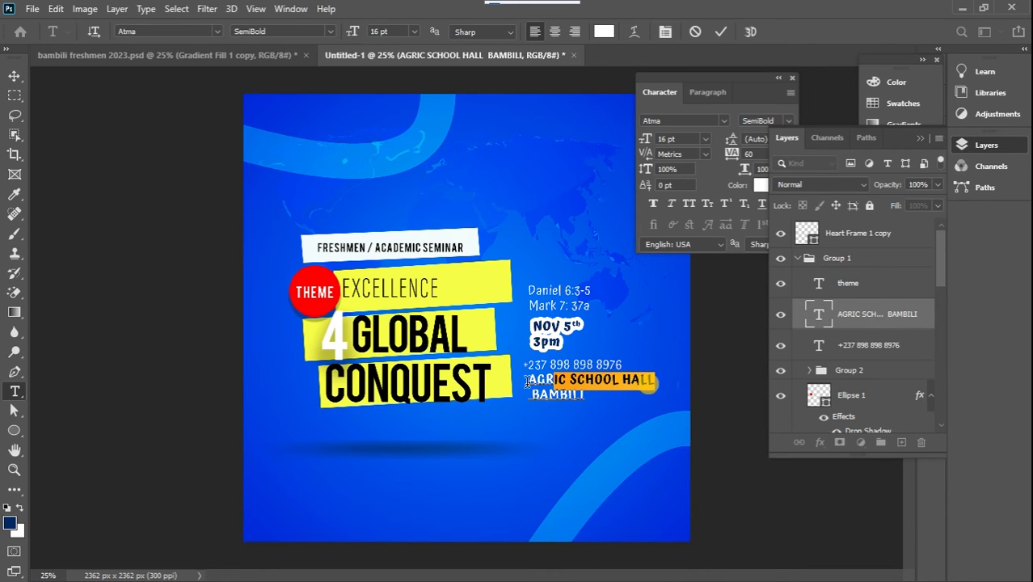
{"action": "left_click", "coordinate": [413, 31]}
{"action": "left_click", "coordinate": [396, 124]}
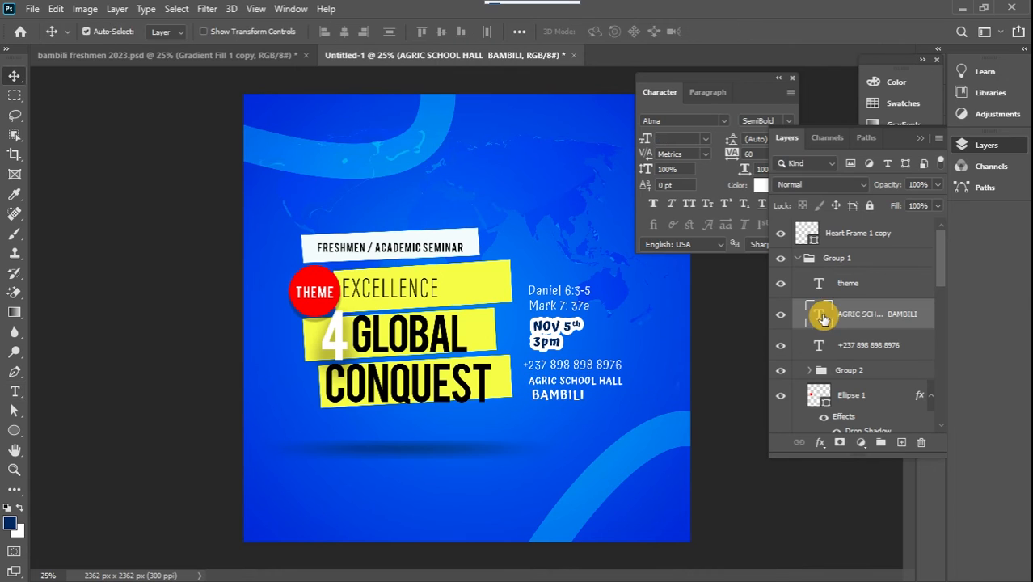
Remove the leading space before BAMBILI and nudge the venue text up closer to the phone number
{"action": "double_click", "coordinate": [823, 317]}
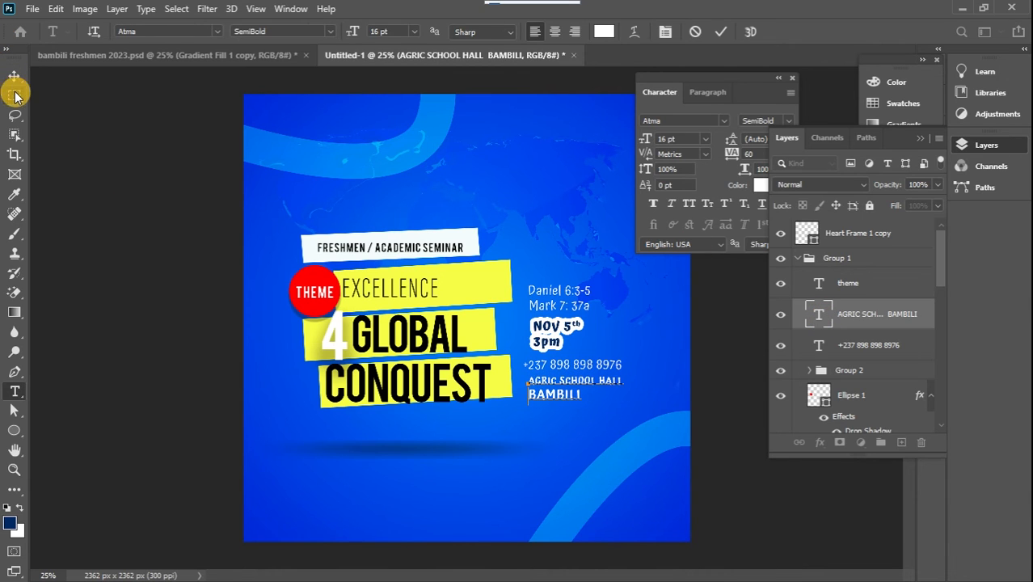
{"action": "left_click", "coordinate": [14, 76]}
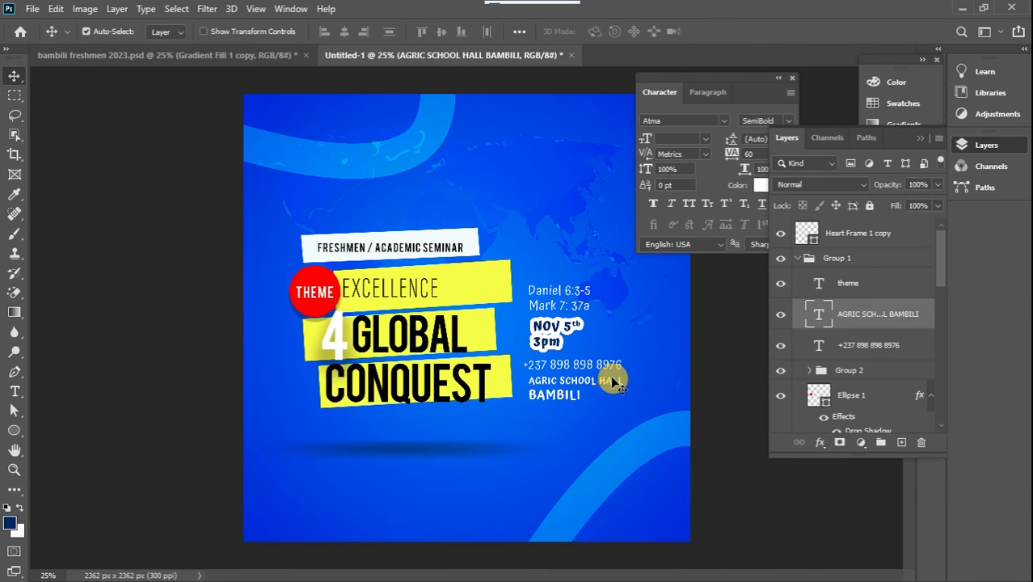
{"action": "left_click_drag", "start_coordinate": [608, 381], "coordinate": [615, 387]}
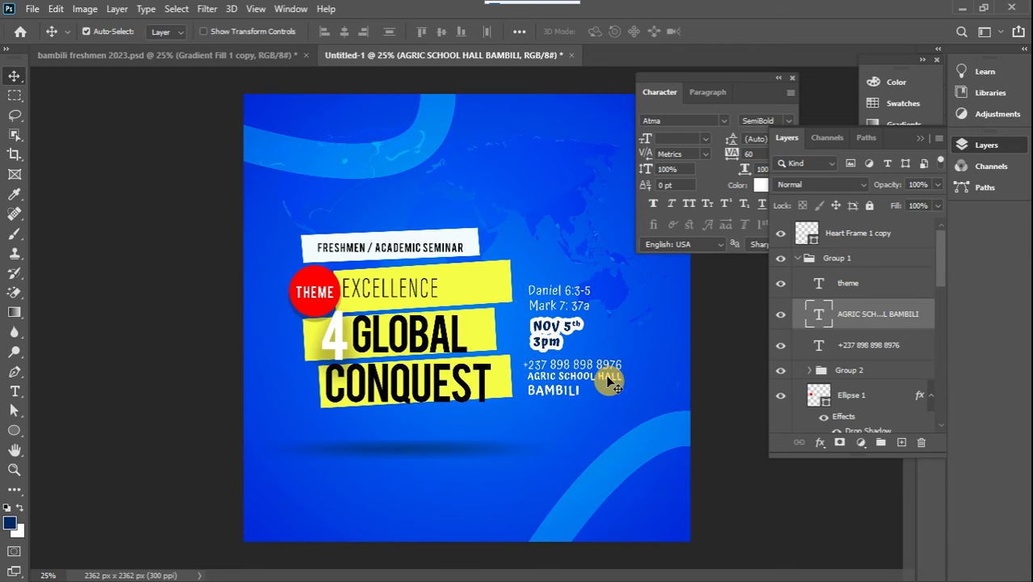
Following the reference flyer, draw a white rectangle about 2426 px by 109 px across the full width below the headline shadow
{"action": "left_click", "coordinate": [249, 56]}
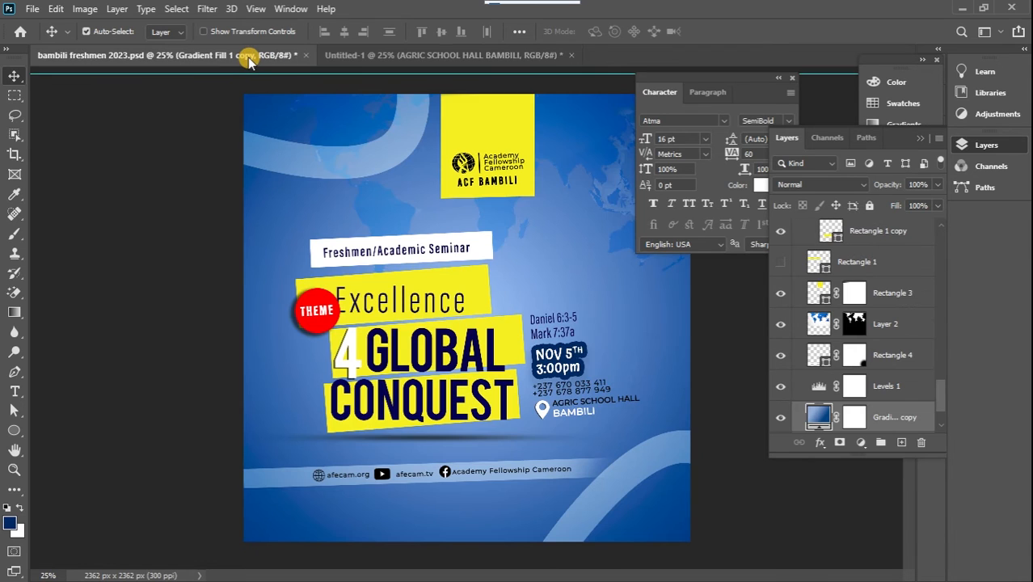
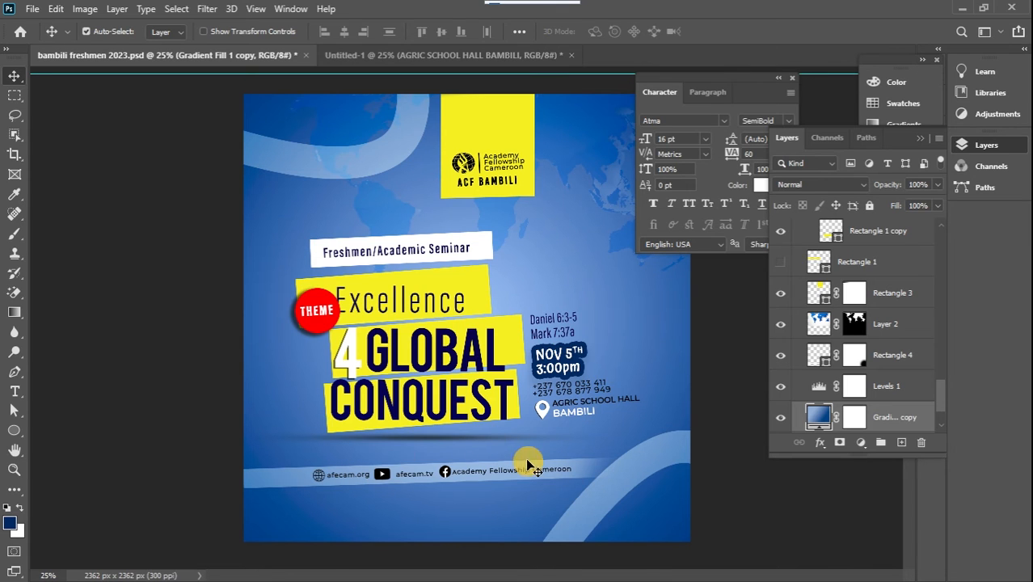
{"action": "left_click", "coordinate": [344, 54]}
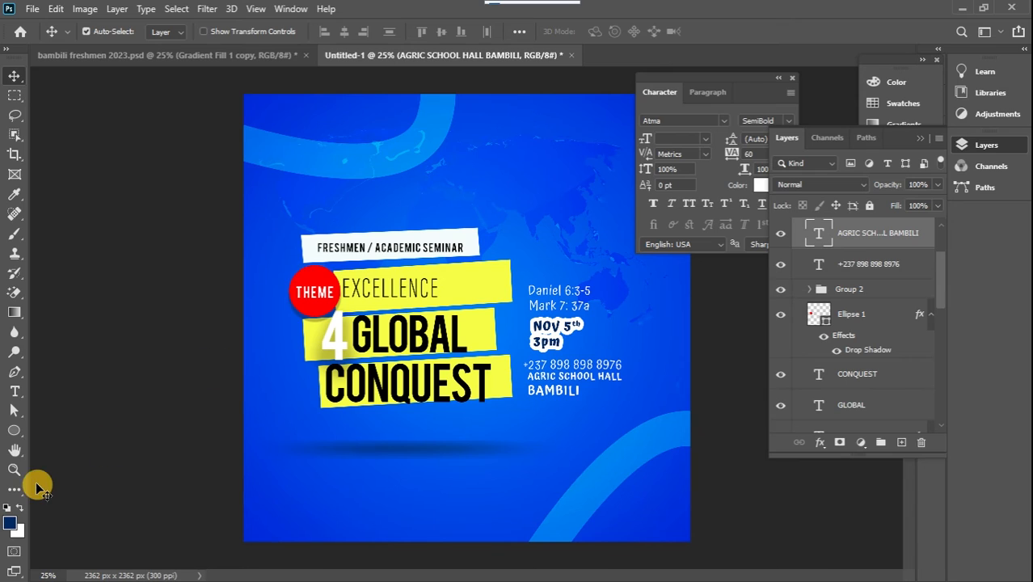
{"action": "left_click", "coordinate": [14, 430]}
{"action": "left_click", "coordinate": [50, 434]}
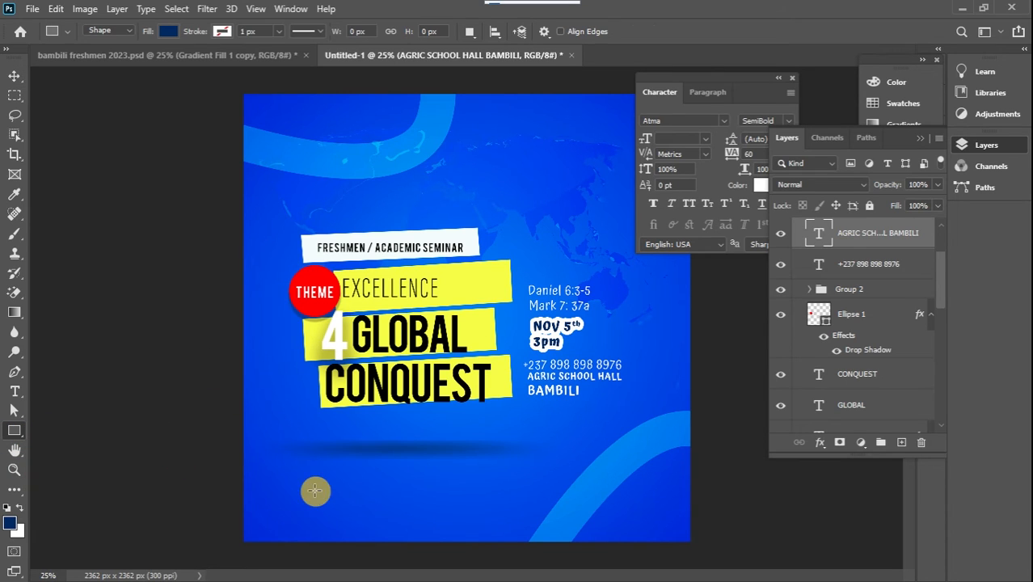
{"action": "left_click_drag", "start_coordinate": [238, 467], "coordinate": [696, 487]}
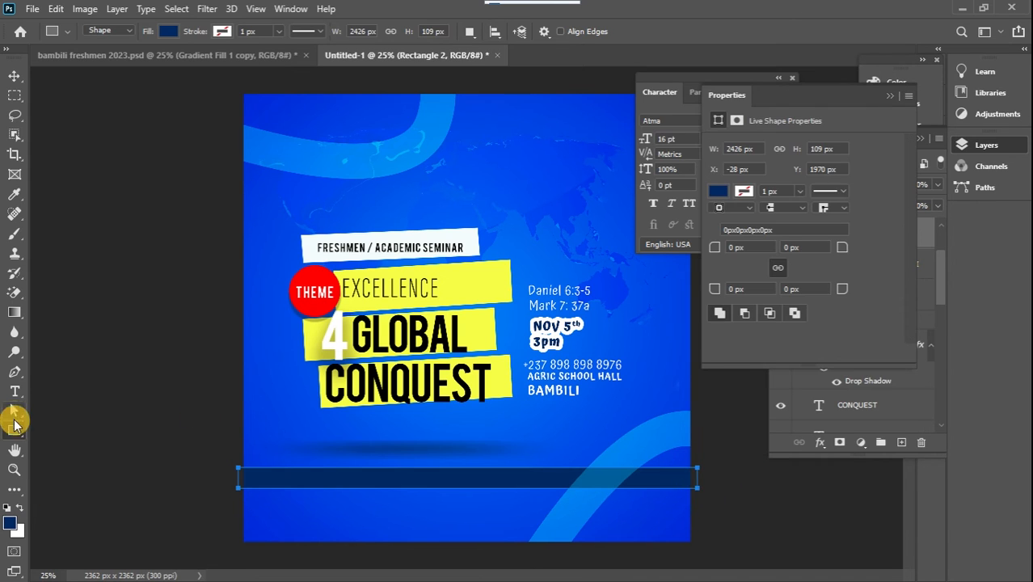
{"action": "left_click", "coordinate": [168, 31]}
{"action": "left_click", "coordinate": [102, 112]}
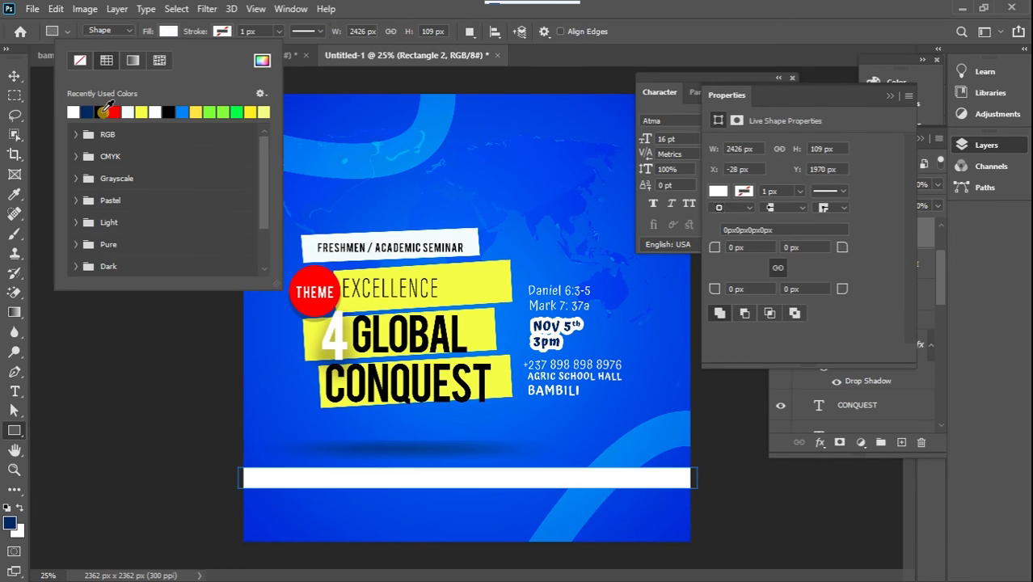
{"action": "left_click", "coordinate": [13, 76]}
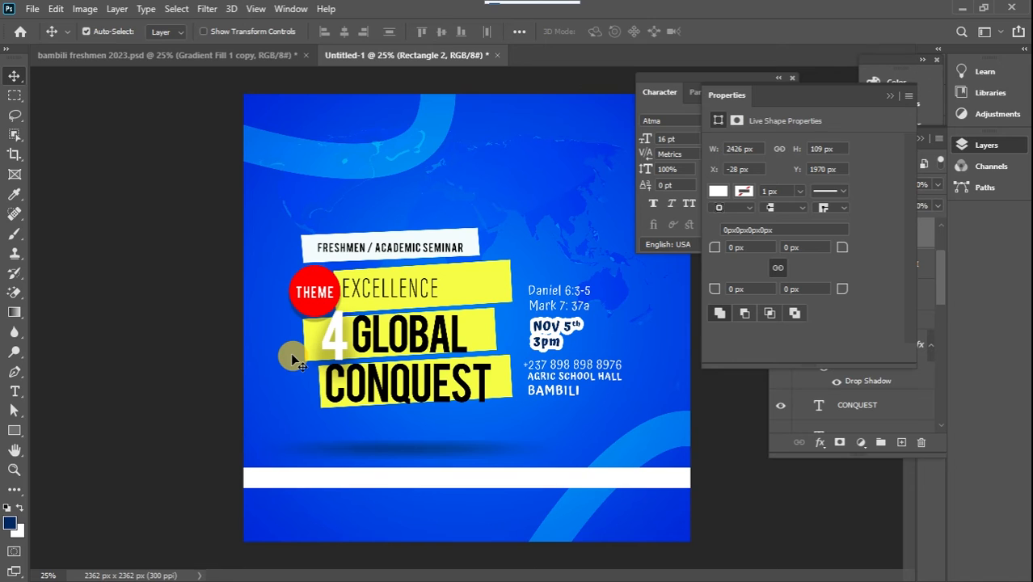
Rotate the white band by about -4.61° and scale it to about 102.40% so it slants across the flyer
{"action": "key", "text": "ctrl+t"}
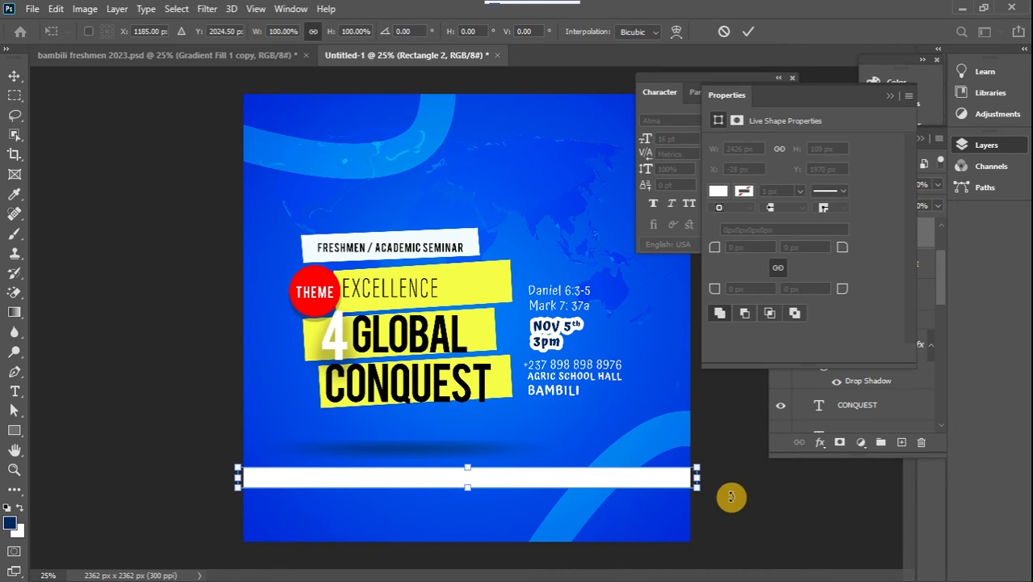
{"action": "left_click_drag", "start_coordinate": [730, 496], "coordinate": [708, 480]}
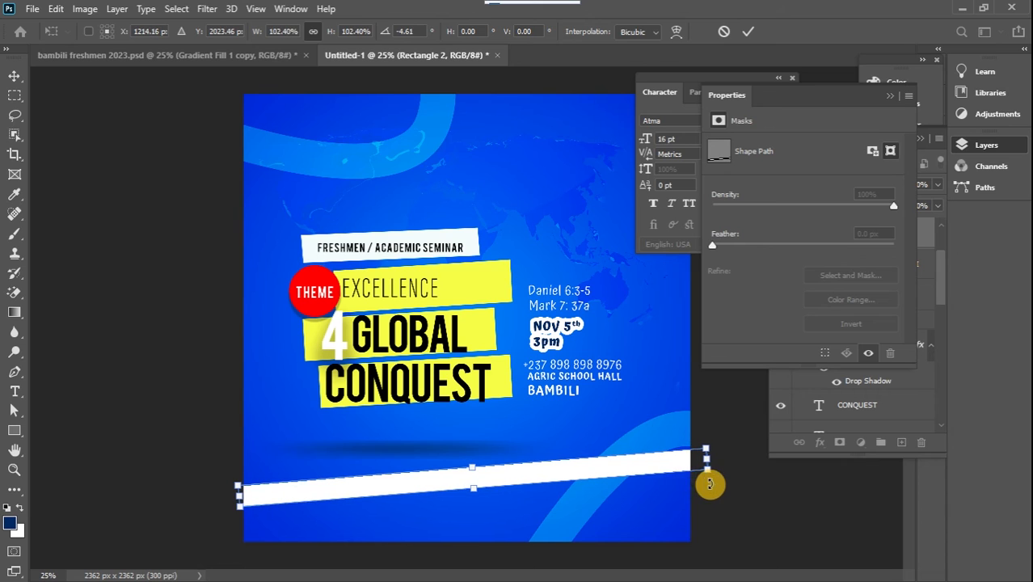
{"action": "key", "text": "Return"}
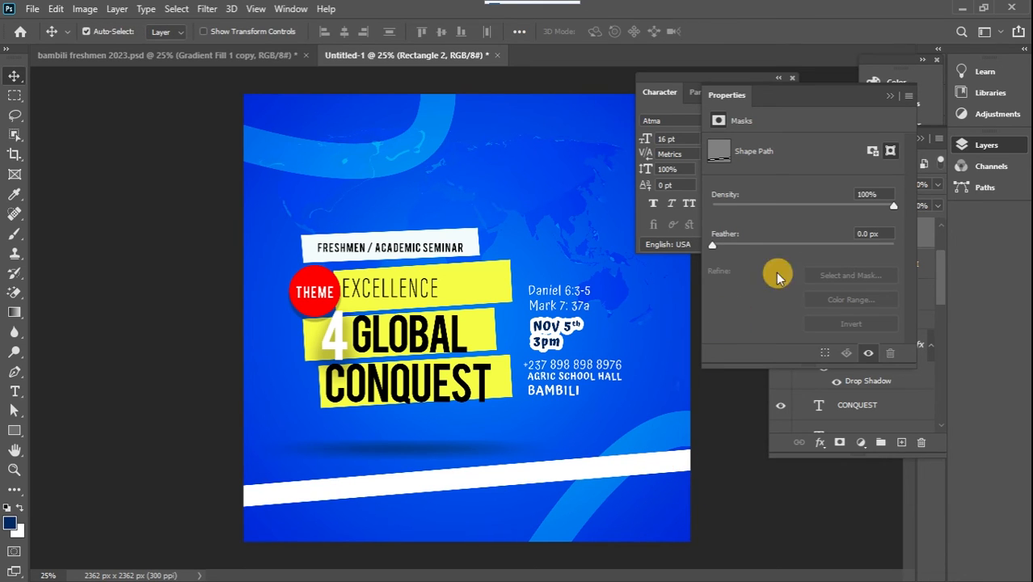
Set the Rectangle 2 layer's blend mode to Soft Light and add a layer mask to it
{"action": "left_click", "coordinate": [898, 97]}
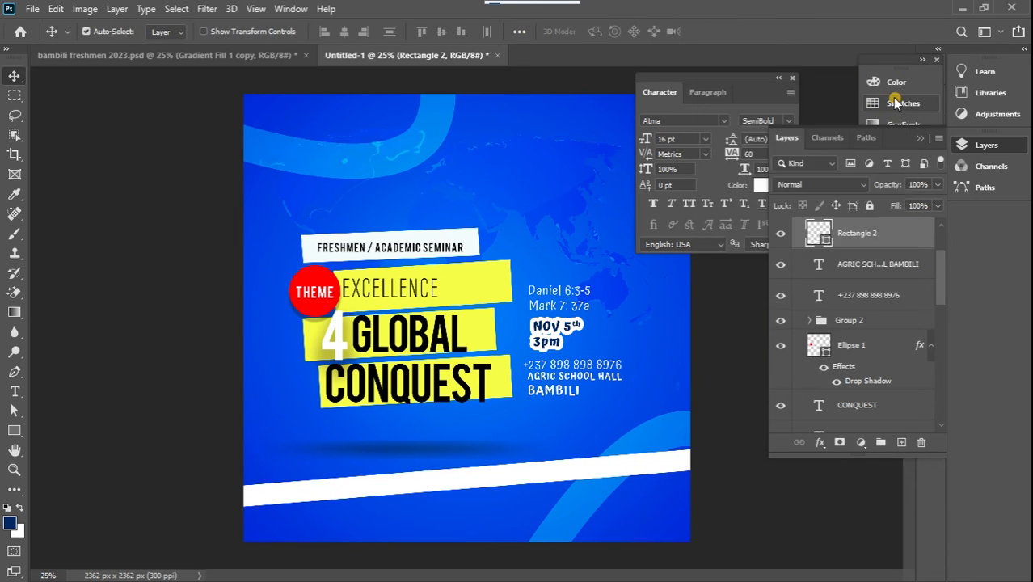
{"action": "left_click", "coordinate": [821, 185]}
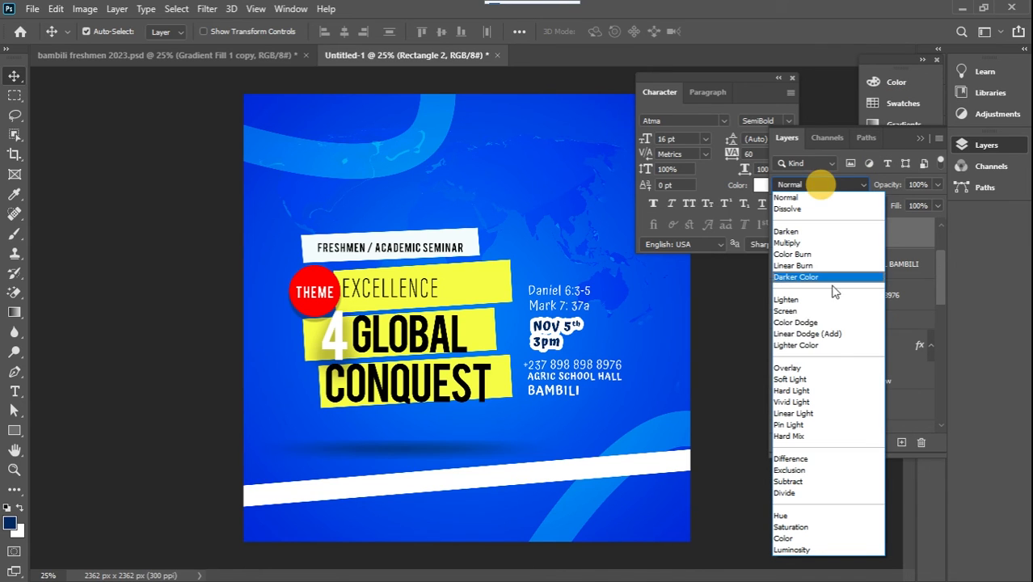
{"action": "left_click", "coordinate": [831, 380]}
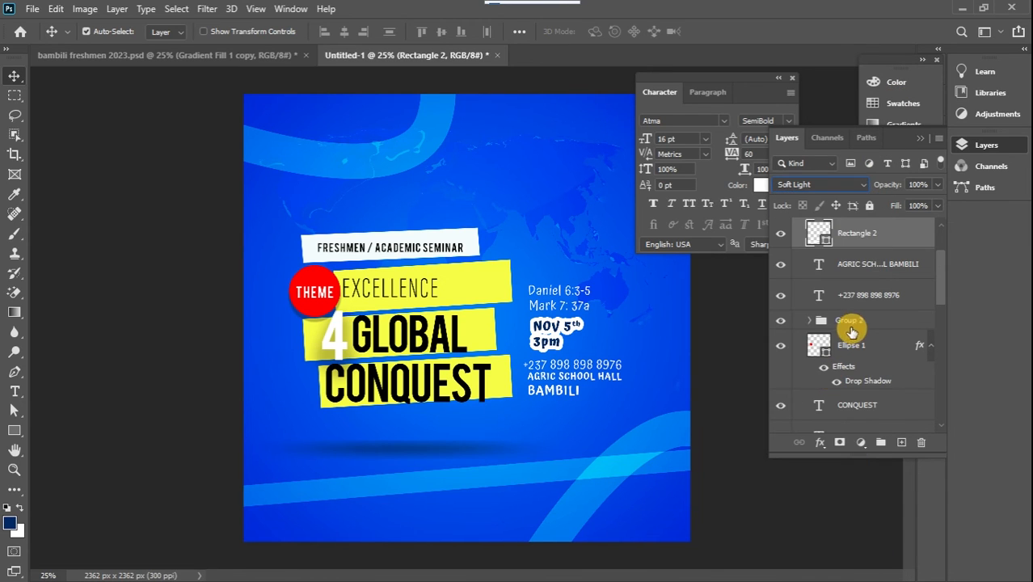
{"action": "left_click", "coordinate": [840, 443]}
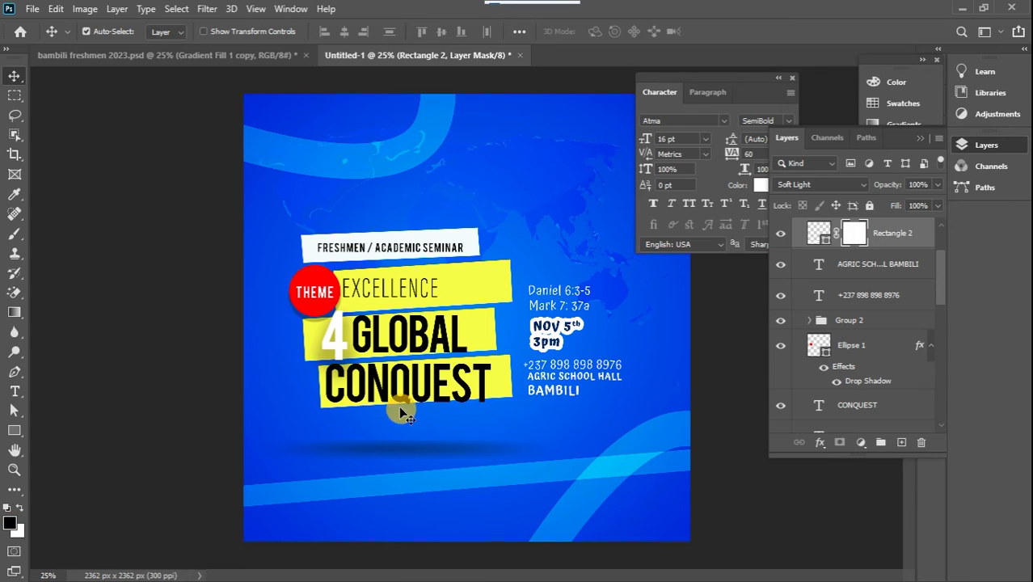
Paint black on Rectangle 2's mask with a soft 250 px brush to fade the band's end out at the curved stripe
{"action": "left_click", "coordinate": [20, 239]}
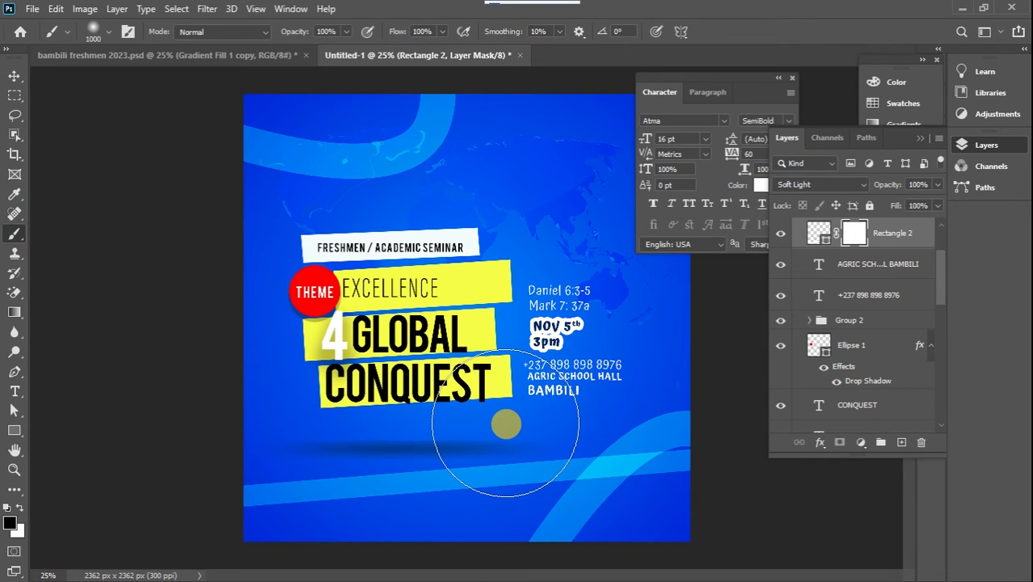
{"action": "key", "text": "bracketleft"}
{"action": "key", "text": "bracketleft"}
{"action": "key", "text": "bracketleft"}
{"action": "key", "text": "bracketleft"}
{"action": "key", "text": "bracketleft"}
{"action": "key", "text": "bracketleft"}
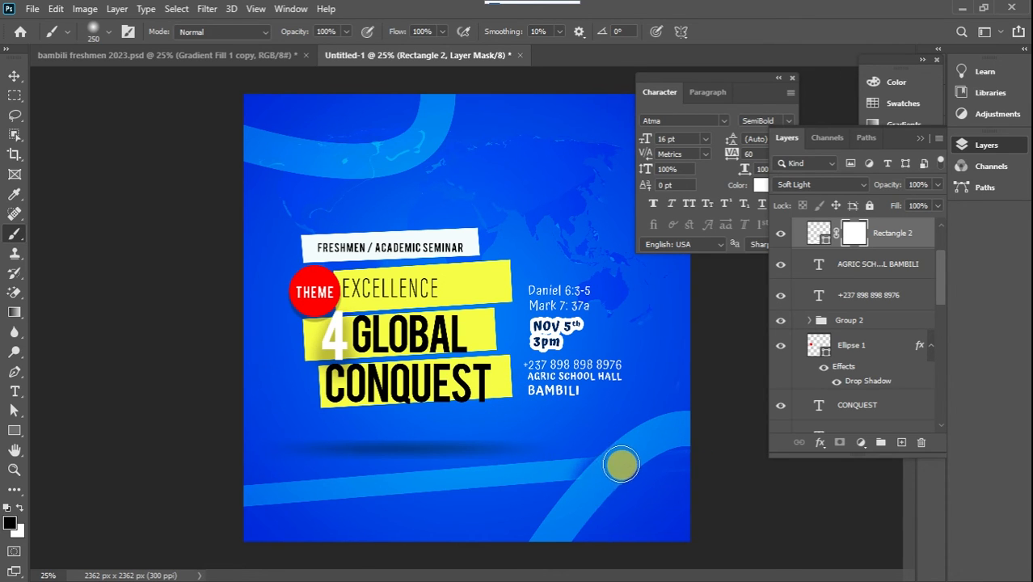
Open the reference flyer's social media smart object and copy its social media group into Untitled-1 over the slanted band
{"action": "left_click", "coordinate": [230, 55]}
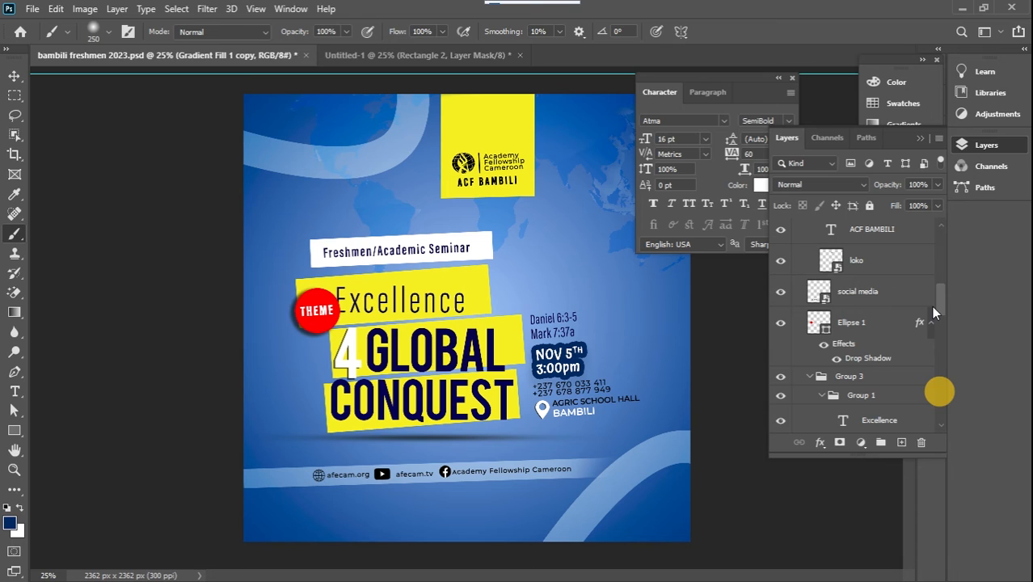
{"action": "scroll", "coordinate": [931, 306], "scroll_direction": "up", "scroll_amount": 1}
{"action": "left_click", "coordinate": [836, 307]}
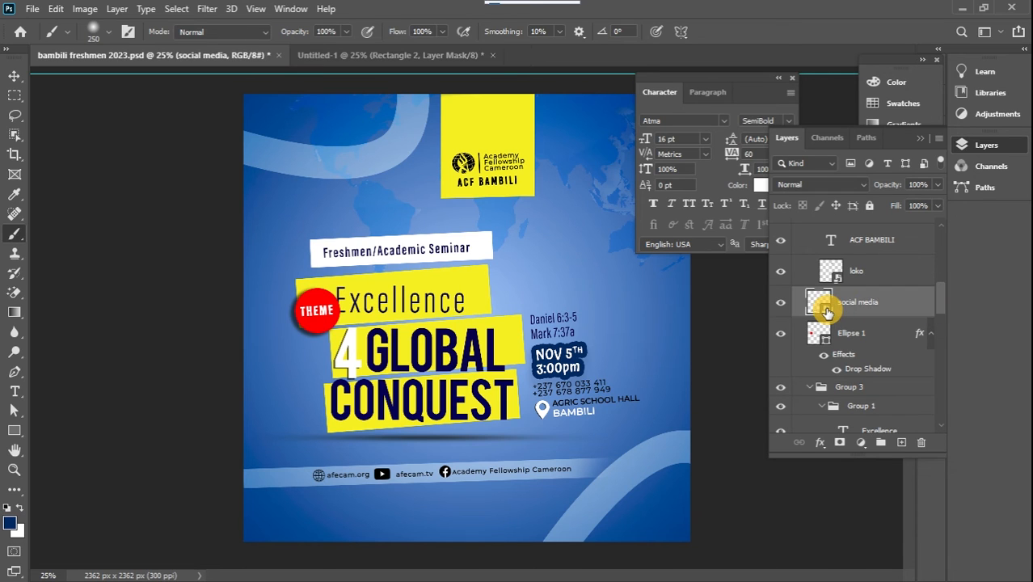
{"action": "double_click", "coordinate": [826, 312]}
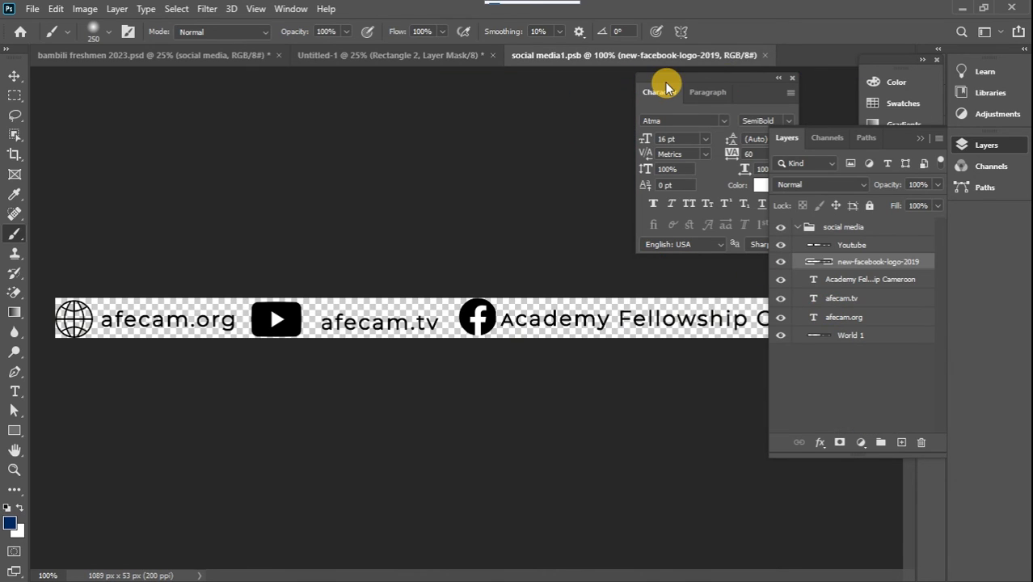
{"action": "left_click", "coordinate": [799, 230]}
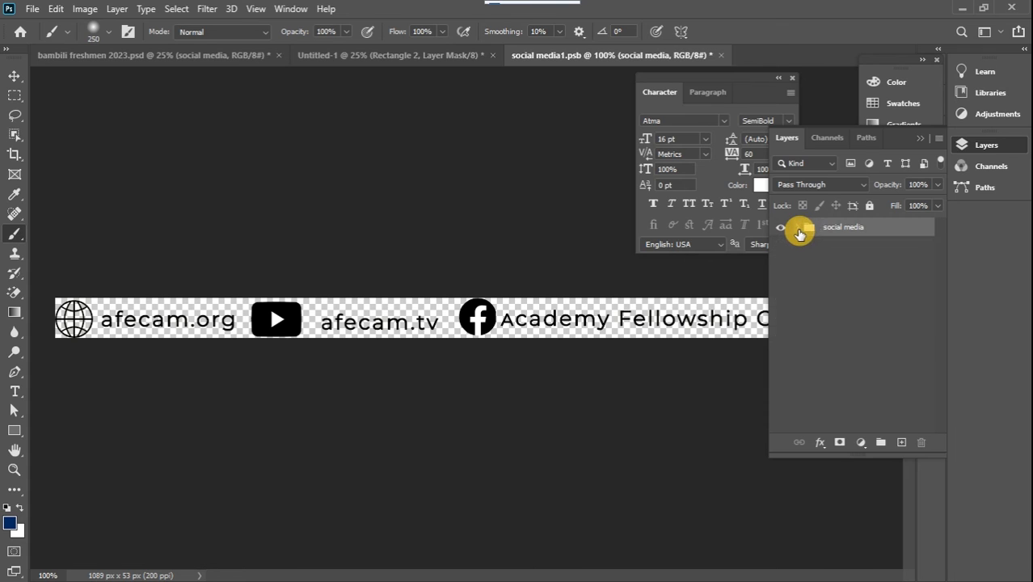
{"action": "left_click_drag", "start_coordinate": [798, 232], "coordinate": [415, 475]}
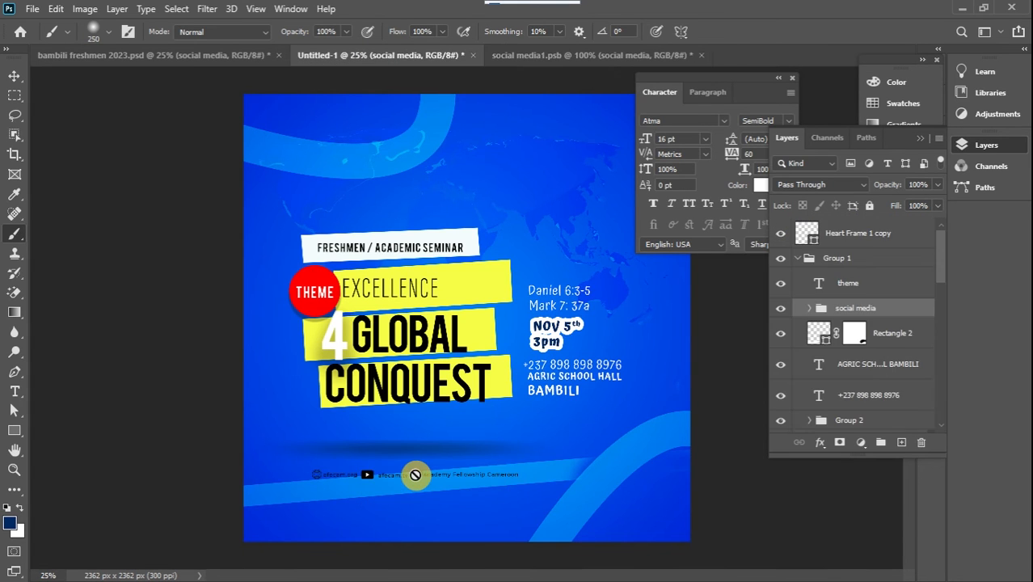
Rotate the social media group by about -4.53°, scale it to about 108.92% and place it along the slanted band
{"action": "key", "text": "ctrl+t"}
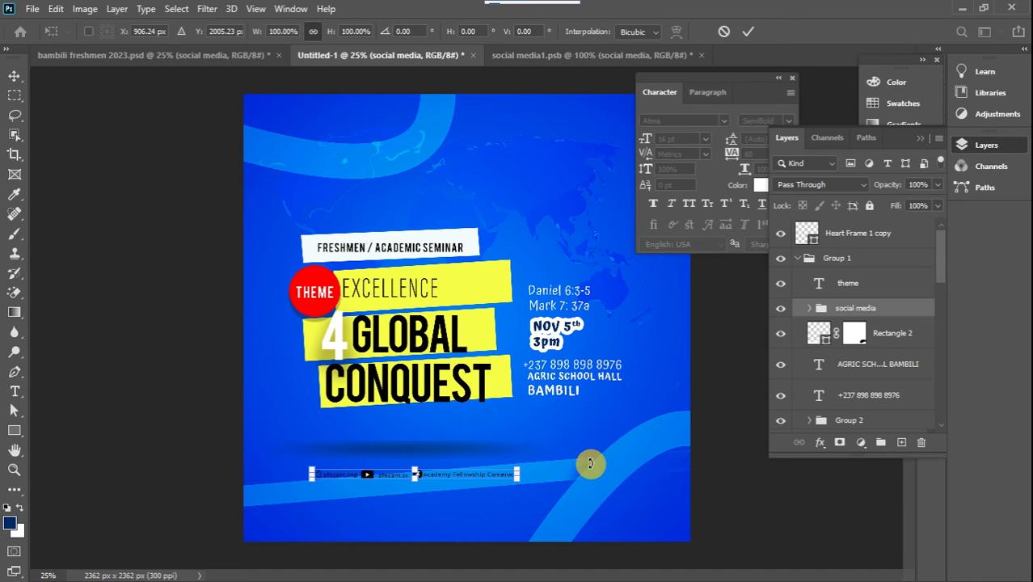
{"action": "left_click_drag", "start_coordinate": [553, 466], "coordinate": [553, 455]}
{"action": "left_click_drag", "start_coordinate": [480, 473], "coordinate": [539, 464]}
{"action": "left_click", "coordinate": [775, 79]}
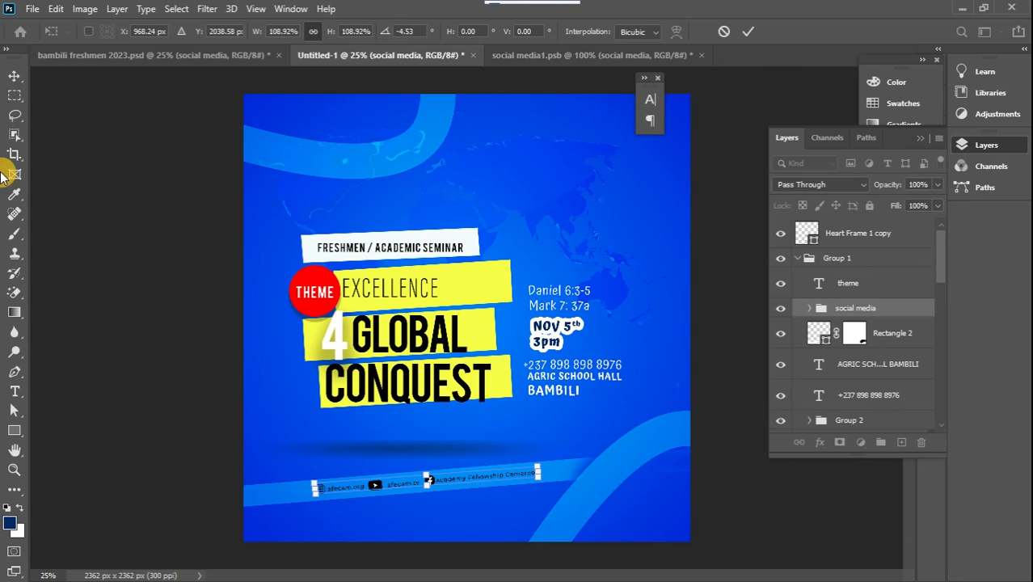
{"action": "left_click", "coordinate": [9, 96]}
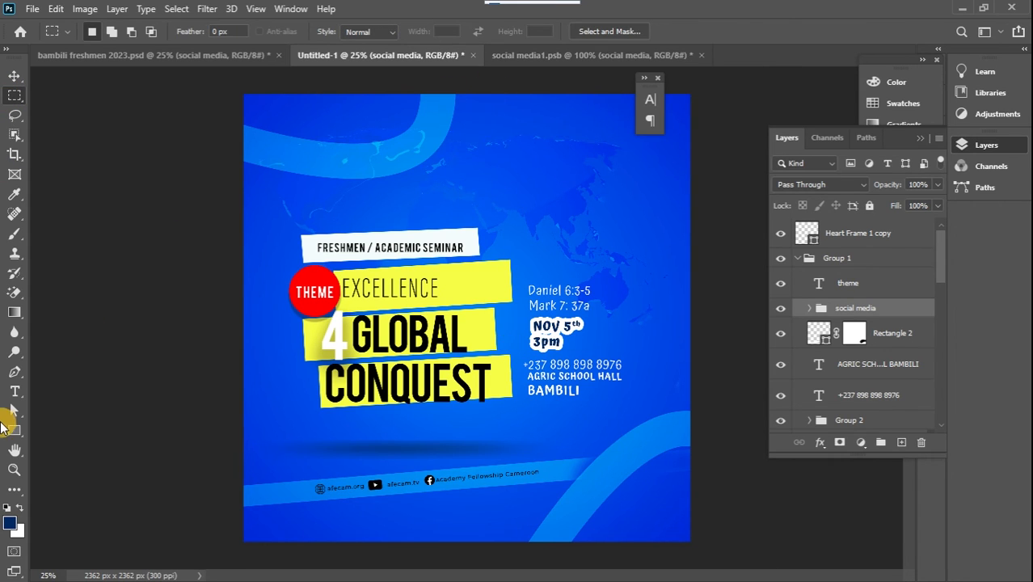
Draw a rectangle about 504 px by 536 px hanging from the flyer's top edge, filled with the yellow sampled from the EXCELLENCE bar
{"action": "left_click", "coordinate": [12, 433]}
{"action": "left_click", "coordinate": [10, 526]}
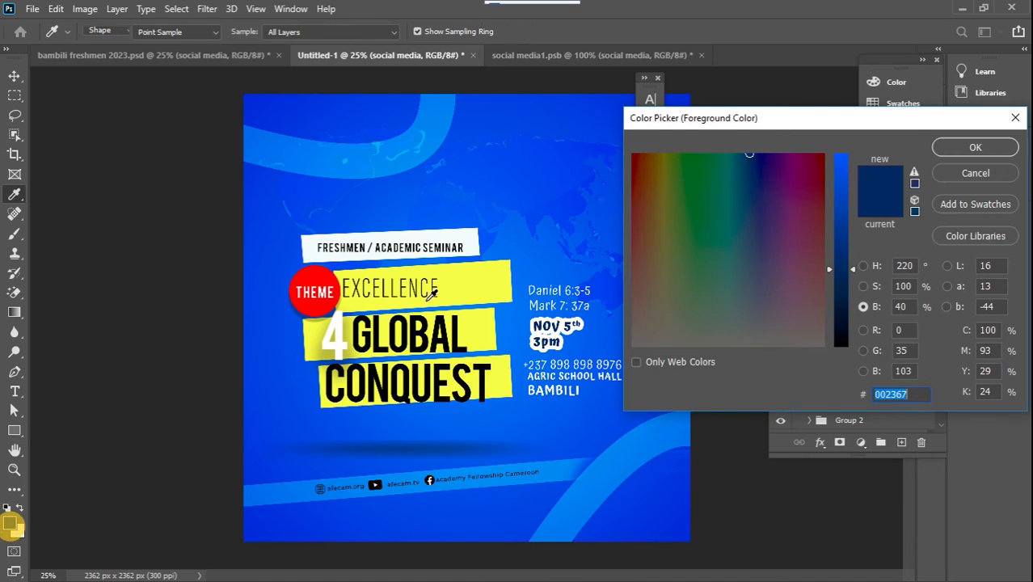
{"action": "left_click", "coordinate": [462, 303]}
{"action": "left_click", "coordinate": [962, 153]}
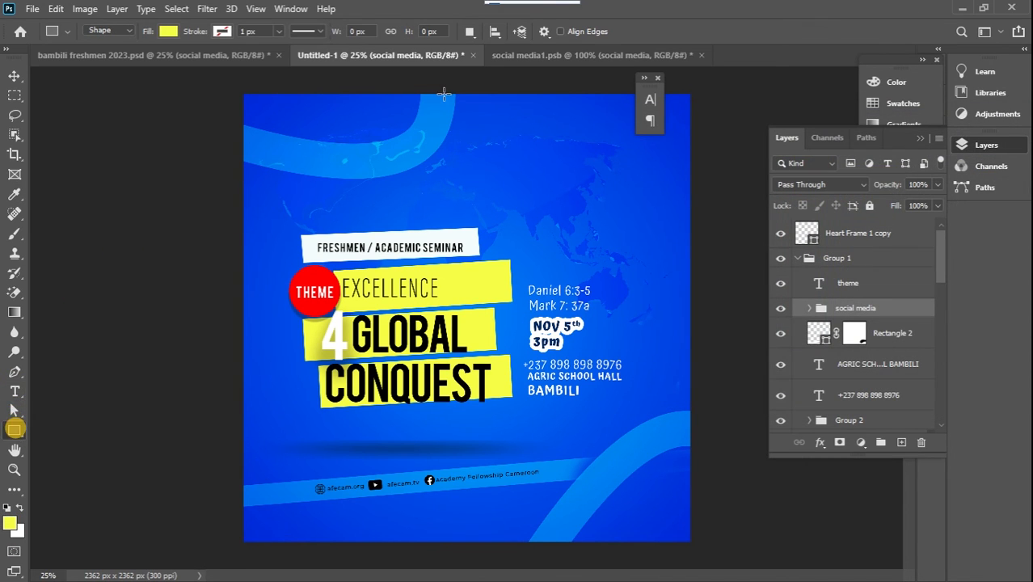
{"action": "left_click_drag", "start_coordinate": [460, 84], "coordinate": [553, 185]}
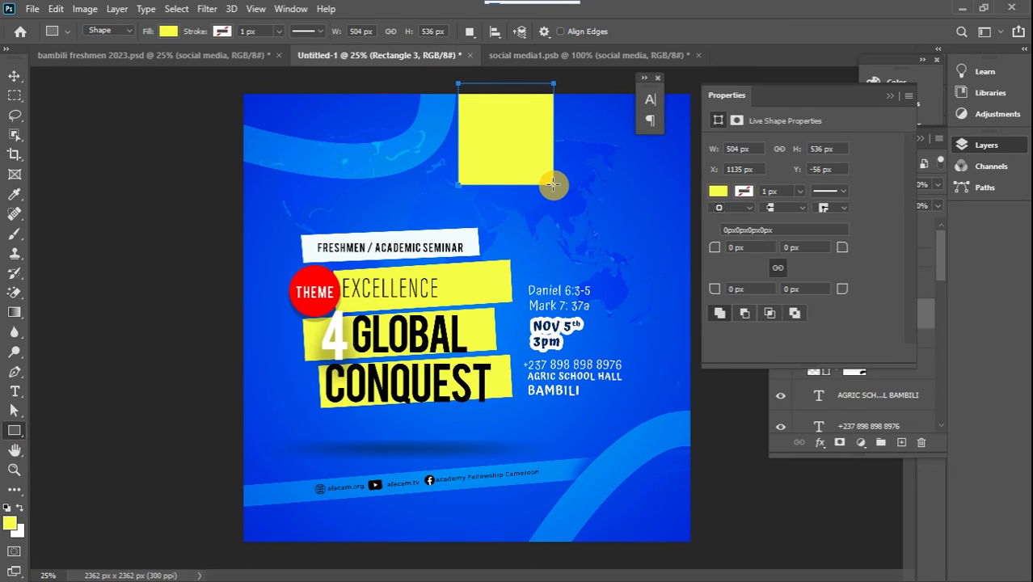
{"action": "left_click", "coordinate": [16, 97]}
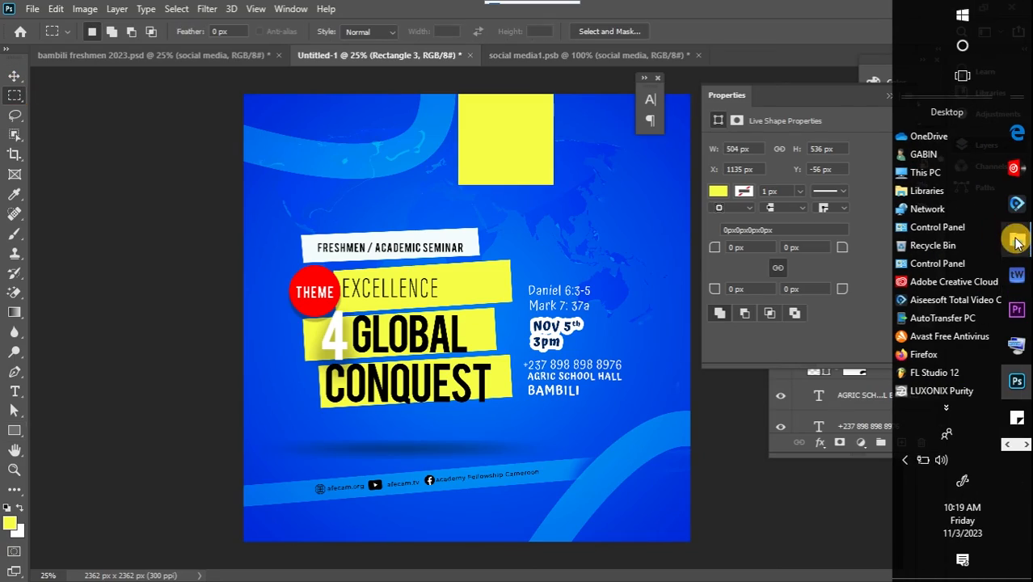
Place the black globe logo from the excercies files folder onto the yellow rectangle at about 2.04% scale
{"action": "mouse_move", "coordinate": [1016, 239]}
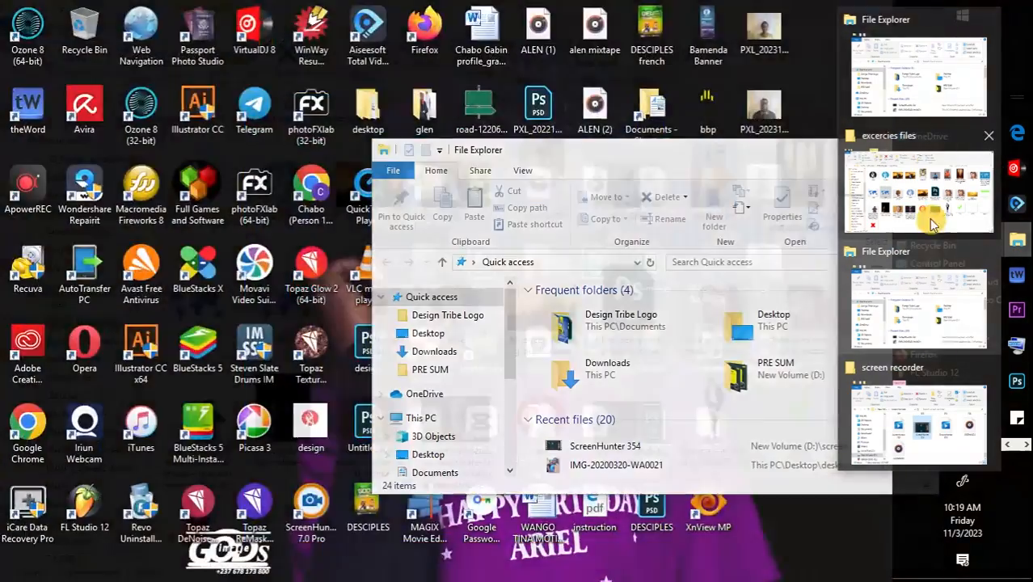
{"action": "left_click", "coordinate": [919, 191]}
{"action": "left_click_drag", "start_coordinate": [208, 187], "coordinate": [515, 171]}
{"action": "left_click_drag", "start_coordinate": [244, 150], "coordinate": [657, 462]}
{"action": "left_click_drag", "start_coordinate": [680, 477], "coordinate": [486, 149]}
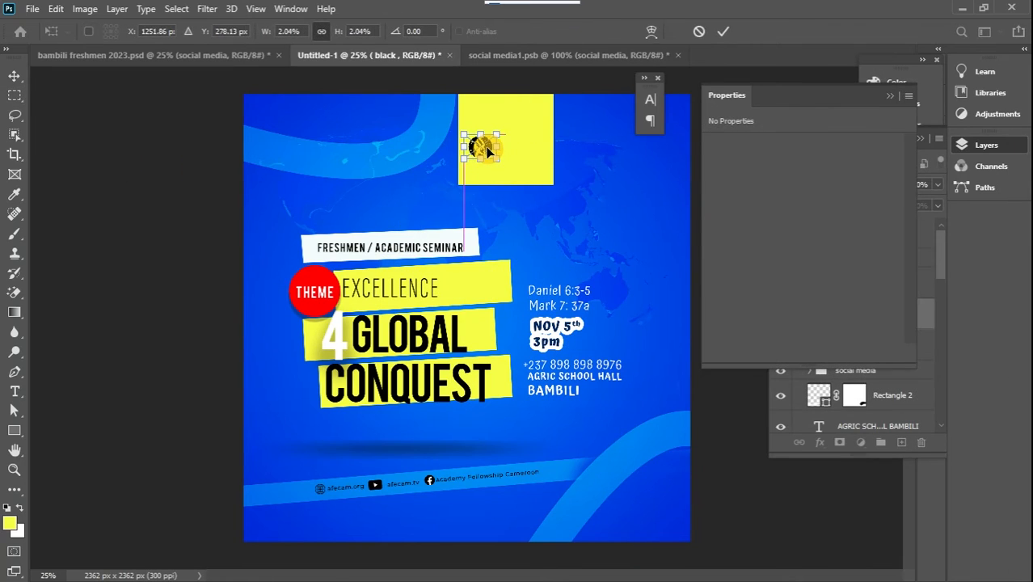
{"action": "key", "text": "Return"}
Add the text "Academy Fellowship Cameroon" on three lines below the yellow rectangle and set it in black Montserrat Regular
{"action": "left_click", "coordinate": [15, 391]}
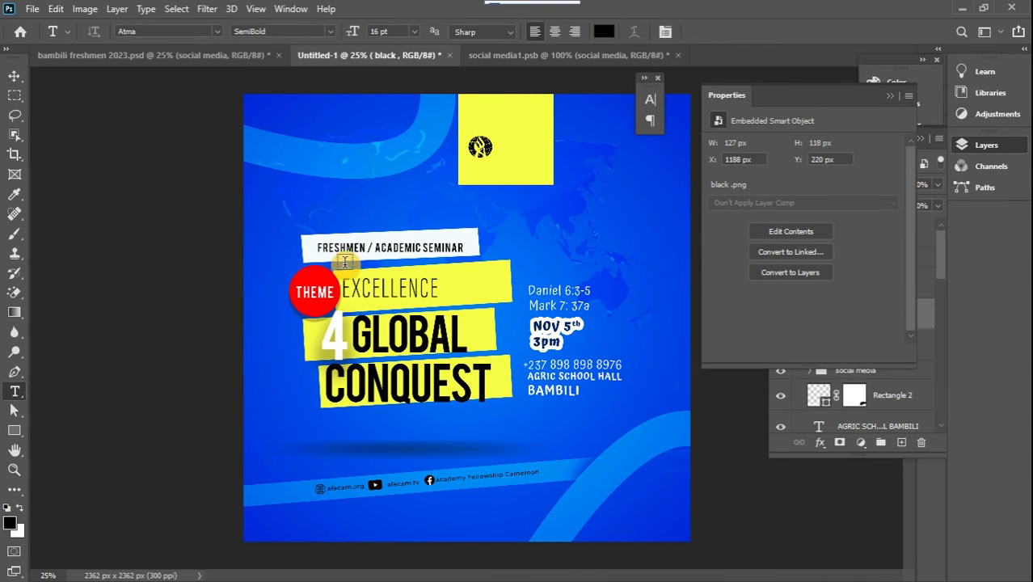
{"action": "left_click", "coordinate": [502, 211]}
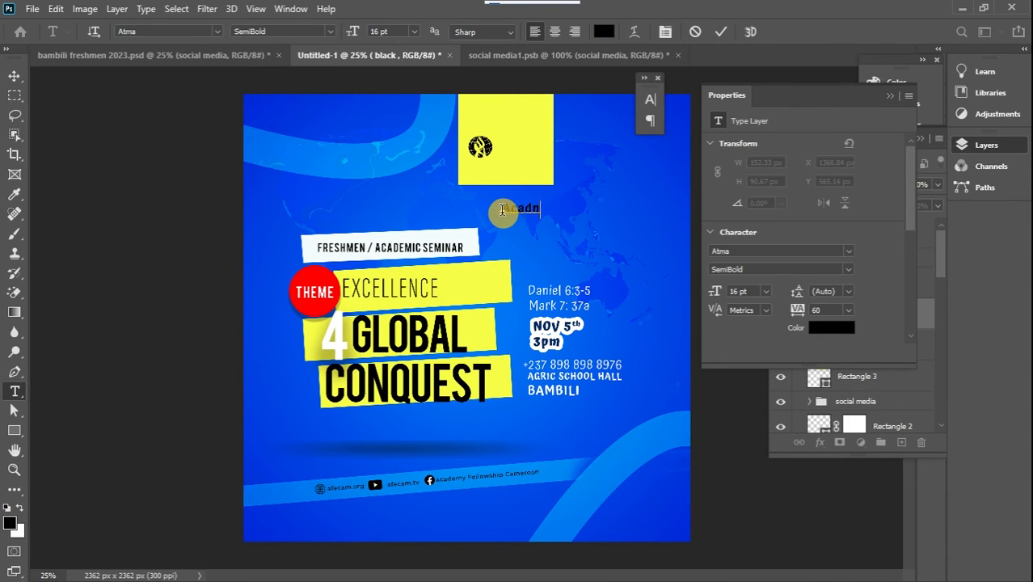
{"action": "key", "text": "ctrl+a"}
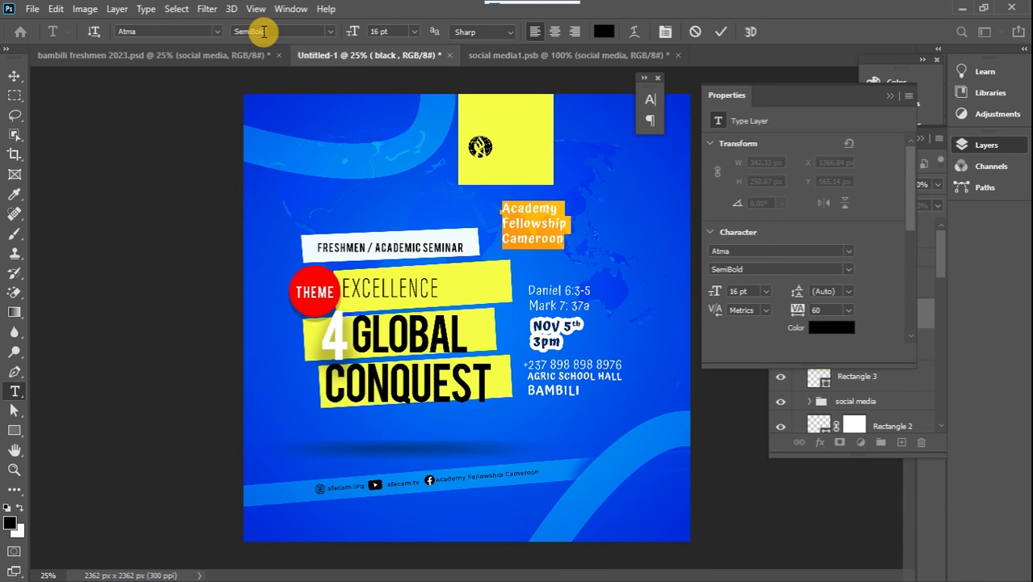
{"action": "left_click", "coordinate": [204, 32]}
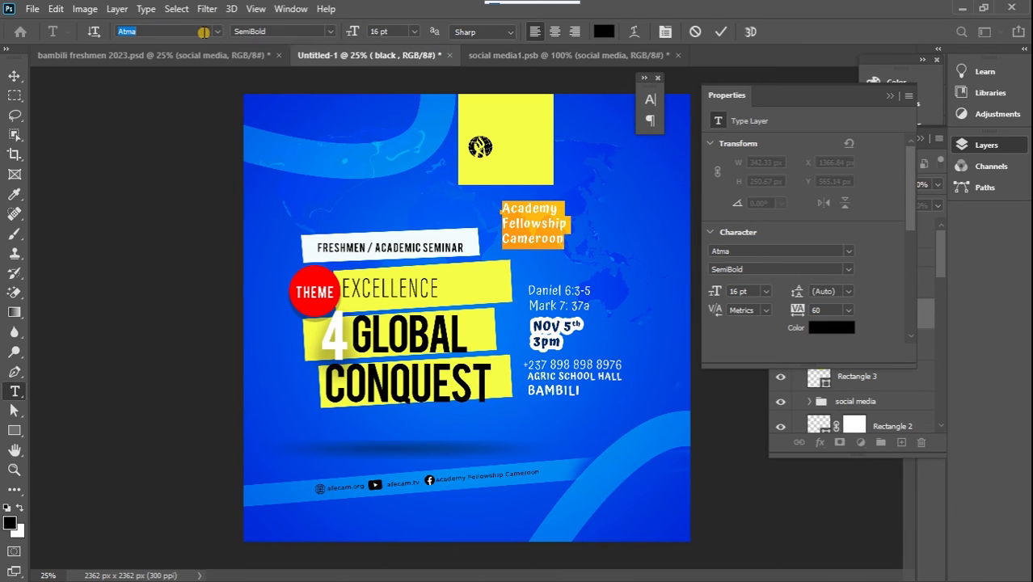
{"action": "type", "text": "Montserrat"}
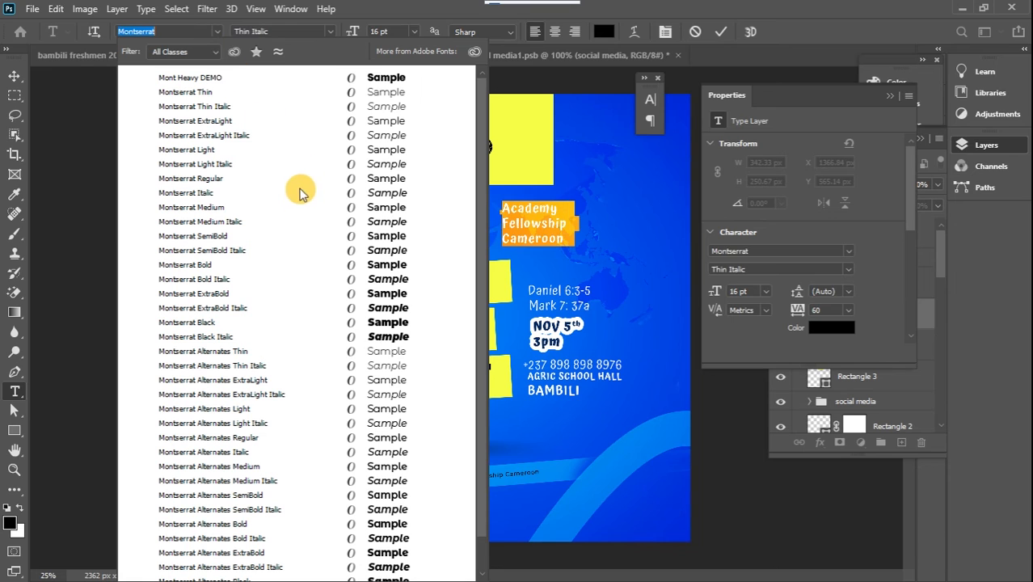
{"action": "left_click", "coordinate": [248, 179]}
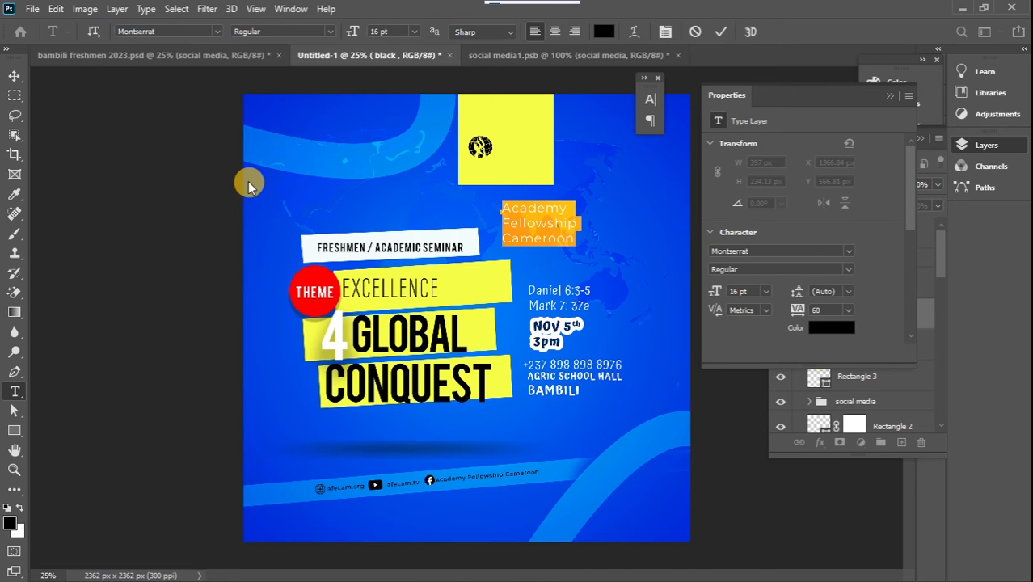
Tighten the organisation name's leading to about 12.44 pt and move the text beside the globe logo
{"action": "left_click", "coordinate": [290, 9]}
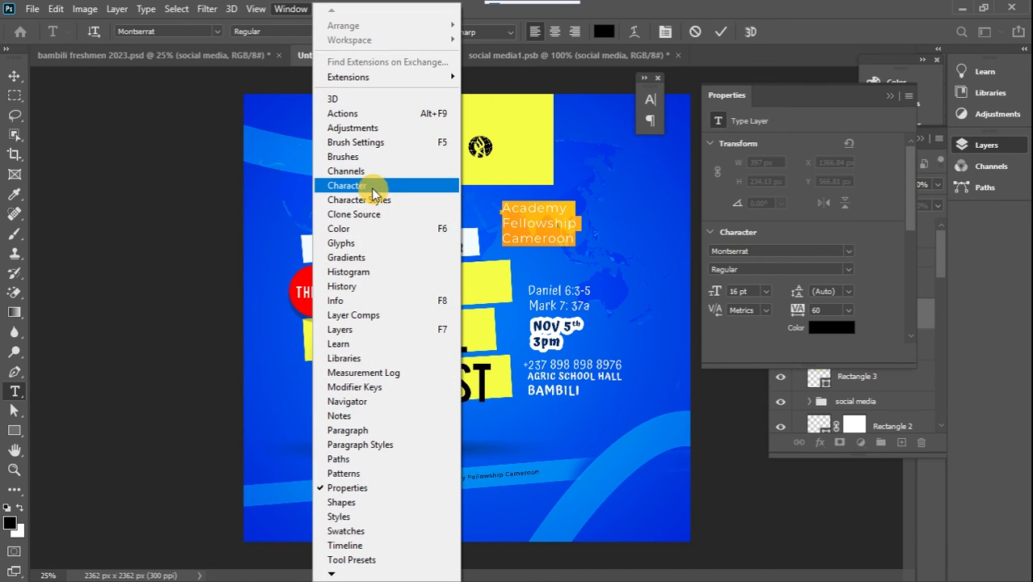
{"action": "left_click", "coordinate": [374, 191]}
{"action": "left_click_drag", "start_coordinate": [569, 90], "coordinate": [782, 95]}
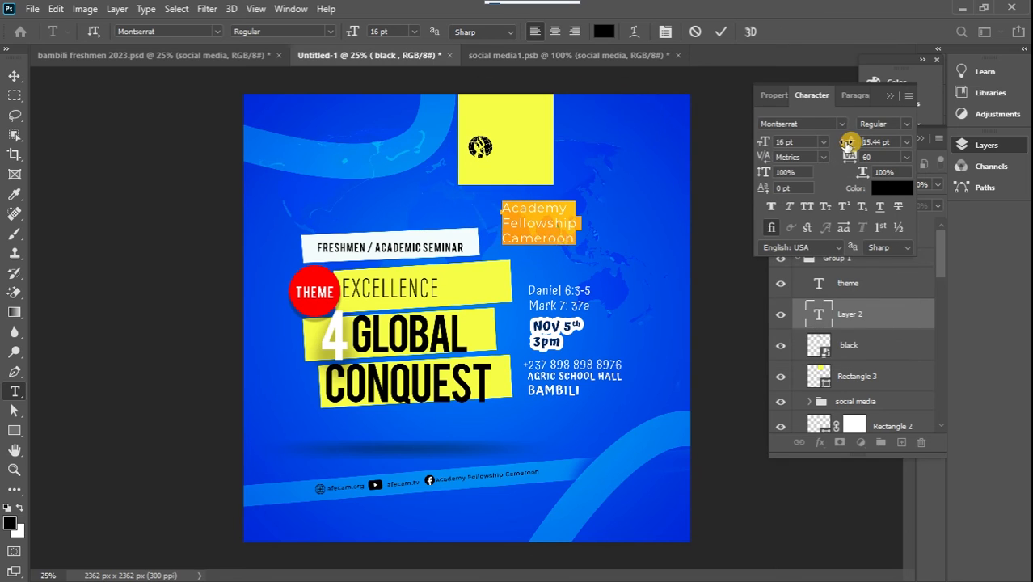
{"action": "left_click_drag", "start_coordinate": [851, 142], "coordinate": [846, 144]}
{"action": "key", "text": "ctrl+Return"}
{"action": "key", "text": "v"}
{"action": "left_click_drag", "start_coordinate": [535, 219], "coordinate": [529, 152]}
{"action": "double_click", "coordinate": [529, 152]}
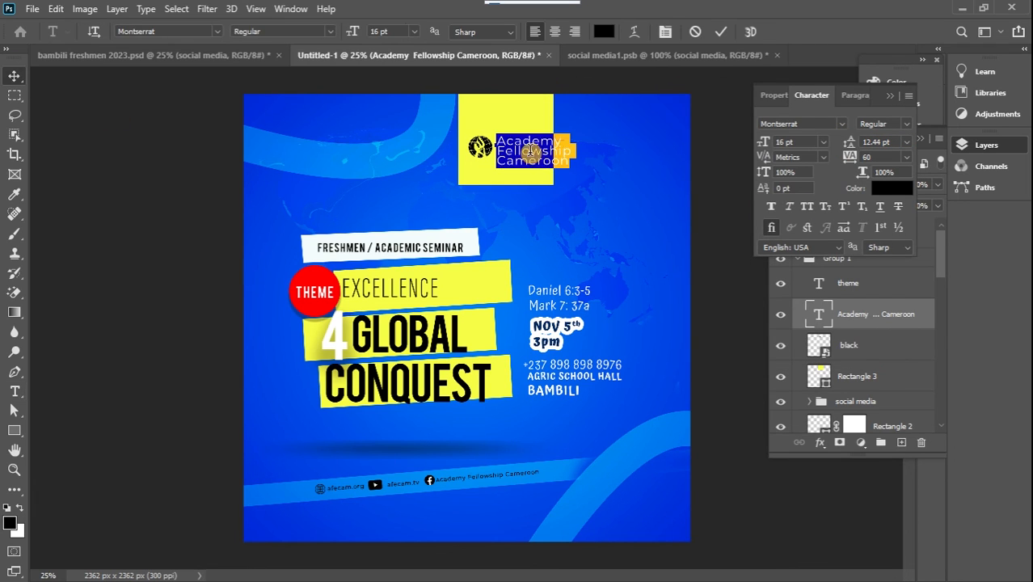
{"action": "left_click", "coordinate": [16, 74]}
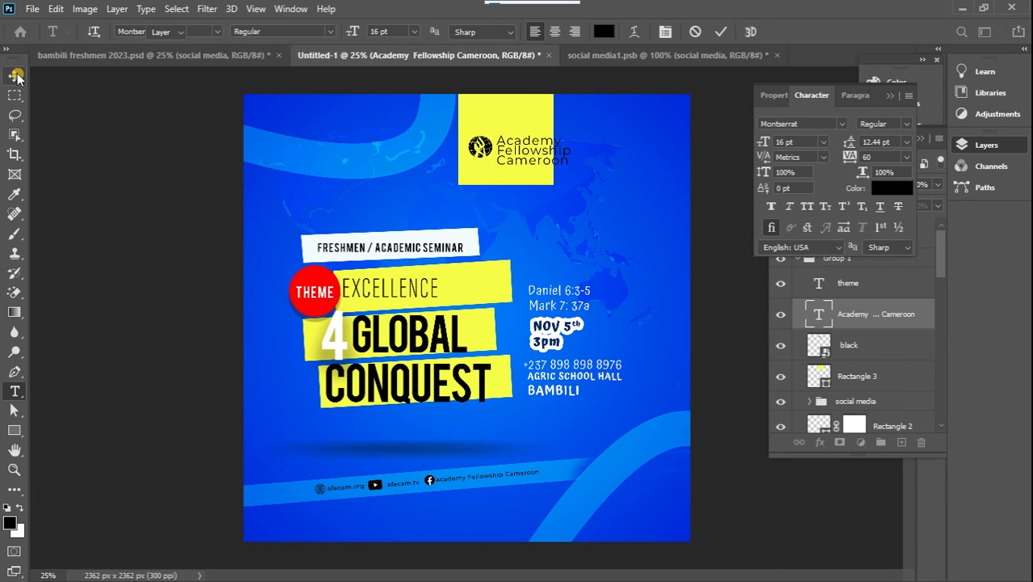
Scale the organisation name down to about 9.26 pt so it fits inside the yellow rectangle
{"action": "key", "text": "ctrl+t"}
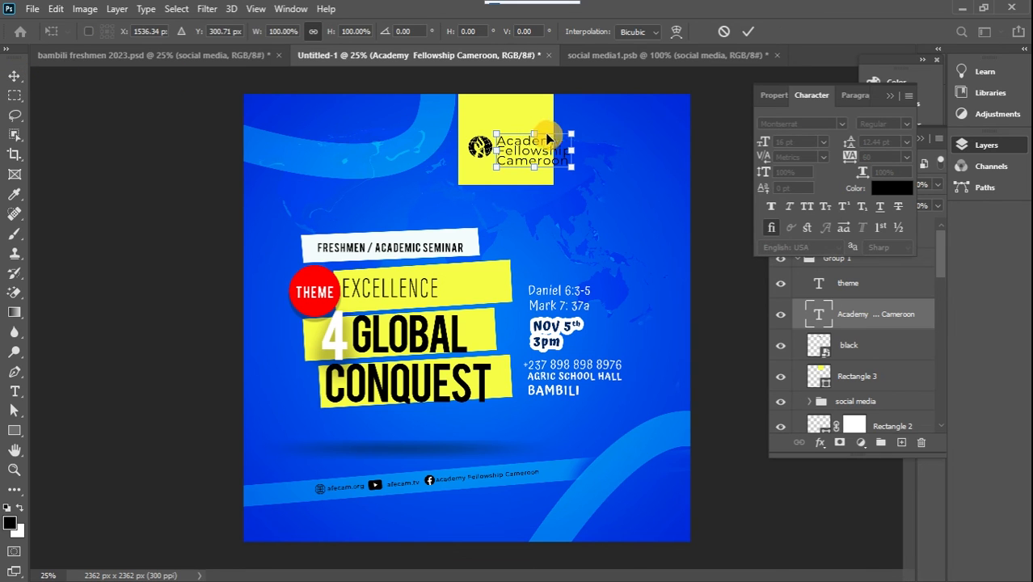
{"action": "left_click_drag", "start_coordinate": [575, 132], "coordinate": [533, 154]}
{"action": "key", "text": "Return"}
Set the organisation name to Montserrat Medium and shift the name and logo slightly lower in the yellow rectangle
{"action": "double_click", "coordinate": [816, 315]}
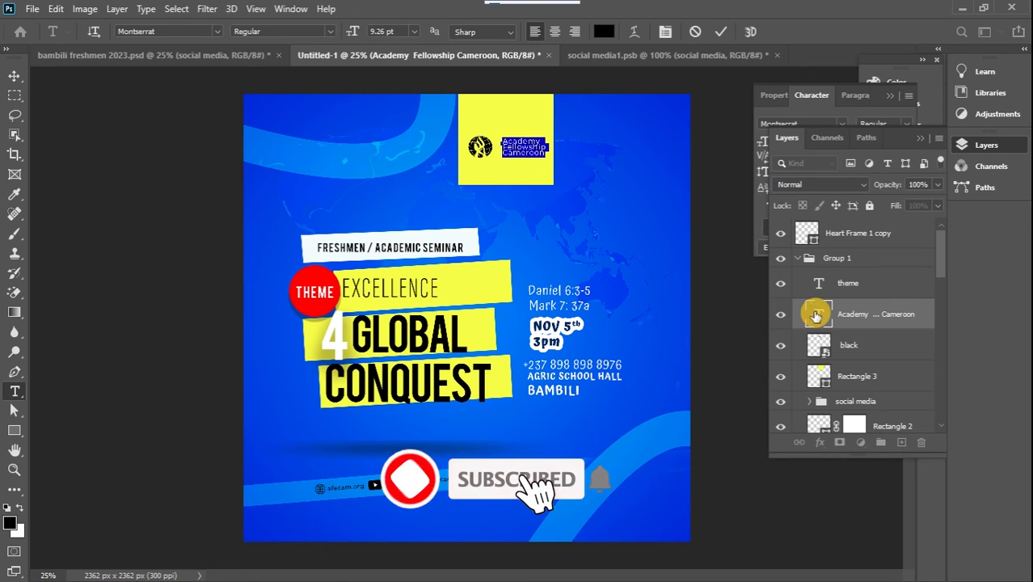
{"action": "left_click", "coordinate": [330, 31]}
{"action": "left_click", "coordinate": [329, 150]}
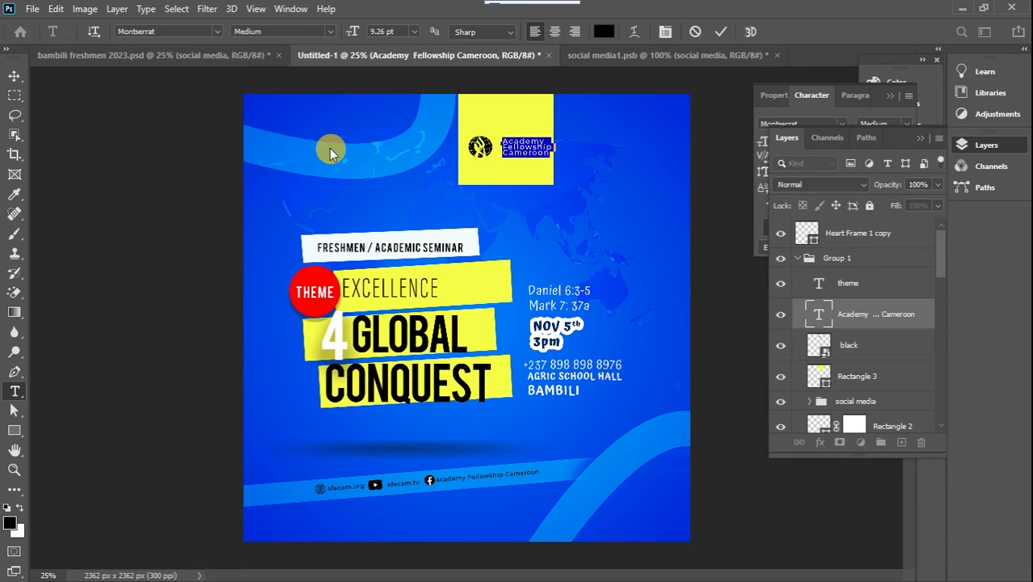
{"action": "left_click", "coordinate": [14, 75]}
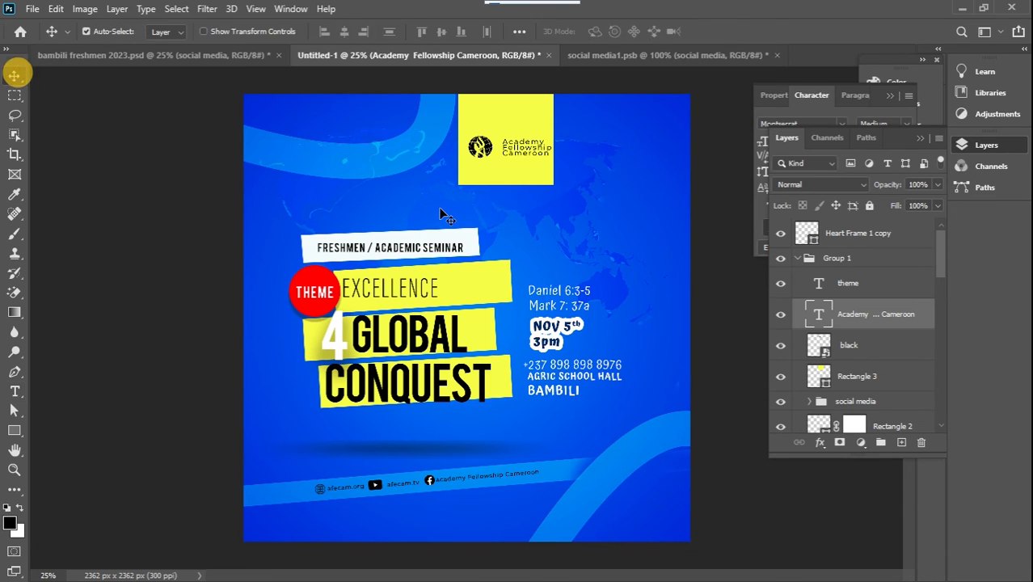
{"action": "left_click_drag", "start_coordinate": [527, 153], "coordinate": [479, 144]}
Above the logo layer, draw a thin black vertical divider about 13 px by 129 px between the logo and the organisation name
{"action": "left_click", "coordinate": [862, 342]}
{"action": "left_click", "coordinate": [855, 345]}
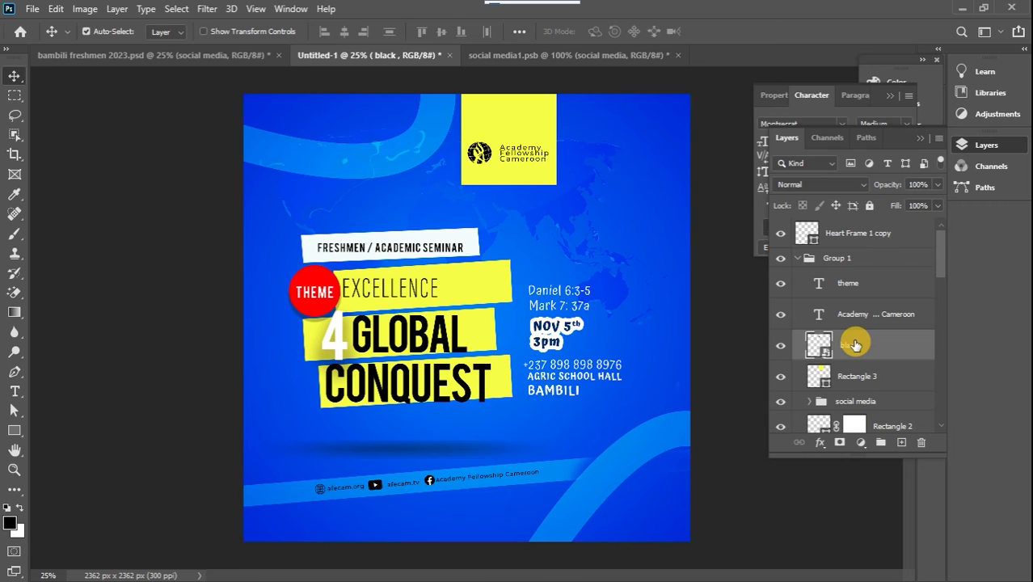
{"action": "left_click", "coordinate": [15, 430]}
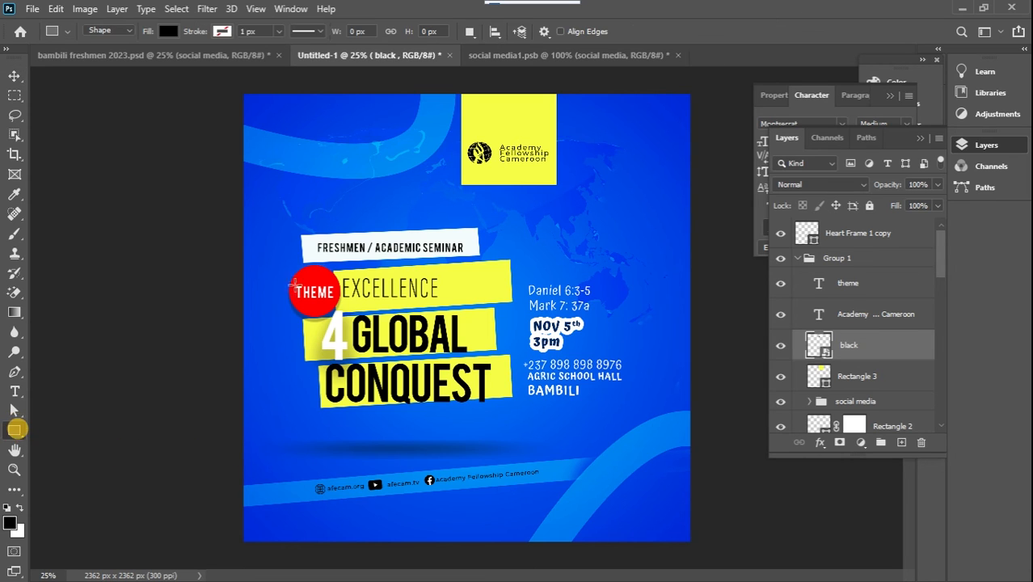
{"action": "left_click_drag", "start_coordinate": [492, 141], "coordinate": [494, 166]}
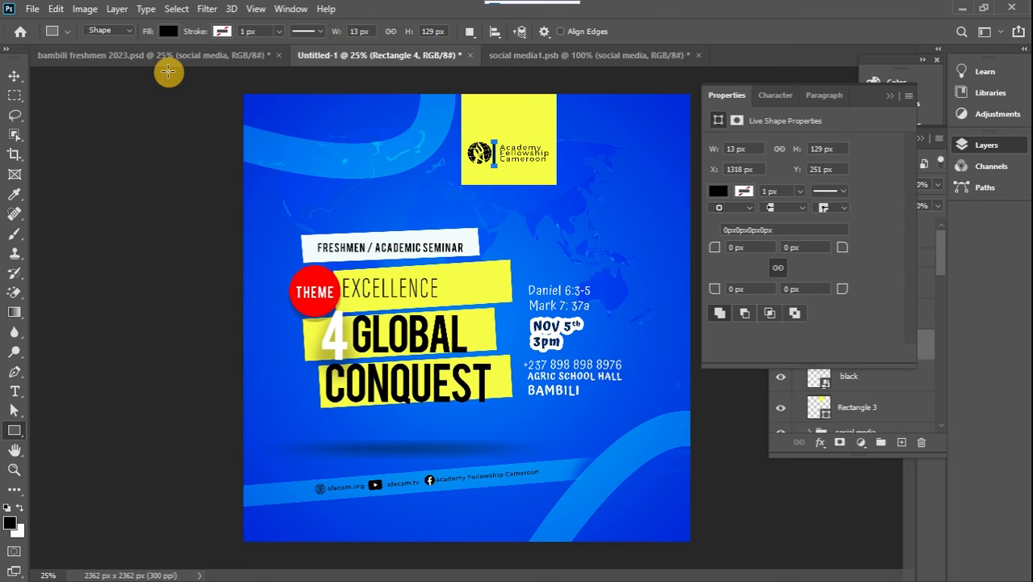
{"action": "left_click", "coordinate": [14, 74]}
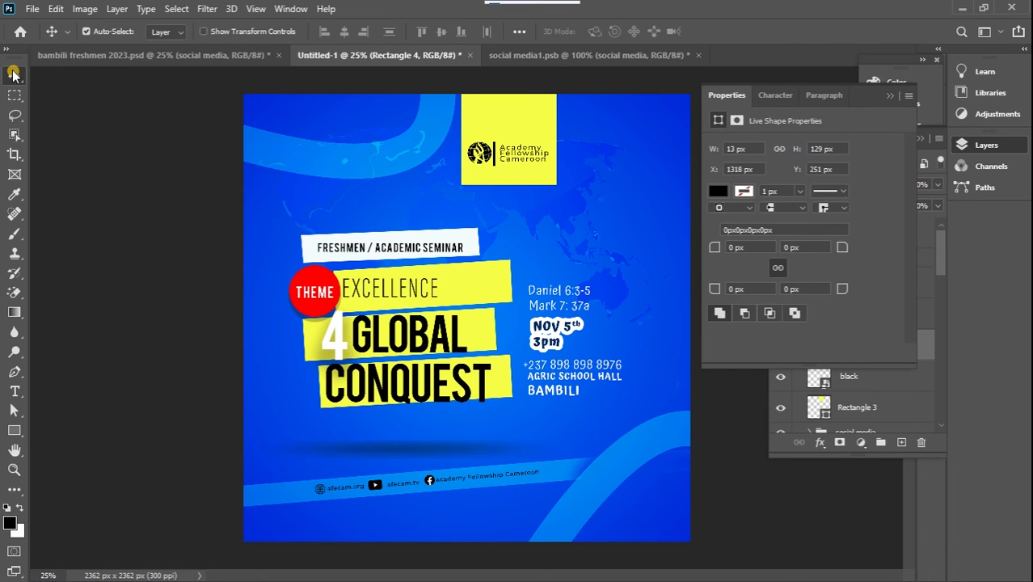
{"action": "left_click", "coordinate": [888, 97]}
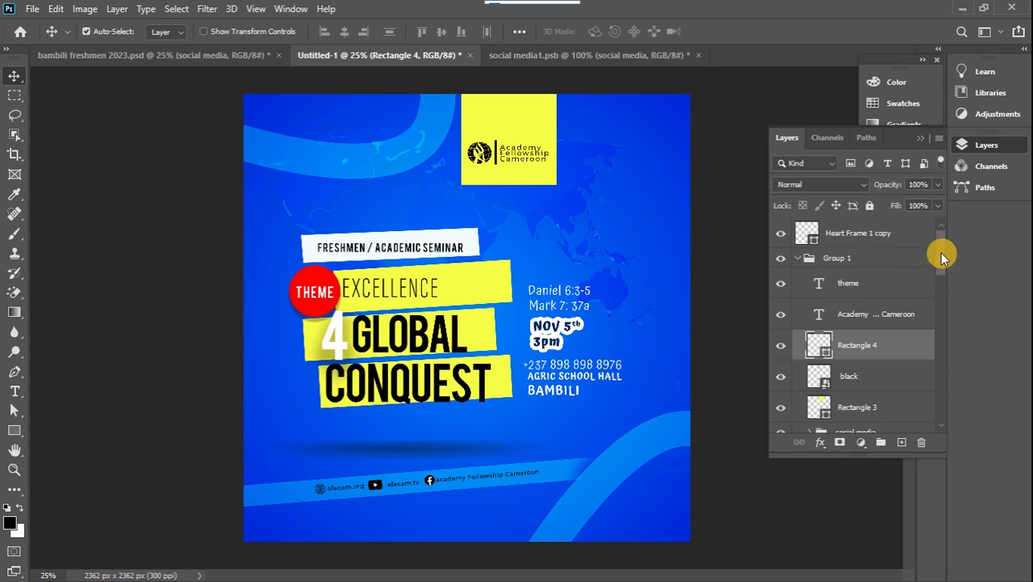
Add a Curves adjustment layer directly above Levels 1 and raise the midtones of its Green channel
{"action": "scroll", "coordinate": [941, 256], "scroll_direction": "down", "scroll_amount": 10}
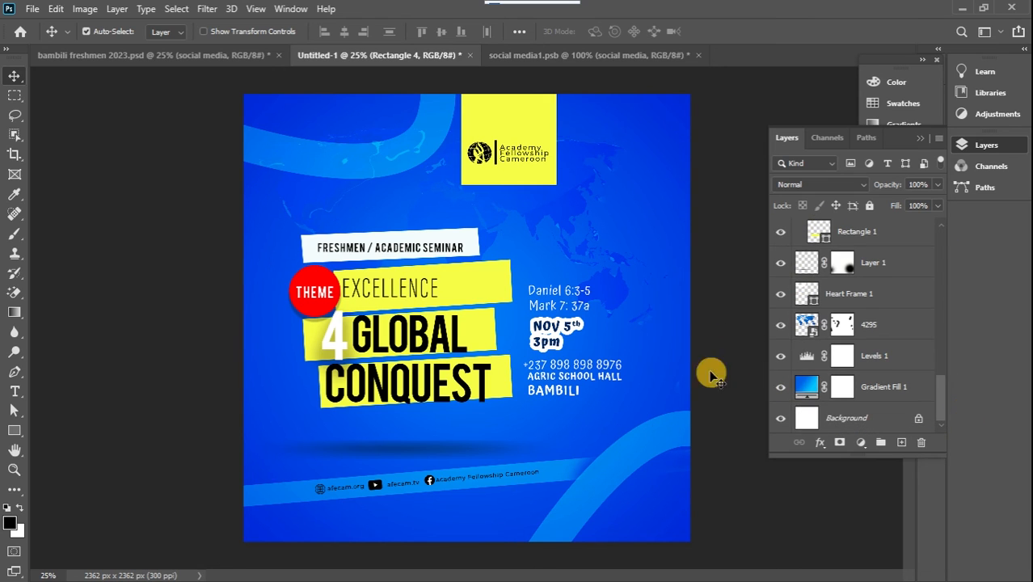
{"action": "left_click", "coordinate": [925, 358]}
{"action": "left_click", "coordinate": [861, 443]}
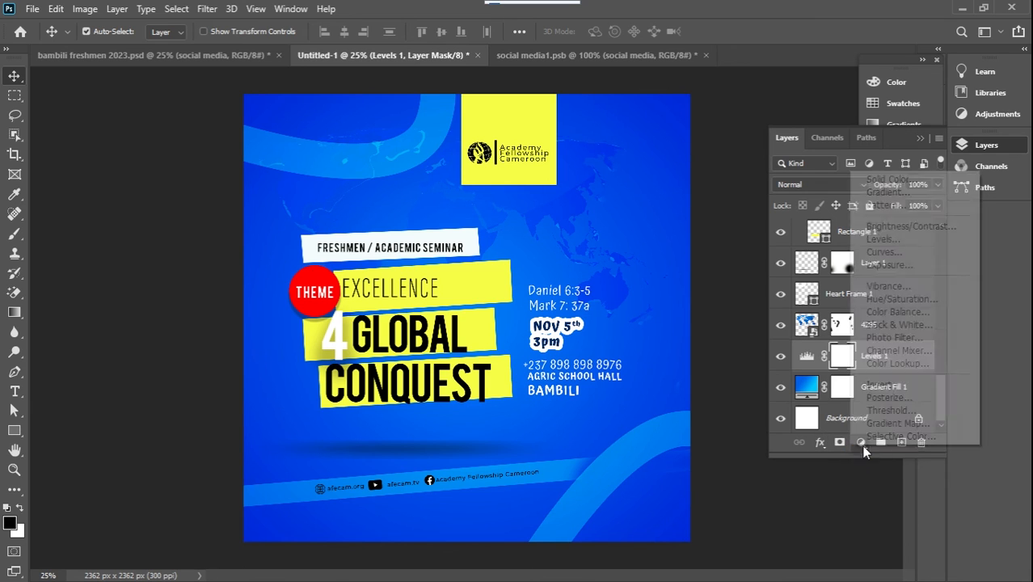
{"action": "left_click", "coordinate": [884, 253]}
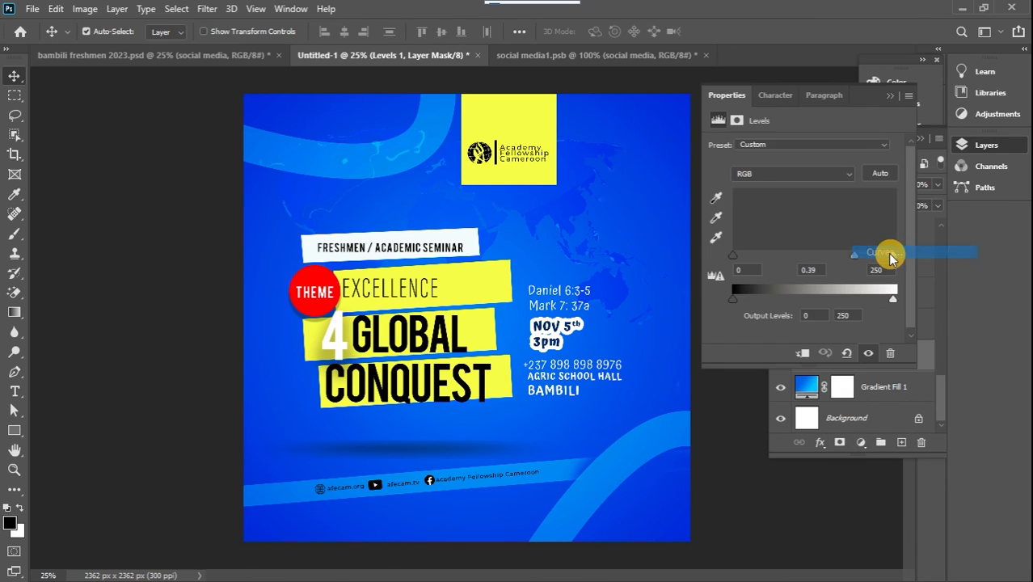
{"action": "left_click", "coordinate": [805, 167]}
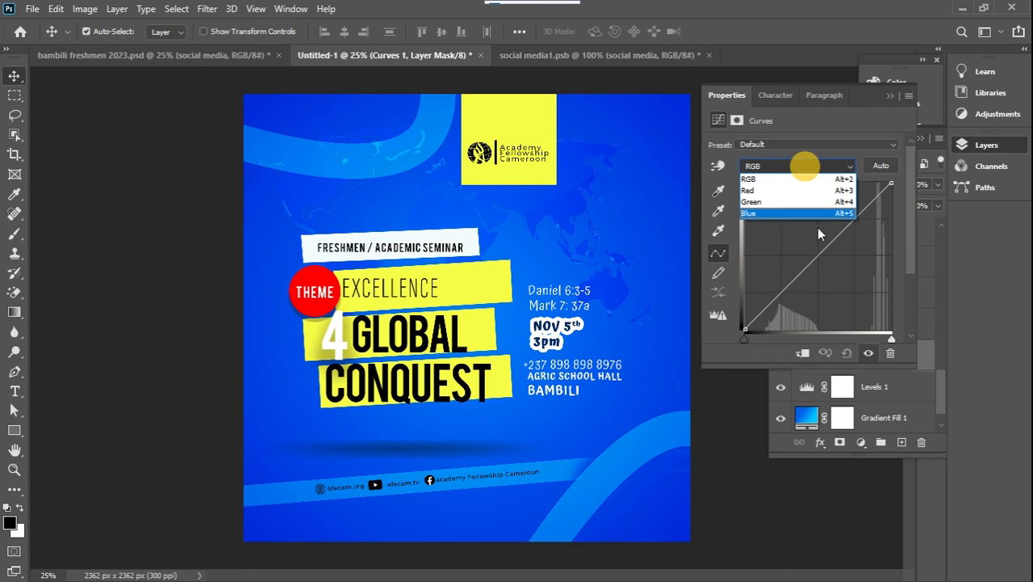
{"action": "left_click", "coordinate": [795, 202]}
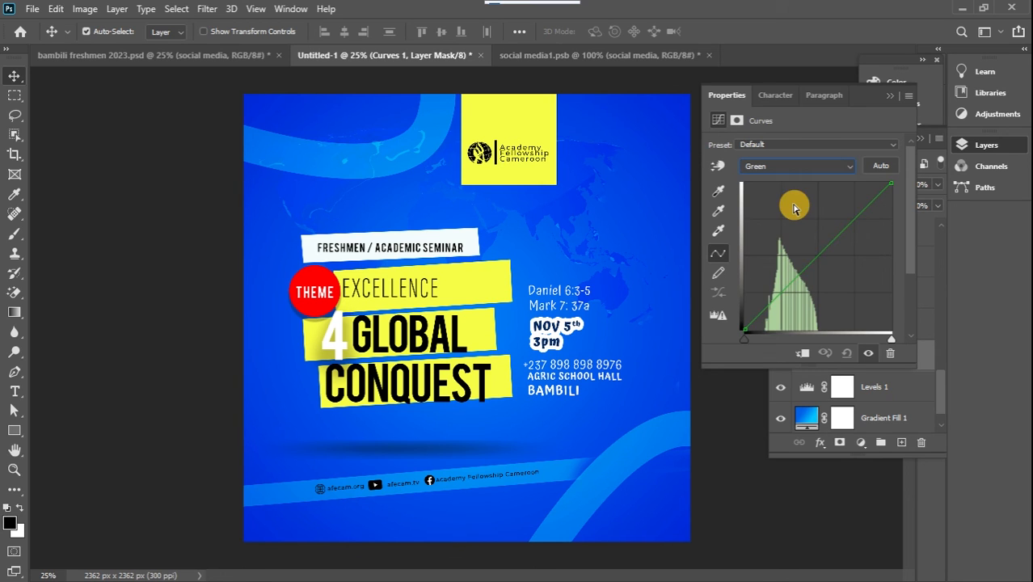
{"action": "left_click", "coordinate": [820, 246]}
{"action": "left_click_drag", "start_coordinate": [820, 246], "coordinate": [804, 232]}
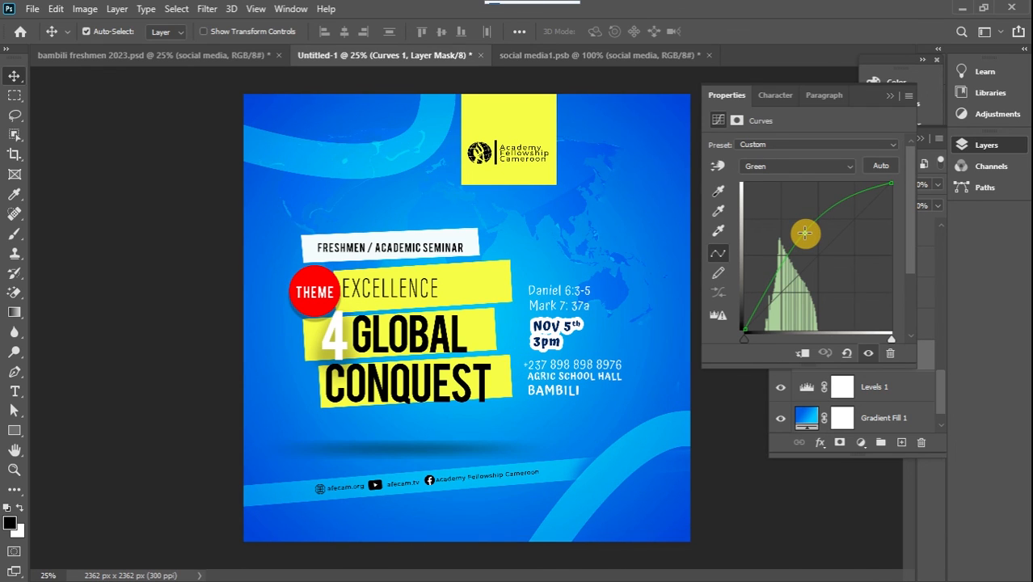
In the Curves adjustment, lower the Blue channel's midtones and raise the Red channel's midtones
{"action": "left_click", "coordinate": [795, 166]}
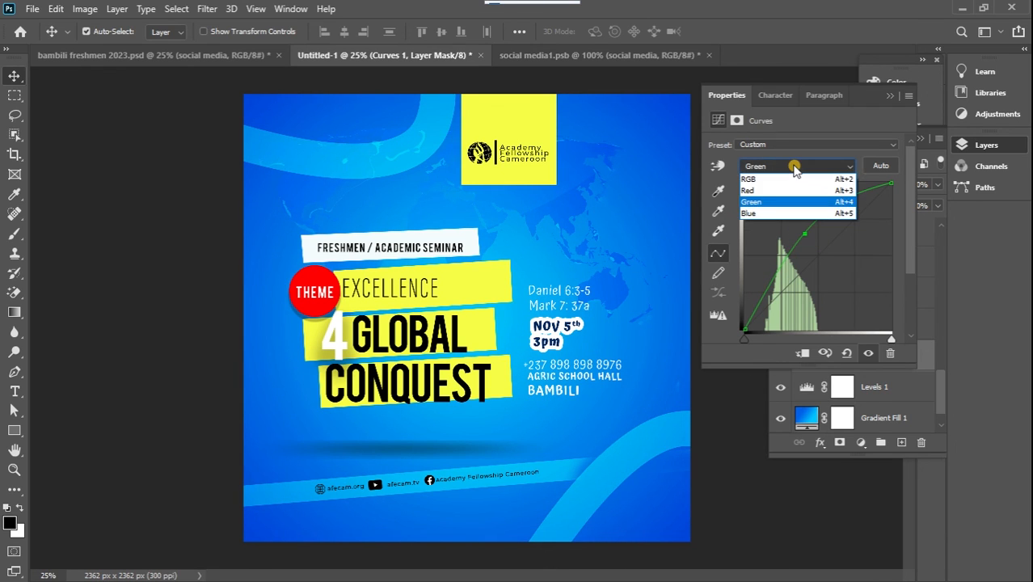
{"action": "left_click", "coordinate": [770, 212]}
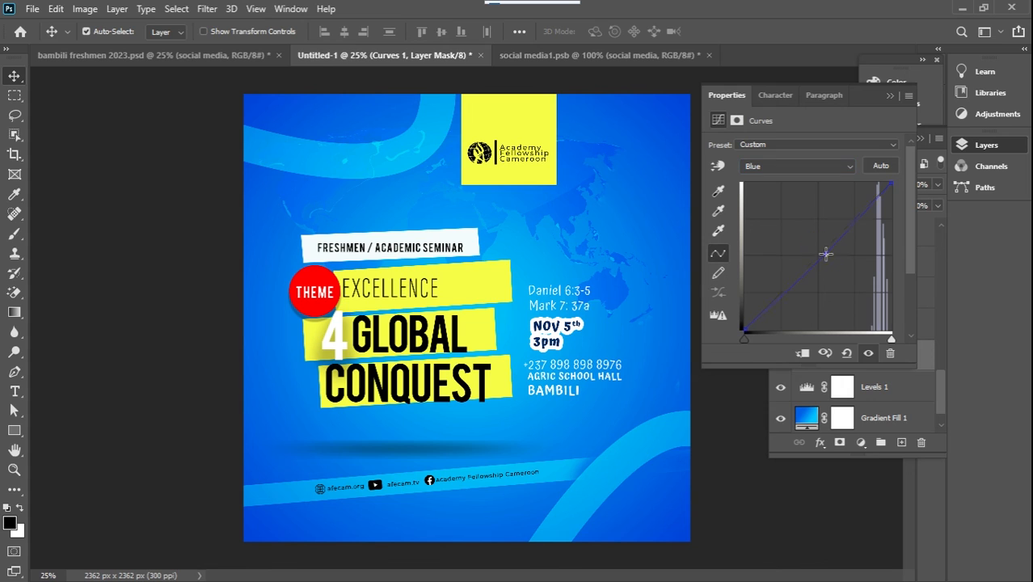
{"action": "left_click_drag", "start_coordinate": [827, 256], "coordinate": [832, 265]}
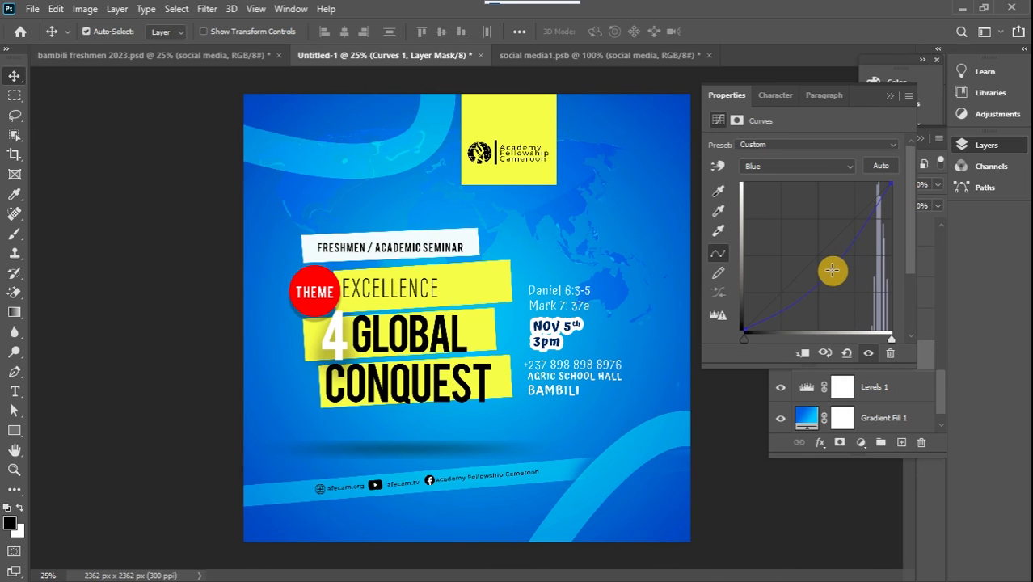
{"action": "left_click", "coordinate": [792, 166]}
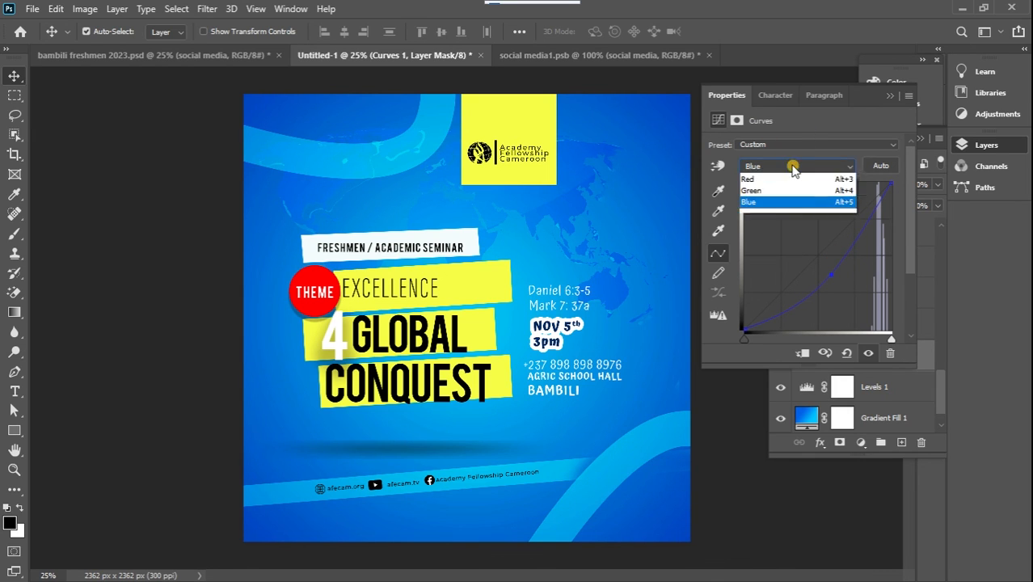
{"action": "left_click", "coordinate": [773, 193]}
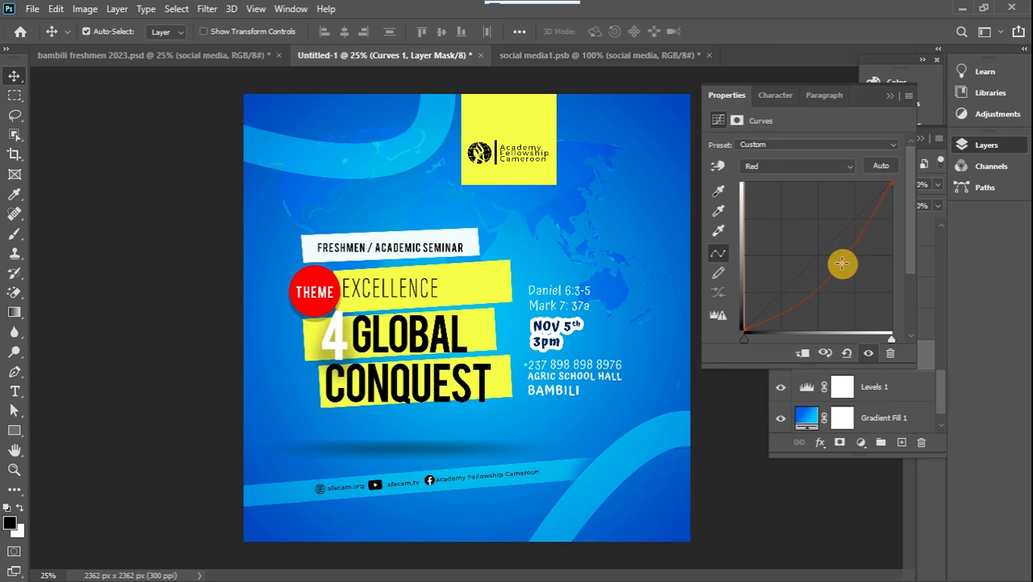
{"action": "left_click_drag", "start_coordinate": [850, 275], "coordinate": [799, 232]}
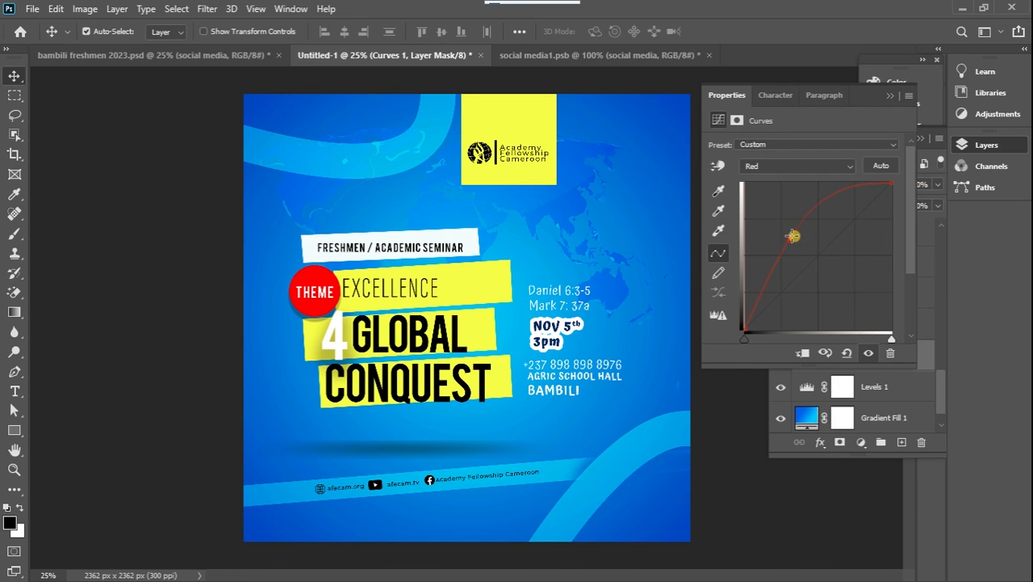
{"action": "left_click", "coordinate": [892, 97]}
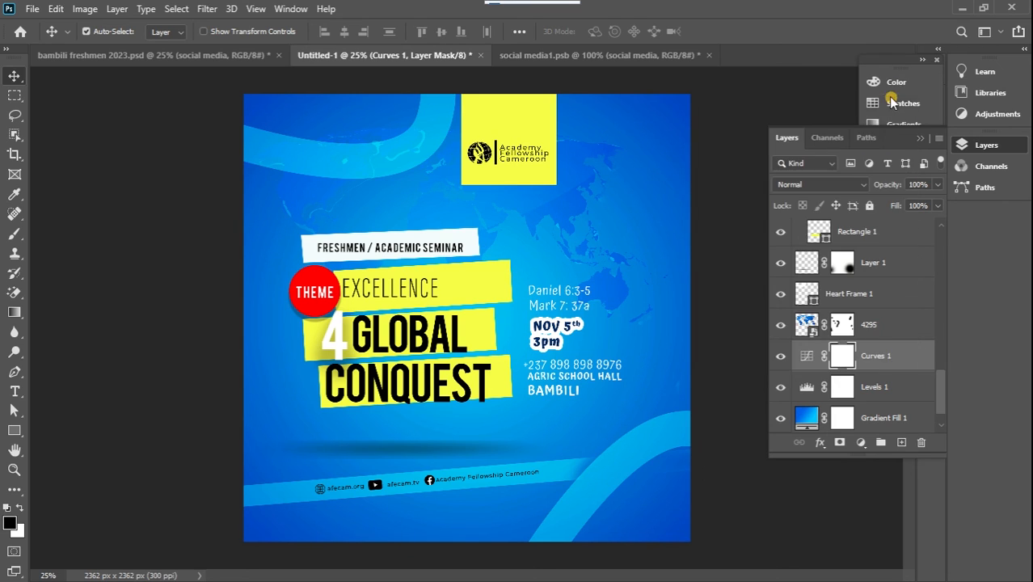
Add a Selective Color adjustment above Curves 1 and set Cyans to Cyan +10, Magenta +4, Yellow -1 and Black about -8
{"action": "left_click", "coordinate": [862, 442]}
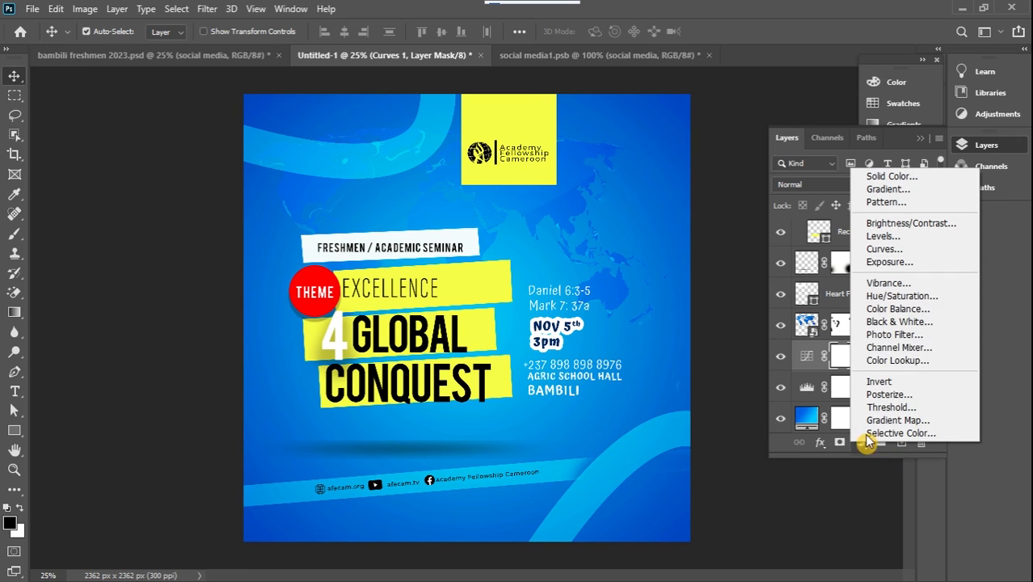
{"action": "left_click", "coordinate": [898, 433]}
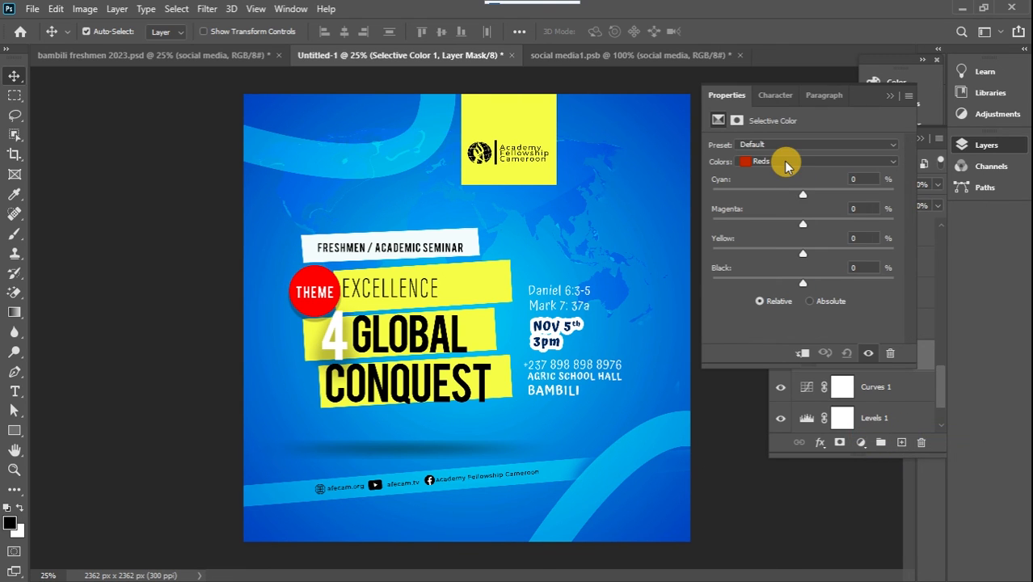
{"action": "left_click", "coordinate": [788, 161]}
{"action": "scroll", "coordinate": [788, 186], "scroll_direction": "up", "scroll_amount": 3}
{"action": "left_click", "coordinate": [783, 210]}
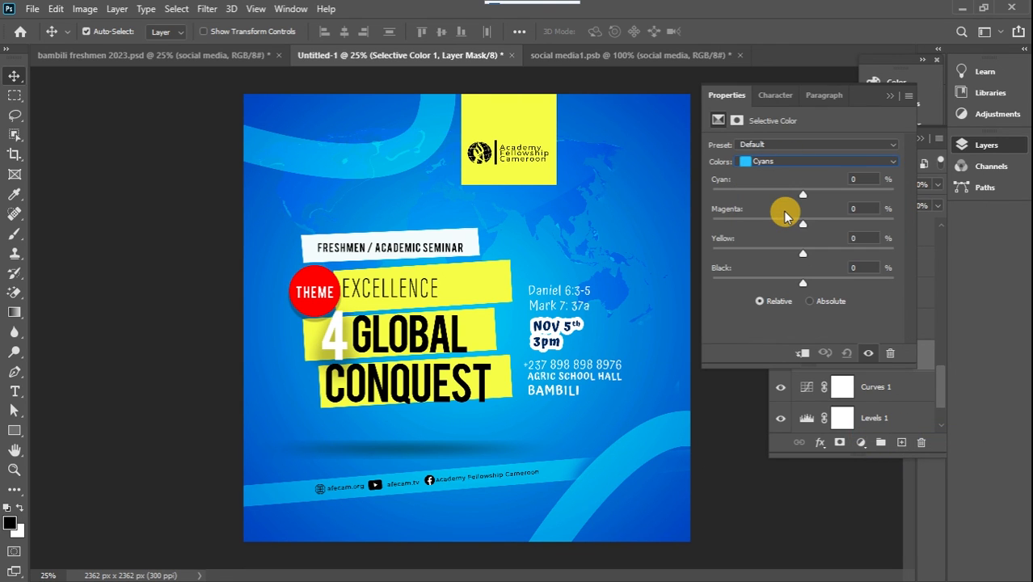
{"action": "left_click_drag", "start_coordinate": [800, 195], "coordinate": [818, 256]}
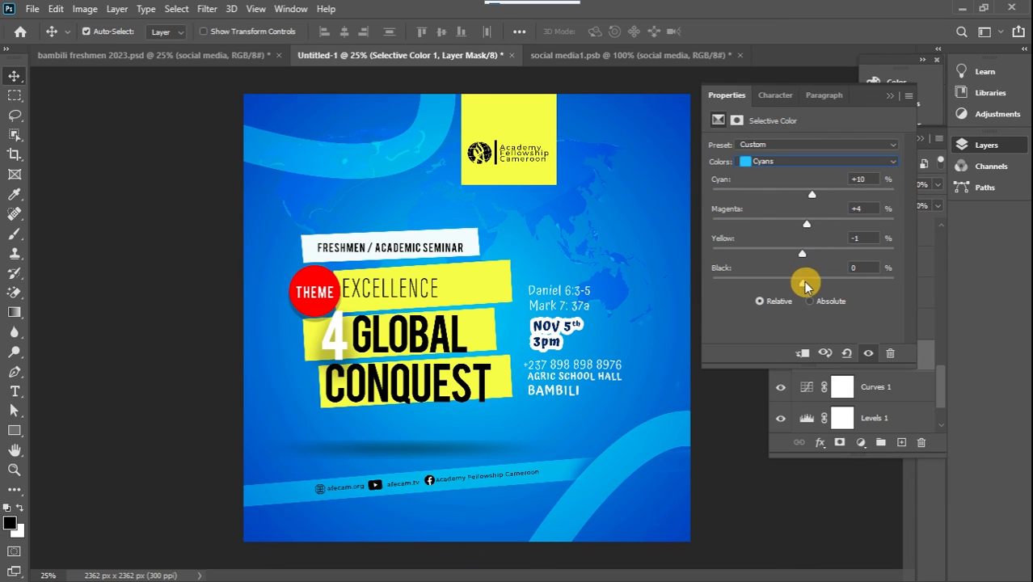
{"action": "left_click_drag", "start_coordinate": [802, 282], "coordinate": [786, 283]}
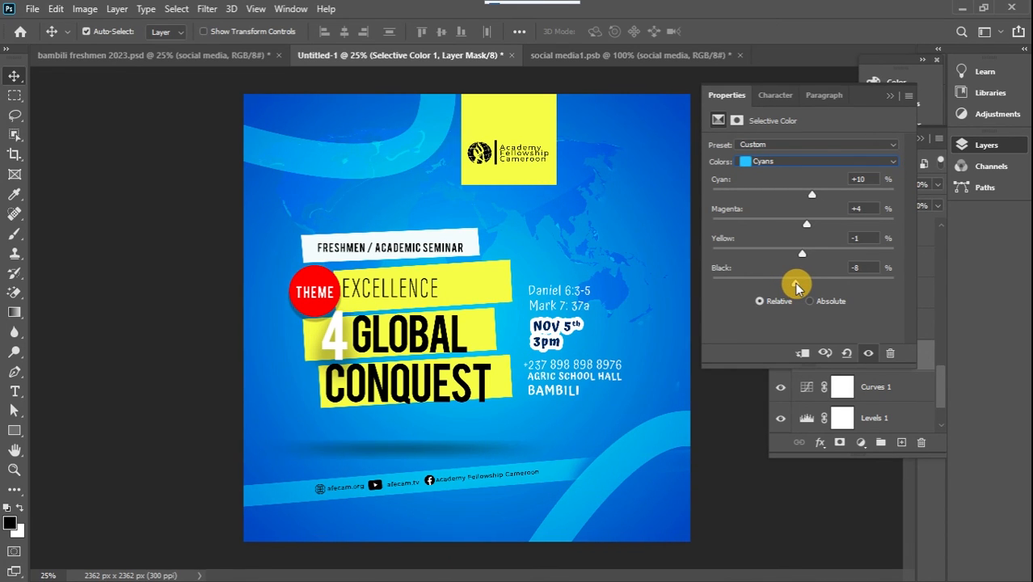
{"action": "left_click", "coordinate": [890, 95]}
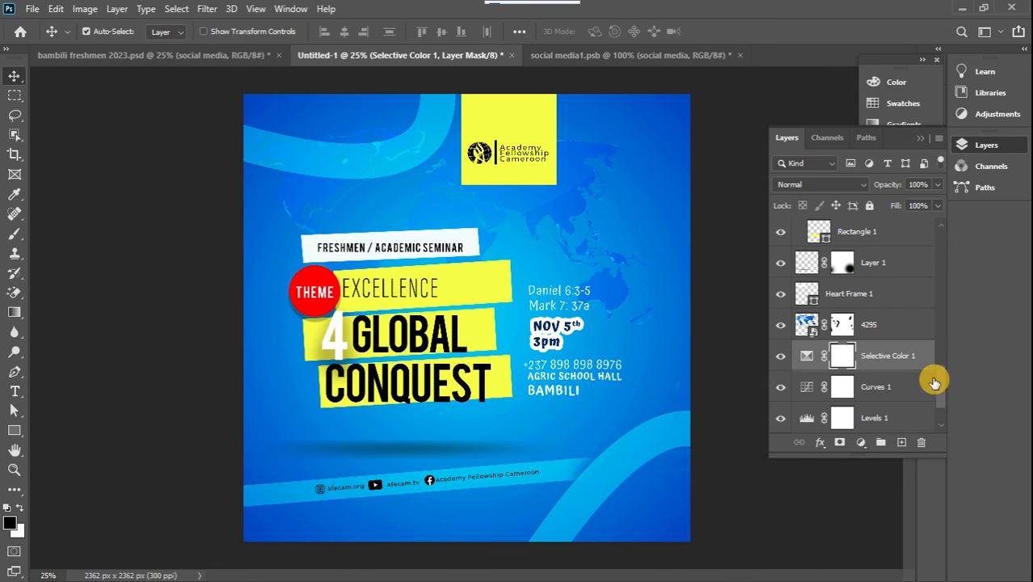
Recolour the phone number text and the AGRIC SCHOOL HALL BAMBILI text black
{"action": "left_click_drag", "start_coordinate": [941, 394], "coordinate": [942, 290]}
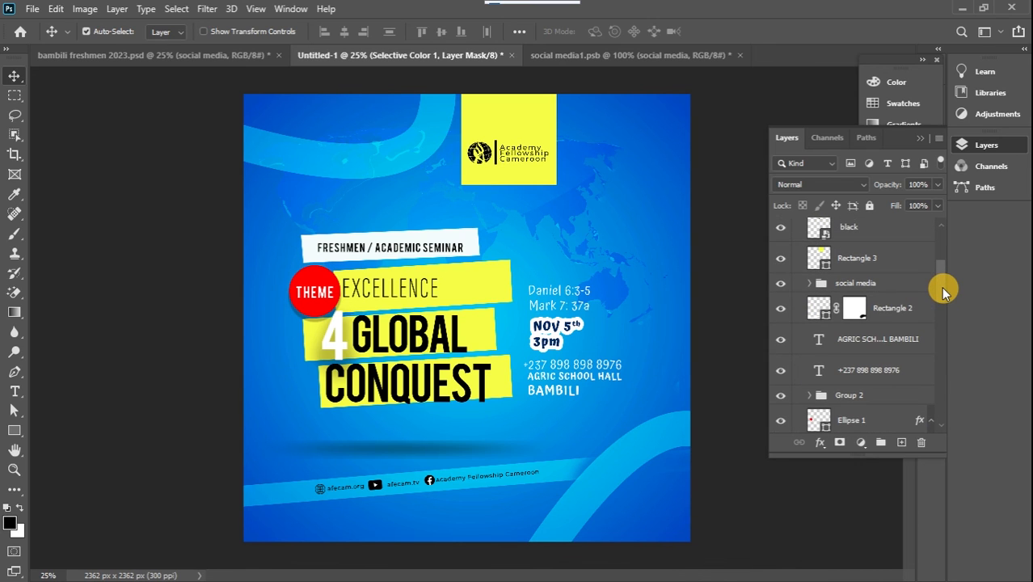
{"action": "double_click", "coordinate": [818, 372]}
{"action": "key", "text": "alt+BackSpace"}
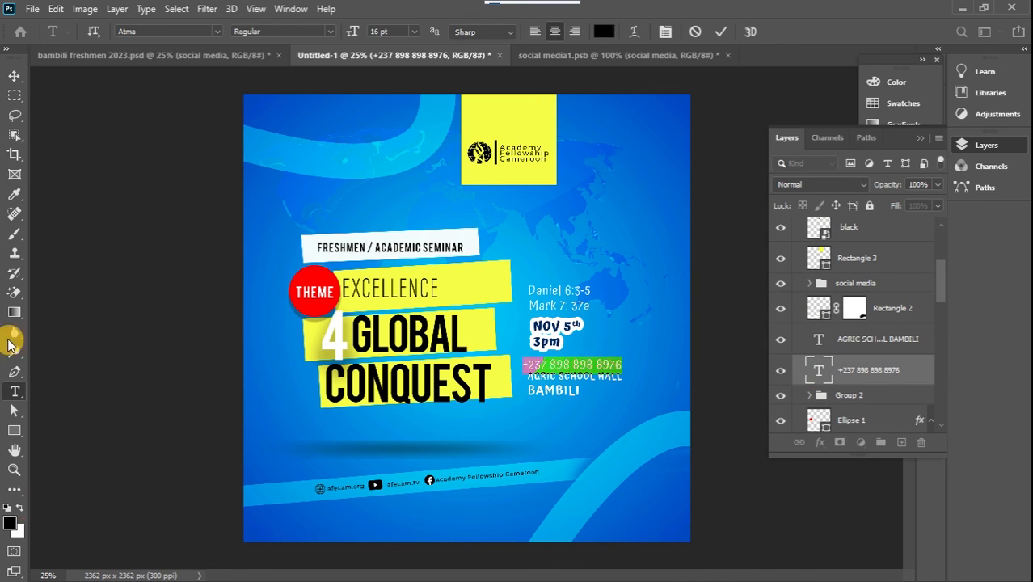
{"action": "left_click", "coordinate": [14, 76]}
{"action": "double_click", "coordinate": [818, 339]}
{"action": "key", "text": "alt+BackSpace"}
{"action": "left_click", "coordinate": [15, 95]}
{"action": "left_click", "coordinate": [14, 77]}
Recolour the "Daniel 6:3-5 Mark 7: 37a" text inside Group 2 black and collapse the group
{"action": "mouse_move", "coordinate": [941, 287]}
{"action": "left_mouse_down"}
{"action": "mouse_move", "coordinate": [940, 314]}
{"action": "mouse_move", "coordinate": [944, 246]}
{"action": "mouse_move", "coordinate": [940, 396]}
{"action": "mouse_move", "coordinate": [946, 299]}
{"action": "left_mouse_up"}
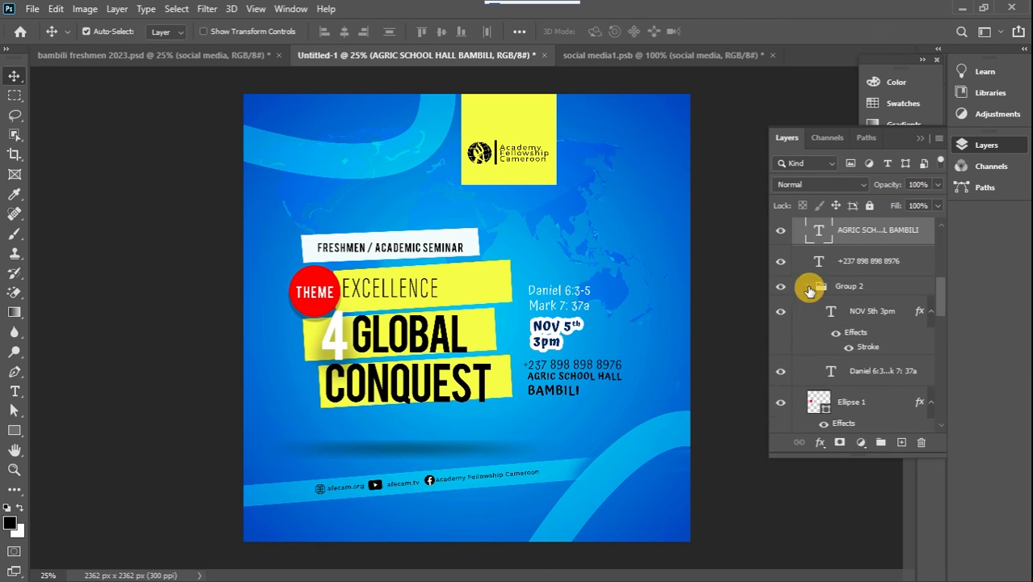
{"action": "double_click", "coordinate": [829, 370]}
{"action": "key", "text": "alt+BackSpace"}
{"action": "left_click", "coordinate": [14, 95]}
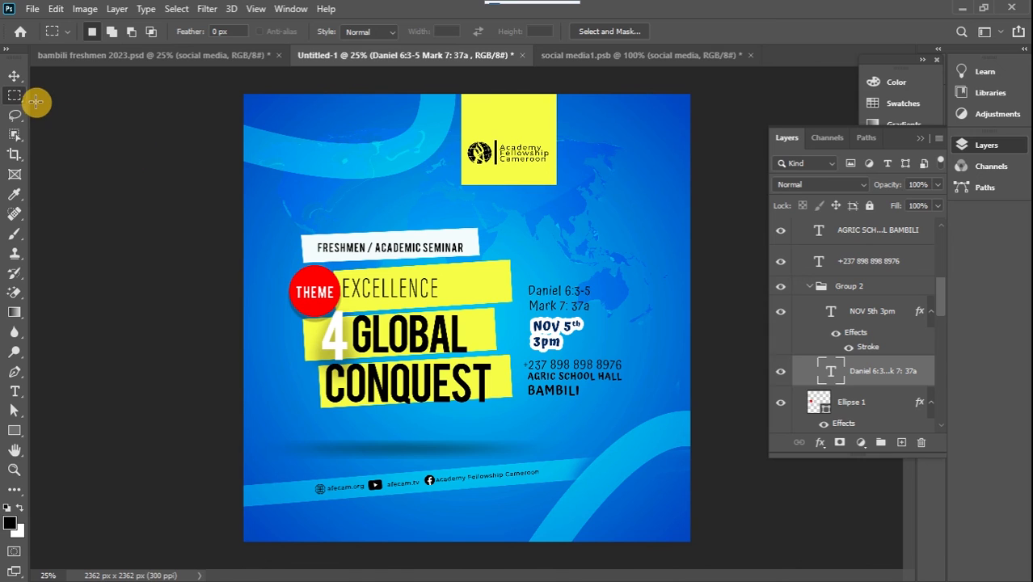
{"action": "left_click", "coordinate": [17, 76]}
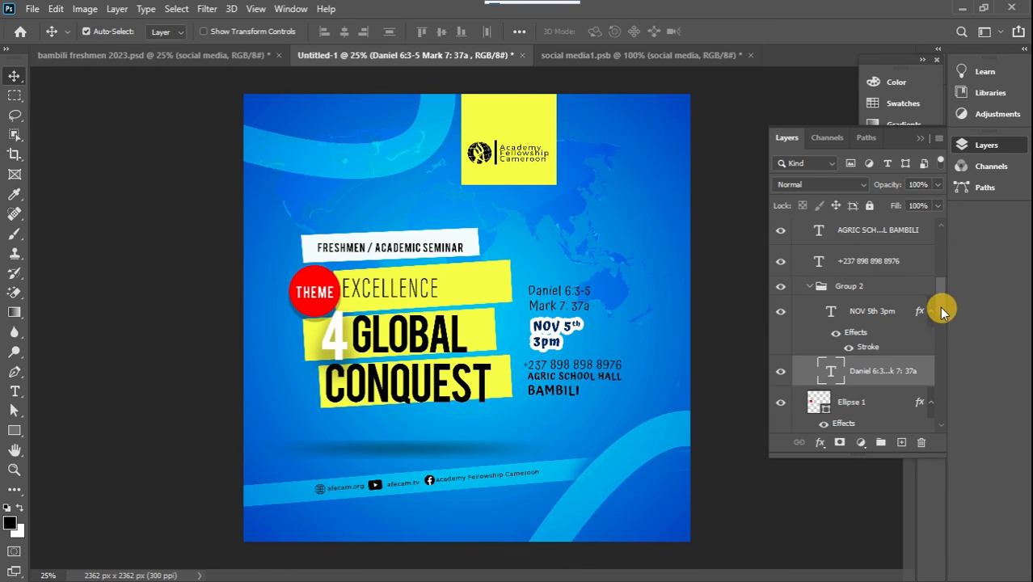
{"action": "left_click", "coordinate": [808, 288]}
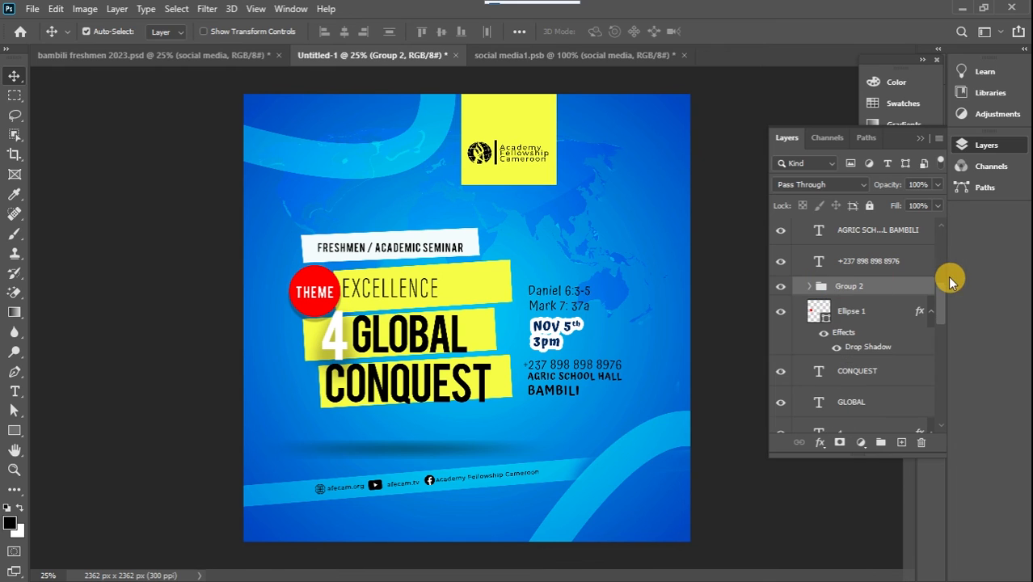
Select the layers from Rectangle 1 up to Ellipse 1 and scale the headline block down slightly towards its lower-left corner
{"action": "scroll", "coordinate": [939, 295], "scroll_direction": "up", "scroll_amount": 1}
{"action": "left_click_drag", "start_coordinate": [937, 293], "coordinate": [936, 271]}
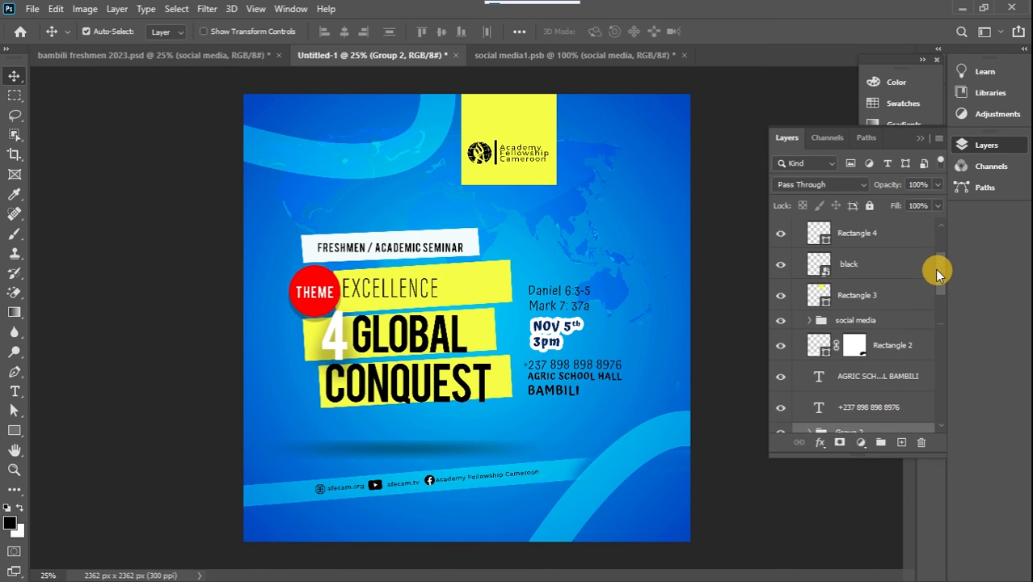
{"action": "scroll", "coordinate": [935, 262], "scroll_direction": "up", "scroll_amount": 4}
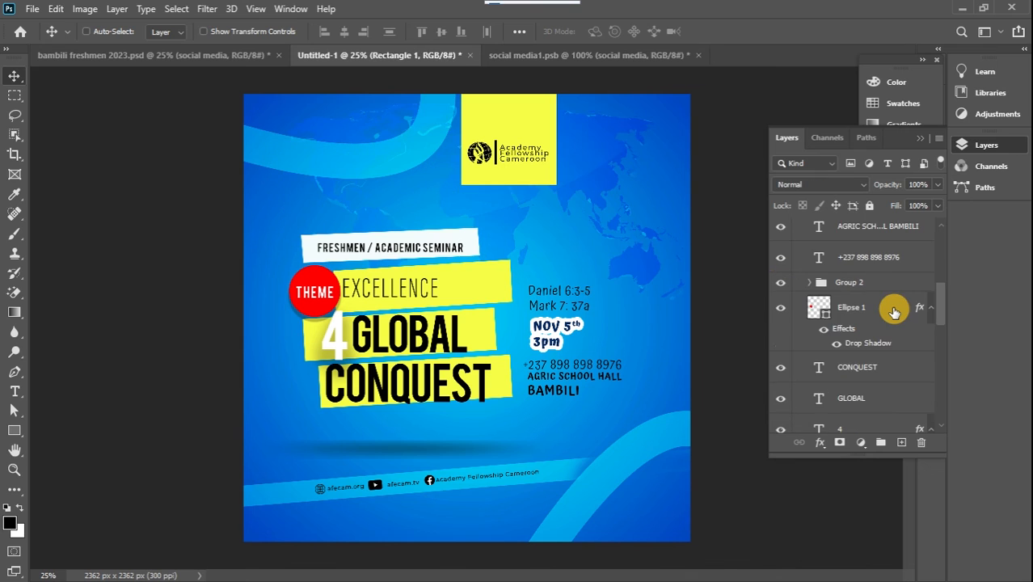
{"action": "left_click", "coordinate": [894, 311], "text": "shift"}
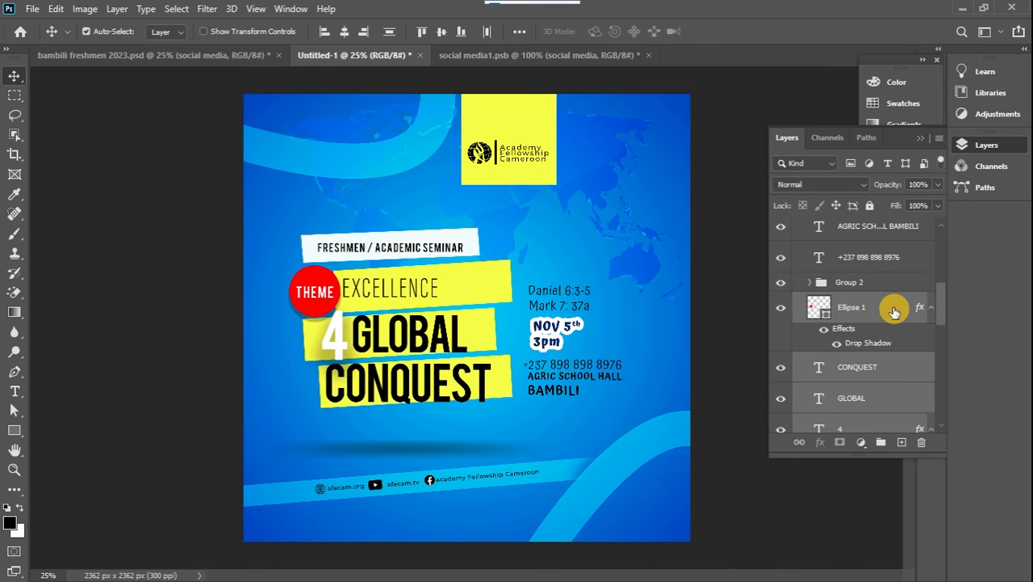
{"action": "key", "text": "ctrl+t"}
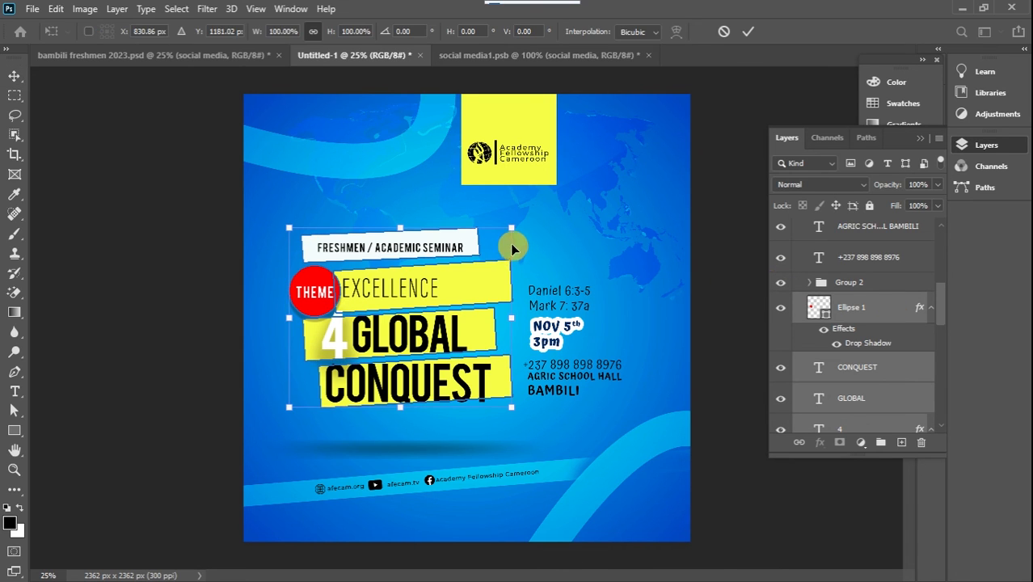
{"action": "left_click_drag", "start_coordinate": [512, 227], "coordinate": [501, 259]}
{"action": "key", "text": "Return"}
Move the THEME text slightly down and left so it sits centred on the red circle
{"action": "left_click_drag", "start_coordinate": [940, 312], "coordinate": [893, 258]}
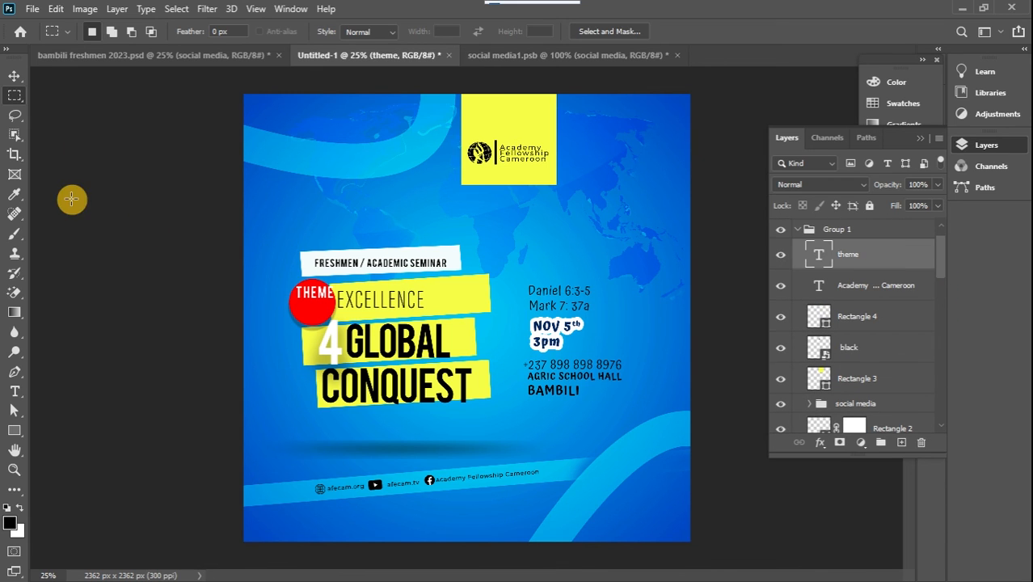
{"action": "left_click", "coordinate": [14, 75]}
{"action": "left_click_drag", "start_coordinate": [321, 296], "coordinate": [318, 308]}
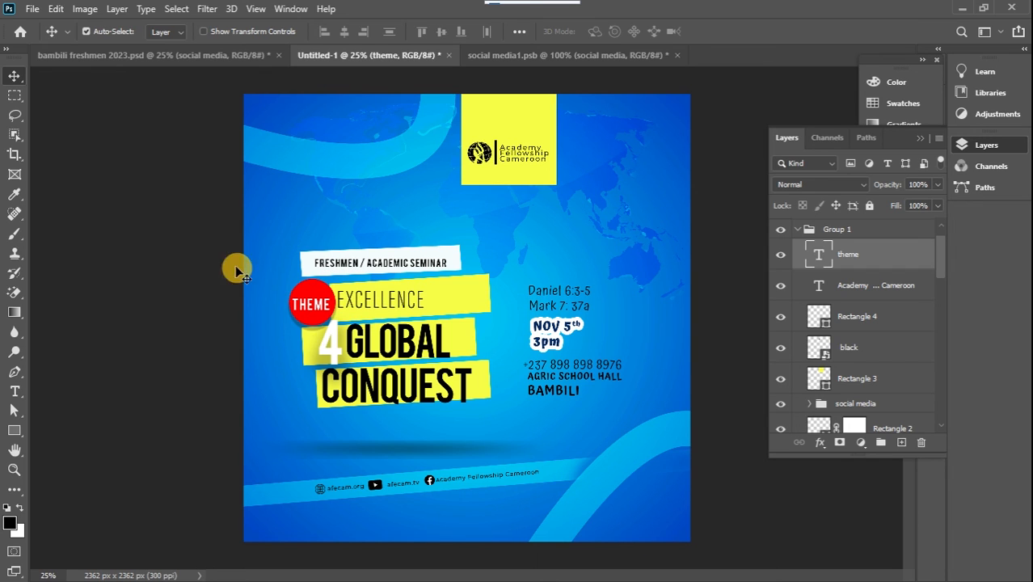
{"action": "left_click", "coordinate": [15, 96]}
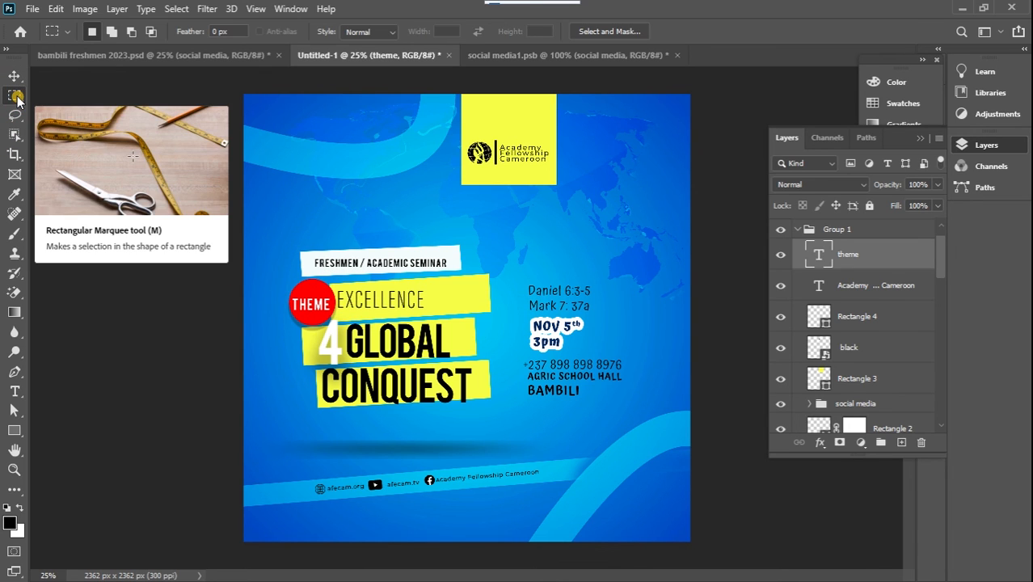